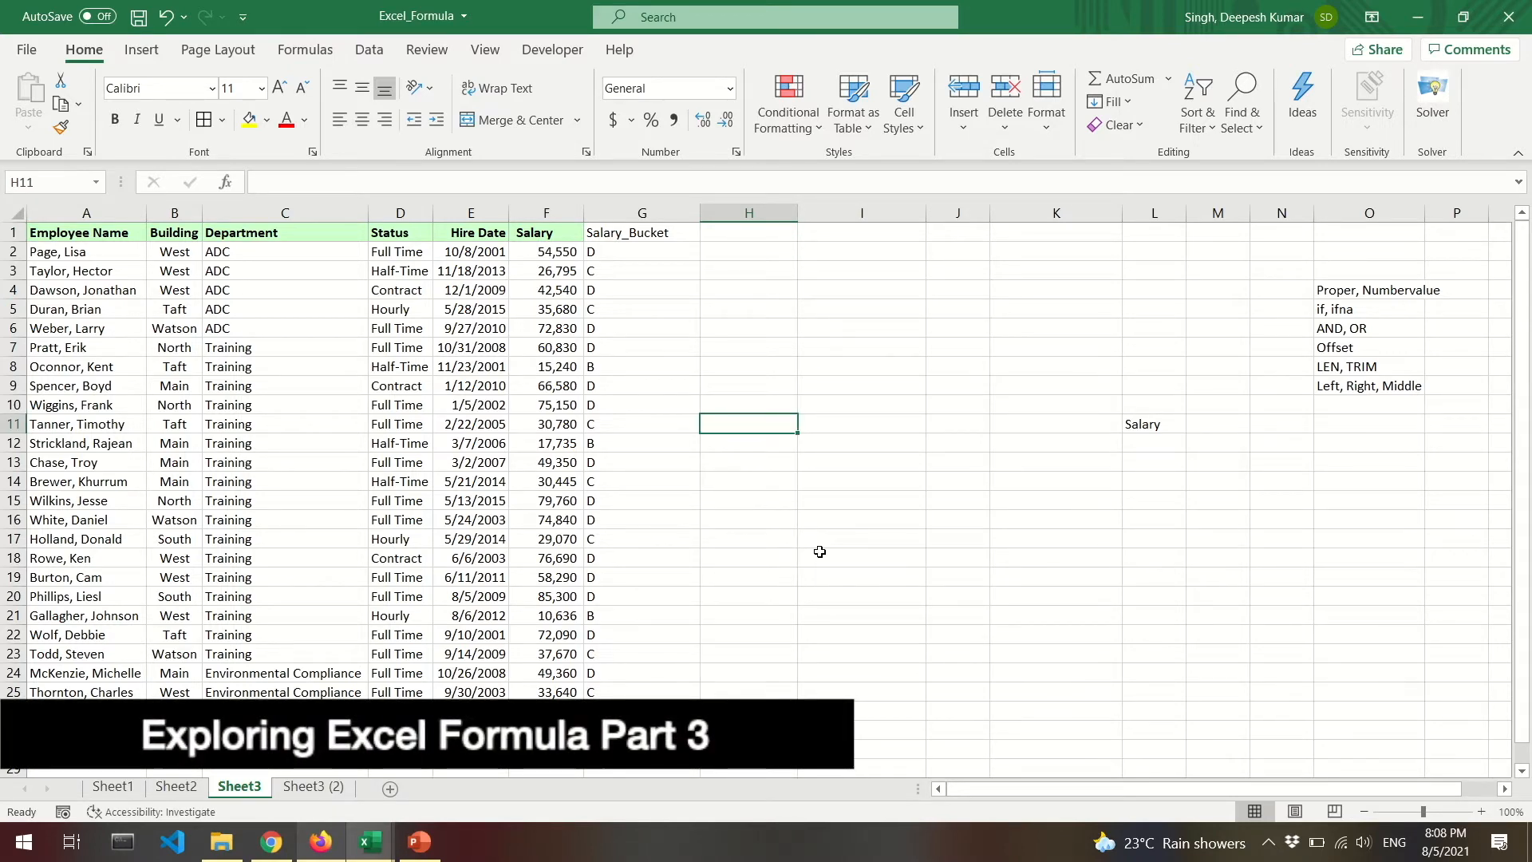
Enter a sample employee name in H11 and =TRIM(H11) in I11.
type("Rakesh")
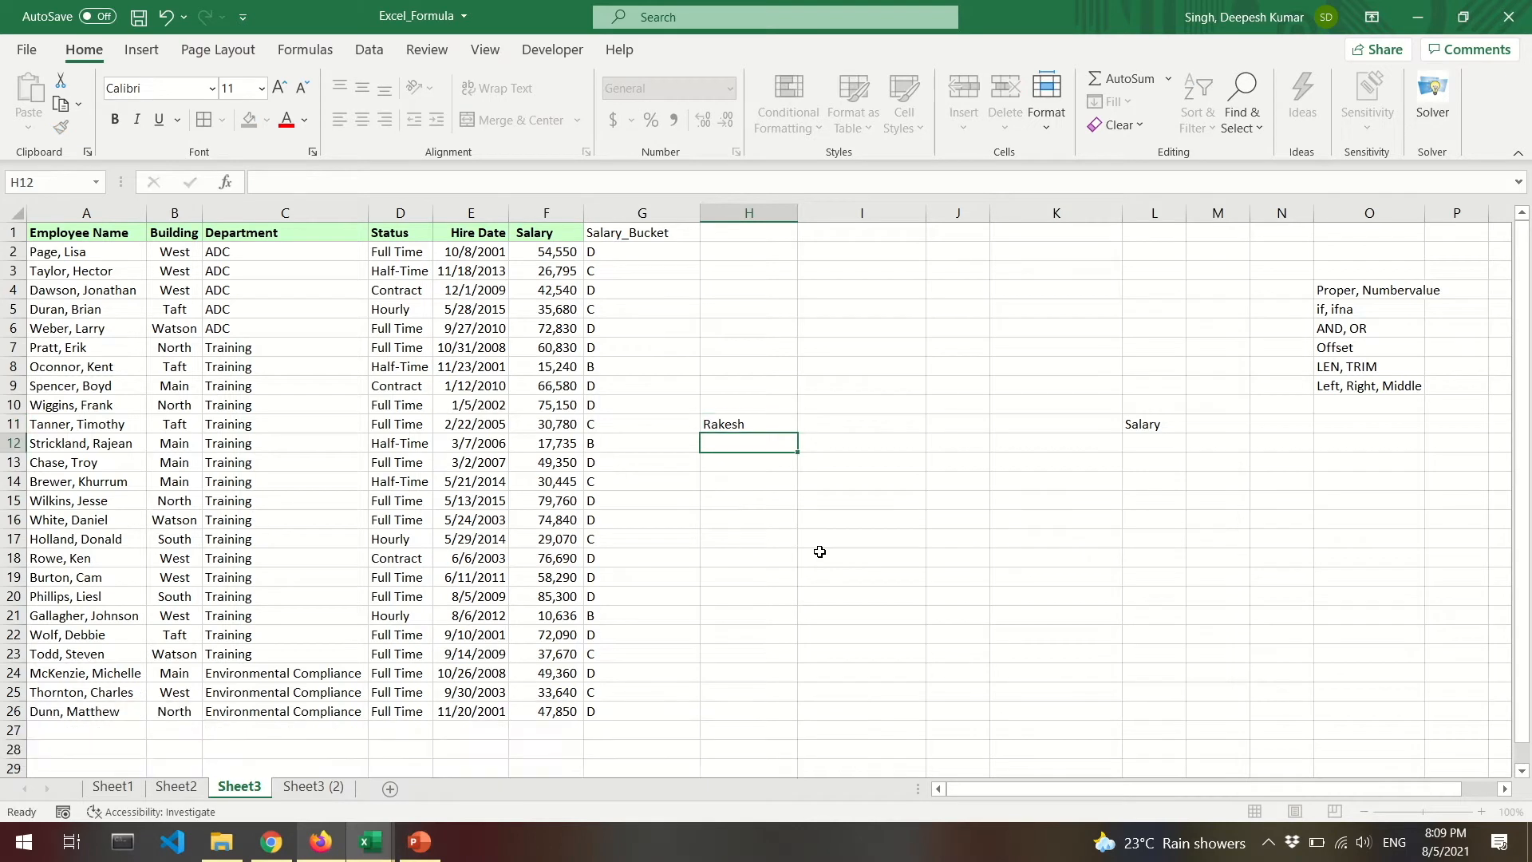
key("ctrl+Return")
double_click(761, 428)
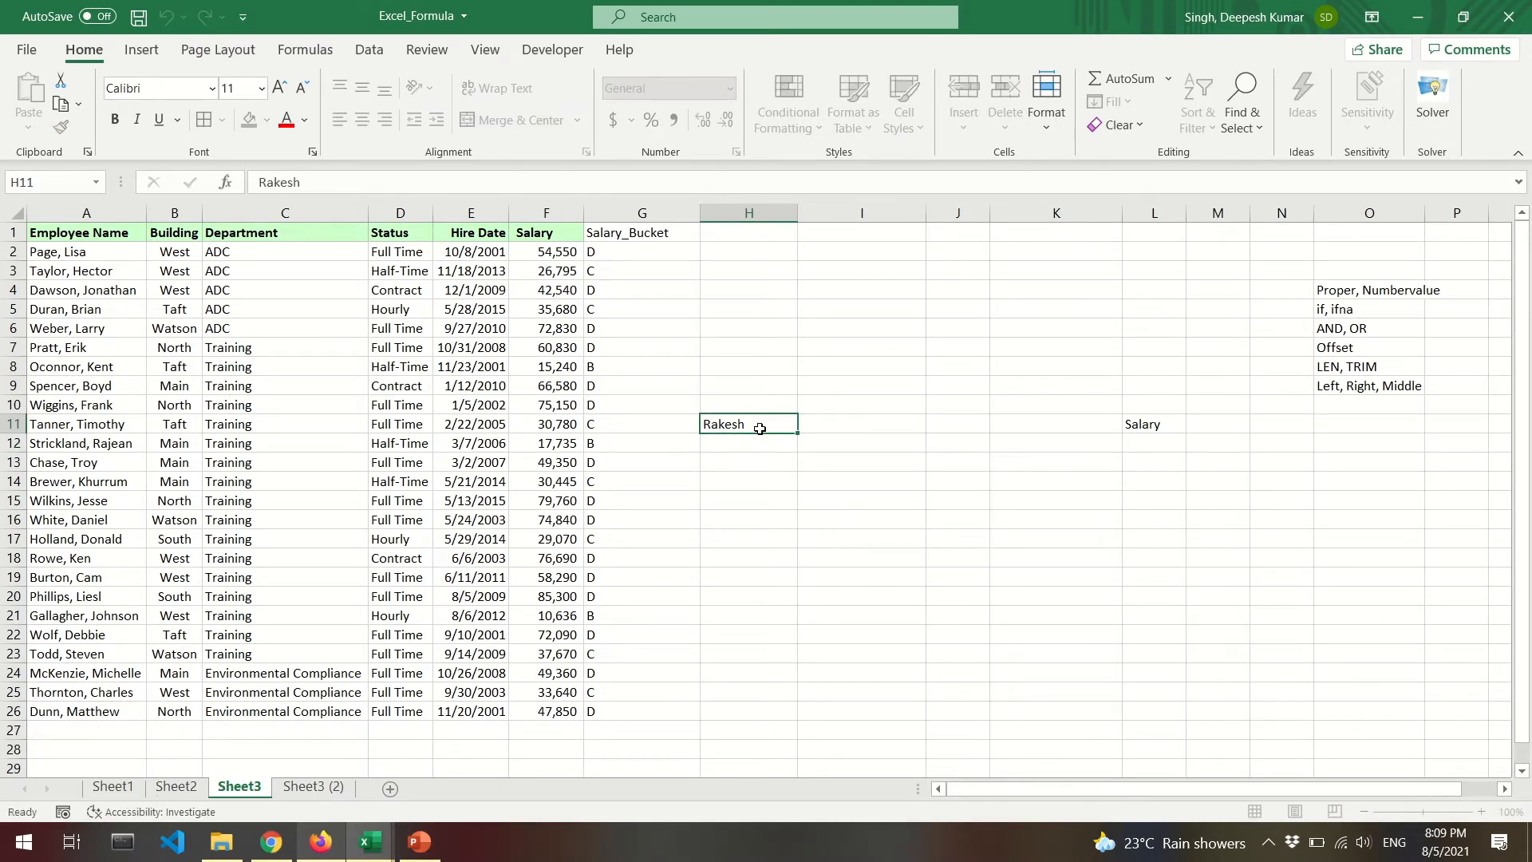
key("Tab")
type("=tri")
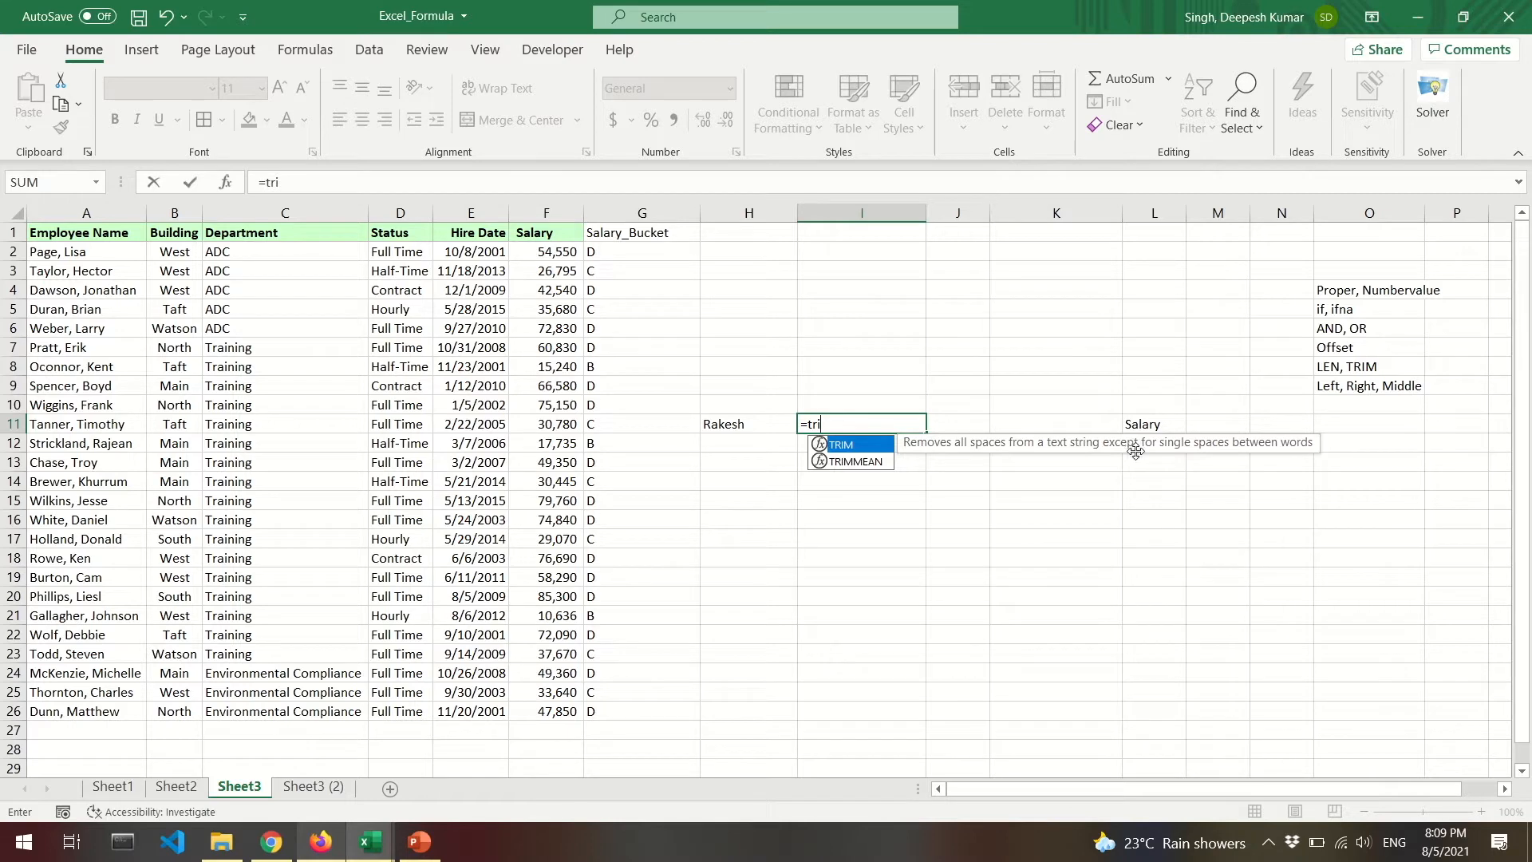
key("Tab")
key("Left")
type(")")
key("Return")
key("Up")
key("F2")
key("Escape")
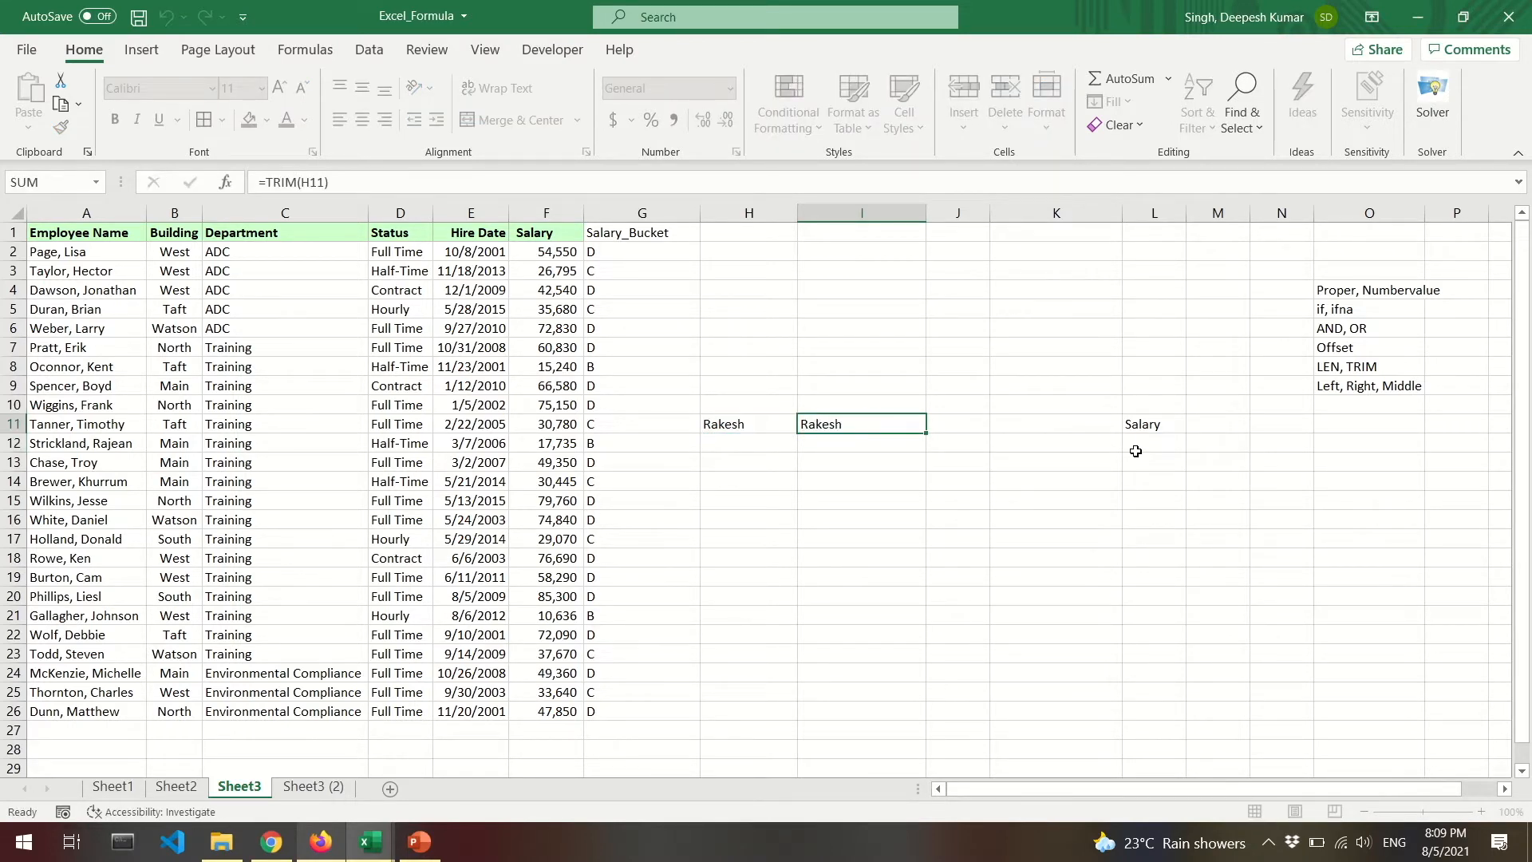
Replace I11's TRIM formula with its plain value and clear H11.
key("ctrl+c")
key("alt+h")
key("v")
key("v")
key("F2")
key("Escape")
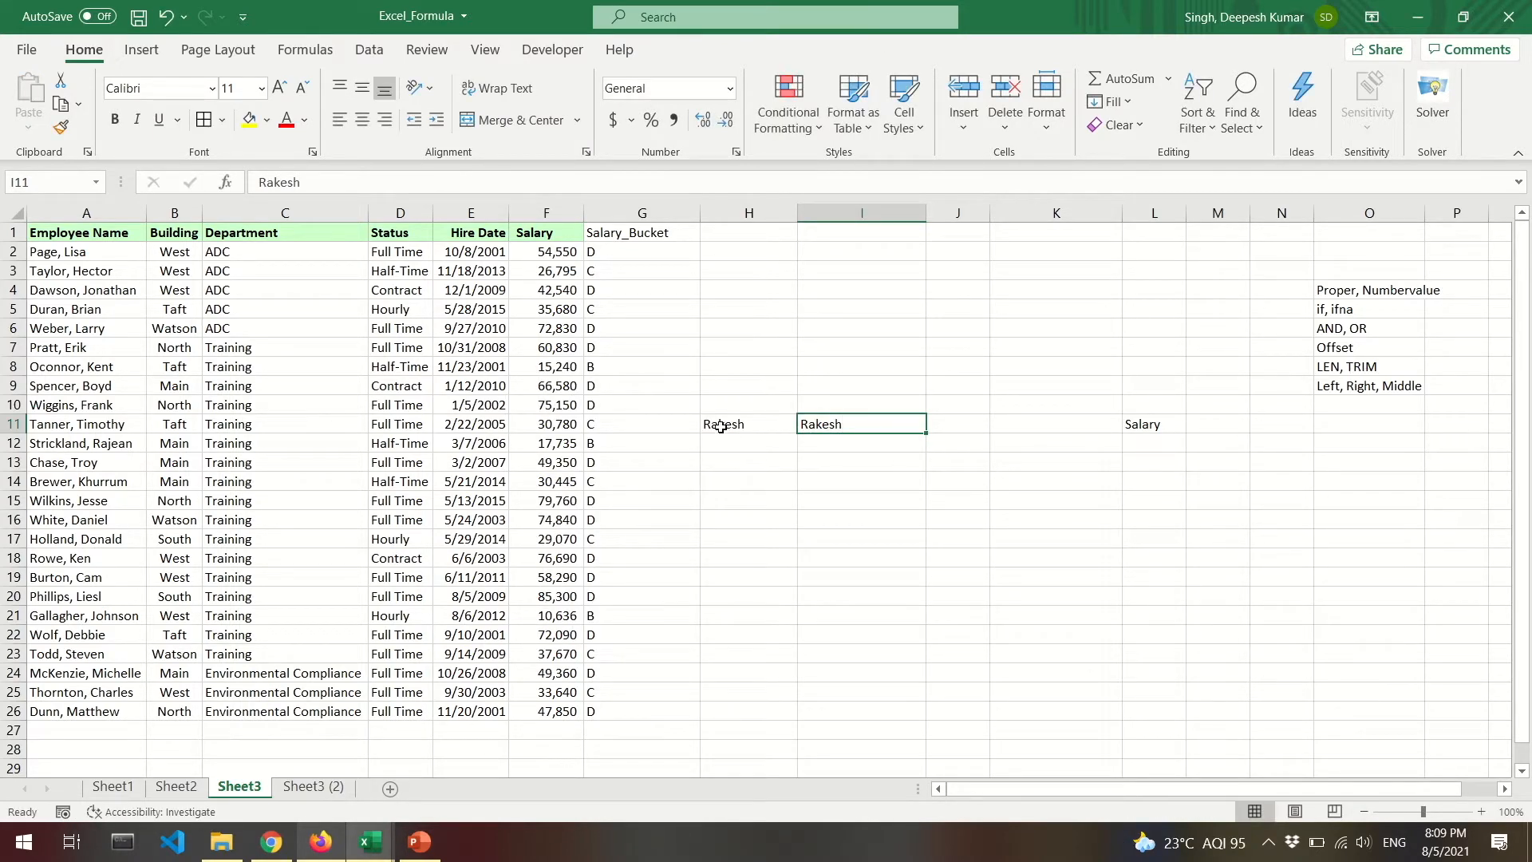
left_click_drag(721, 427, 792, 420)
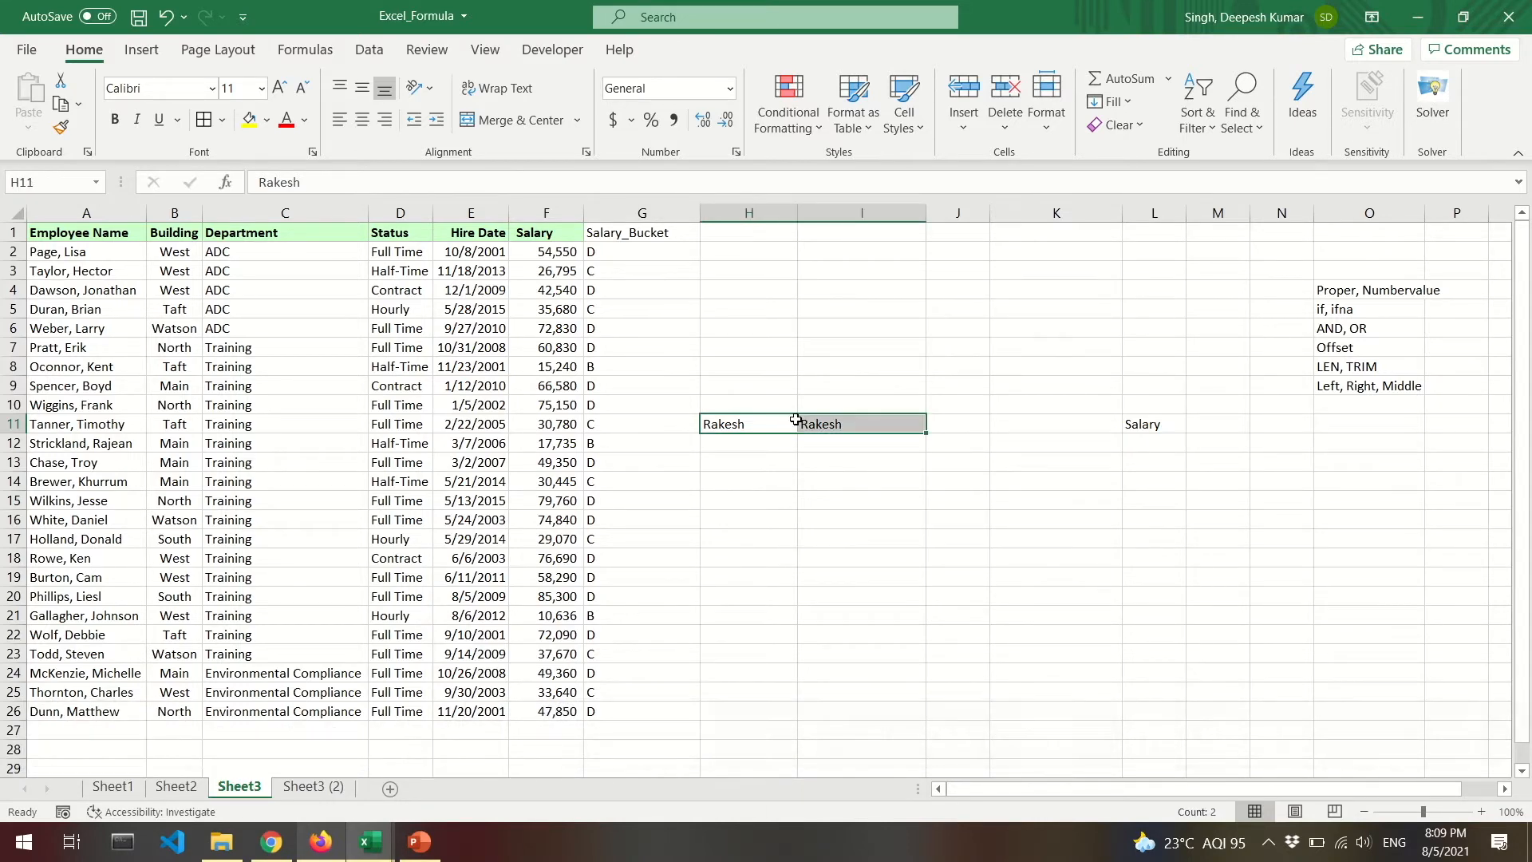
key("BackSpace")
Enter =LEN(A2) in H2 to count the characters of A2's employee name.
left_click(743, 257)
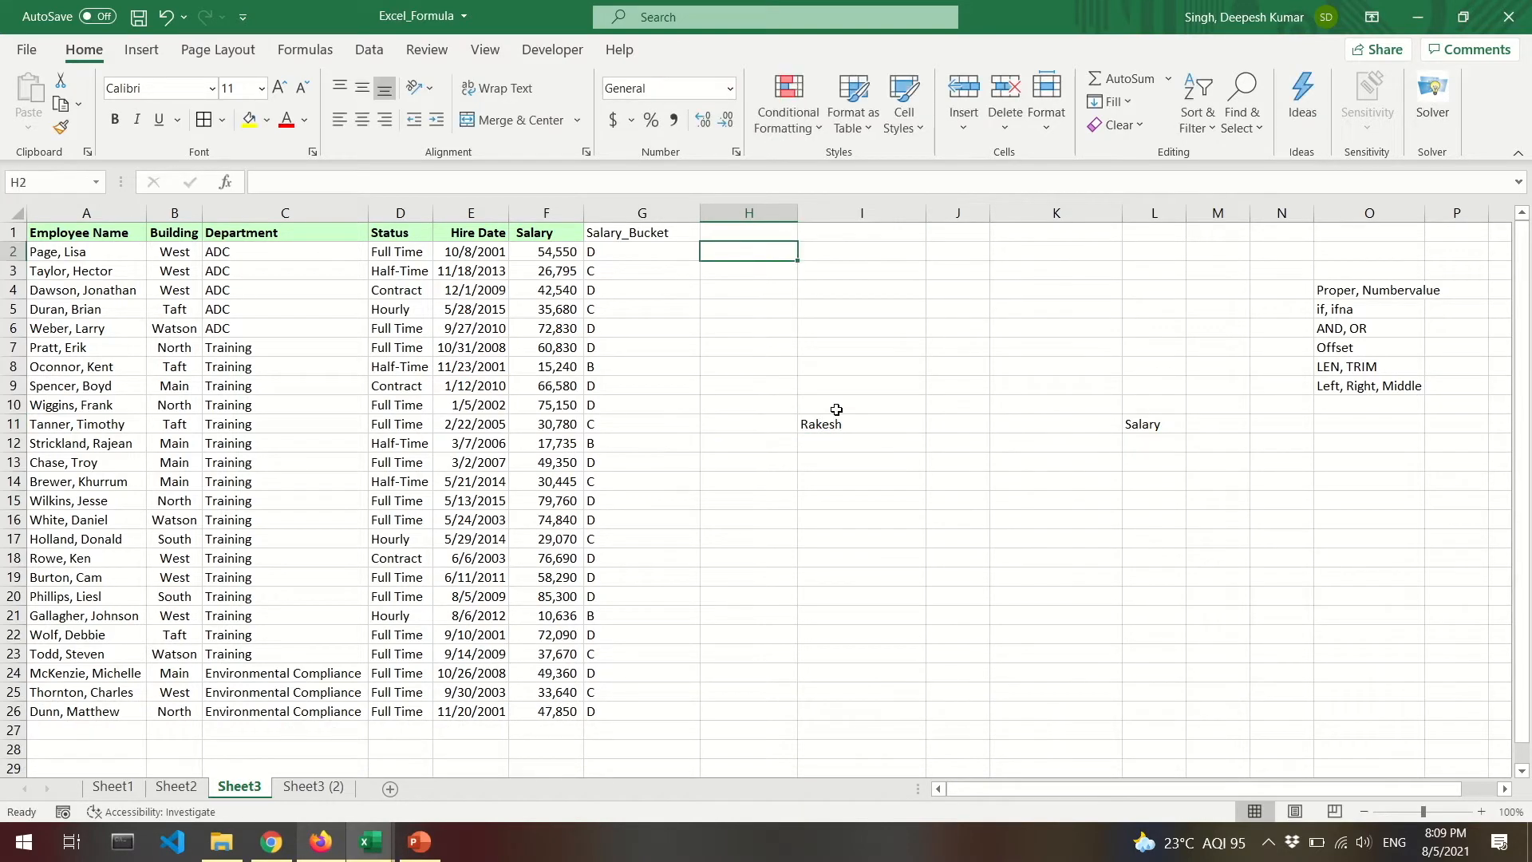
type("=le")
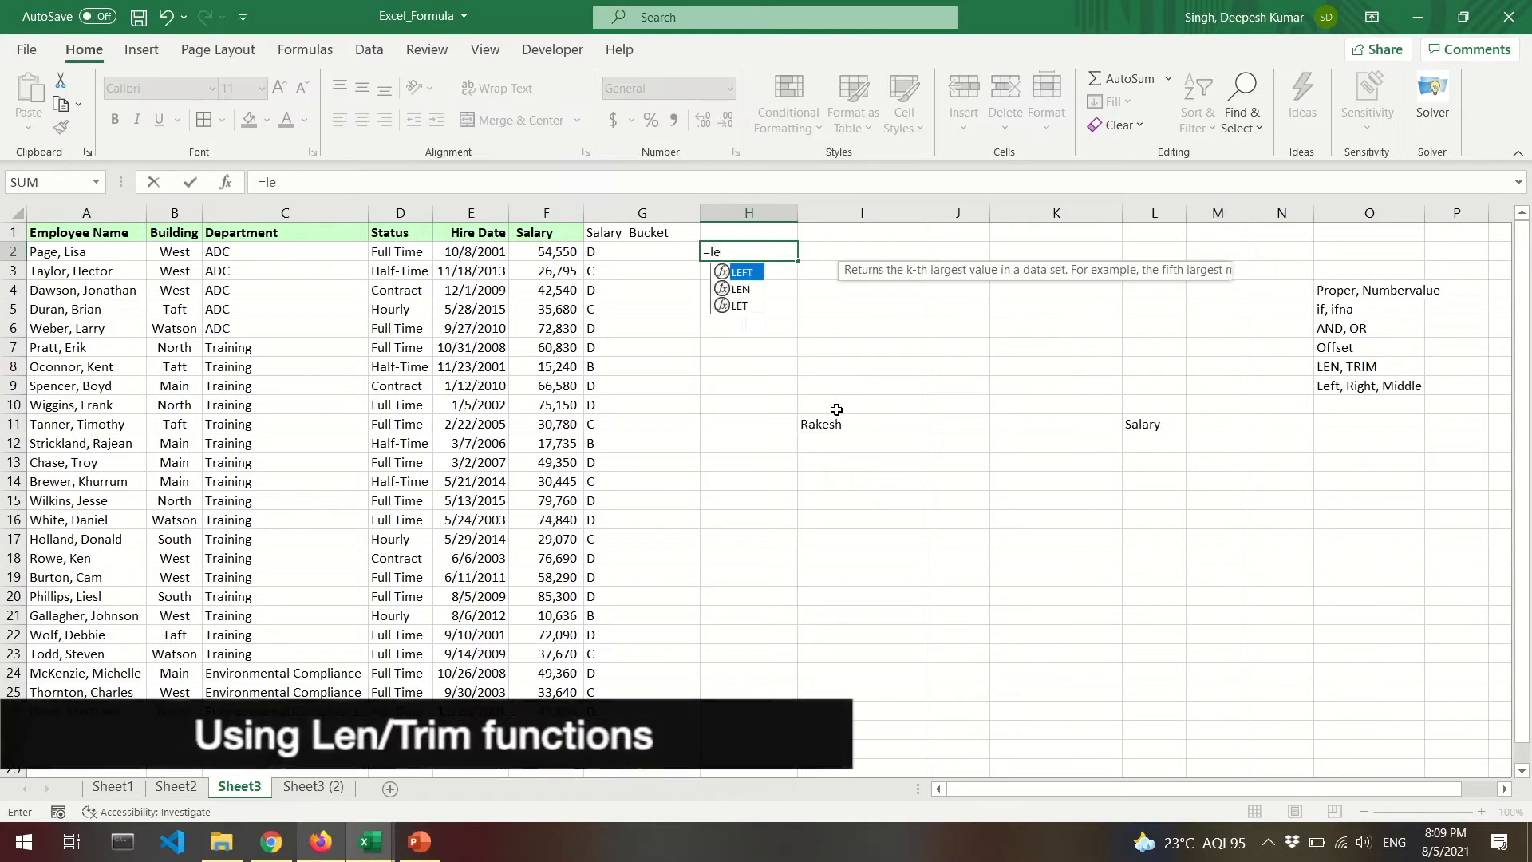
type("n")
key("Tab")
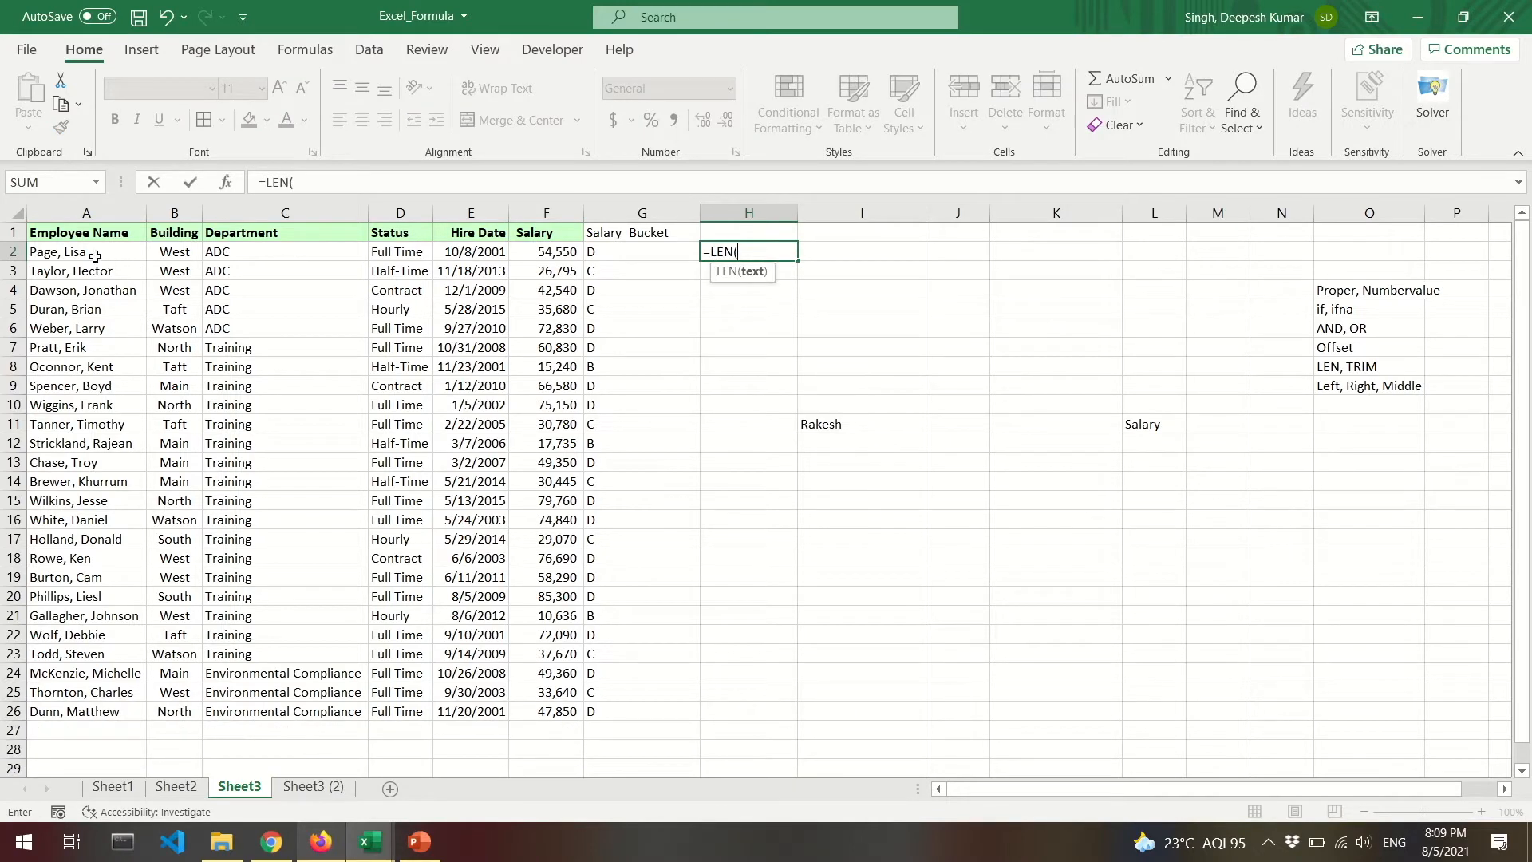
left_click(96, 257)
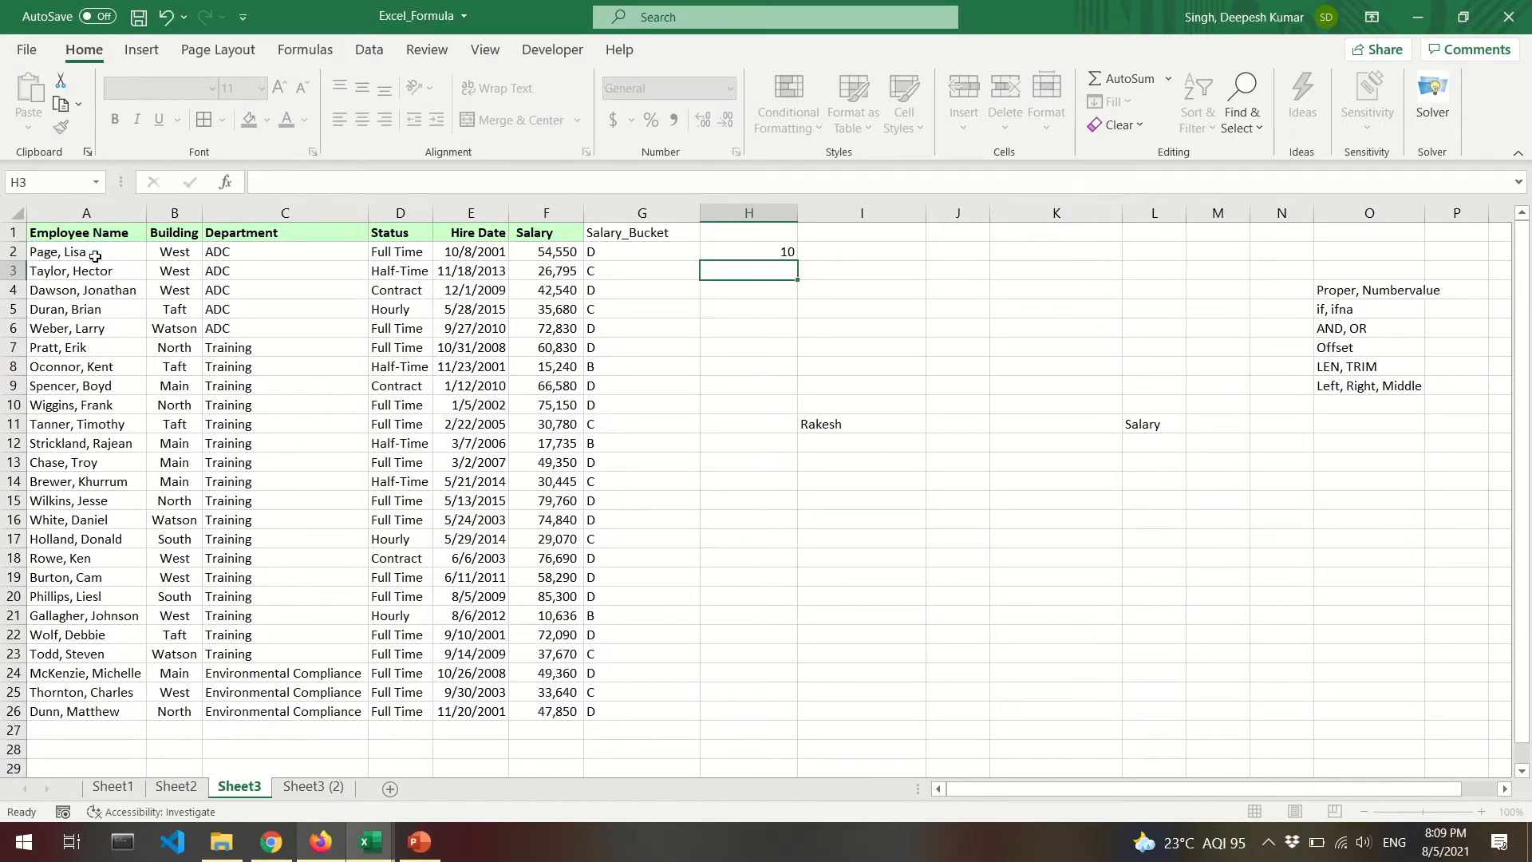
key("Return")
left_click(57, 261)
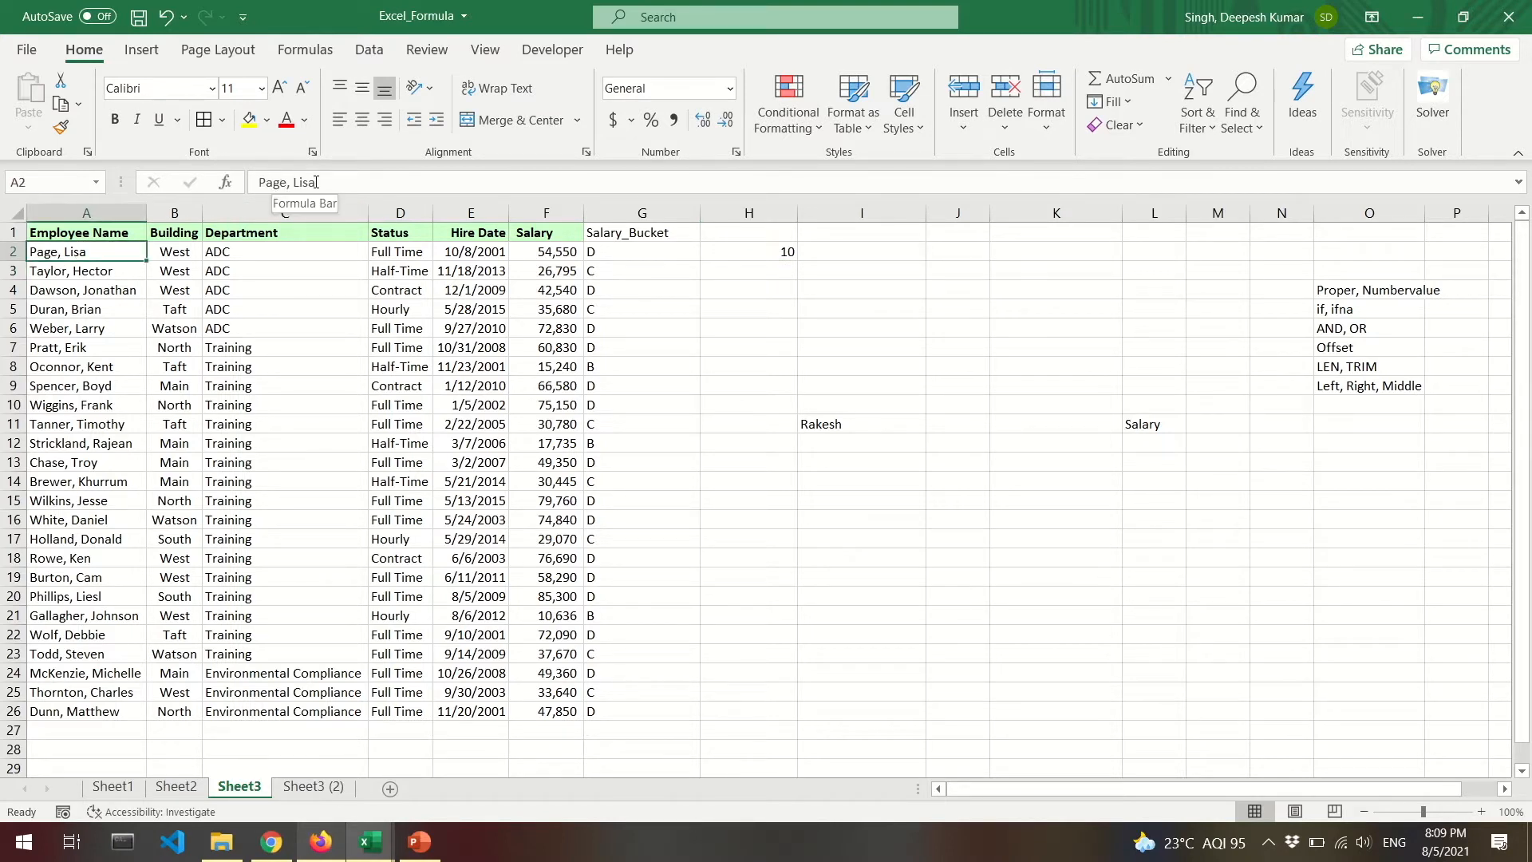
left_click(289, 184)
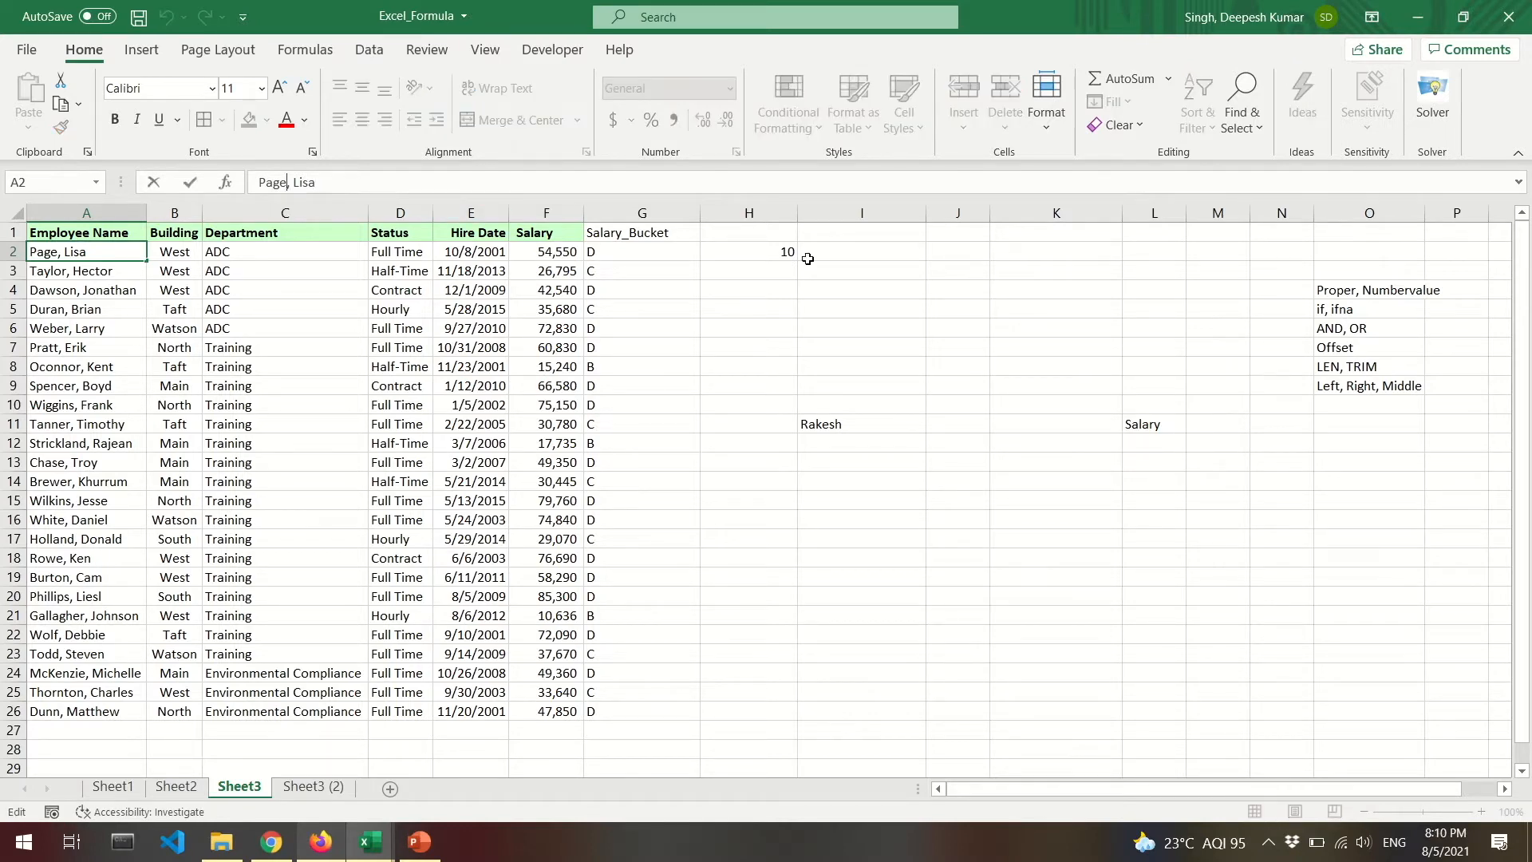
left_click(779, 251)
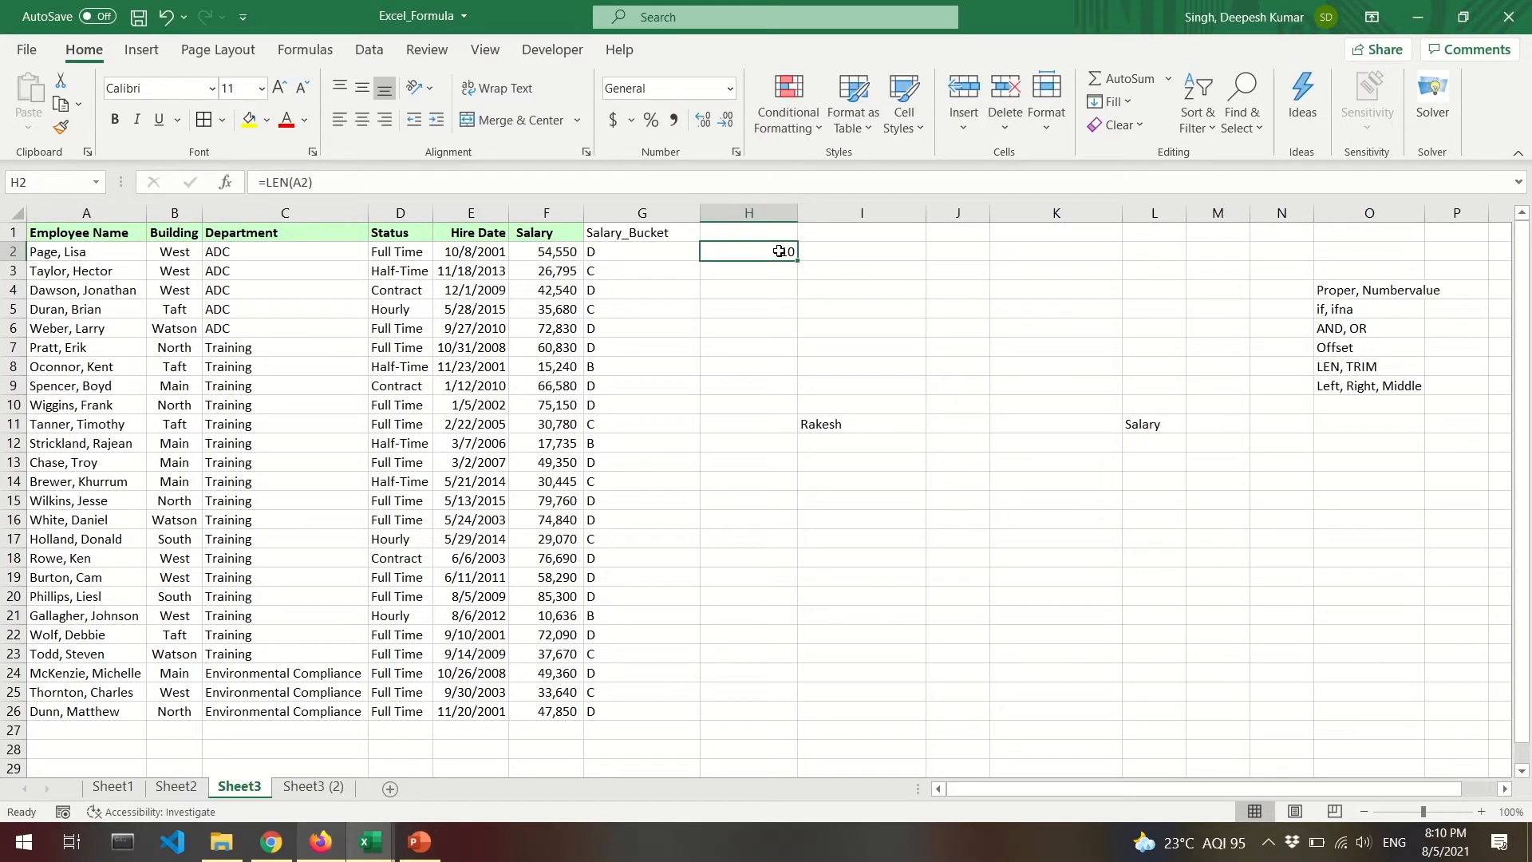
double_click(780, 252)
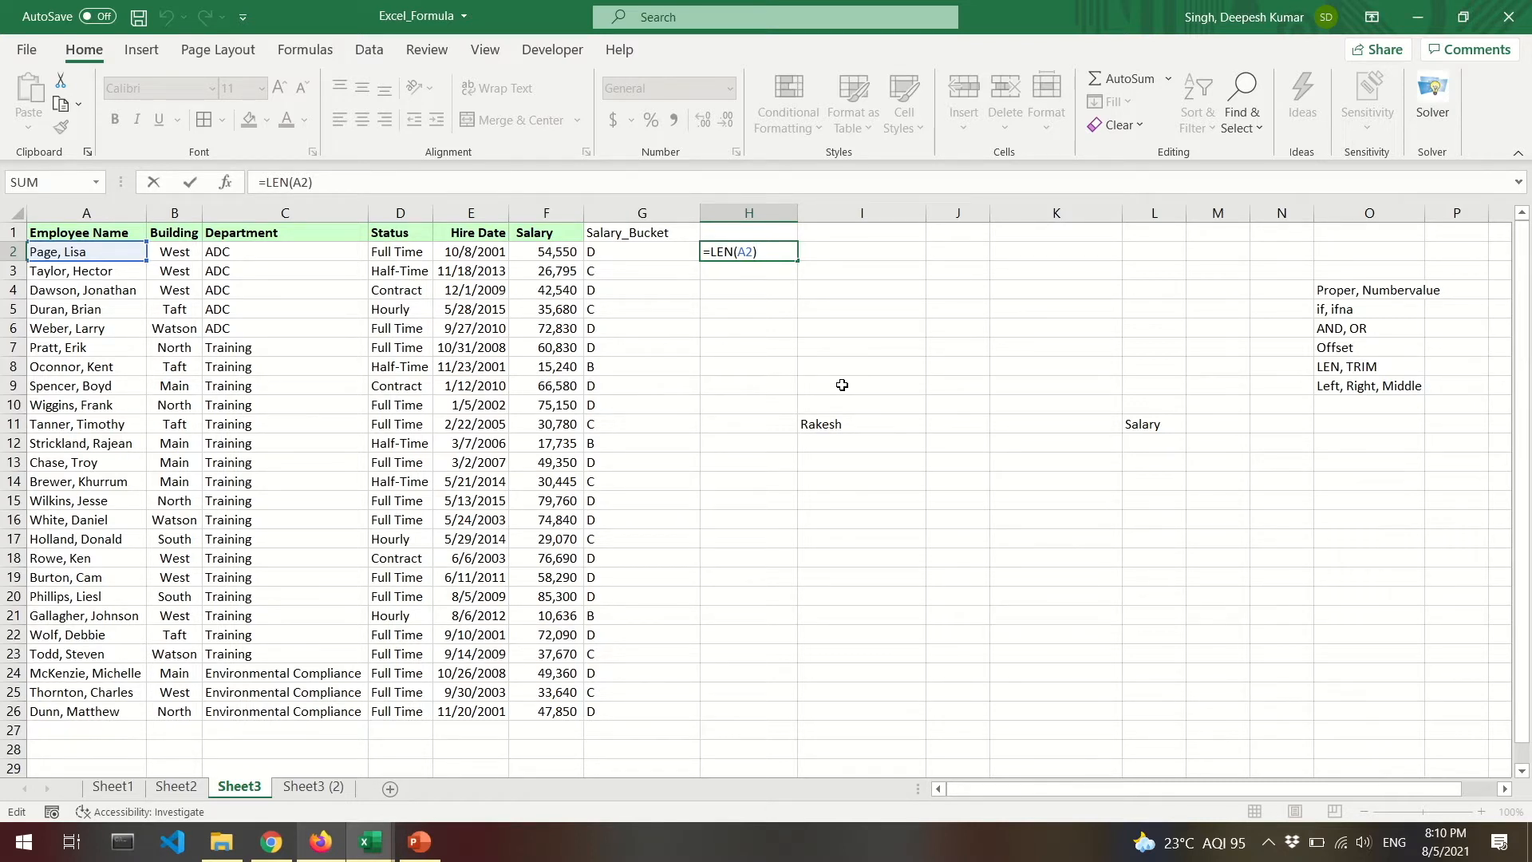
Clear I11, fill the LEN formula down to H26, and head column H 'Len_Name'.
left_click(826, 428)
key("BackSpace")
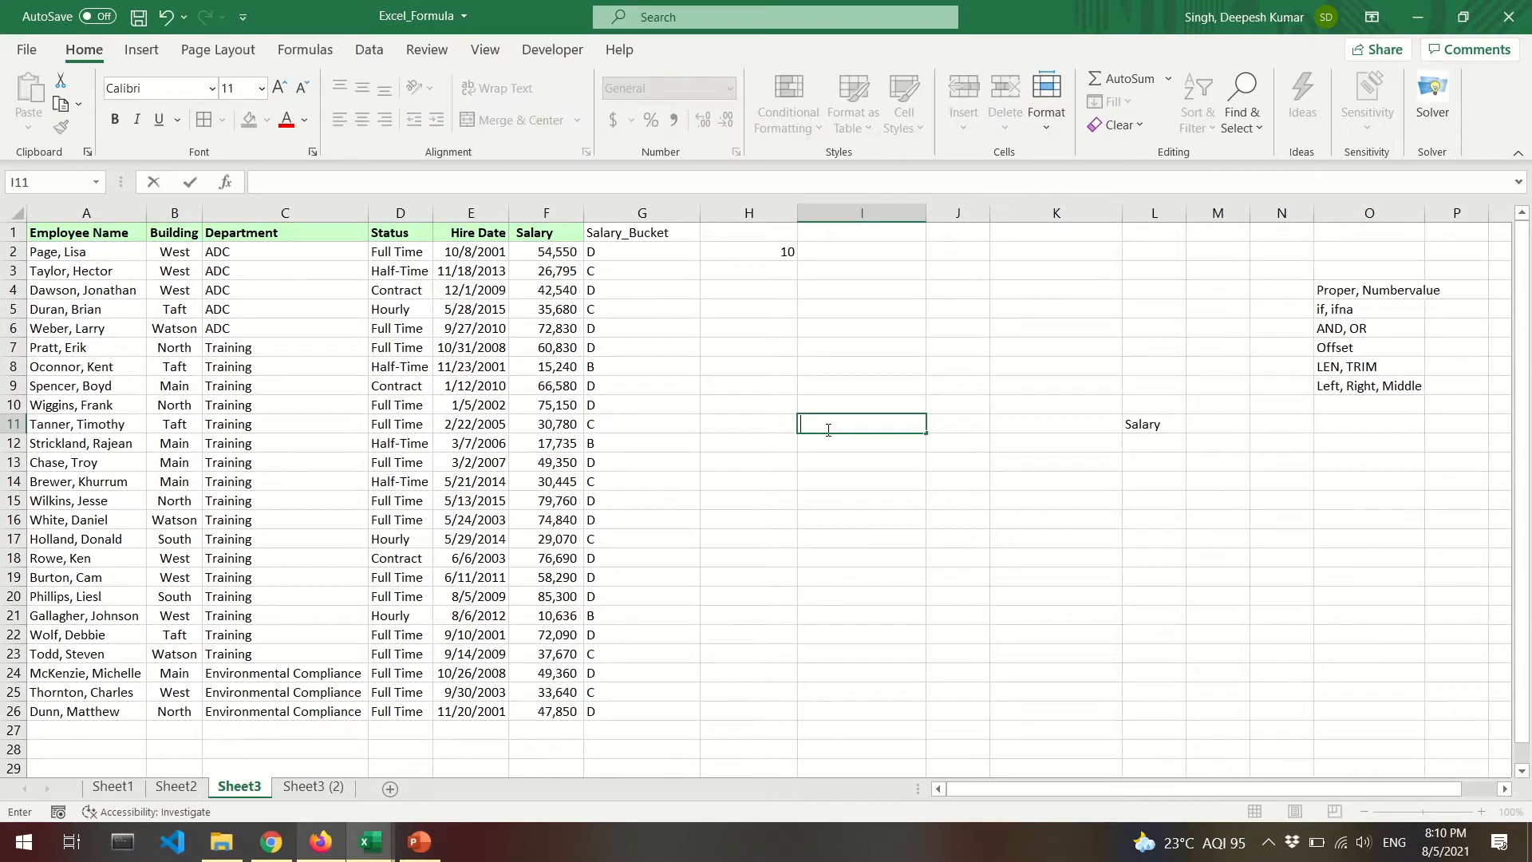
left_click(758, 253)
key("ctrl+c")
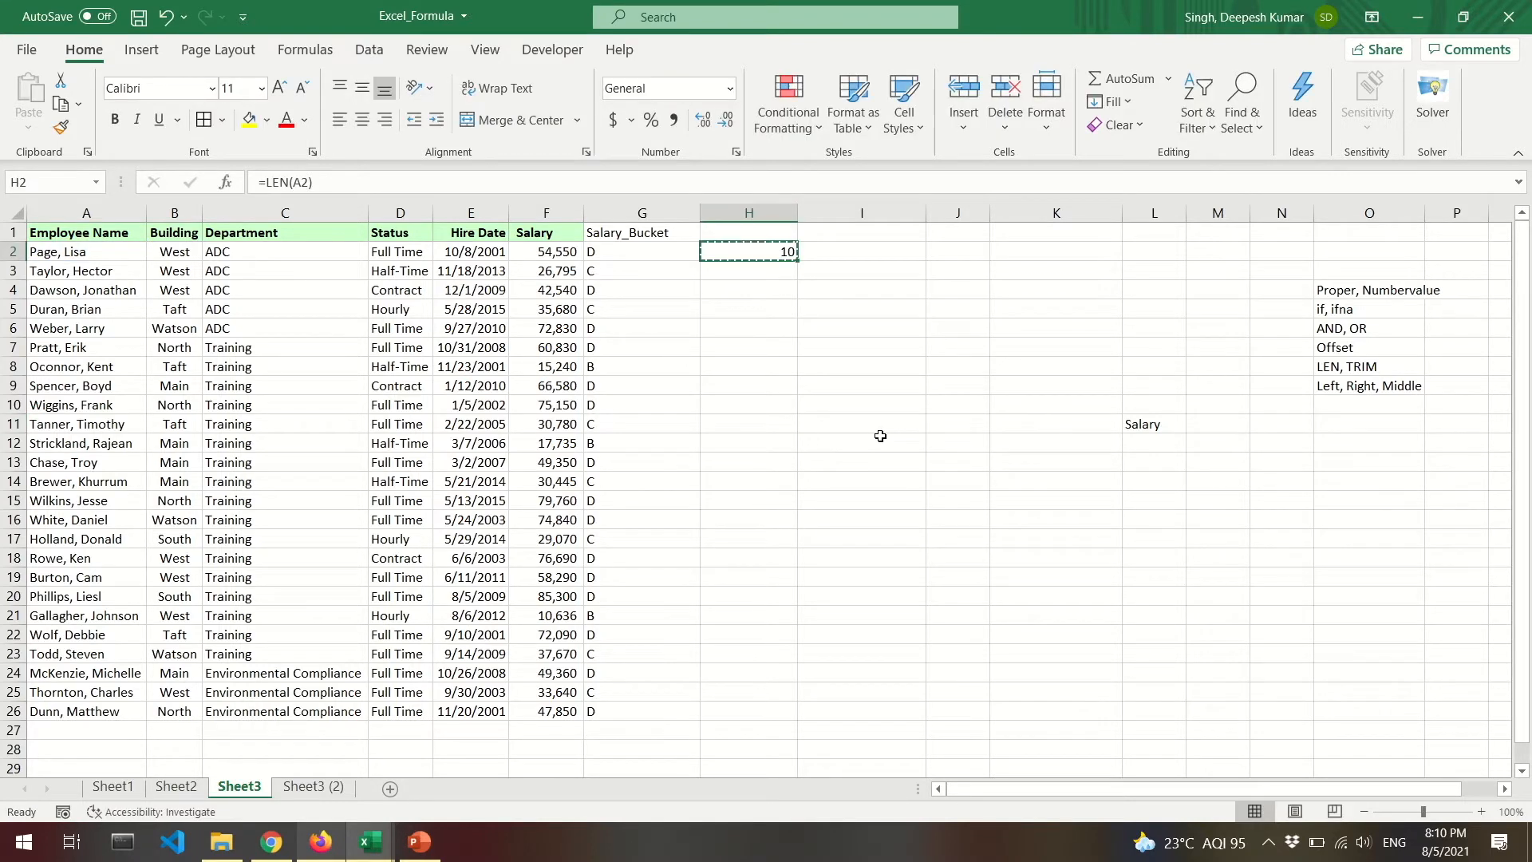
key("shift+Down")
key("shift+Down")
key("shift+Down")
key("shift+Down")
key("shift+Down")
key("shift+Down")
key("shift+Down")
key("shift+Down")
key("shift+Down")
key("shift+Down")
key("shift+Down")
key("shift+Down")
key("shift+Down")
key("shift+Down")
key("shift+Down")
key("shift+Down")
key("shift+Down")
key("shift+Down")
key("shift+Down")
key("shift+Down")
key("shift+Down")
key("shift+Down")
key("shift+Down")
key("shift+Down")
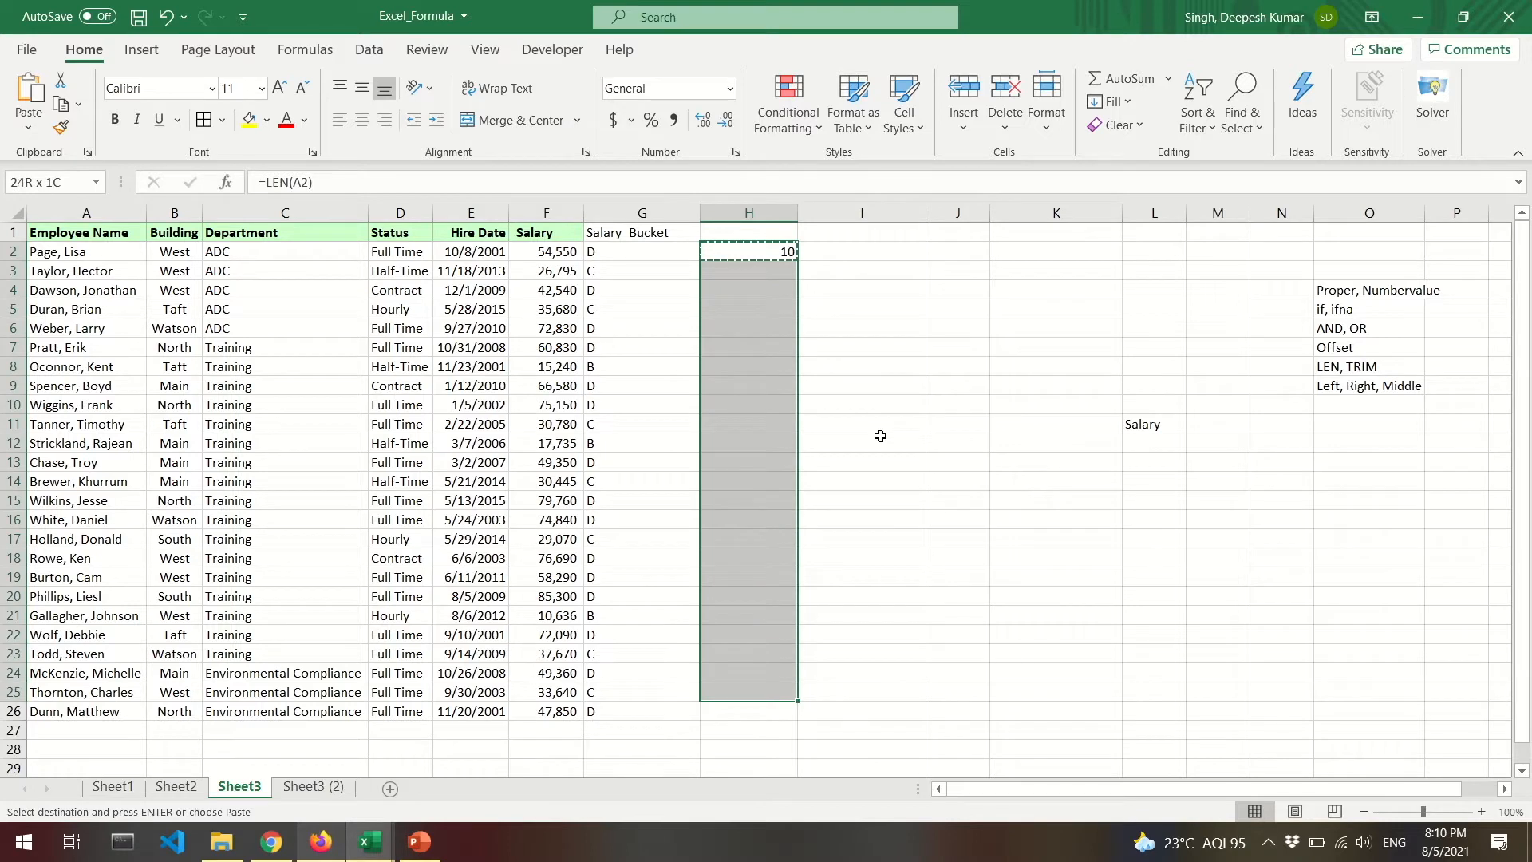
key("ctrl+v")
key("Up")
type("Len_Name")
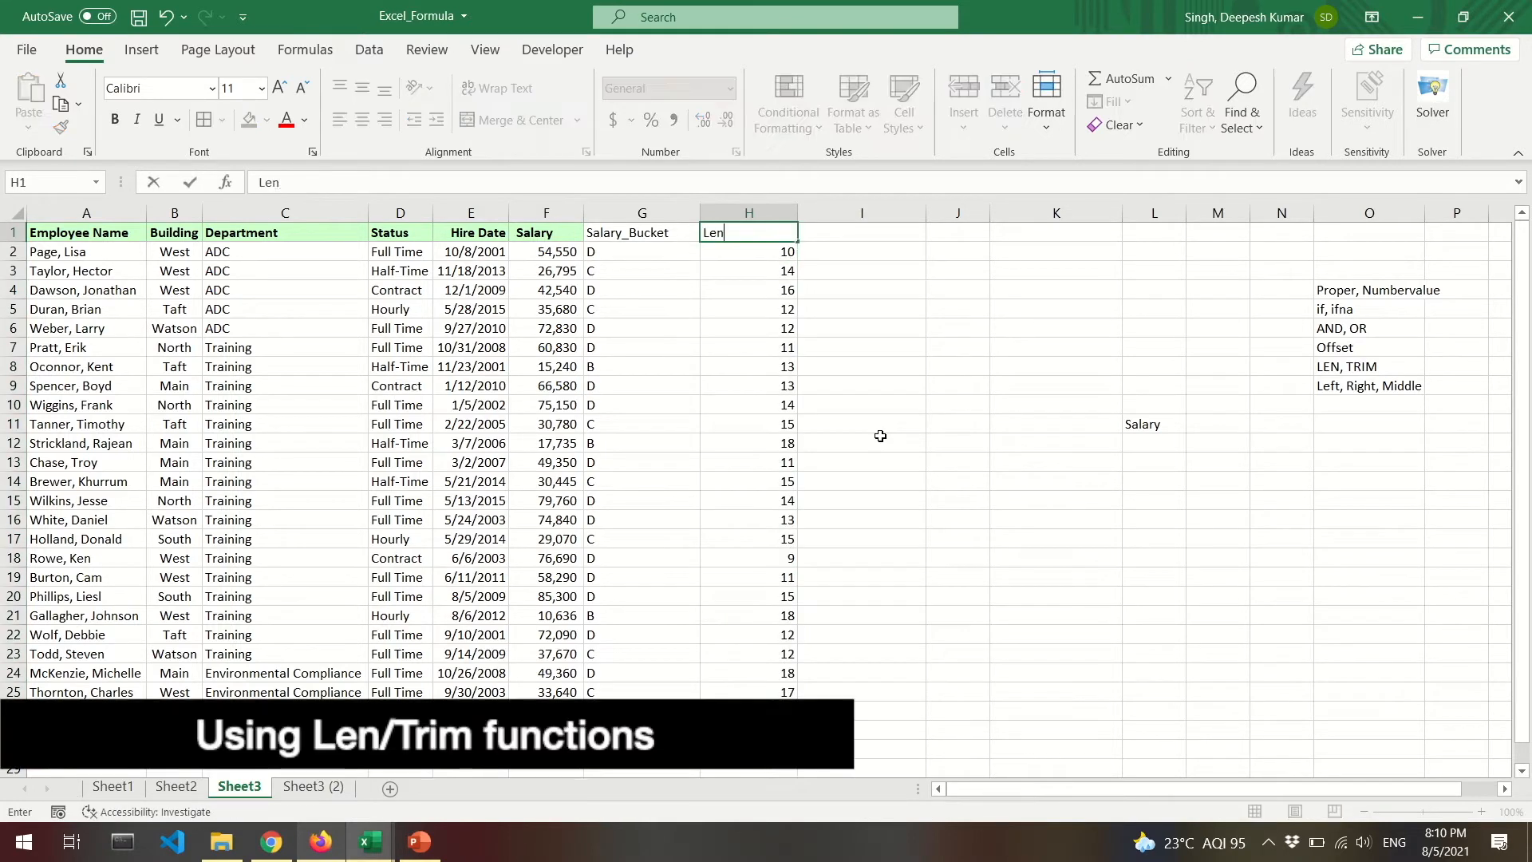
key("Return")
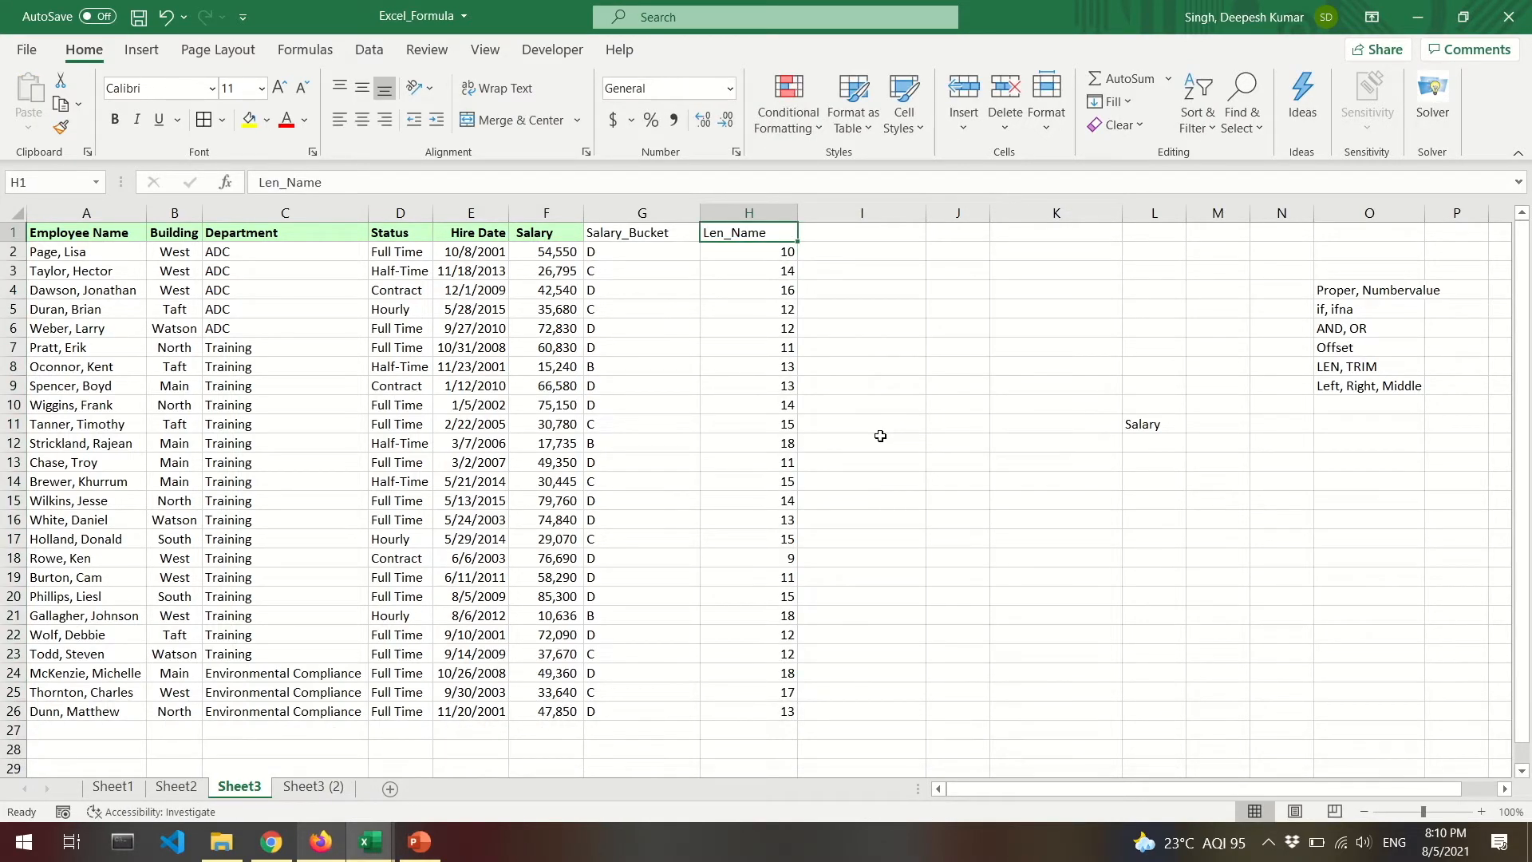
left_click(883, 237)
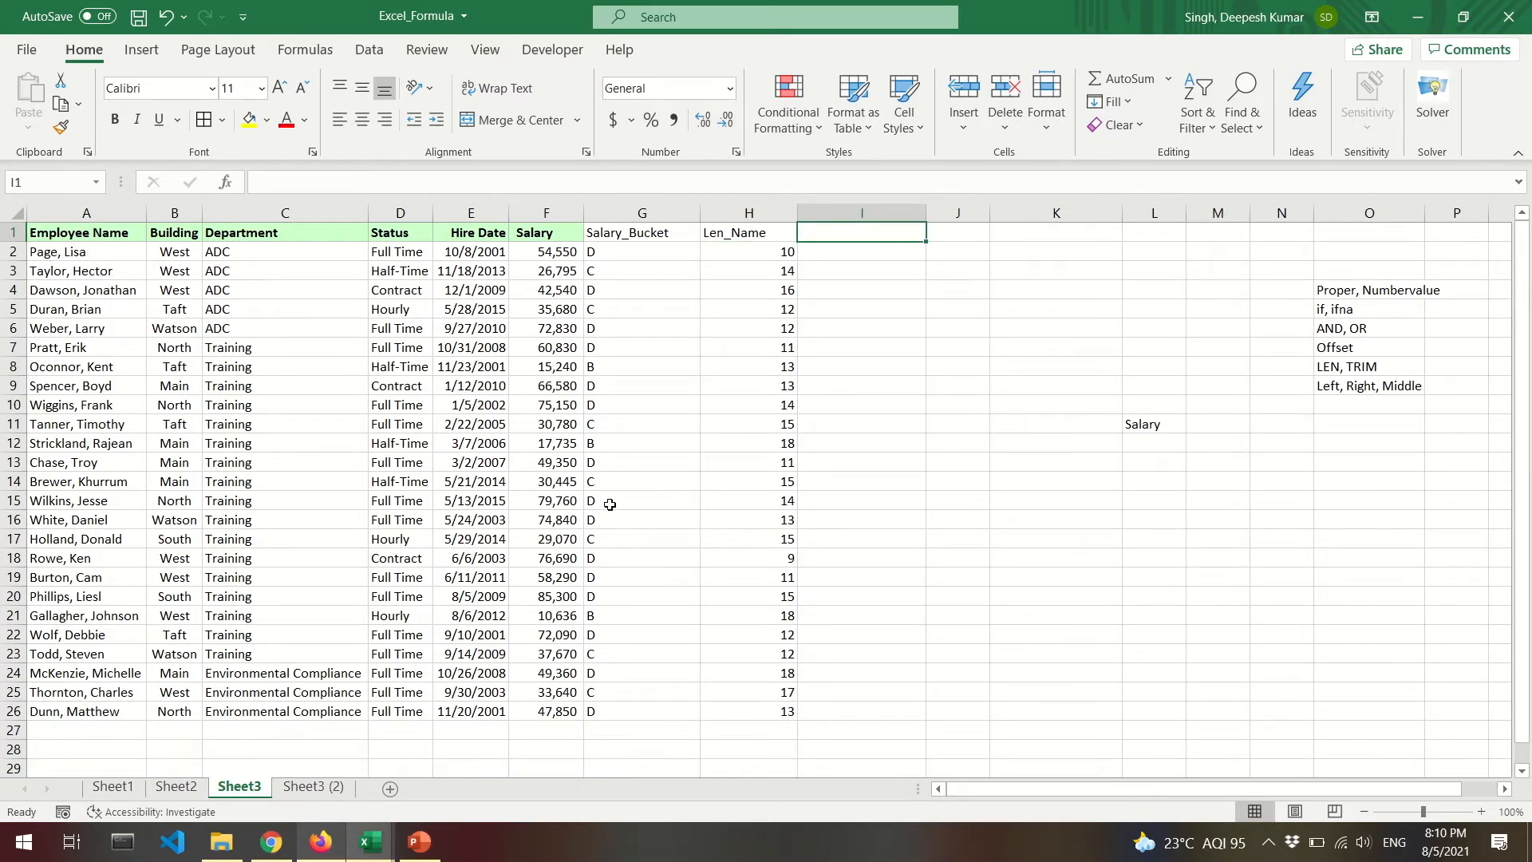
Head I1 'First Name' and J1 'Last Name', widening column J to fit.
type("First Name")
key("Tab")
type("Last Name")
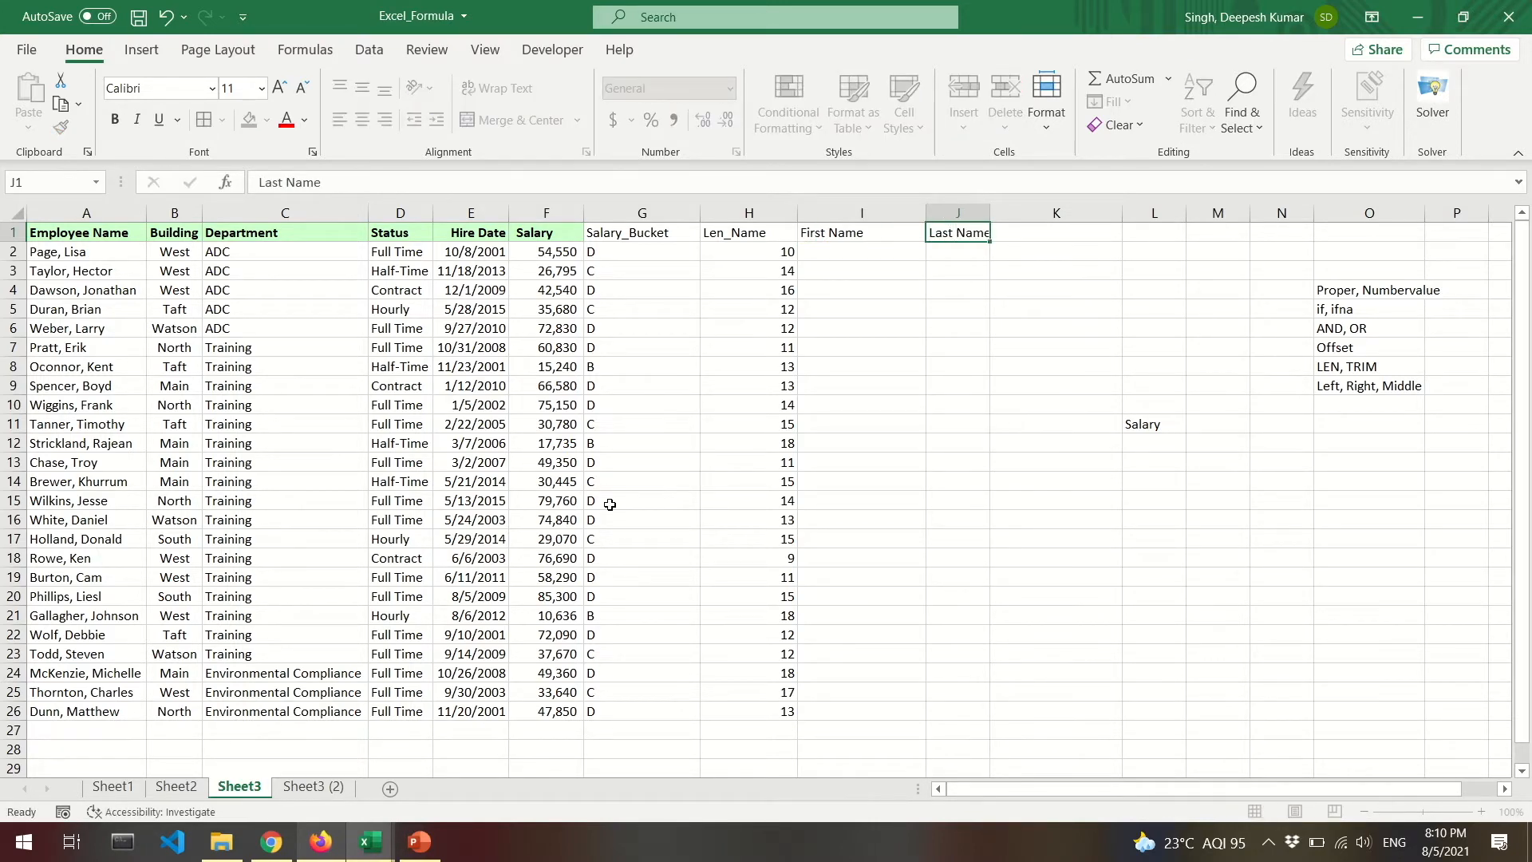
key("Return")
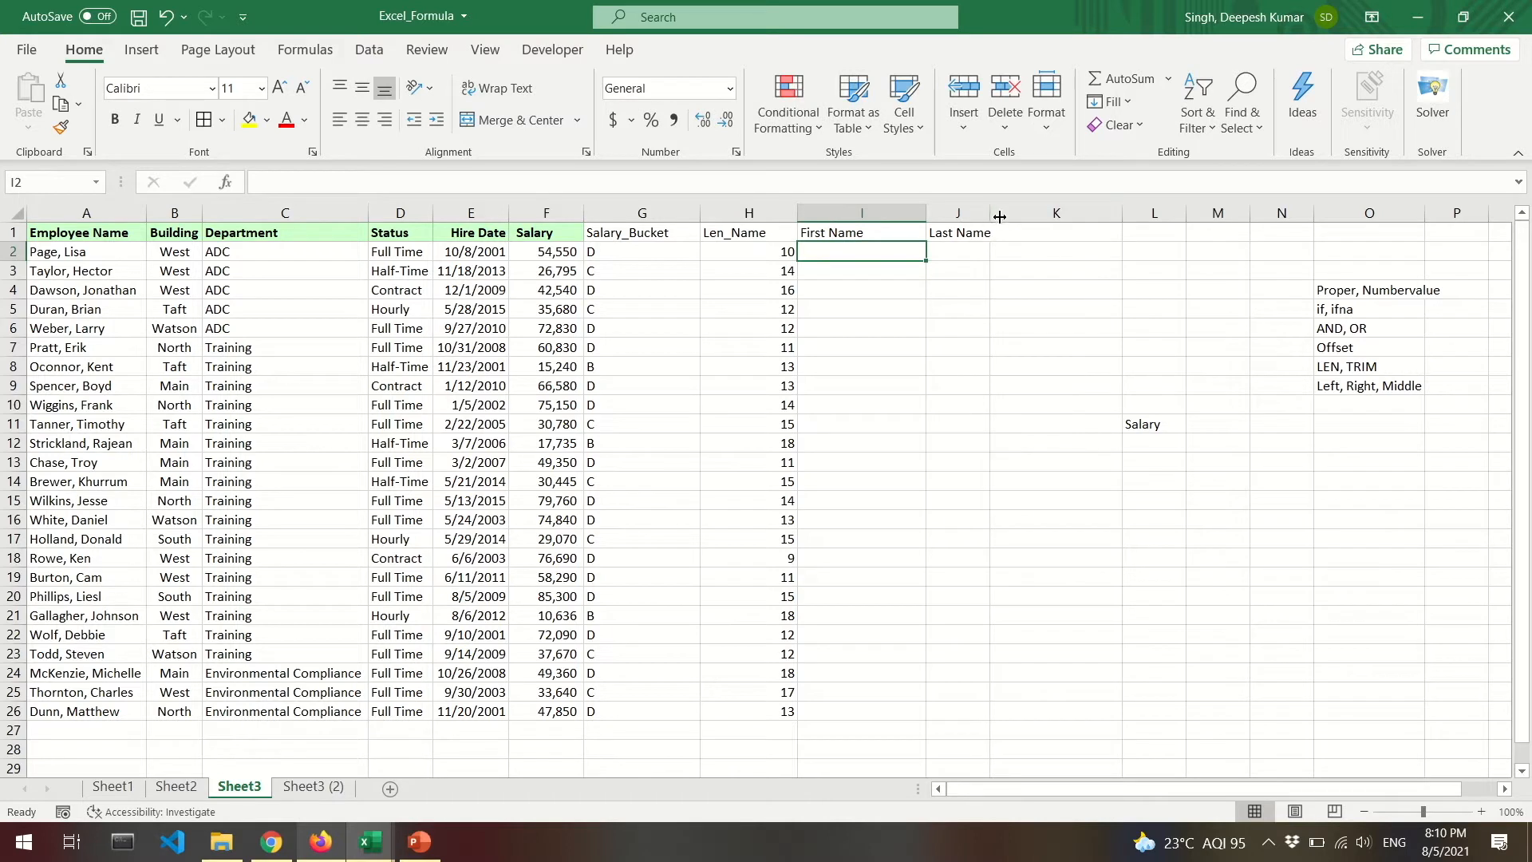
left_click_drag(991, 213, 1065, 224)
Delete columns K through M to remove the stray Salary note.
left_click(1229, 420)
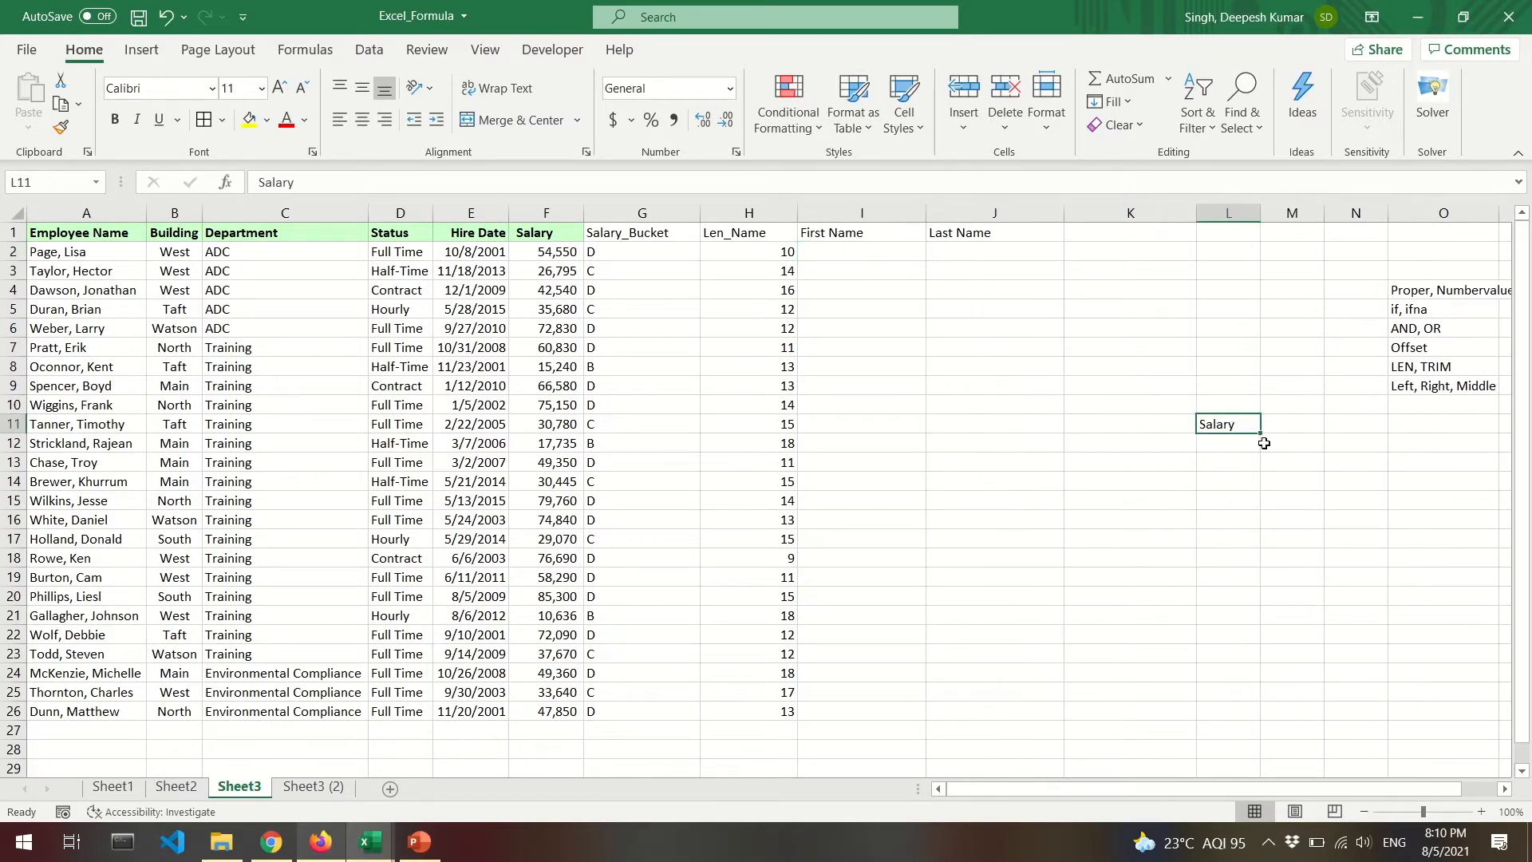
key("Left")
key("shift+Right")
key("shift+Right")
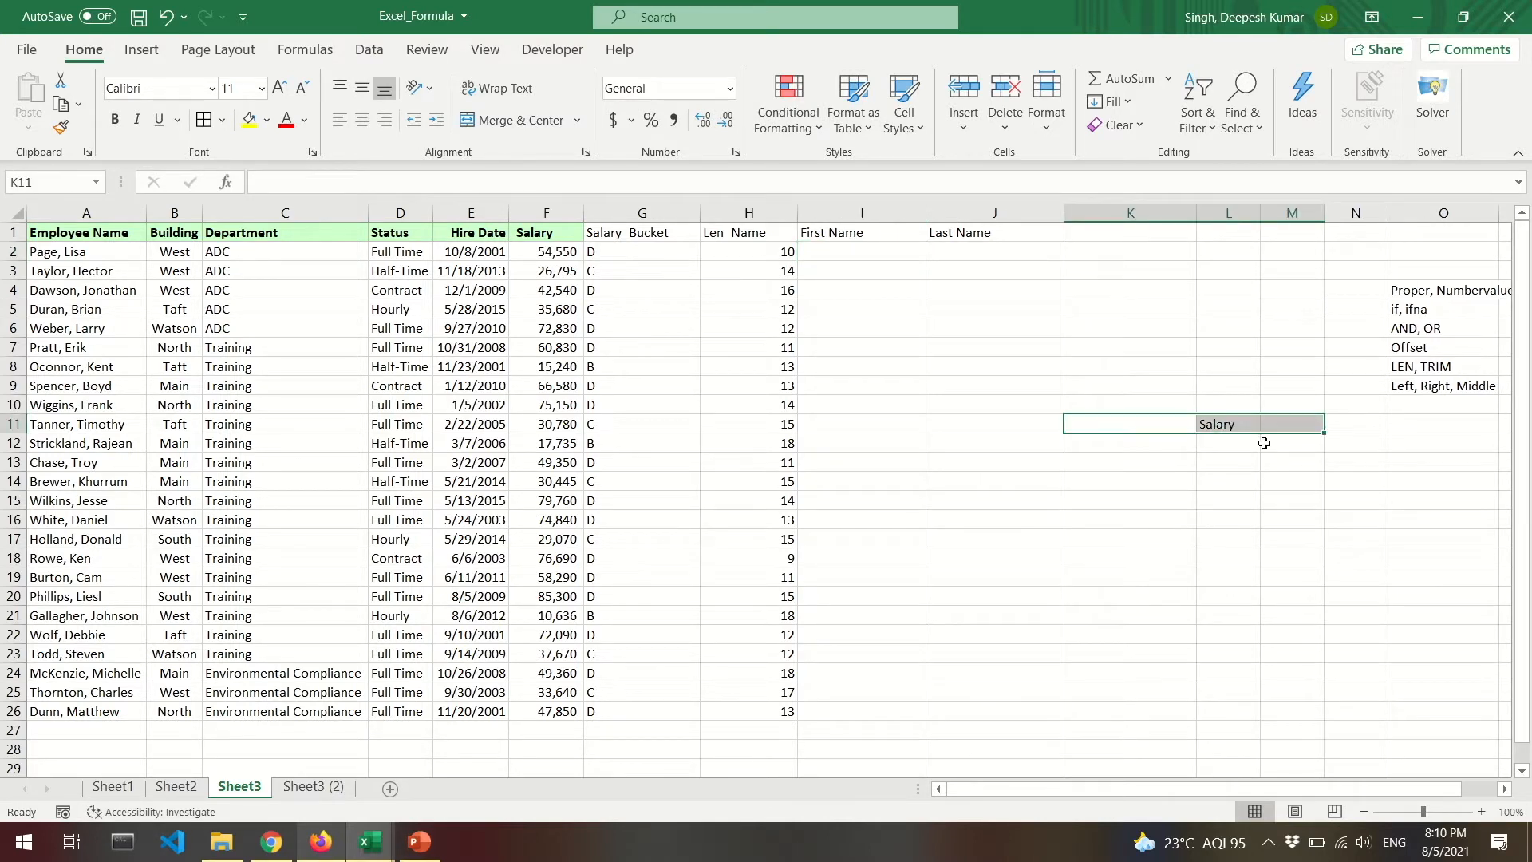
key("alt+h")
key("d")
key("c")
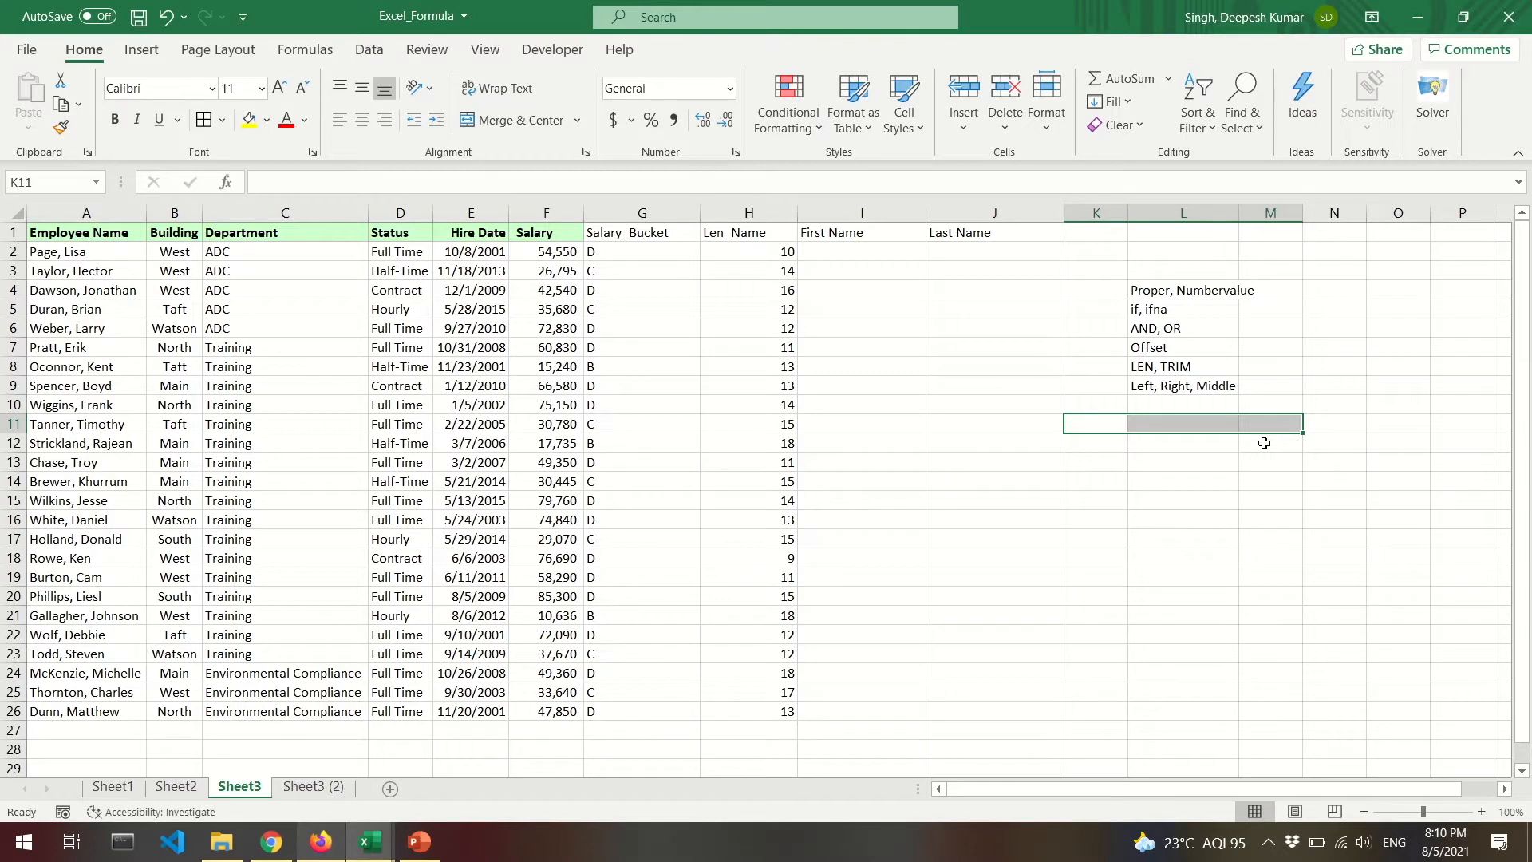
left_click(865, 250)
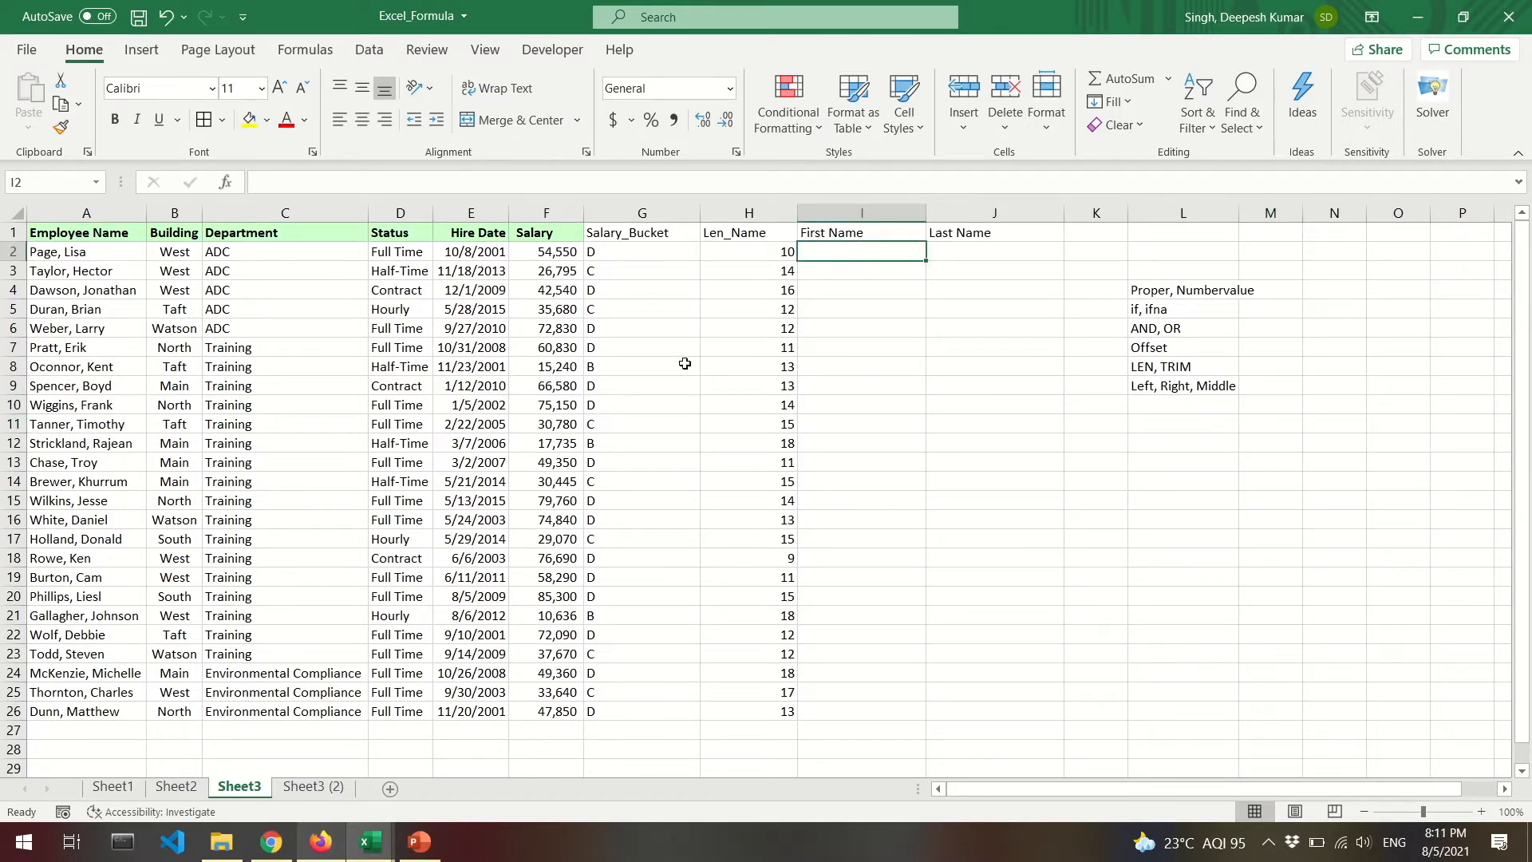
Type a sample first name in I2 and last name in J2 based on A2.
left_click(71, 252)
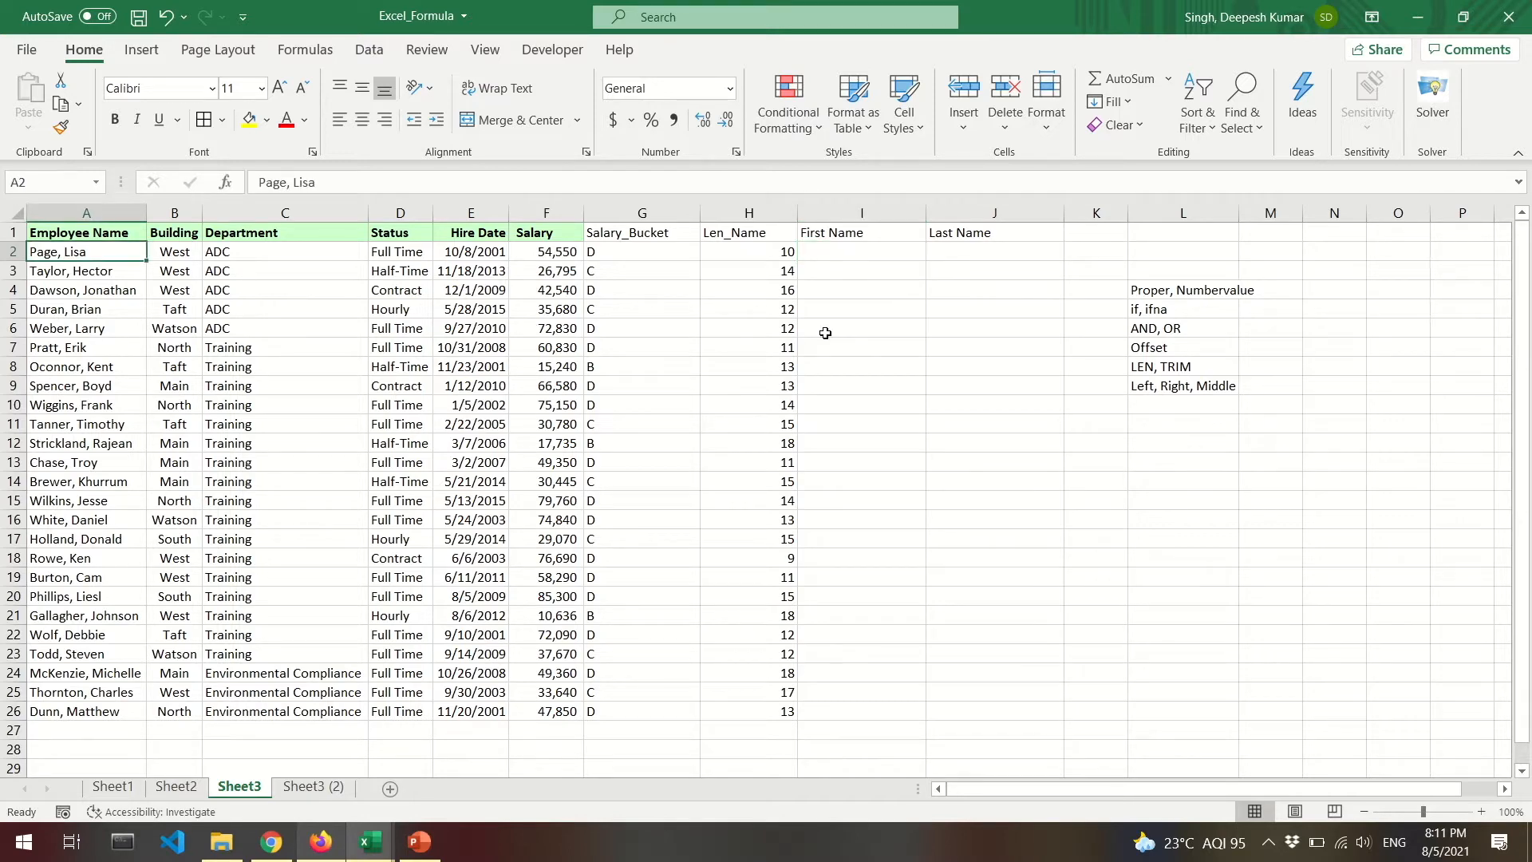
left_click(862, 247)
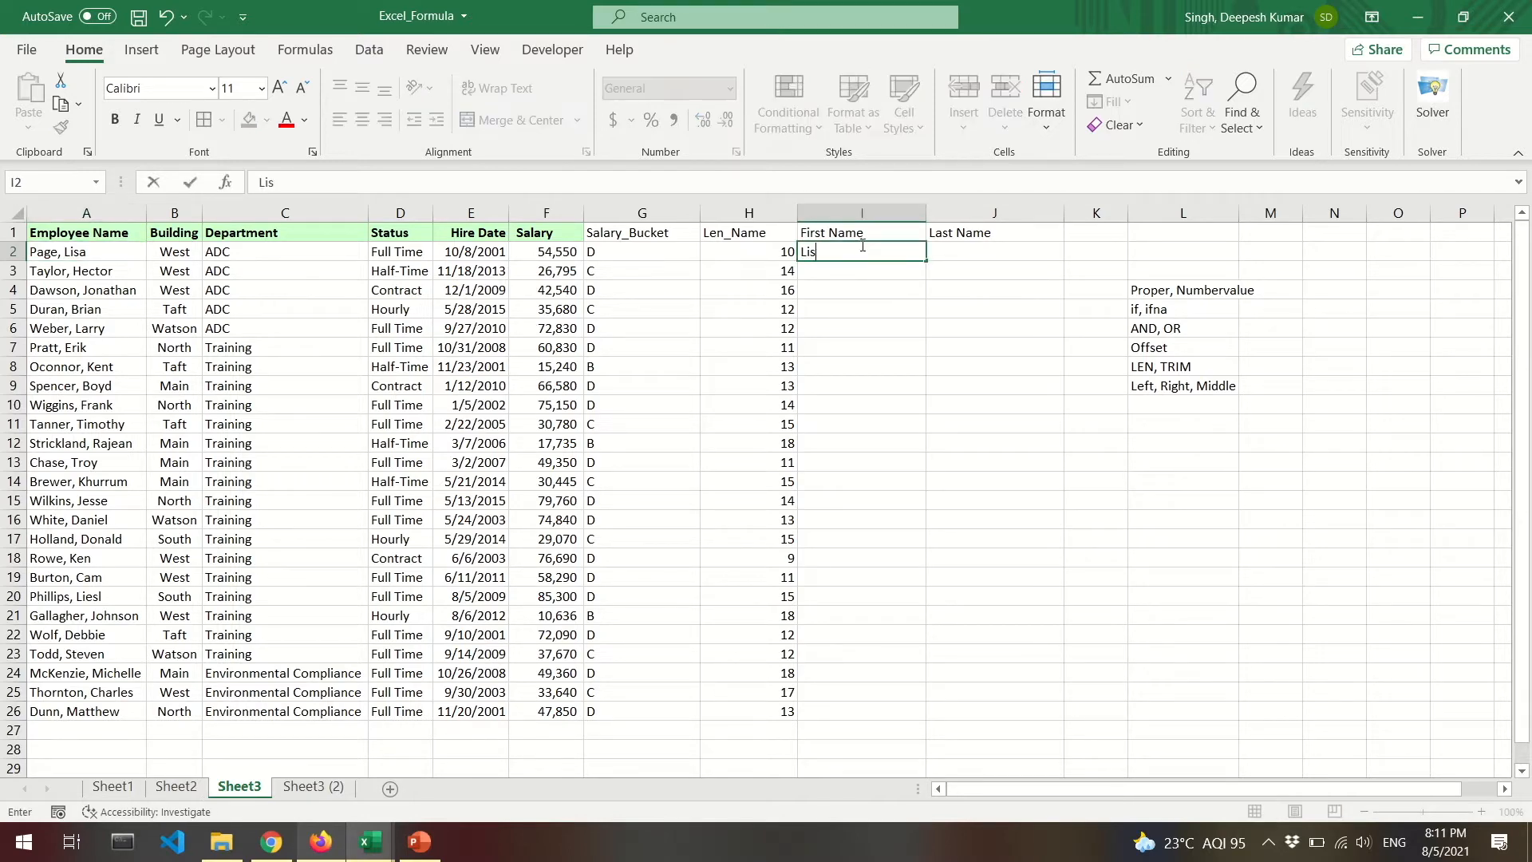
key("Tab")
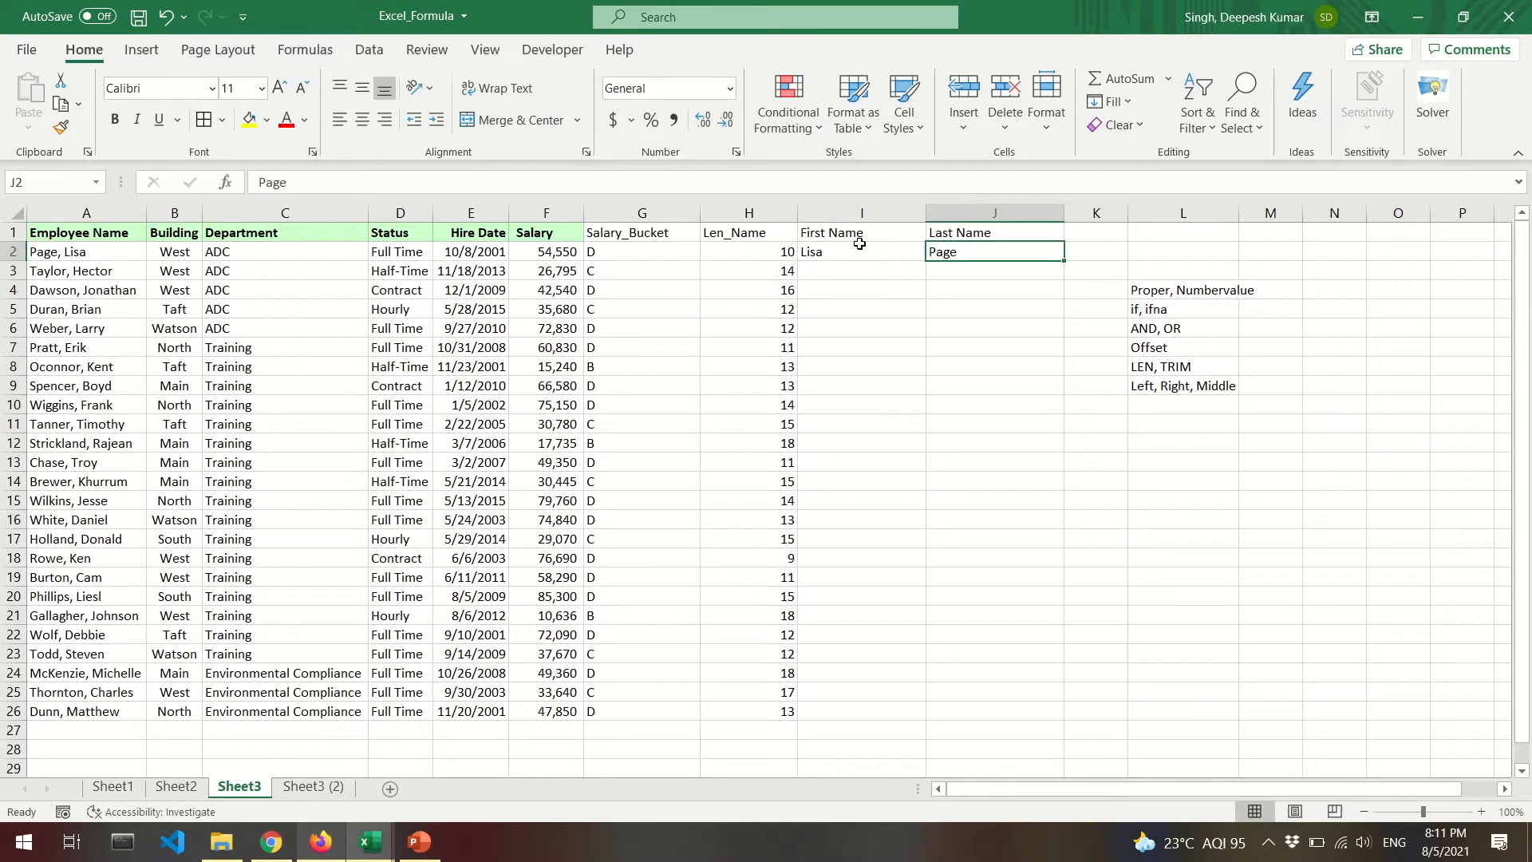
left_click(861, 247)
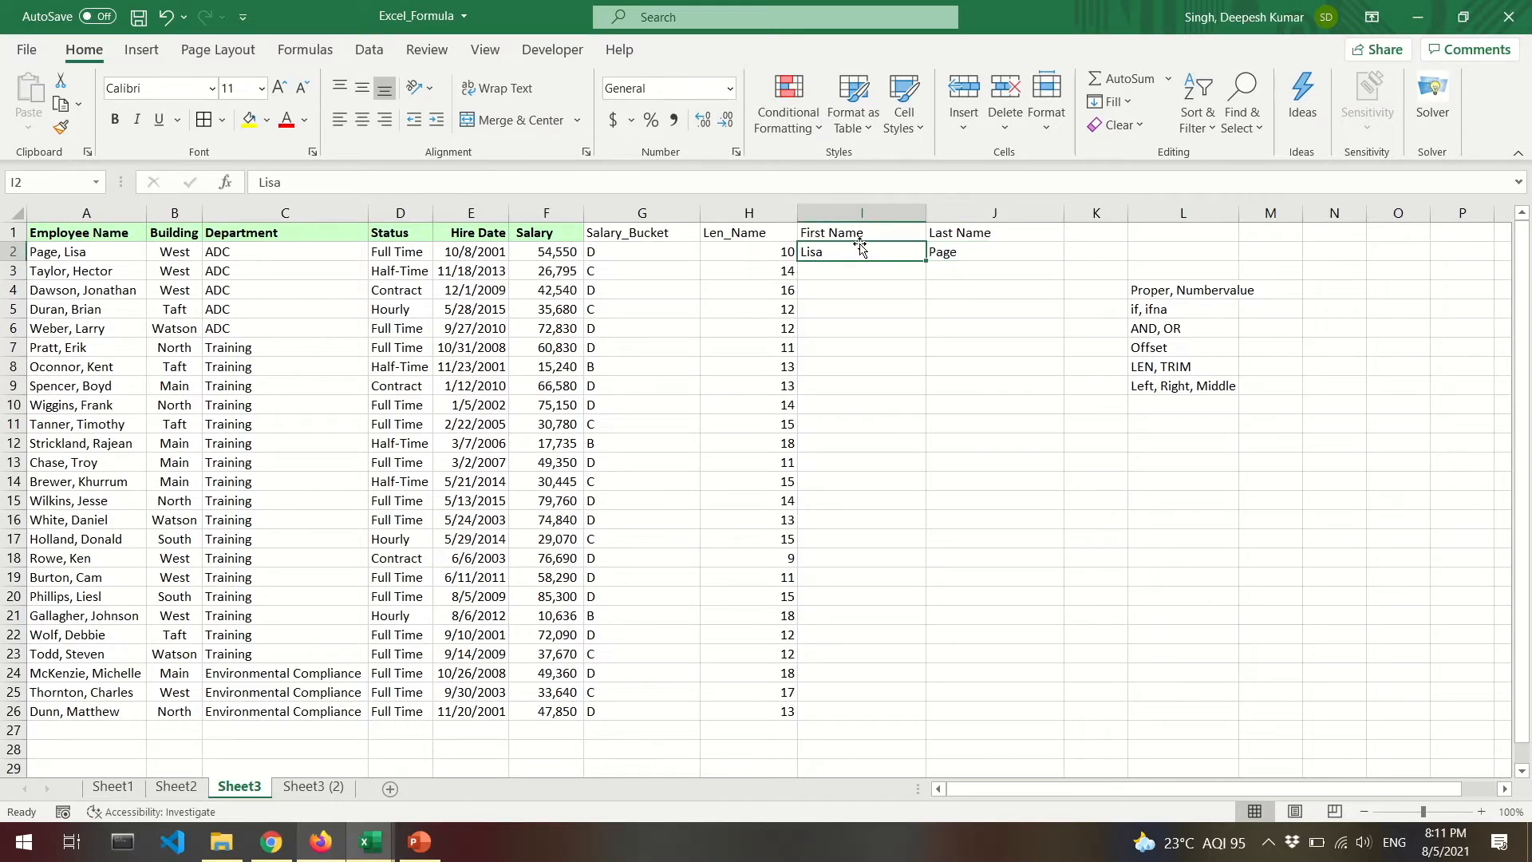
Replace I2 with the formula =RIGHT(A2,4) for the first name.
type("=LEFT(")
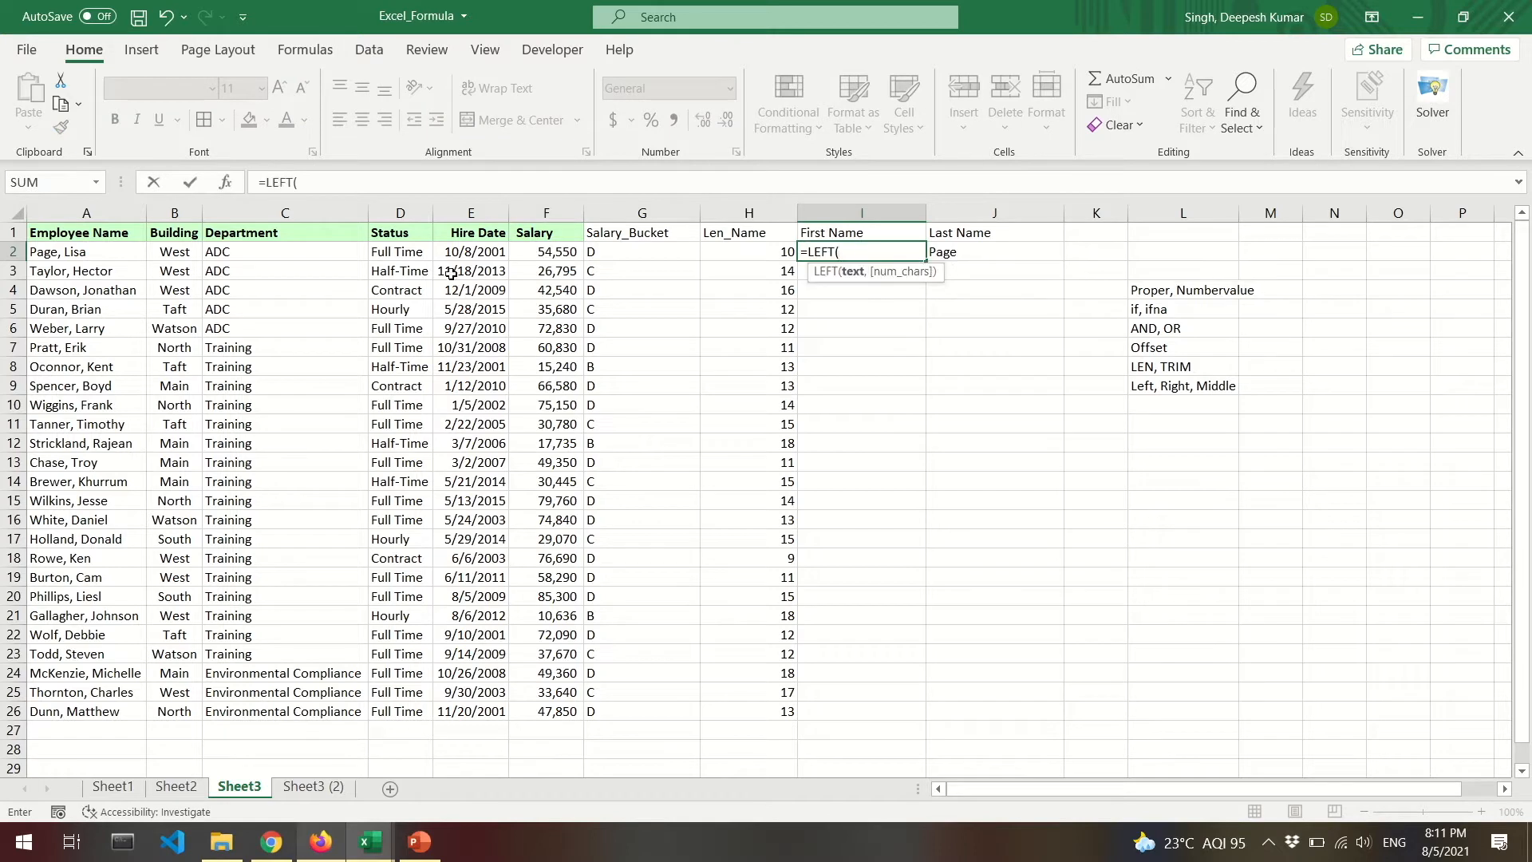
left_click(91, 254)
type(",4)")
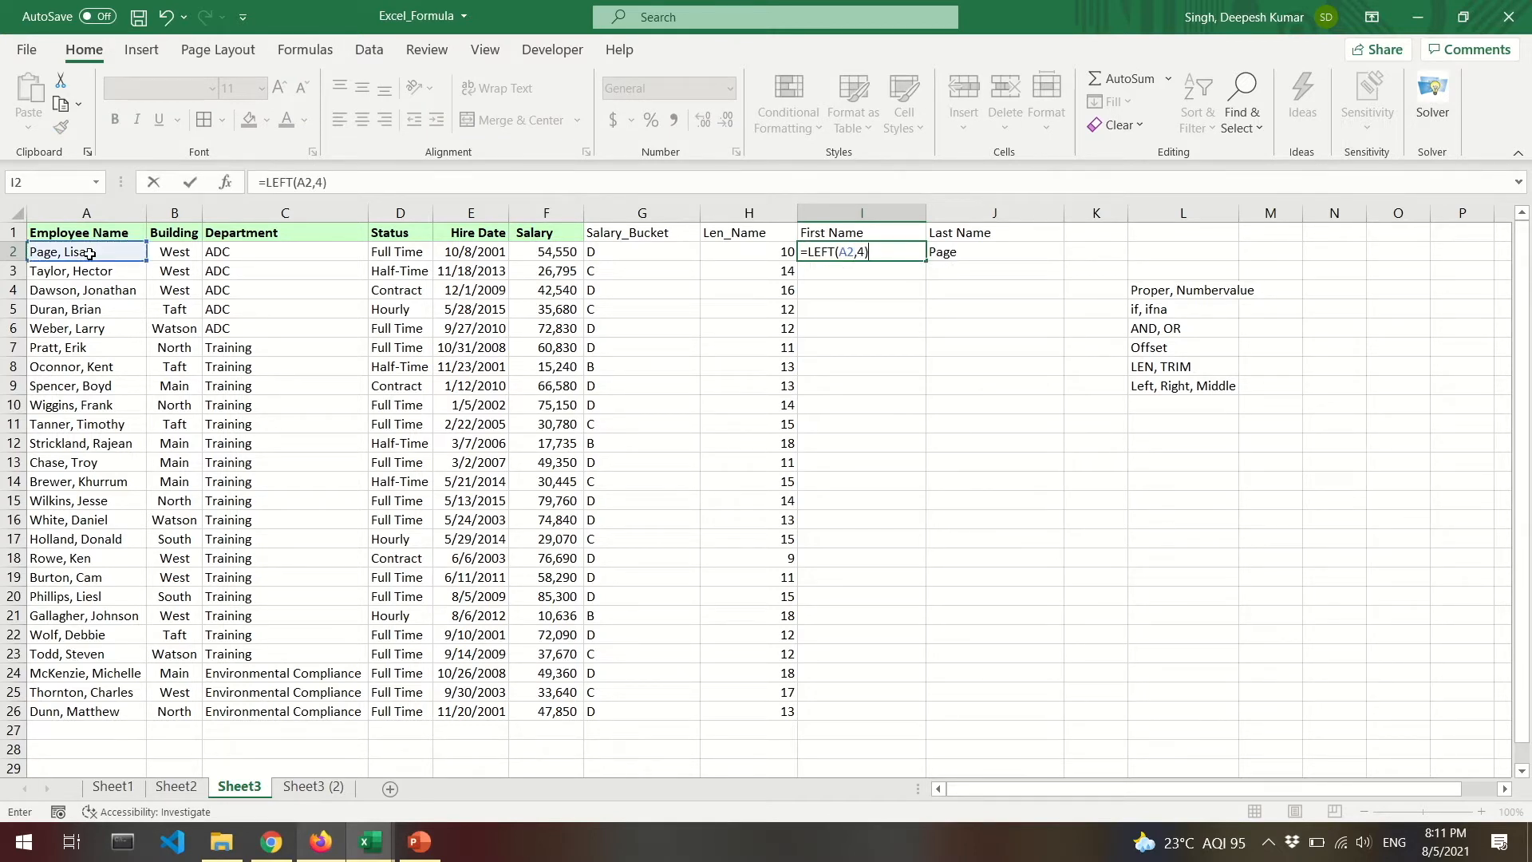
key("ctrl+Return")
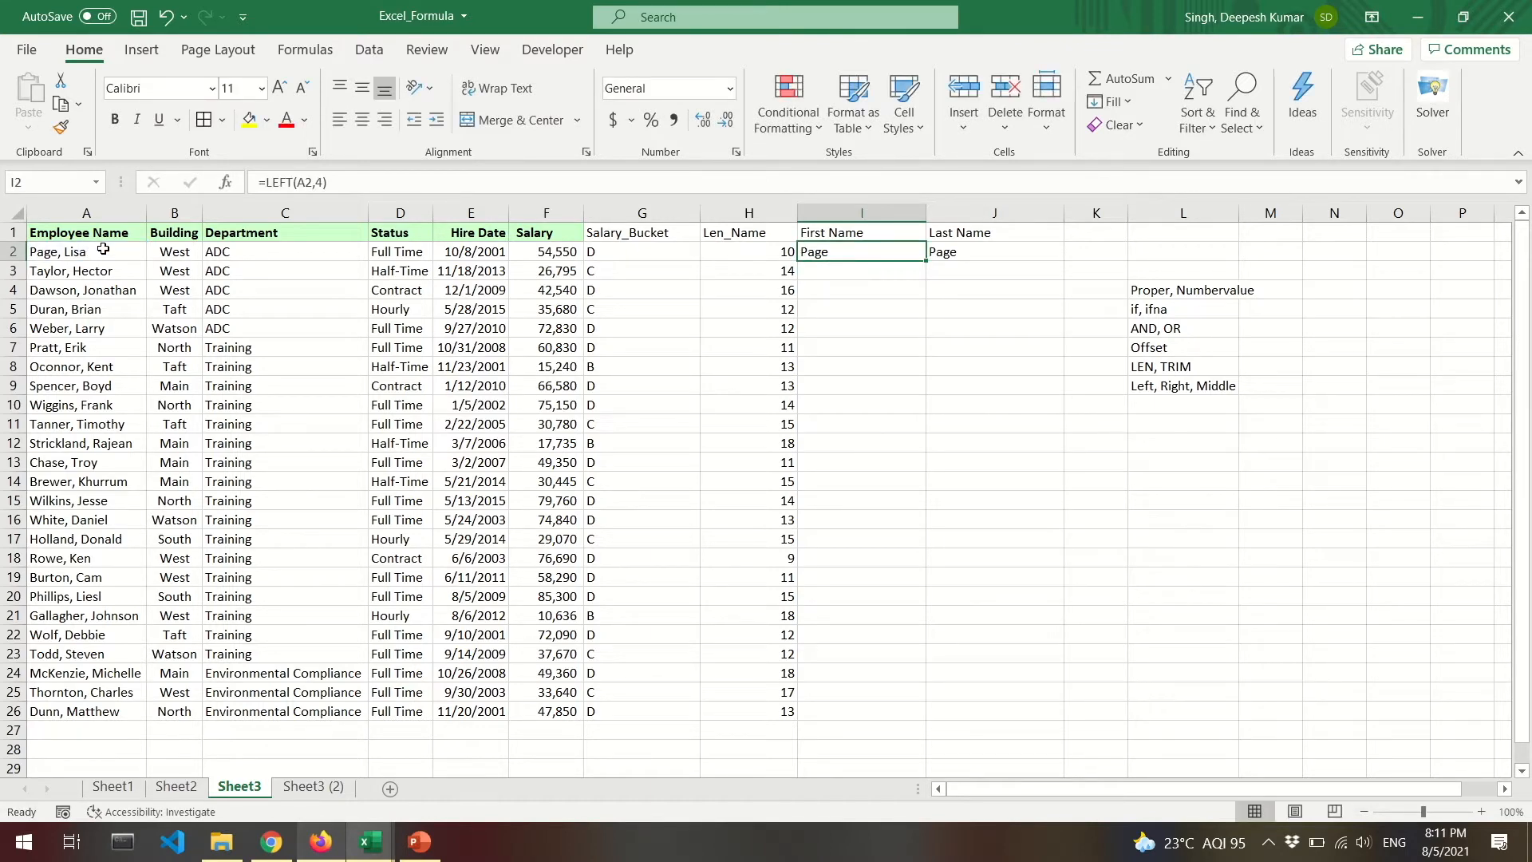
left_click(294, 184)
left_click_drag(294, 184, 269, 184)
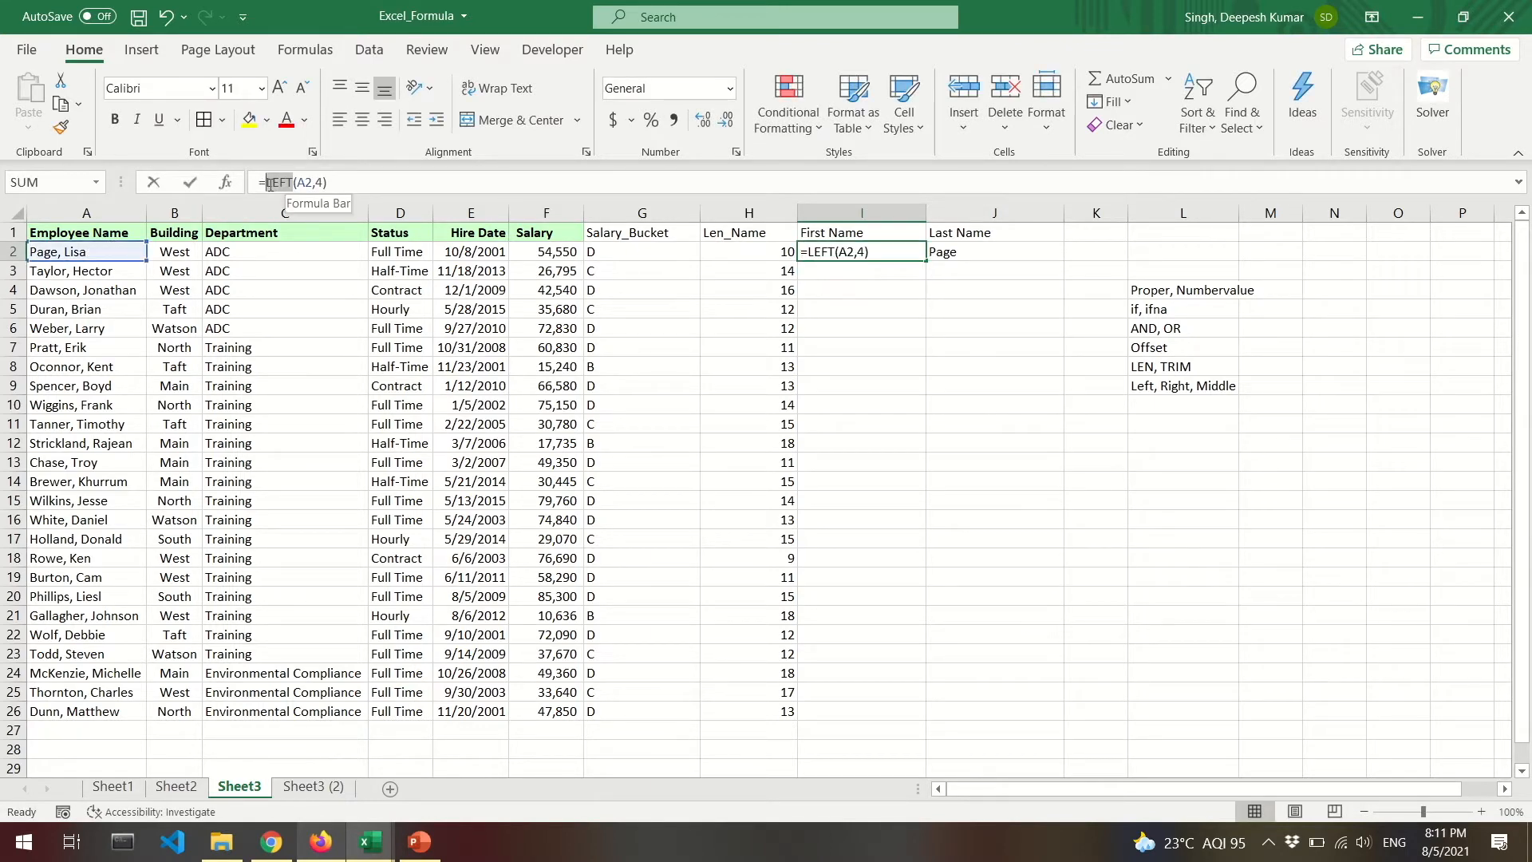
type("RIGHT")
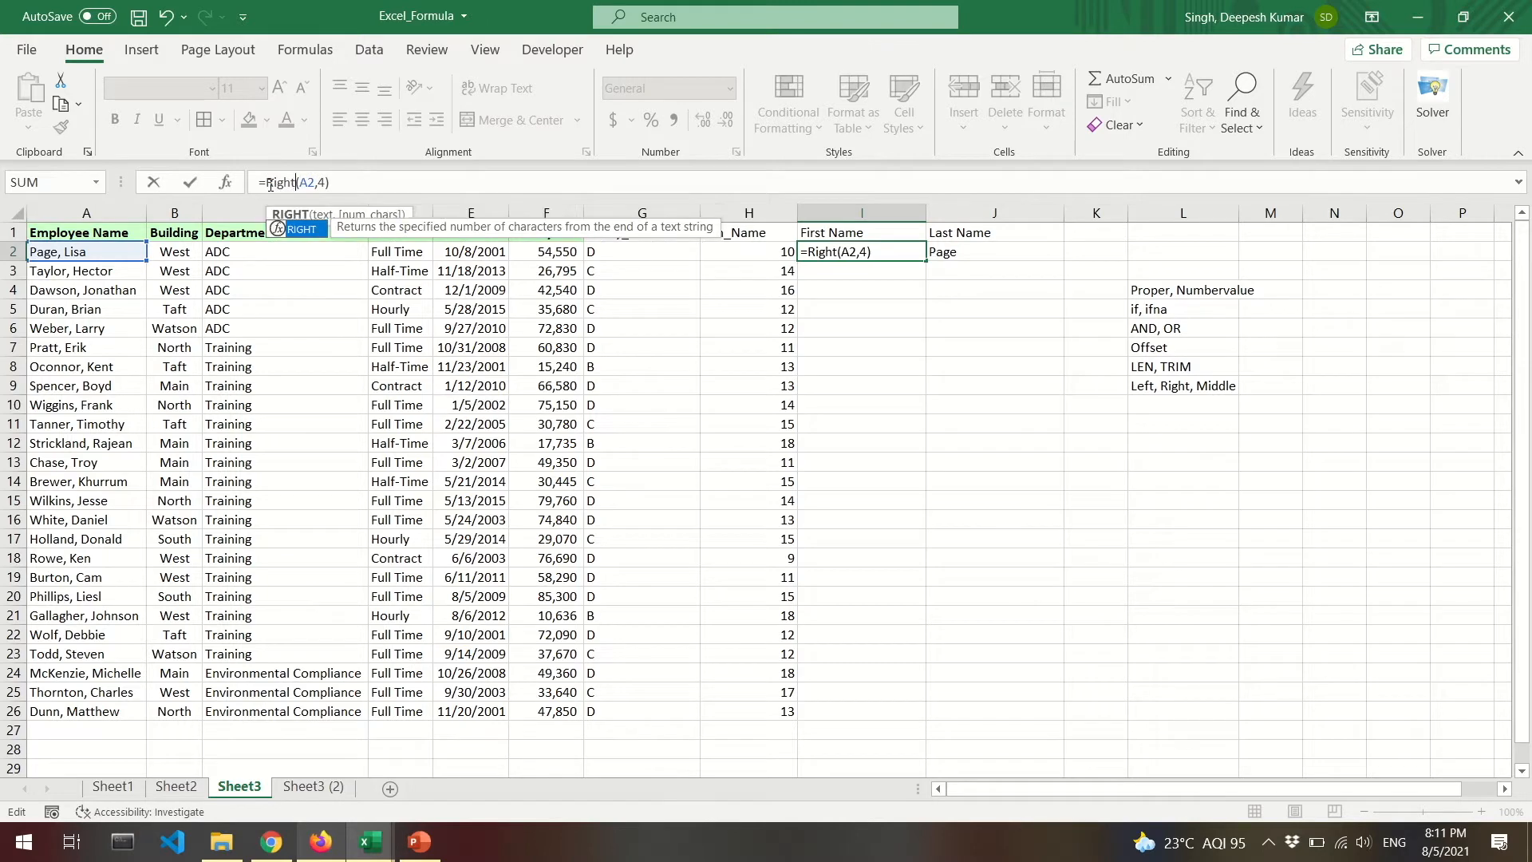
key("Return")
Enter =LEFT(A2,4) in J2 and copy both I2:J2 formulas down to row 6.
key("Up")
key("Right")
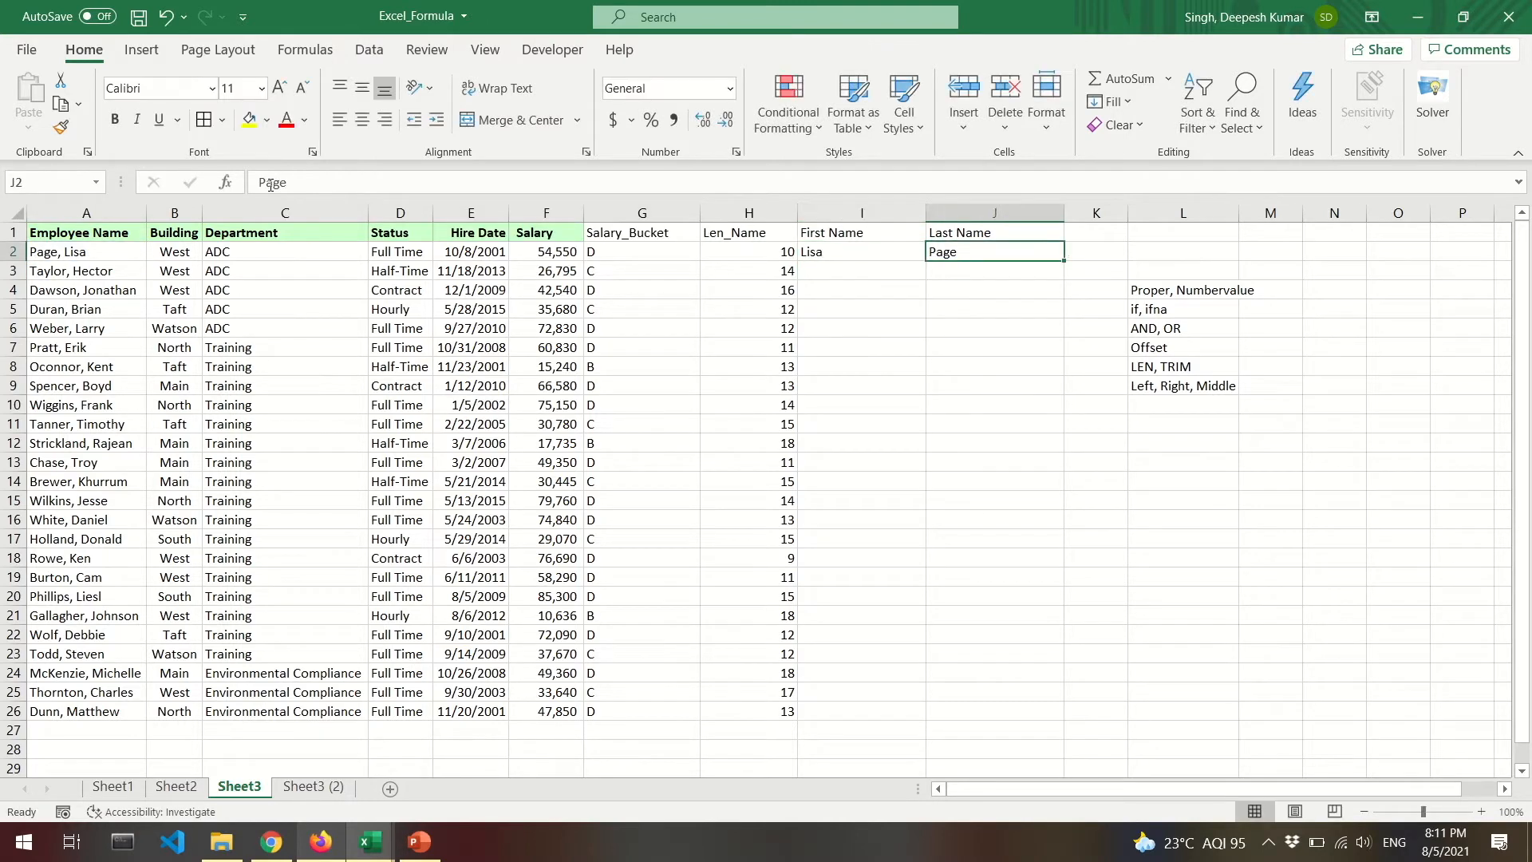
type("=left(")
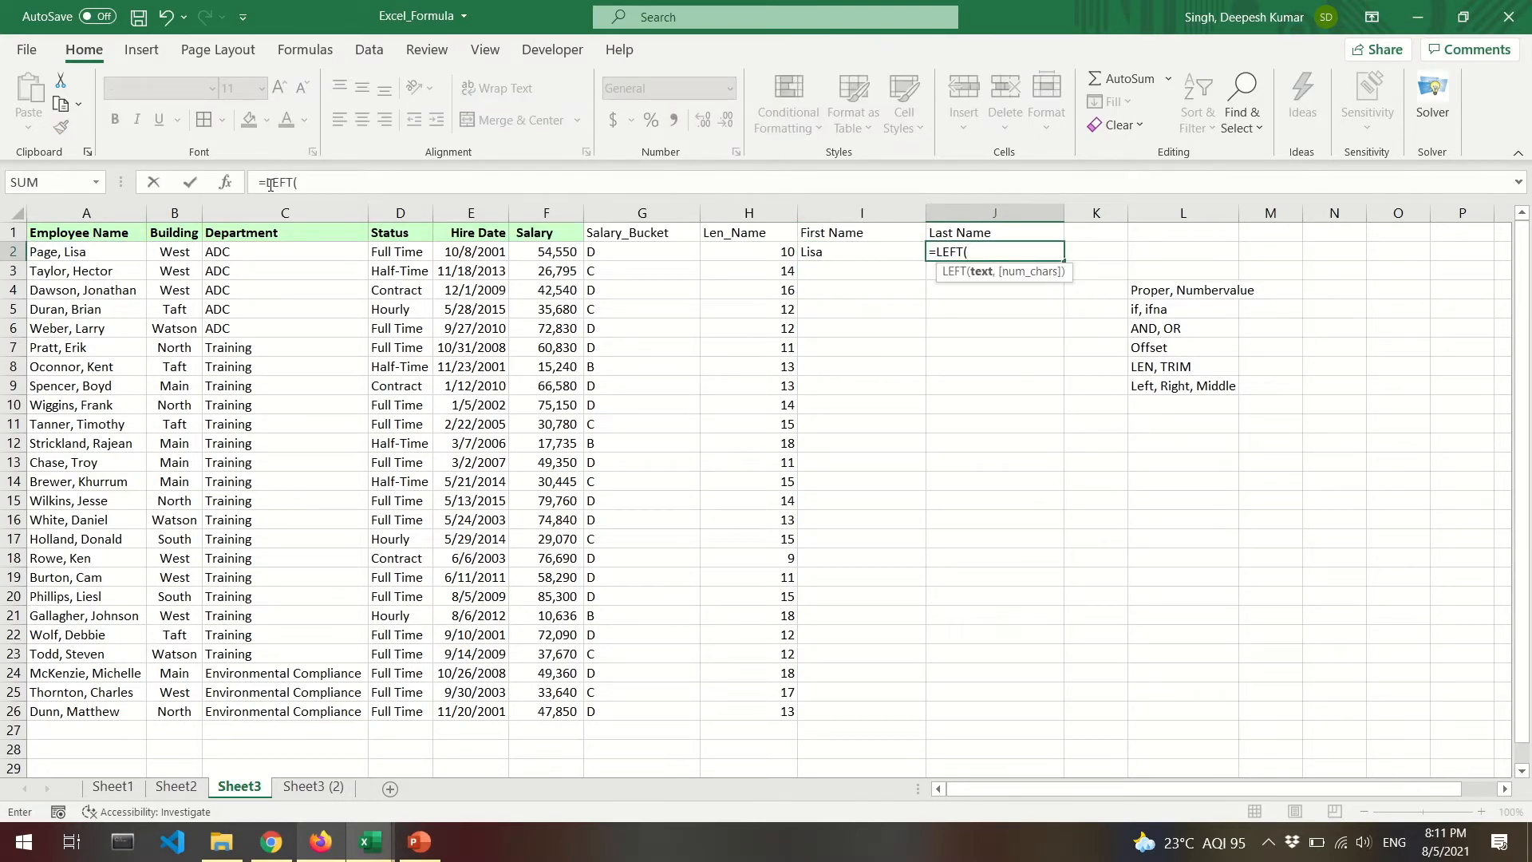
type("a")
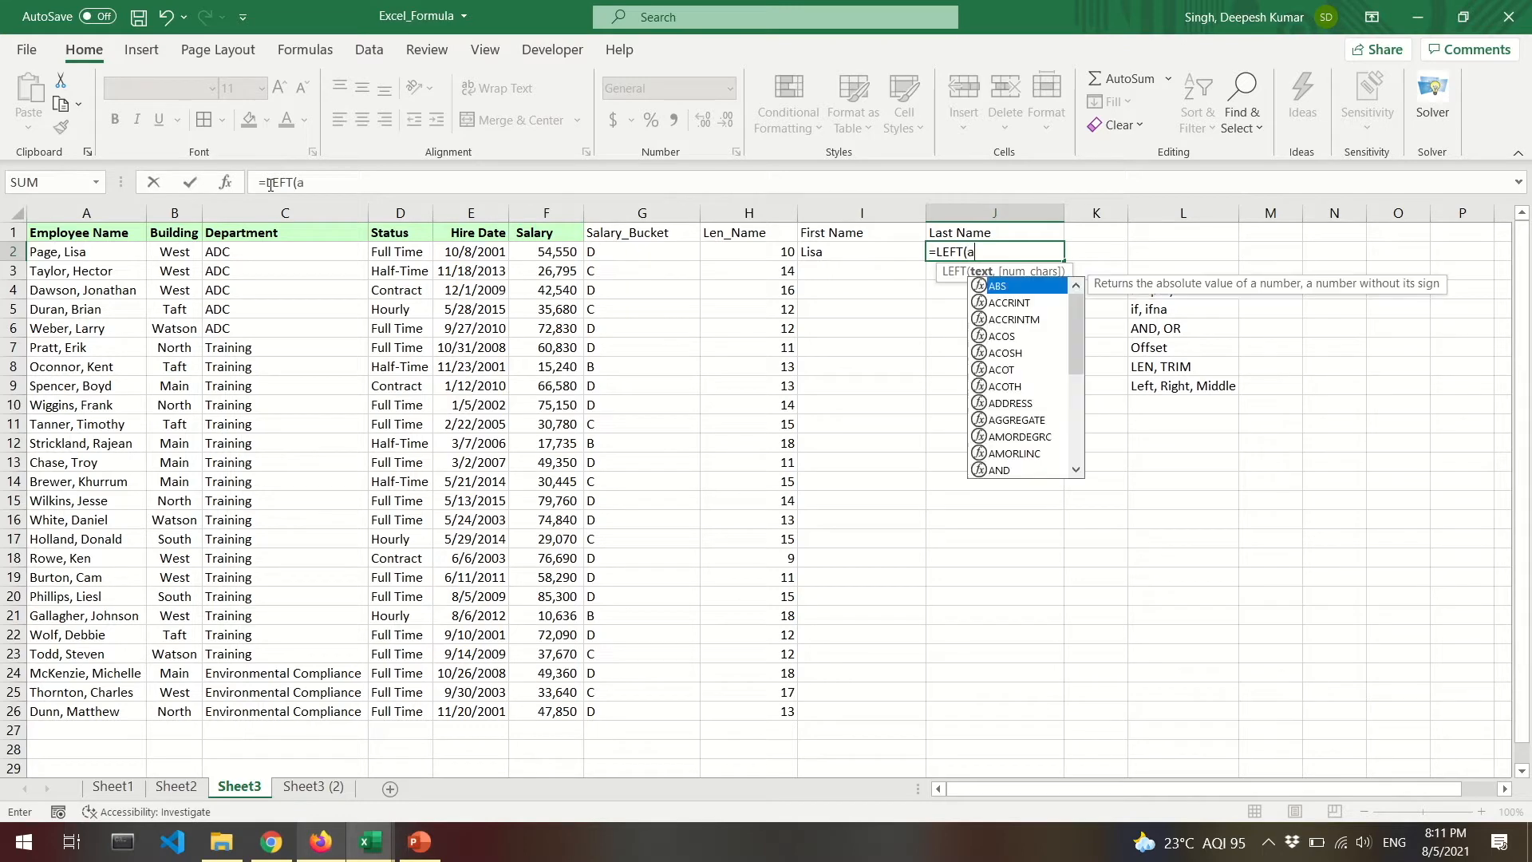
type("2,4)")
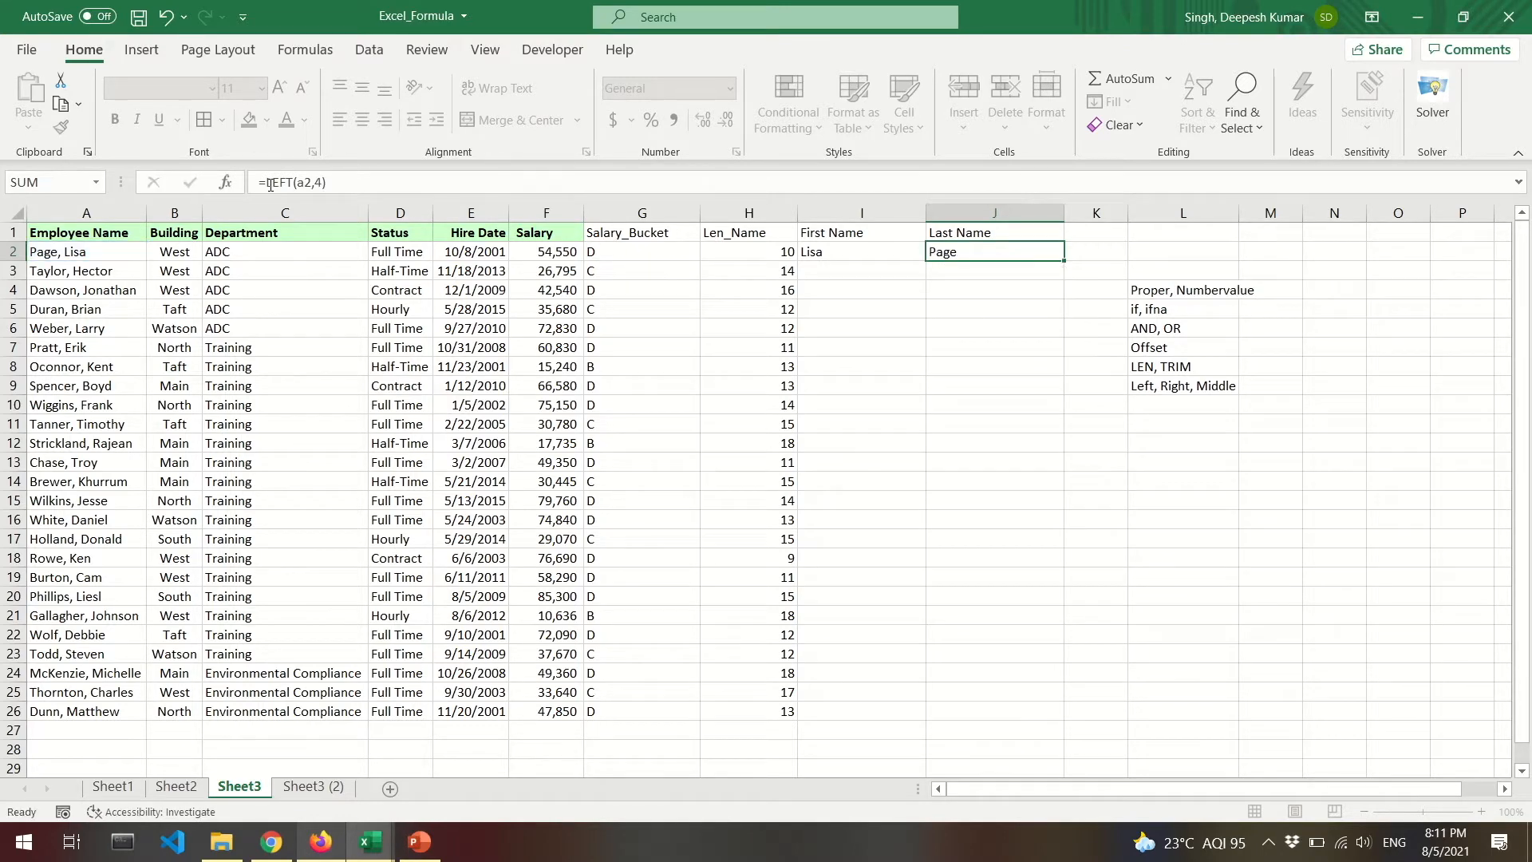
key("Return")
key("Up")
key("Left")
key("Right")
key("Left")
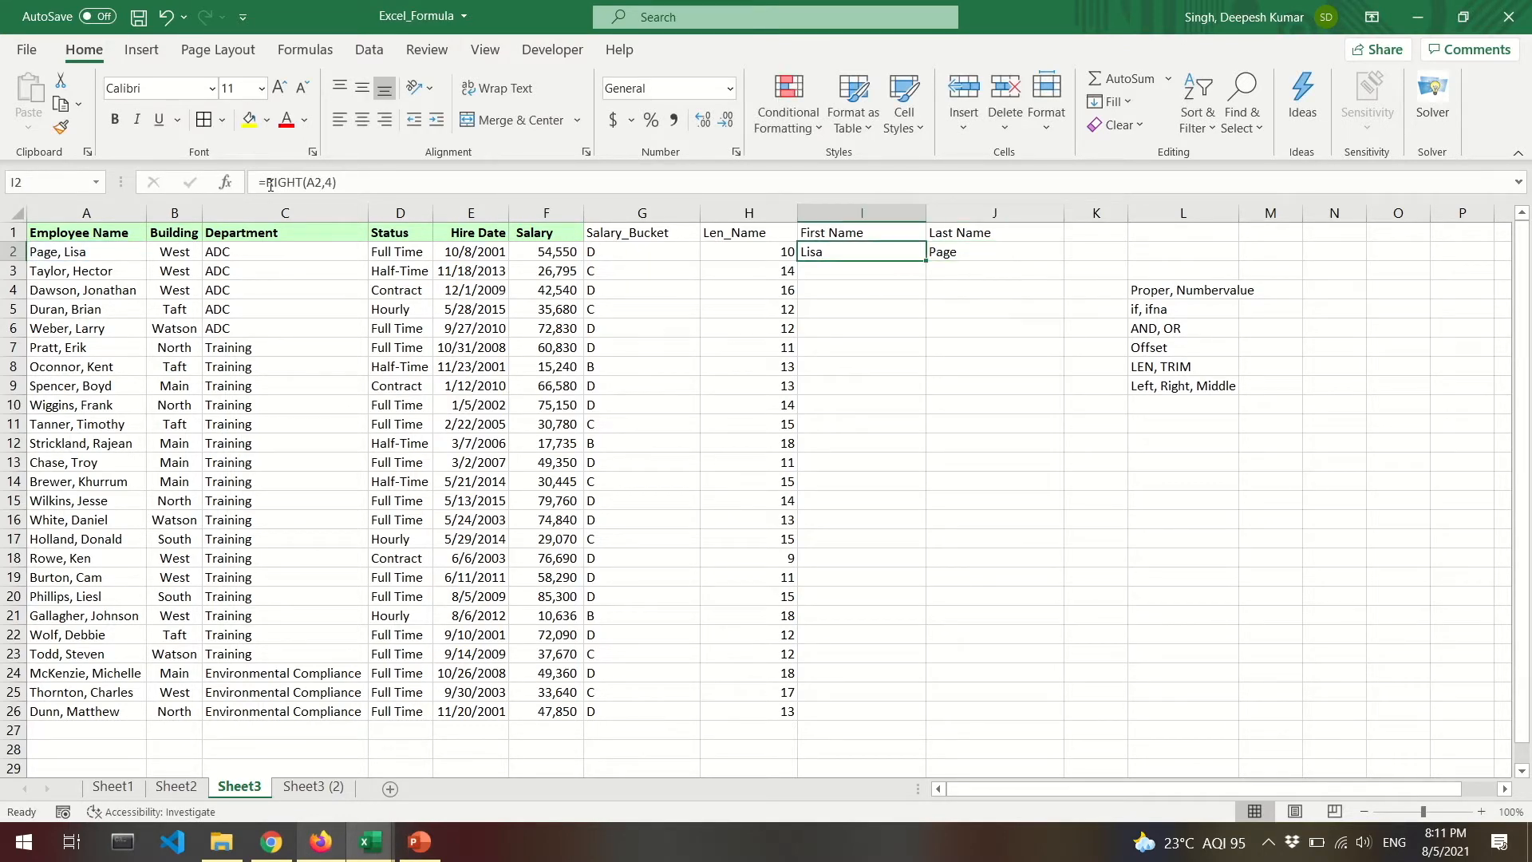
key("shift+Right")
key("ctrl+c")
key("shift+Down")
key("shift+Down")
key("shift+Down")
key("shift+Down")
key("ctrl+v")
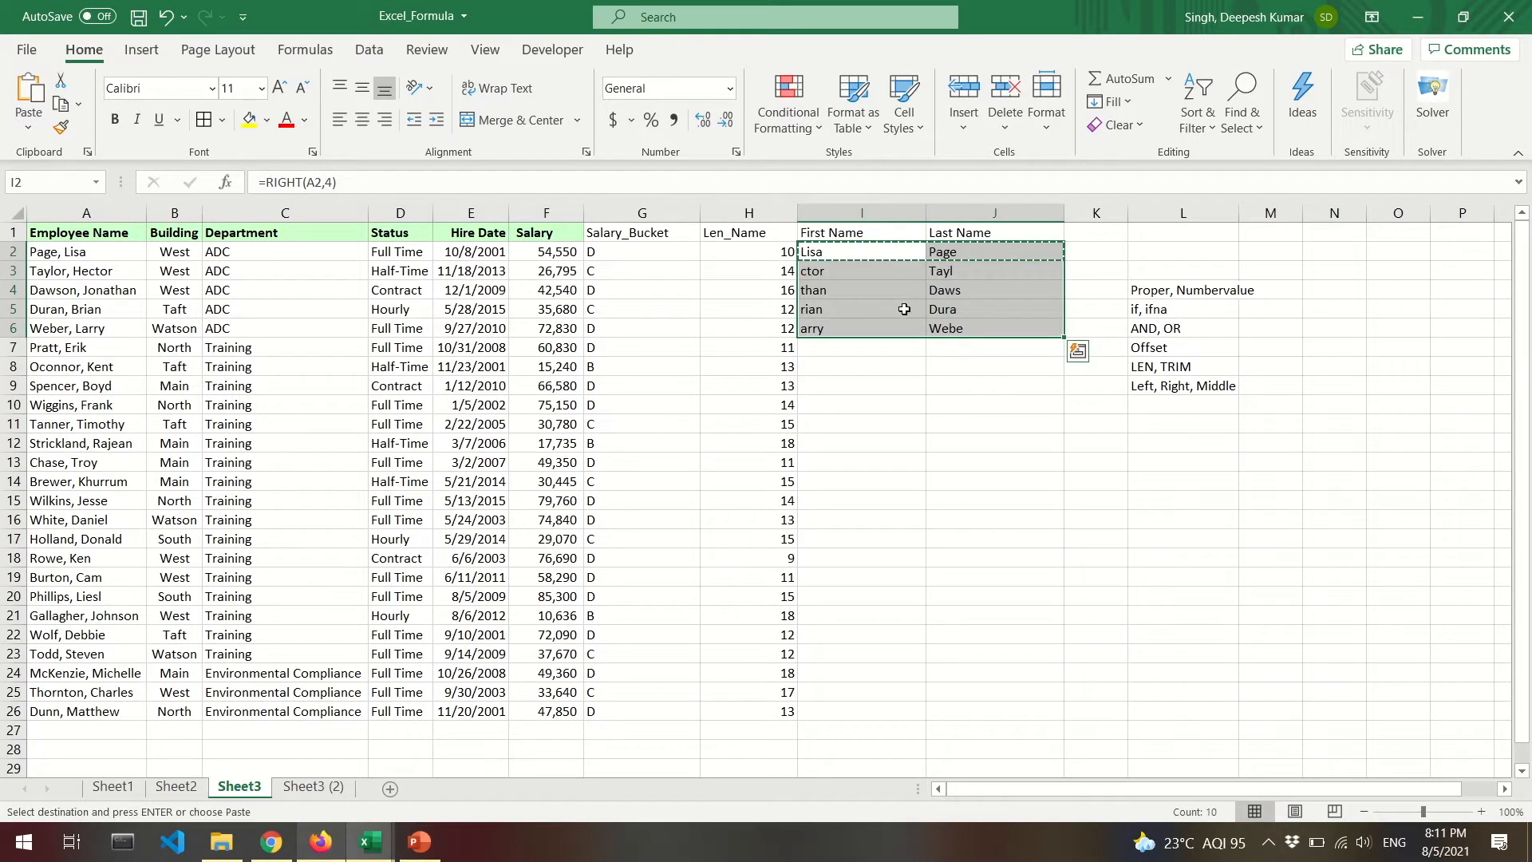
Review the copied RIGHT and LEFT formulas in rows 2 to 4.
double_click(823, 271)
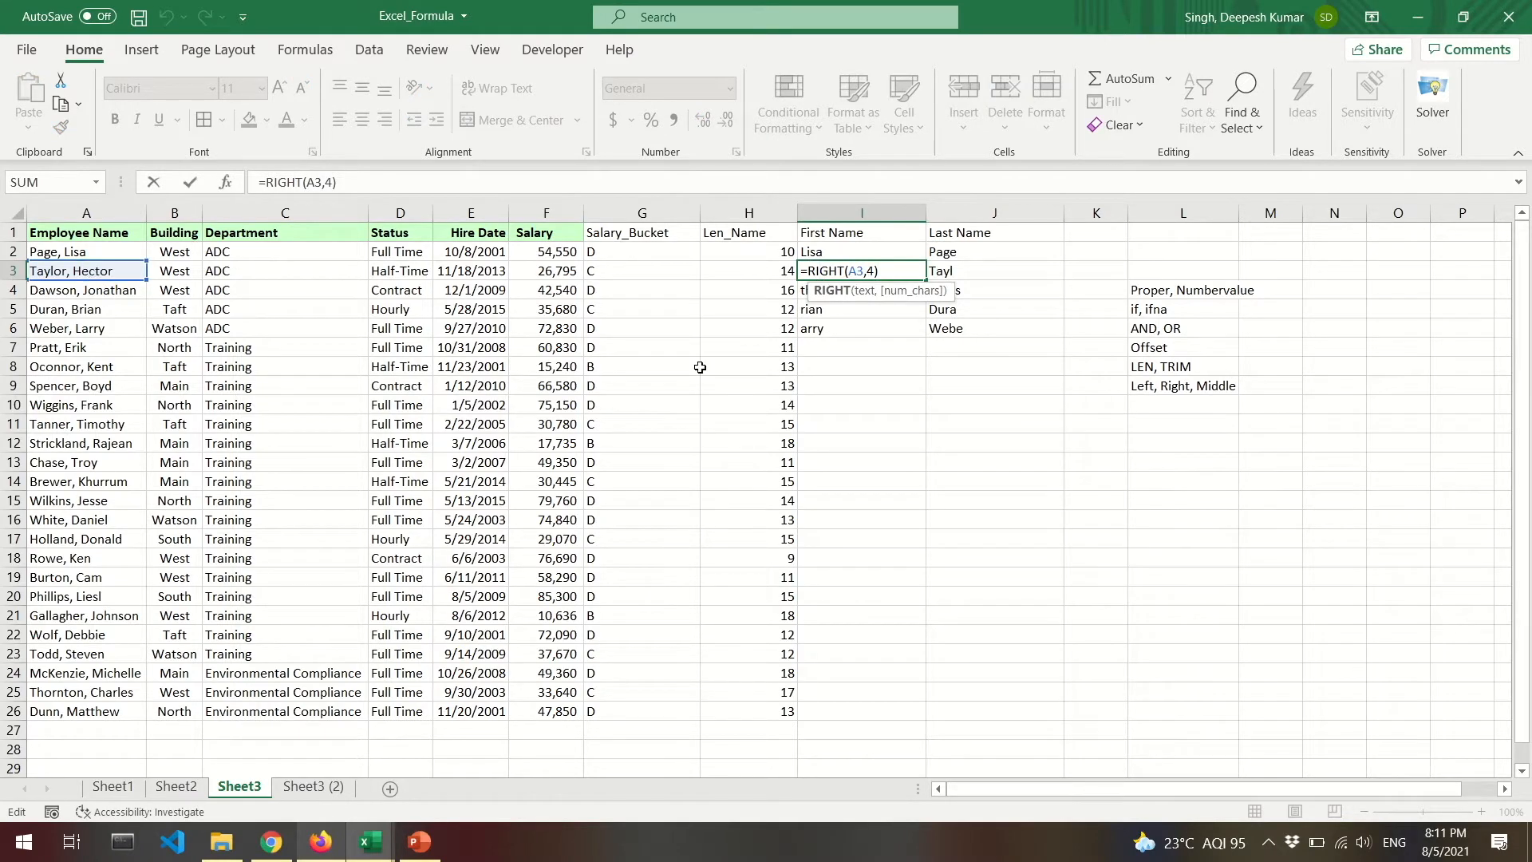
key("Return")
key("F2")
key("Escape")
key("Right")
key("Up")
key("Up")
key("Left")
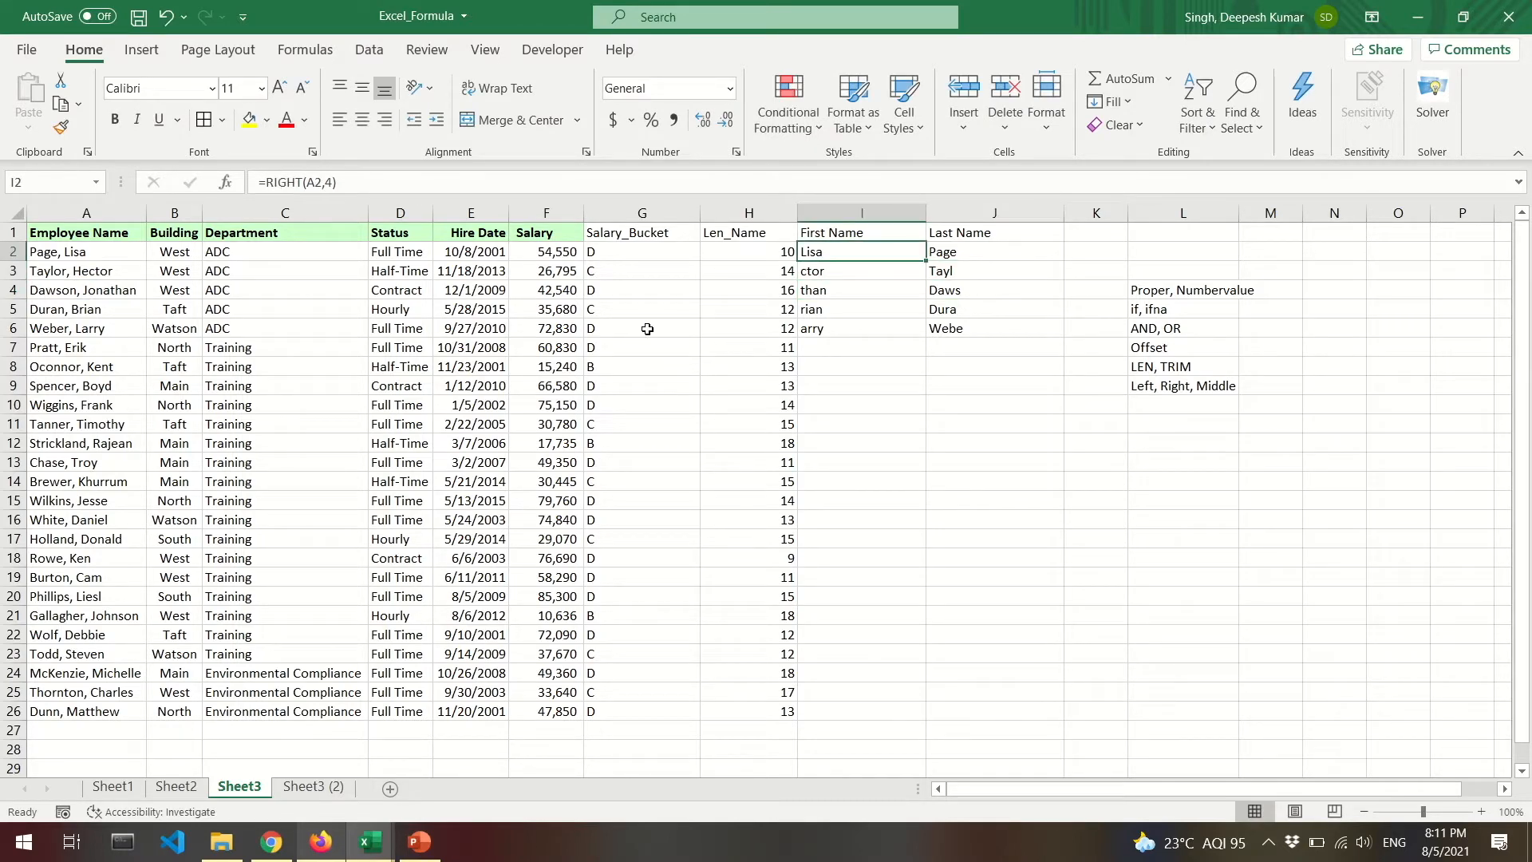
left_click(329, 183)
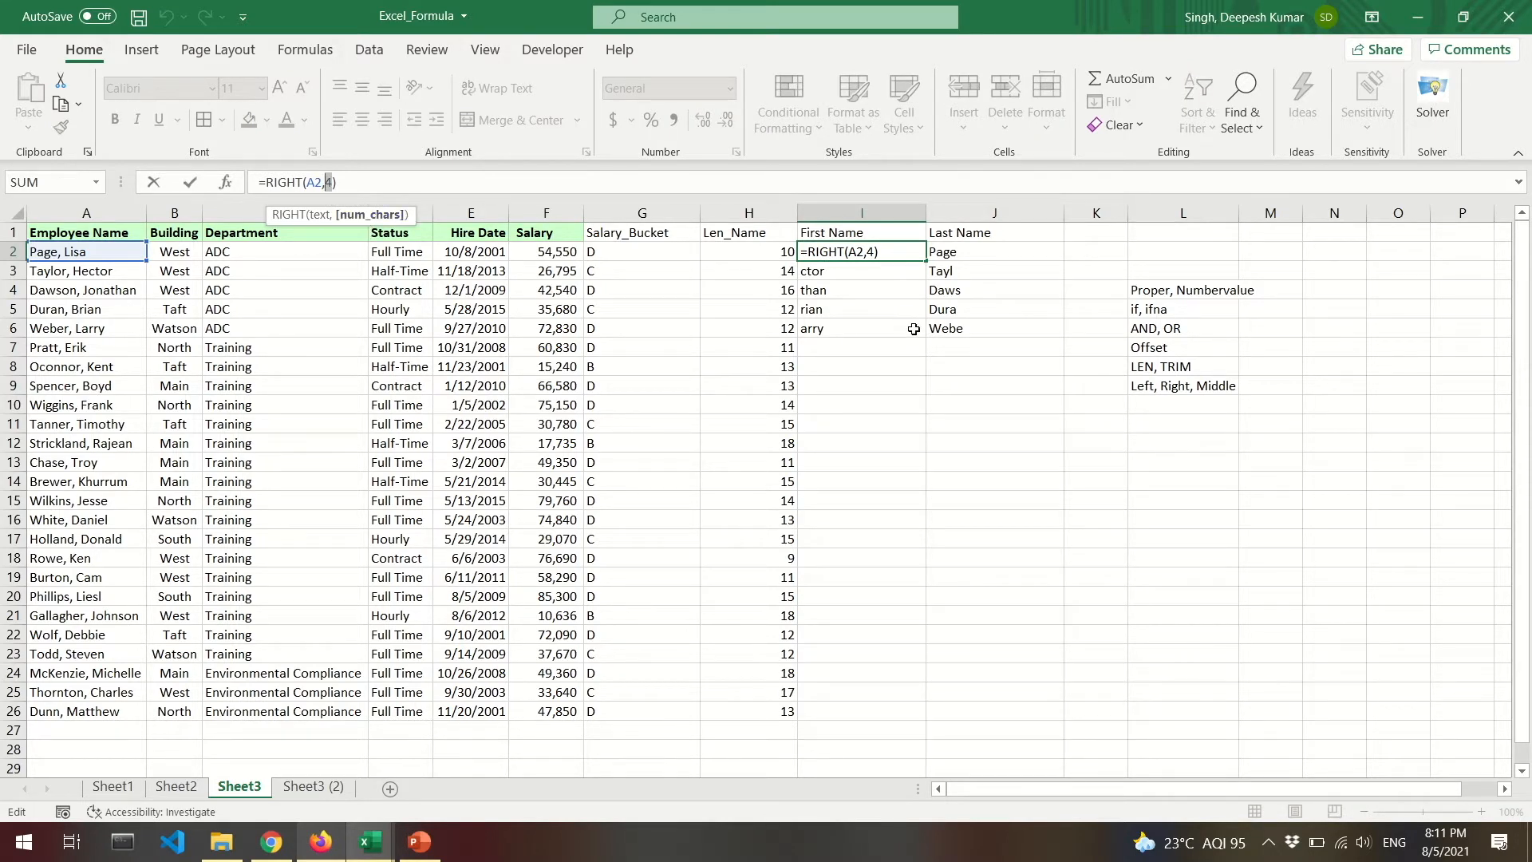
key("Return")
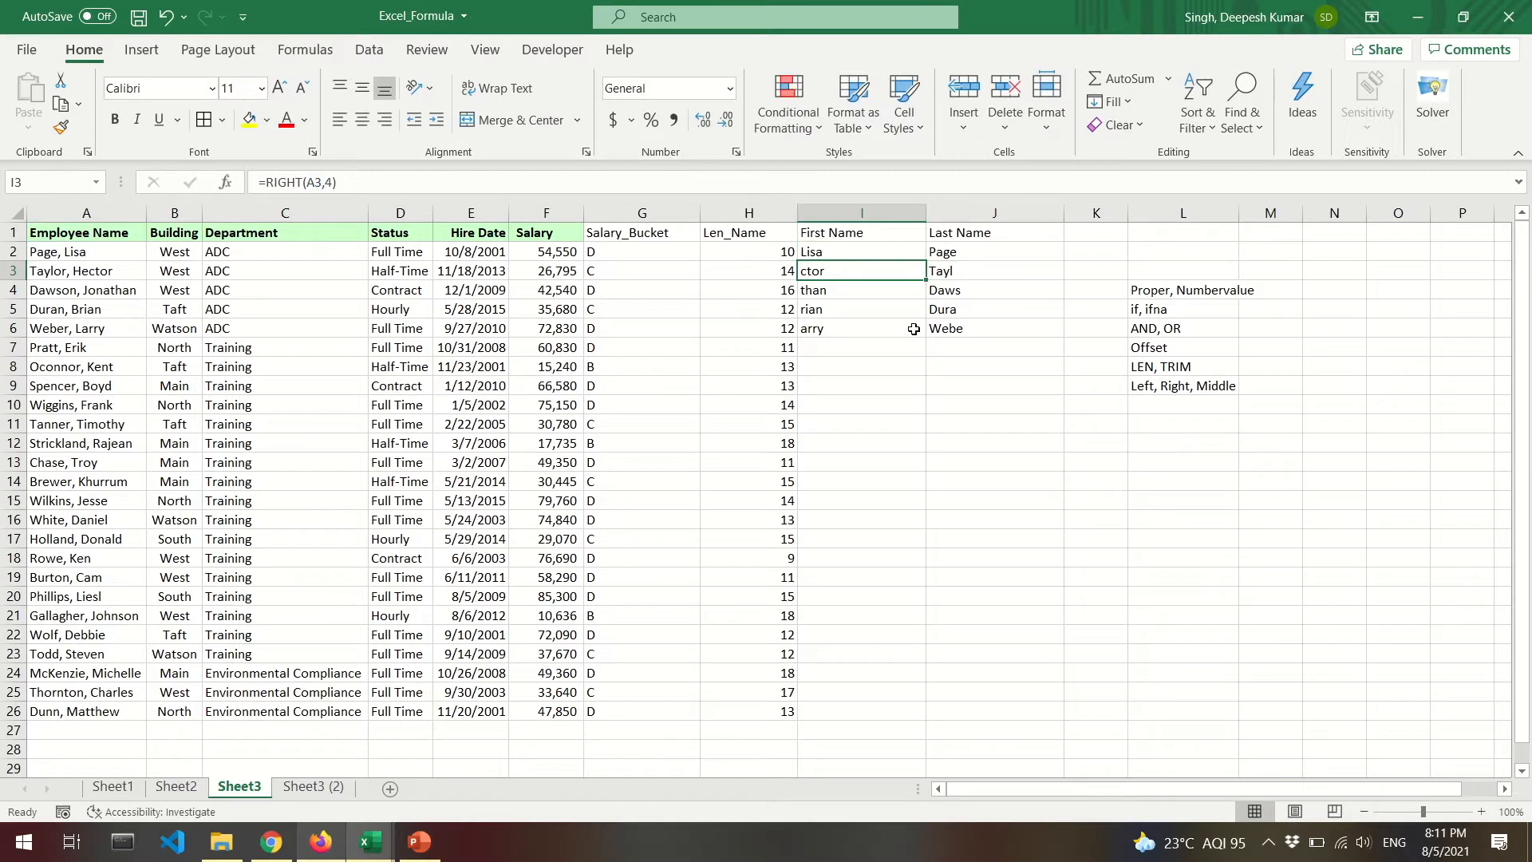
Change the RIGHT character count to 6 in I3 and 9 in I4.
key("F2")
key("Left")
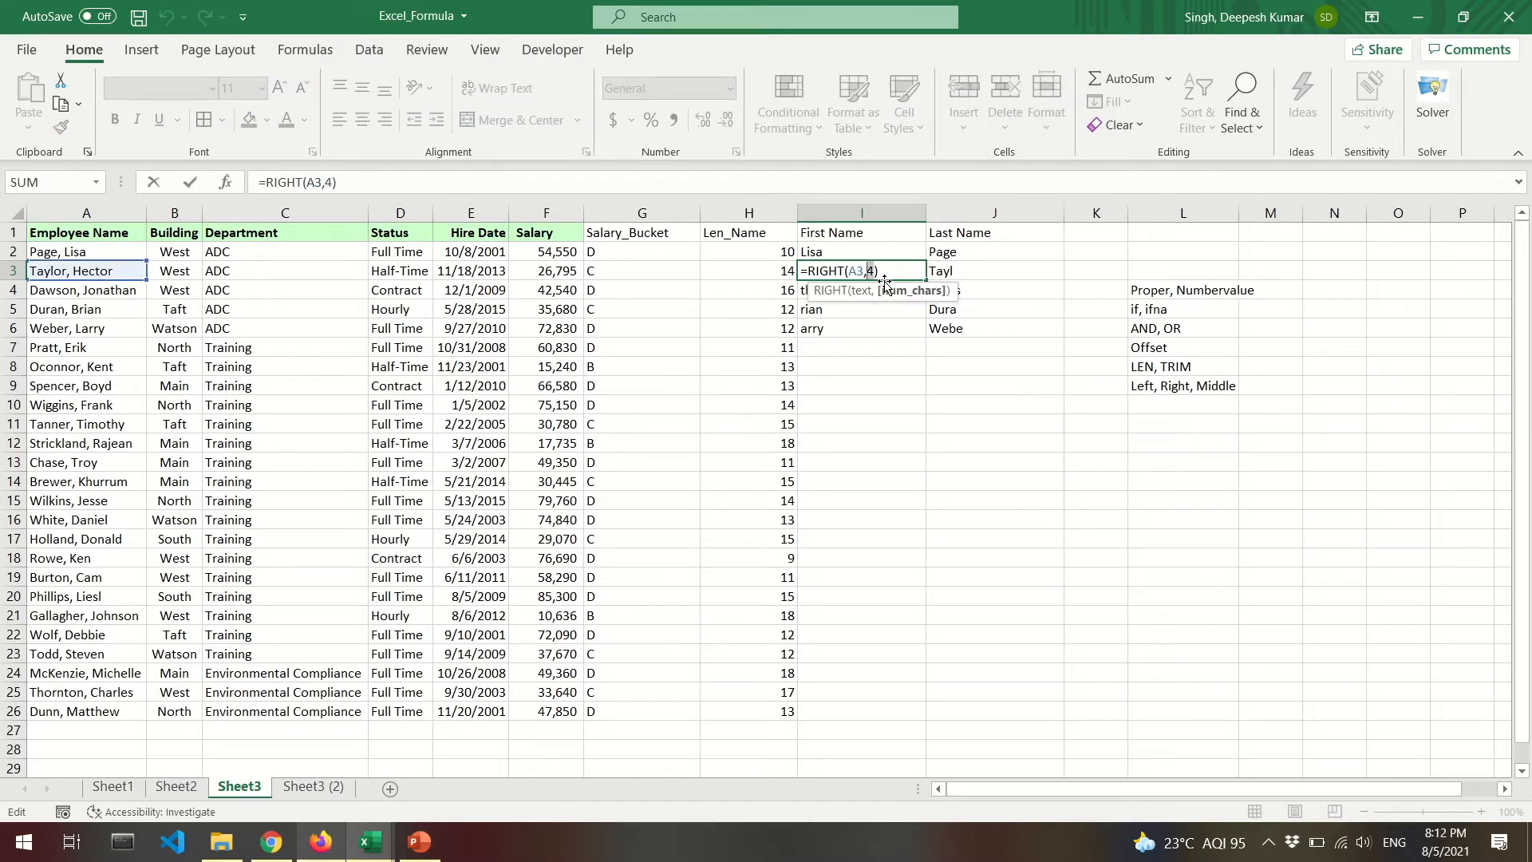
key("BackSpace")
type("6")
key("ctrl+Return")
key("Down")
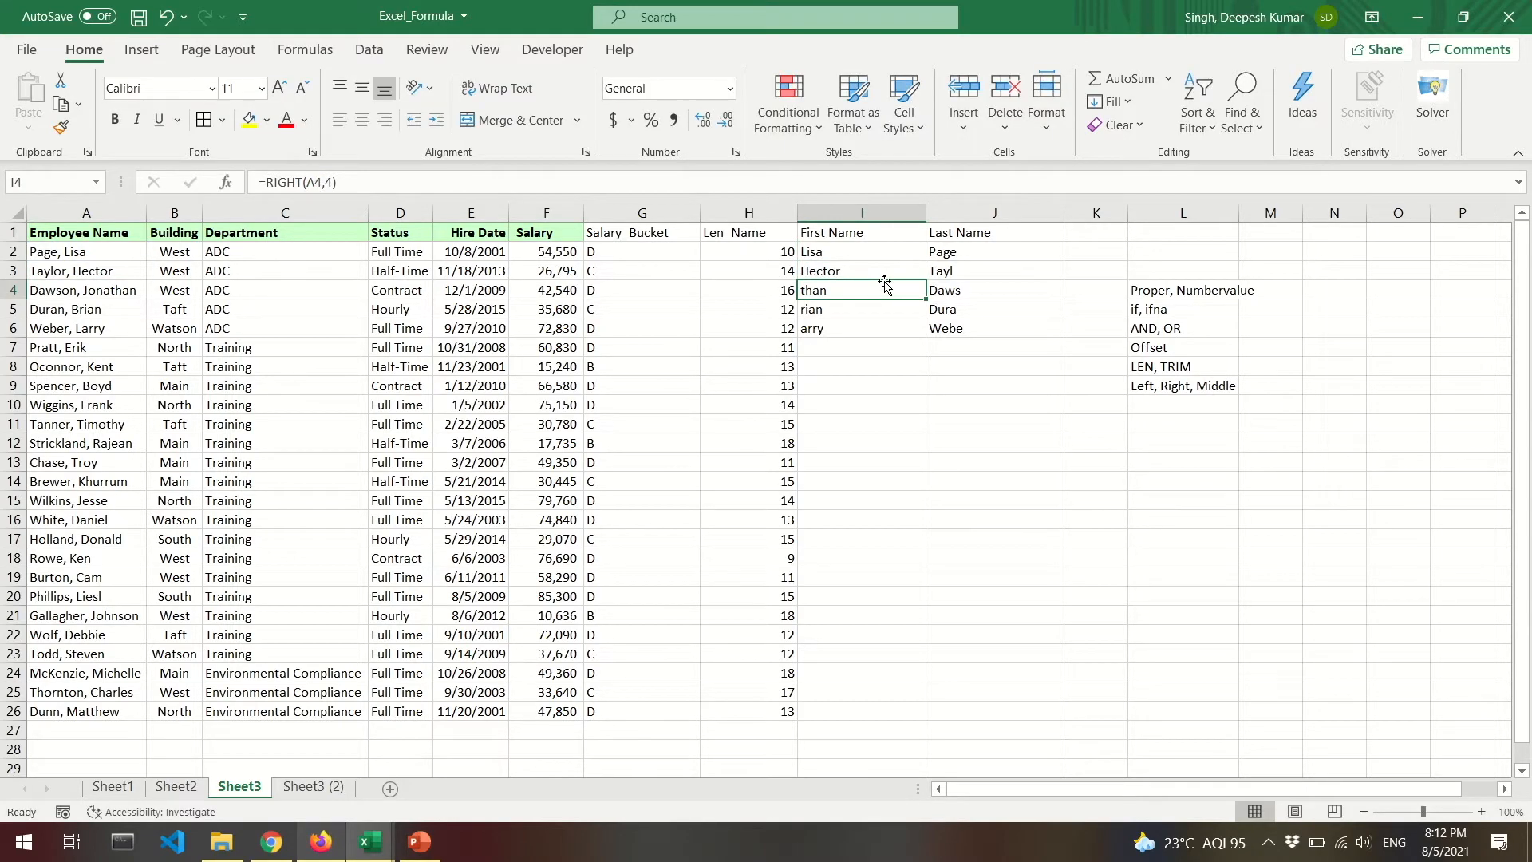
key("F2")
key("Left")
key("BackSpace")
type("9")
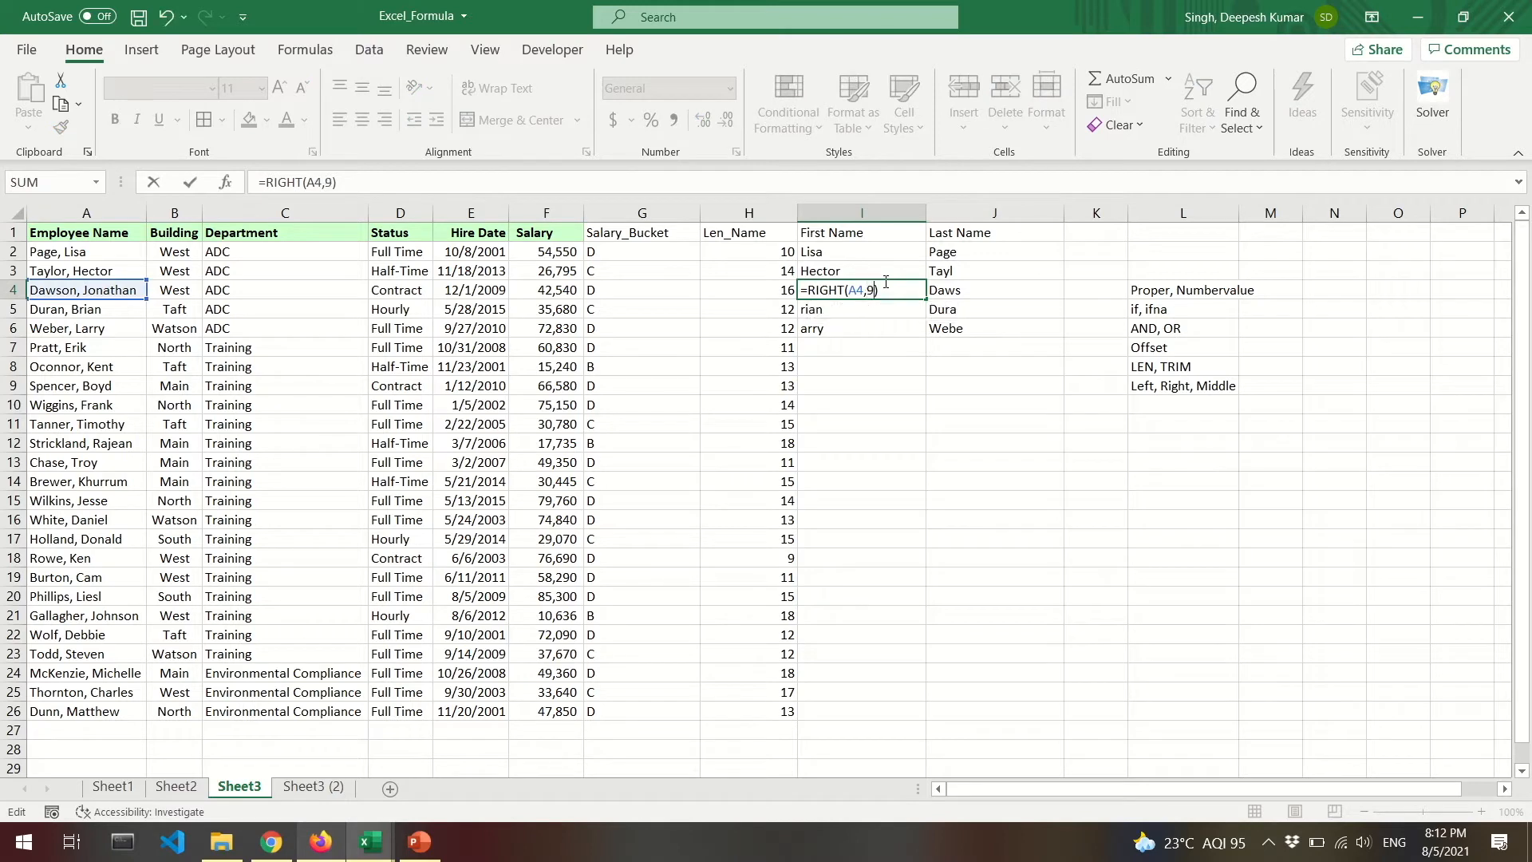
key("ctrl+Return")
key("Up")
key("Down")
key("Up")
key("Up")
key("Down")
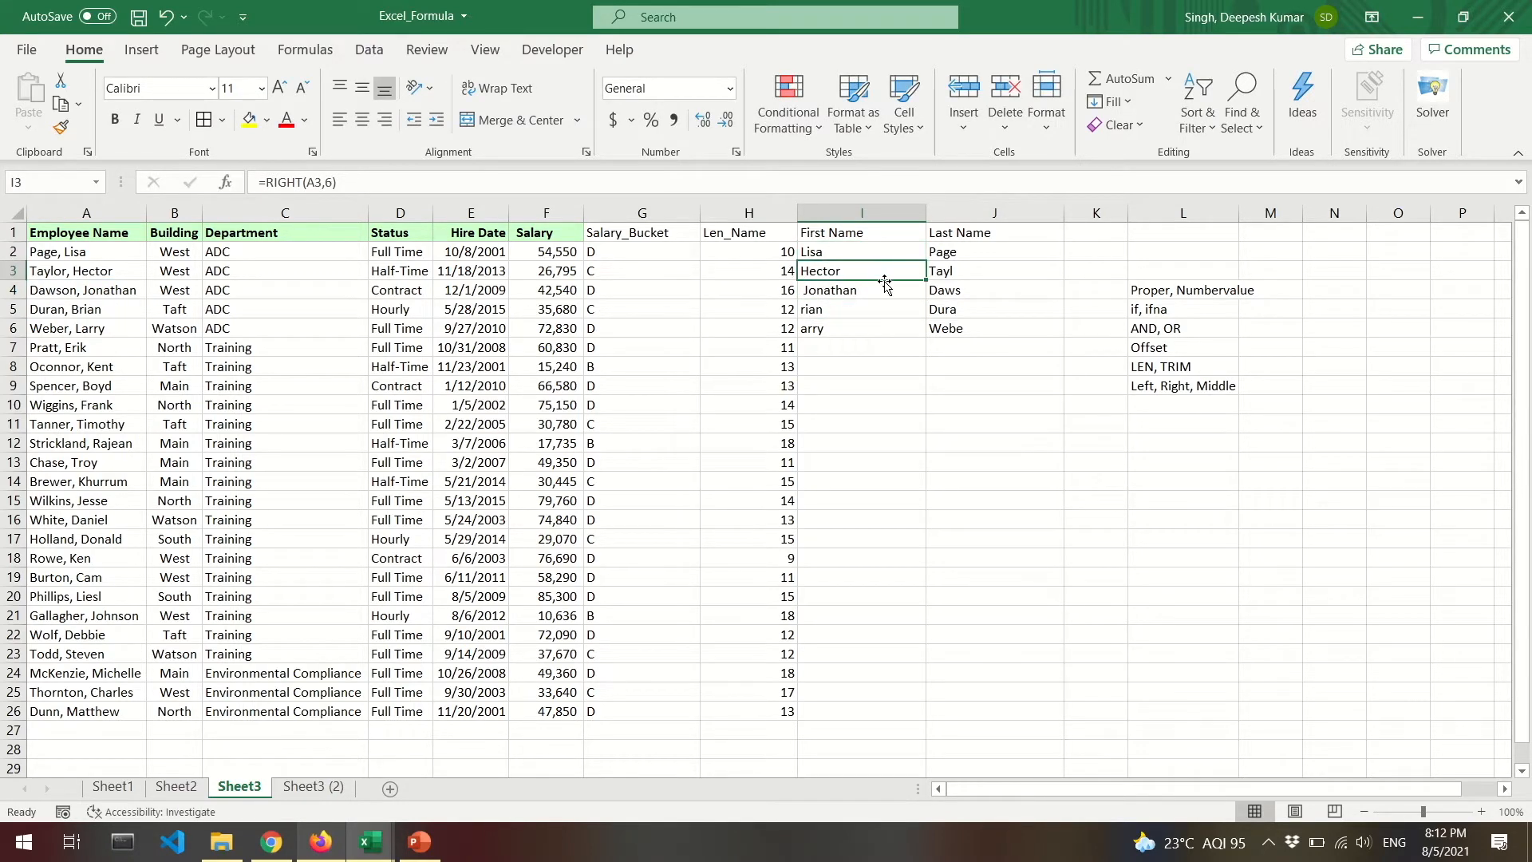
Clear the trial extracts from I3:J6.
key("shift+Right")
key("shift+Right")
key("shift+Left")
key("shift+Down")
key("shift+Down")
key("shift+Down")
key("Delete")
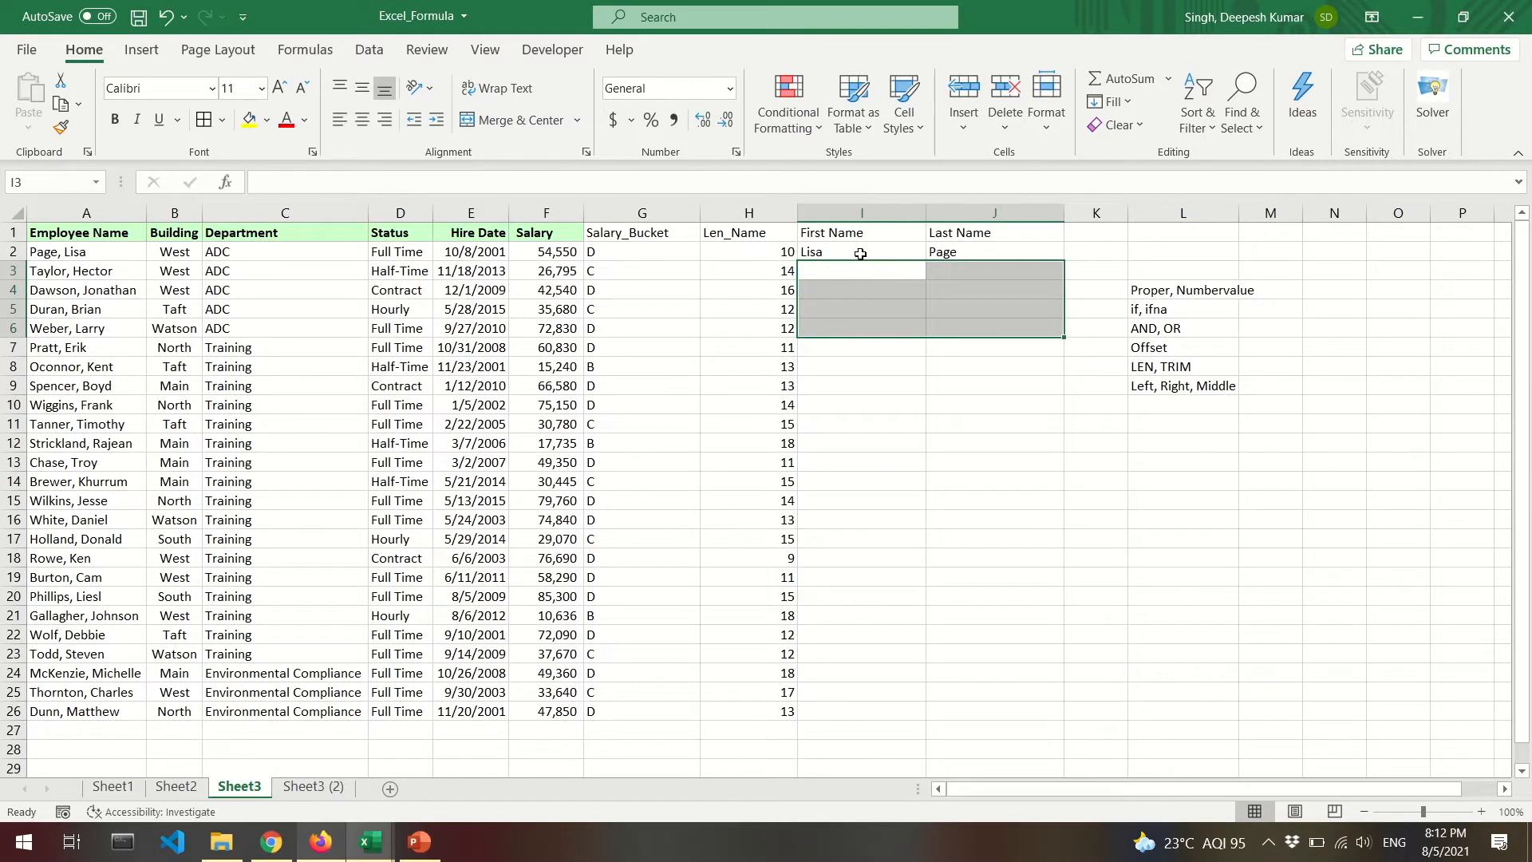
Copy the full name from A2 and paste it into E35.
left_click(861, 253)
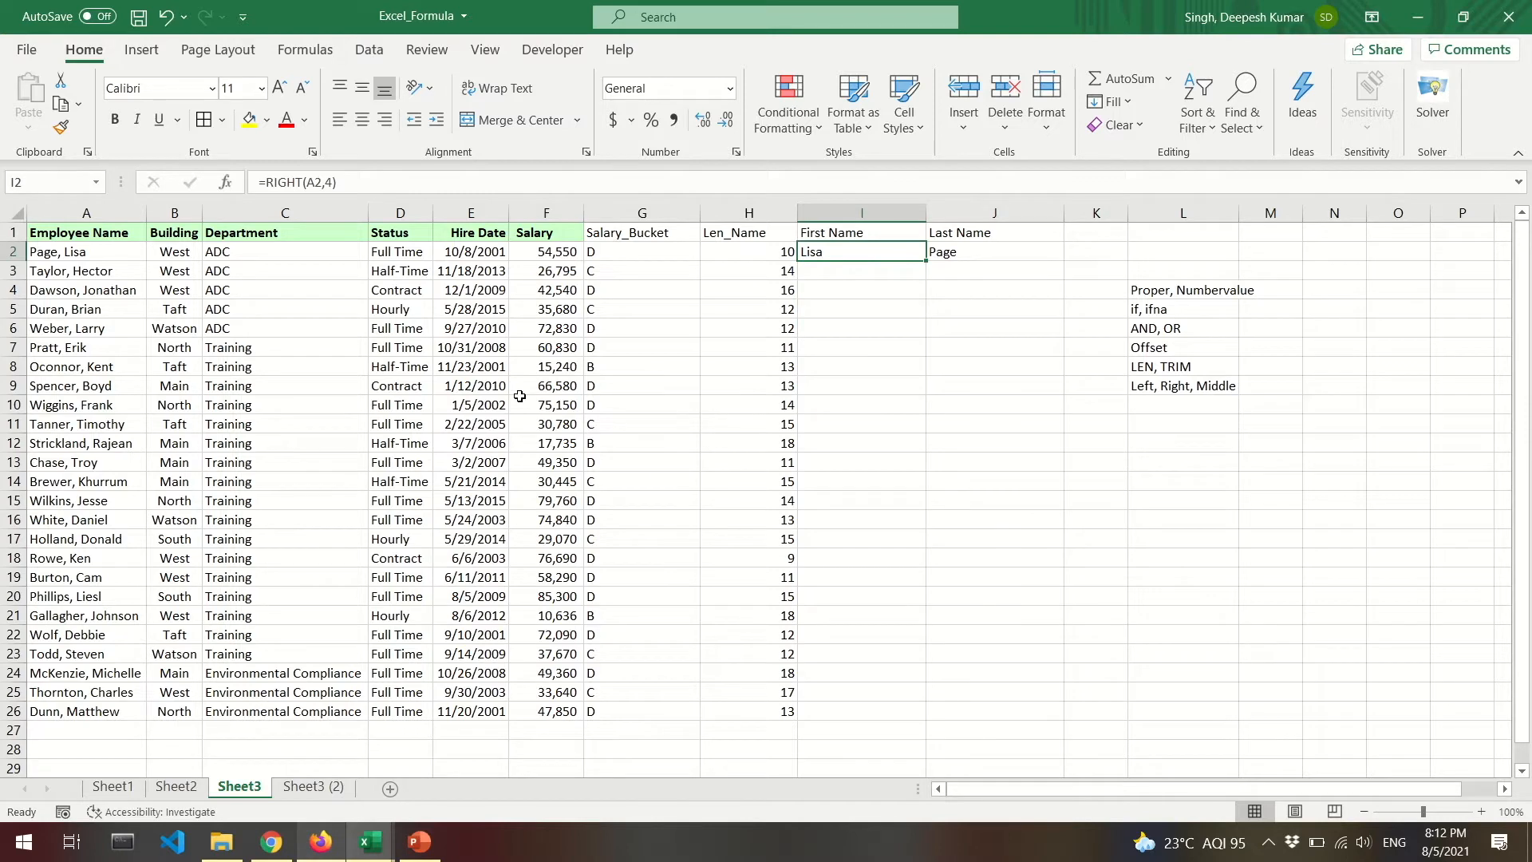
left_click(49, 251)
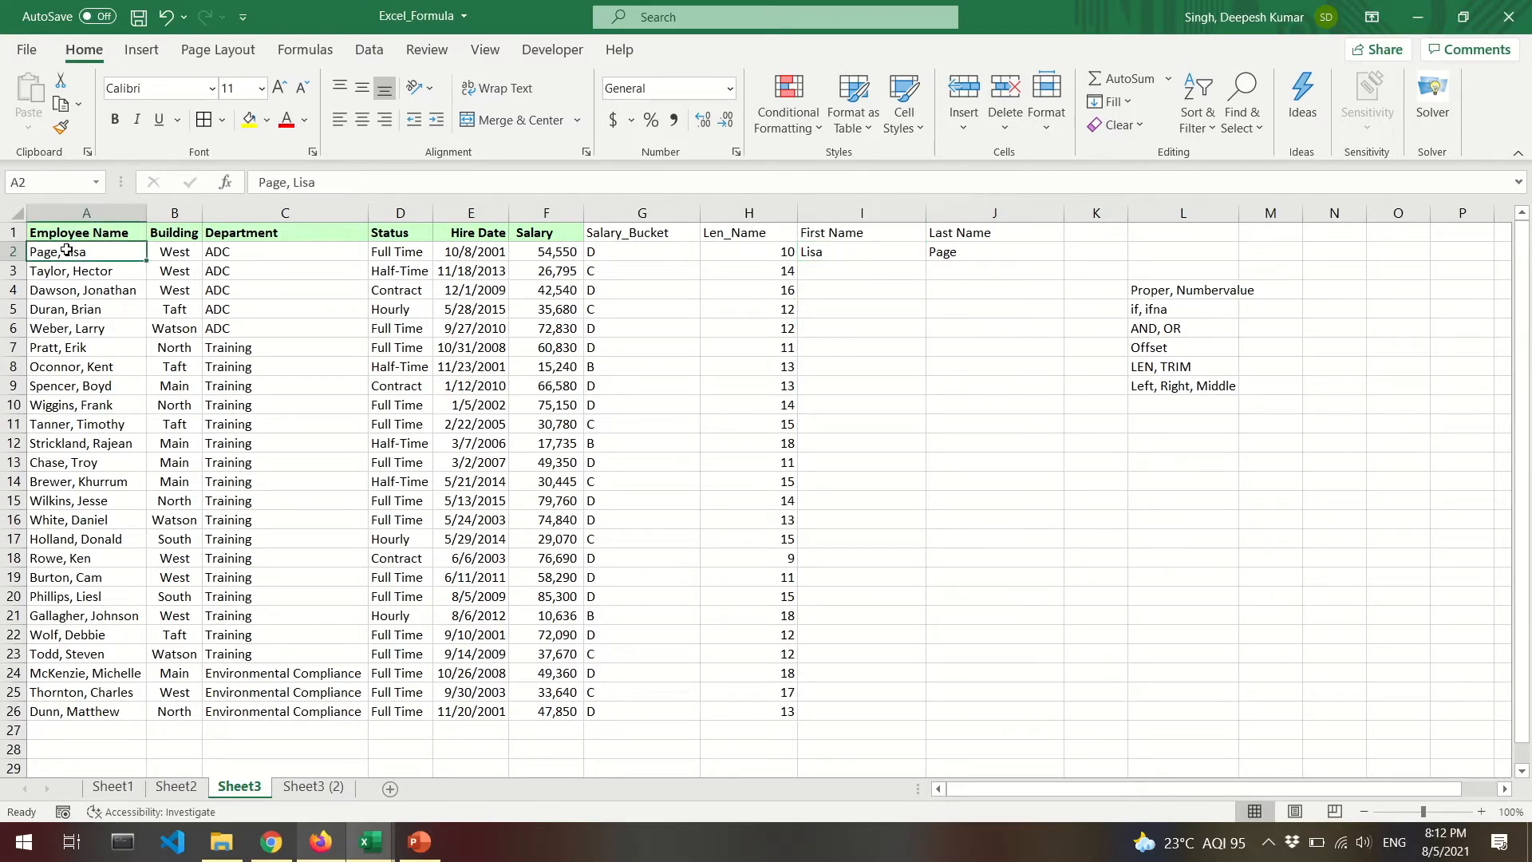
scroll(462, 415, "down", 3)
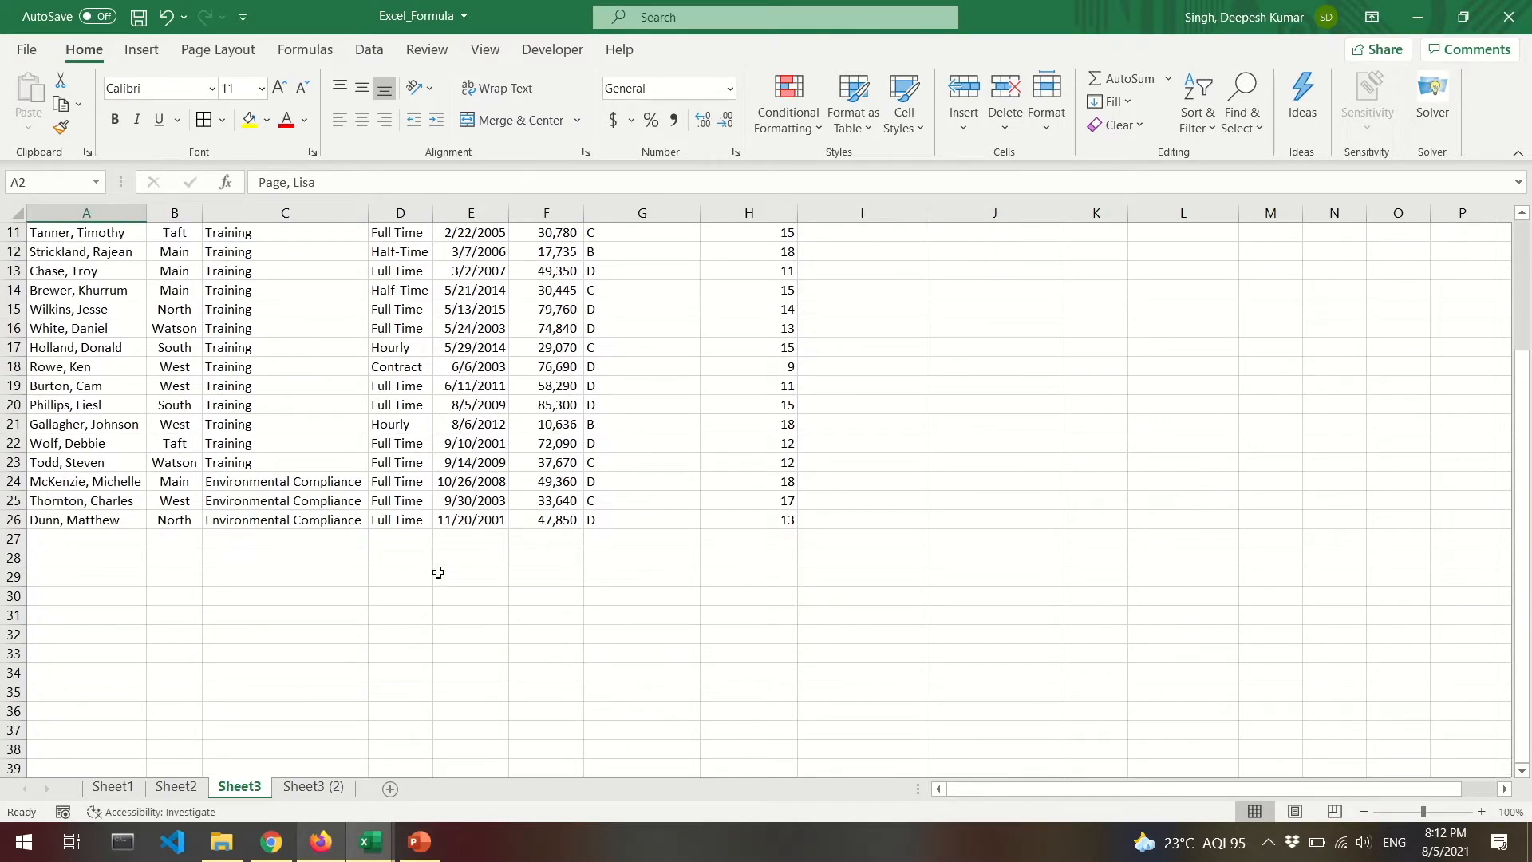
scroll(376, 574, "down", 2)
scroll(390, 570, "down", 1)
left_click(392, 570)
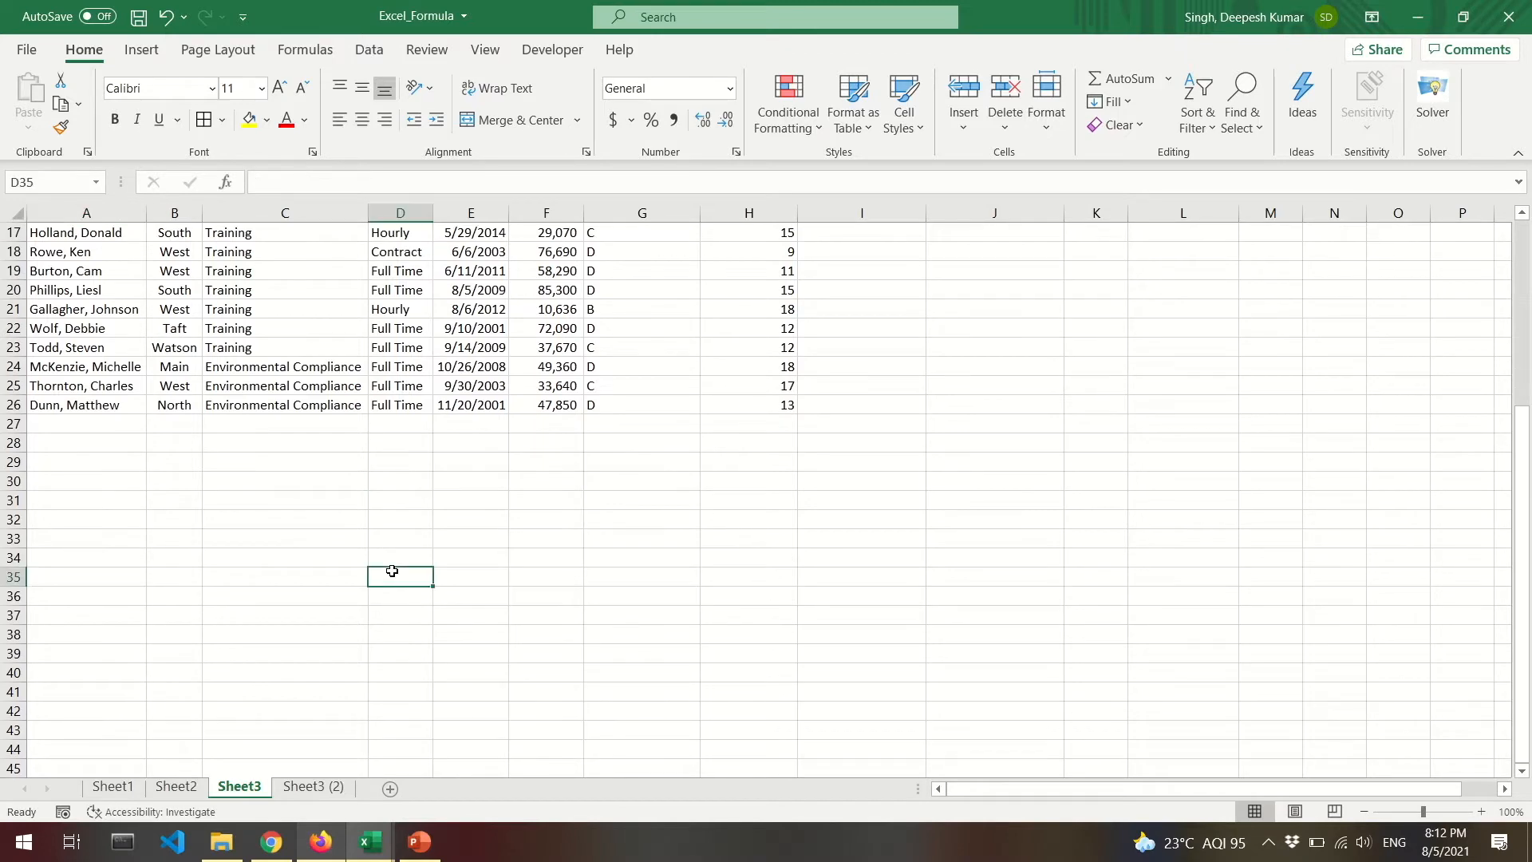
scroll(113, 251, "up", 5)
left_click(80, 257)
key("ctrl+c")
scroll(80, 263, "down", 9)
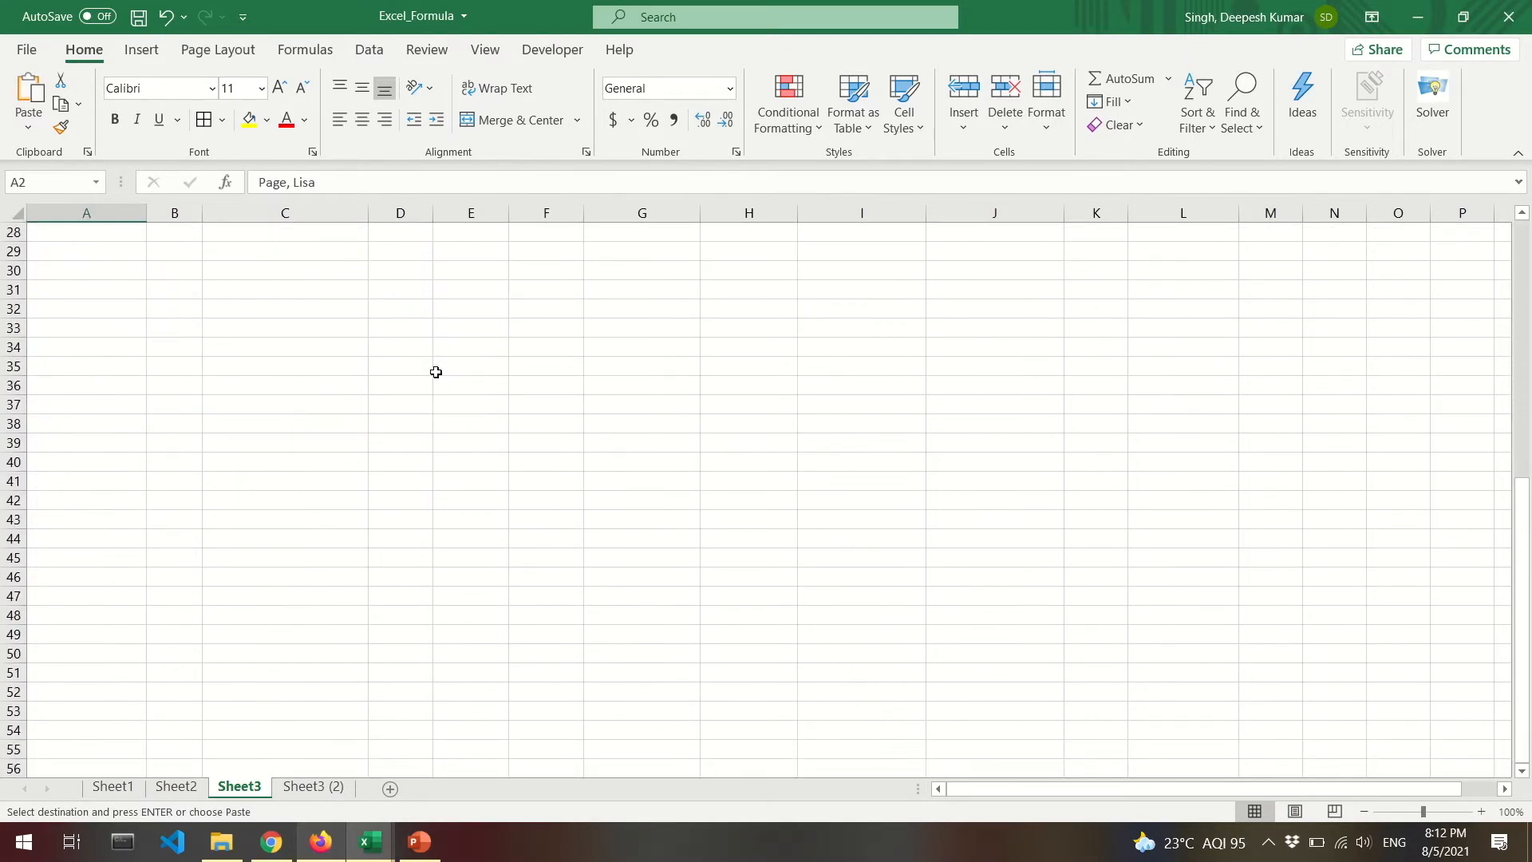
left_click(436, 372)
key("ctrl+v")
Add 'First Name' in G34 and 'Last Name' in H34 as headers.
left_click(626, 365)
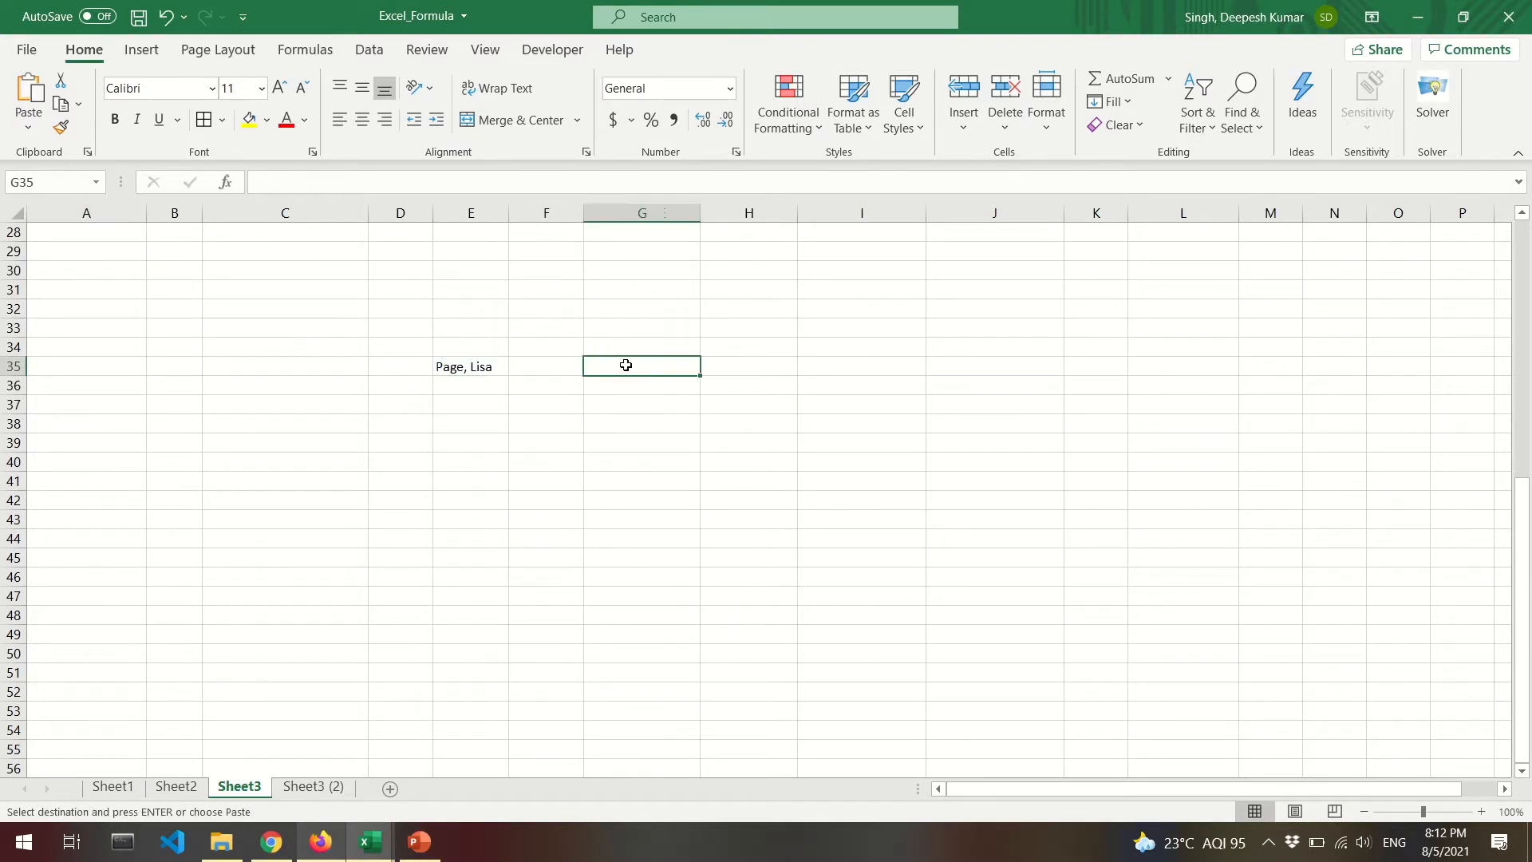
type("Fir")
key("Escape")
key("Up")
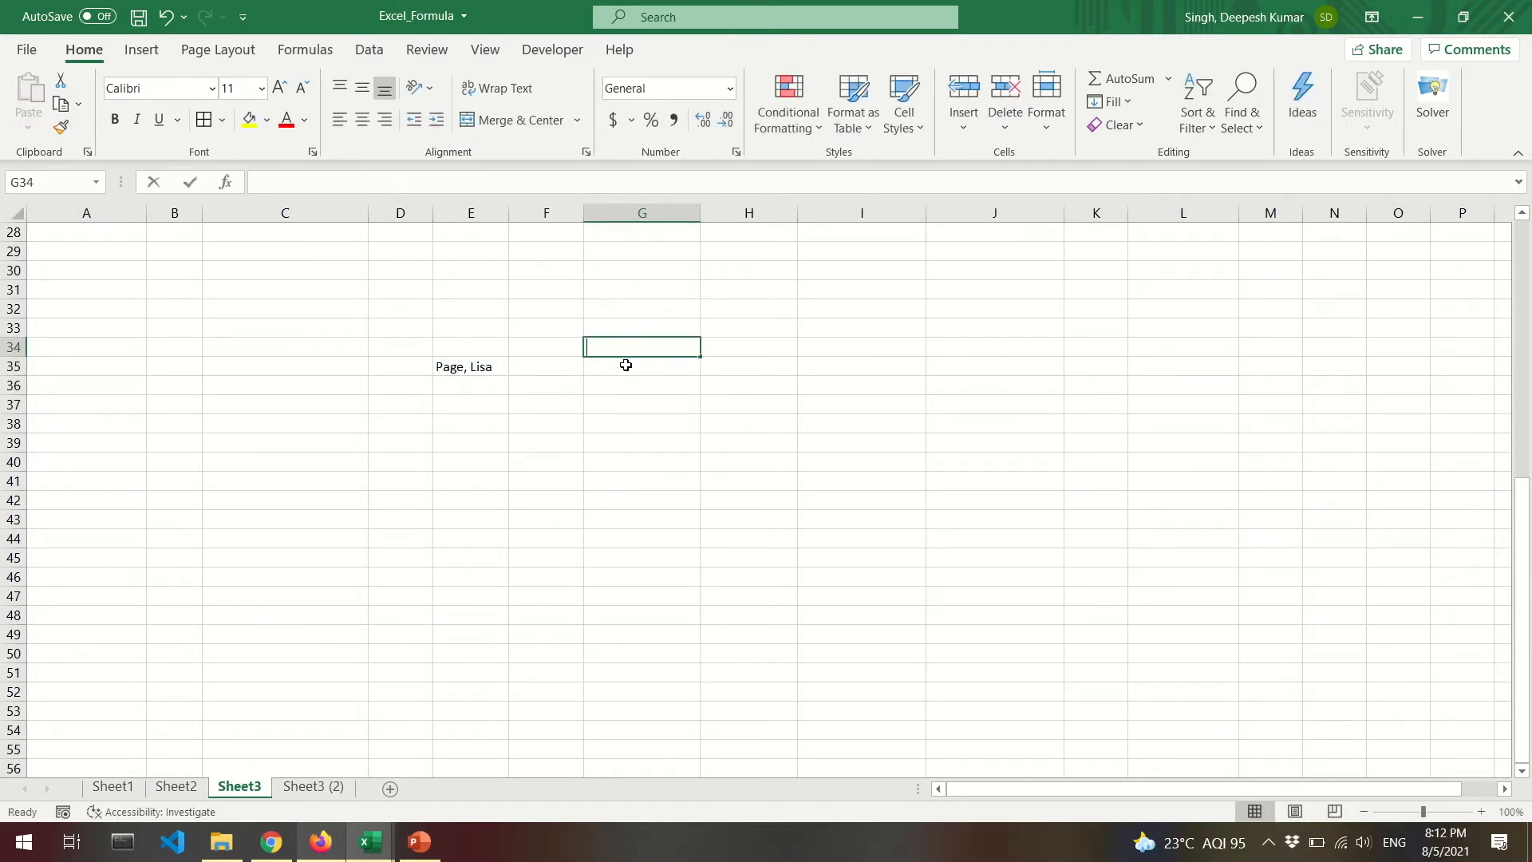
type("First Name")
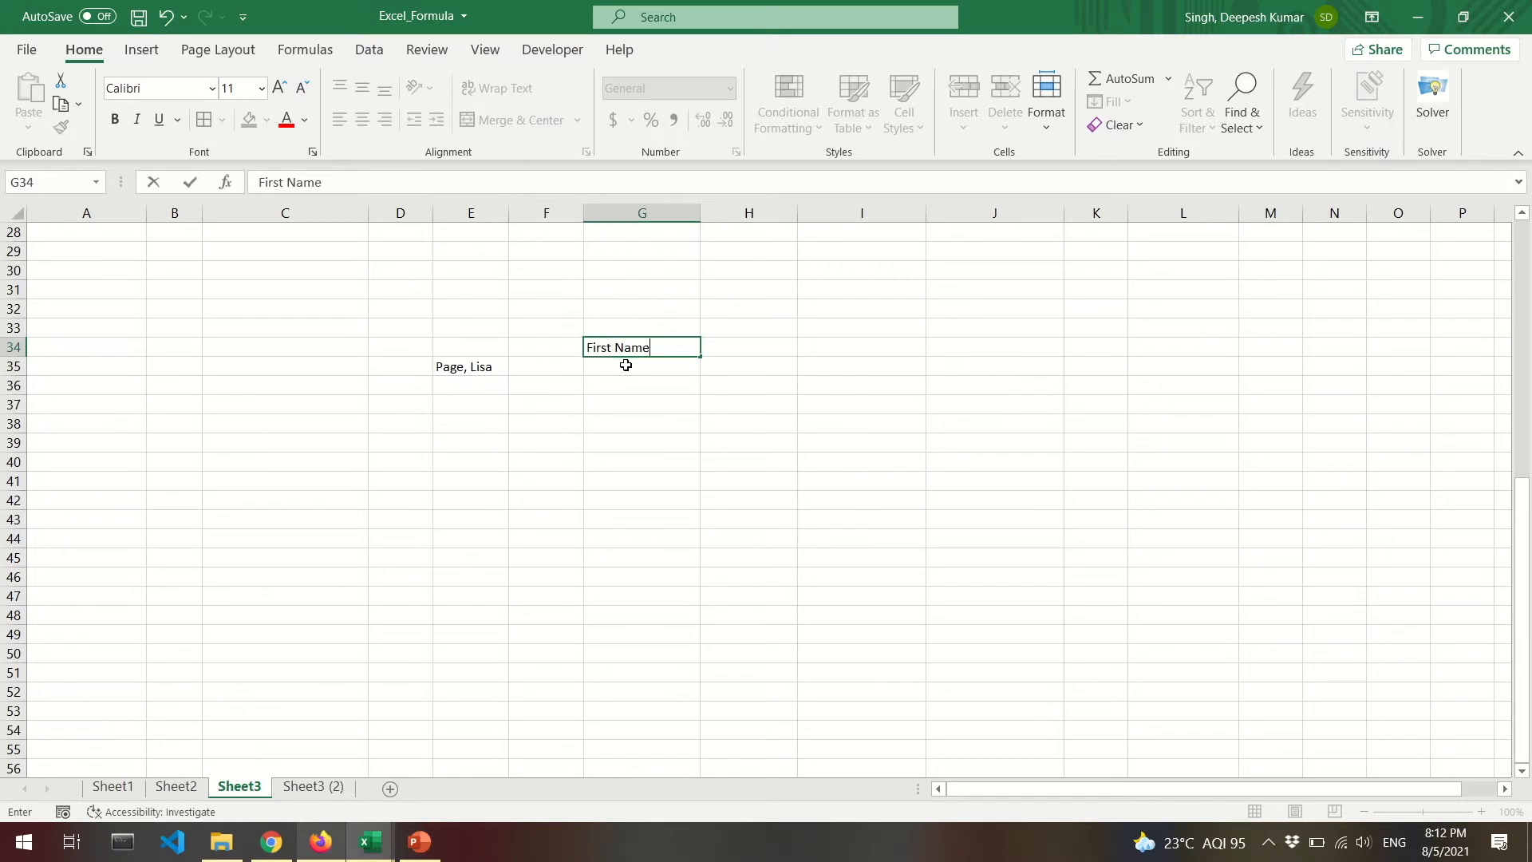
key("Tab")
type("Last Name")
key("Return")
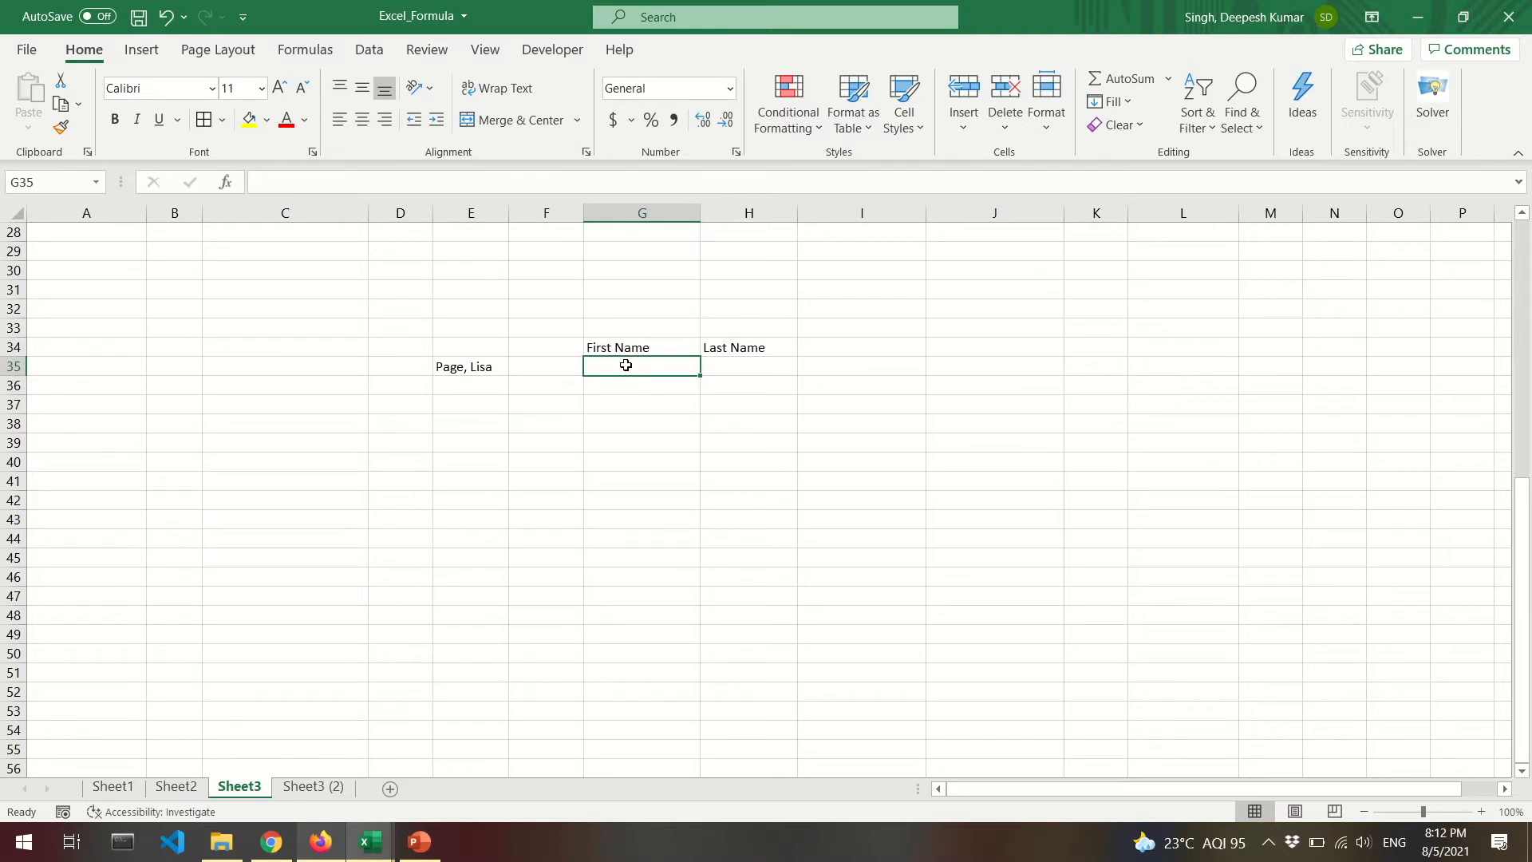
left_click(455, 426)
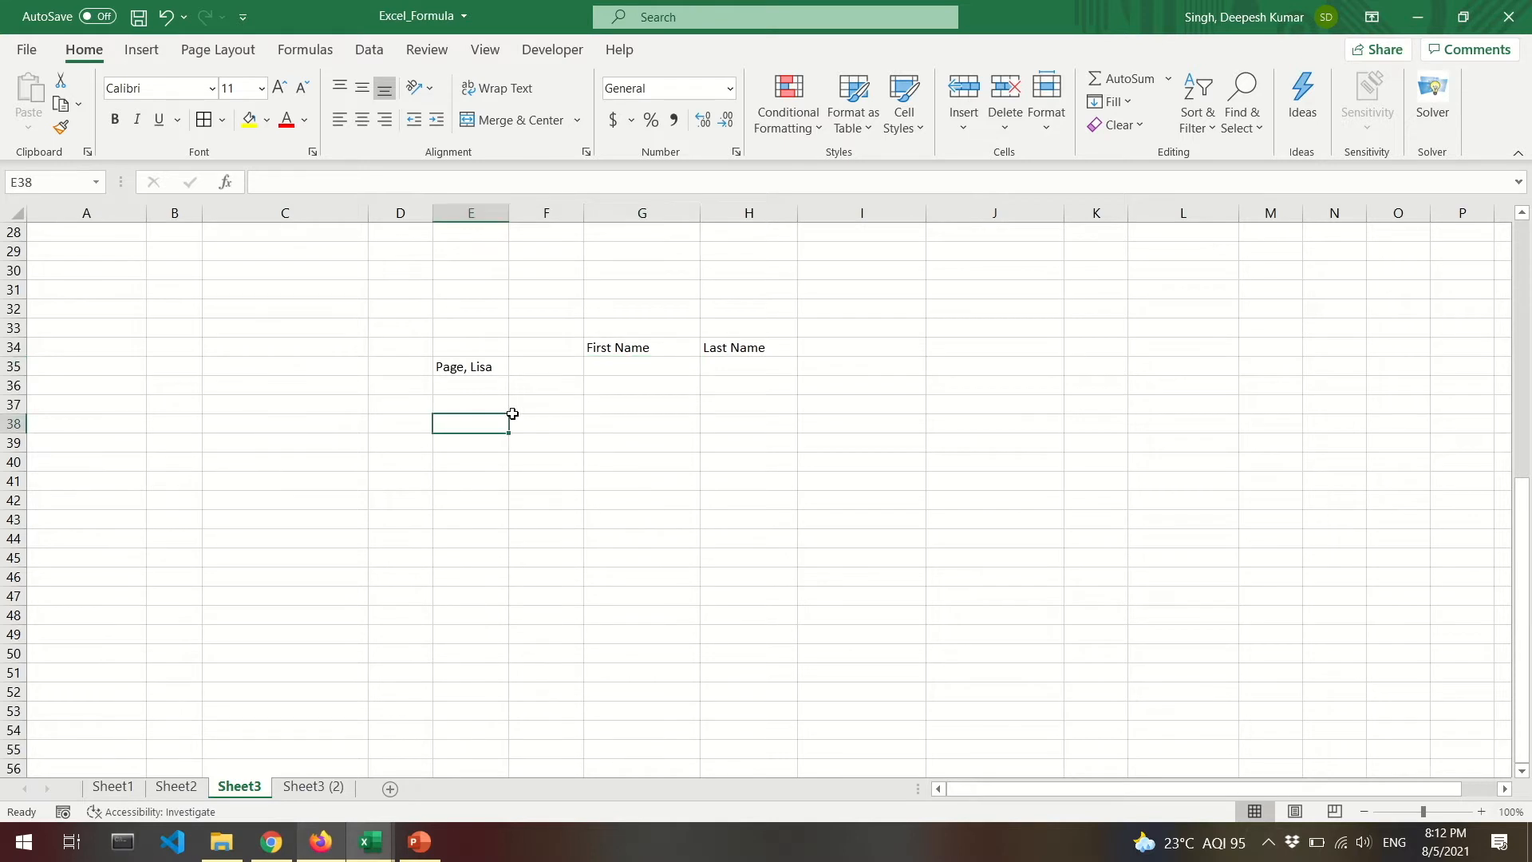
double_click(490, 371)
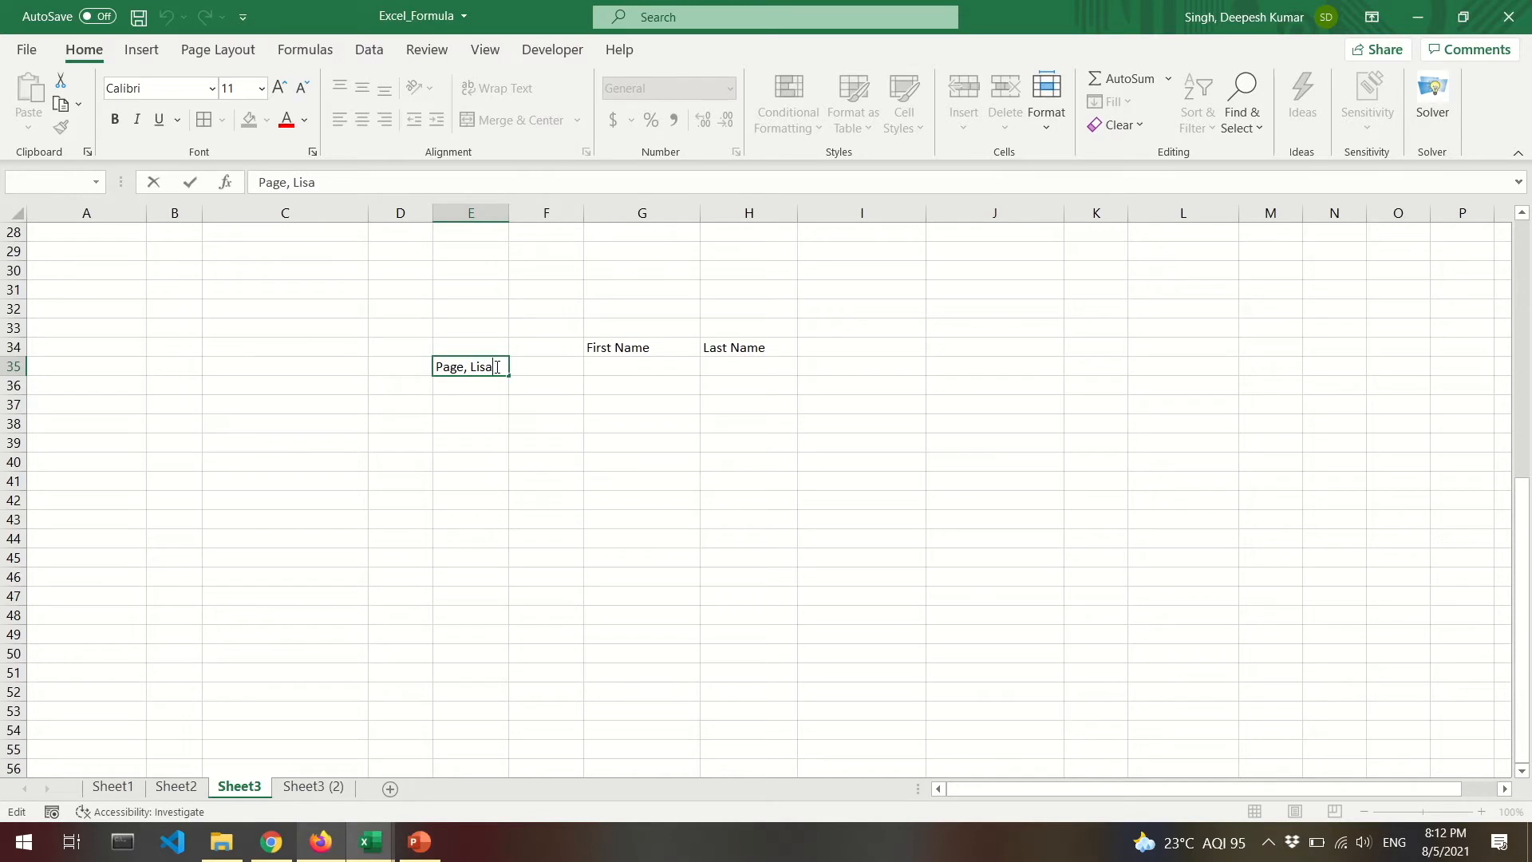
left_click_drag(498, 366, 481, 365)
left_click(499, 367)
left_click_drag(494, 366, 487, 367)
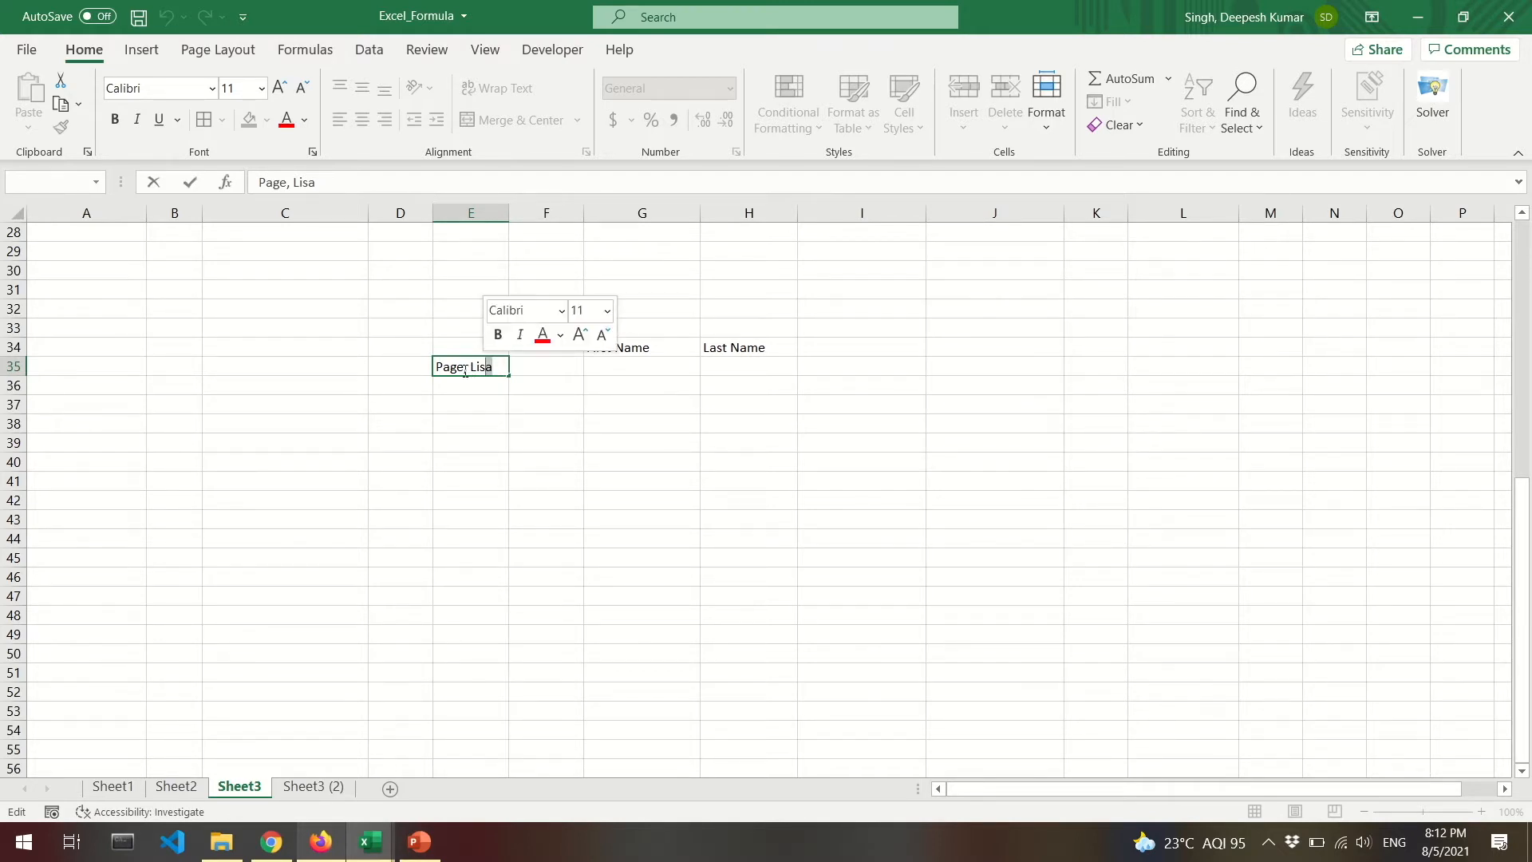
left_click(465, 367)
key("Escape")
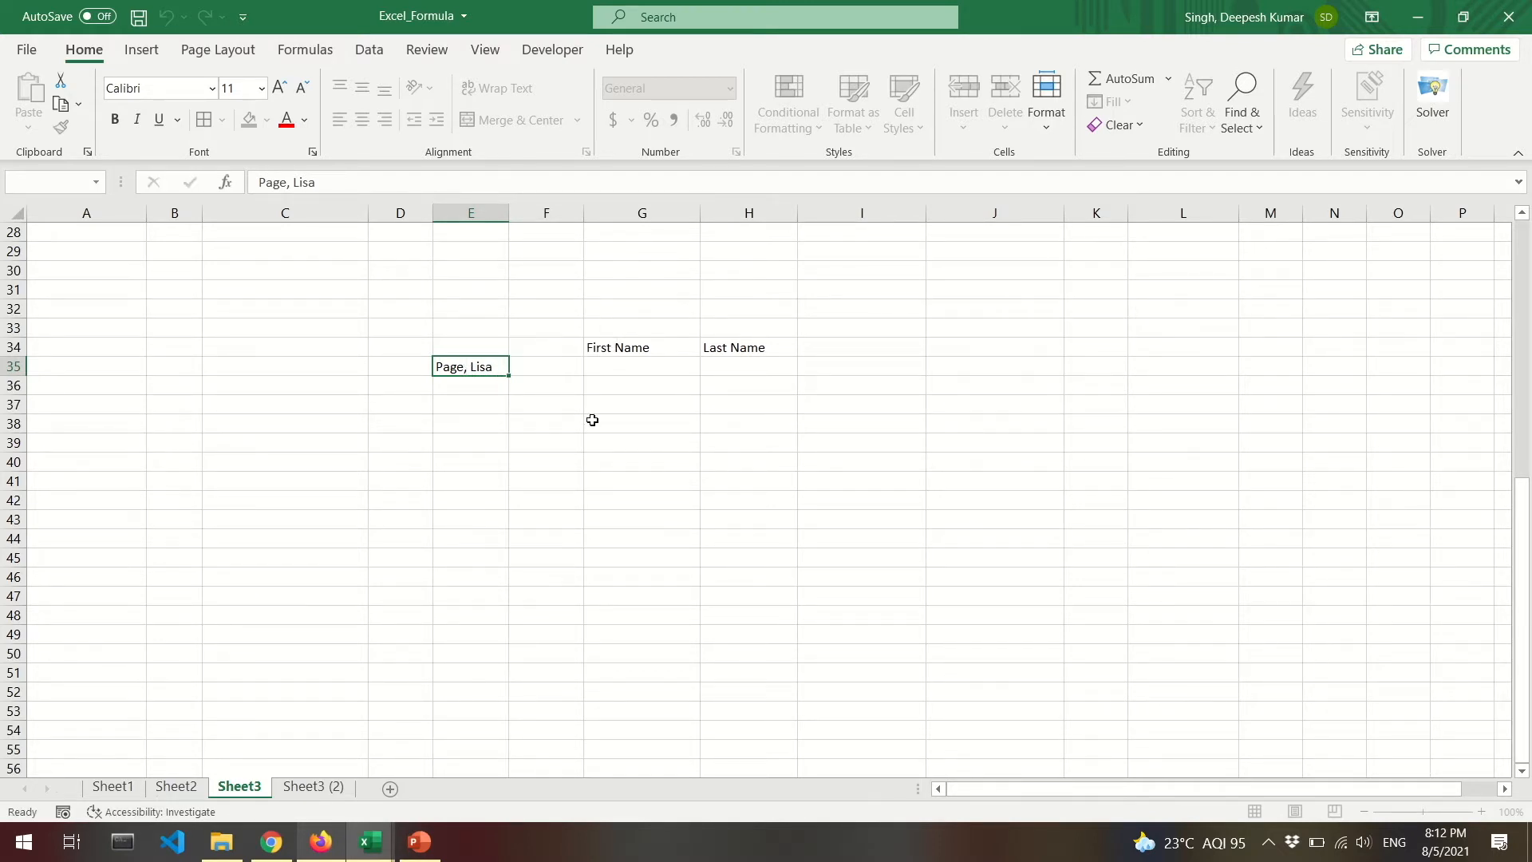
left_click(629, 408)
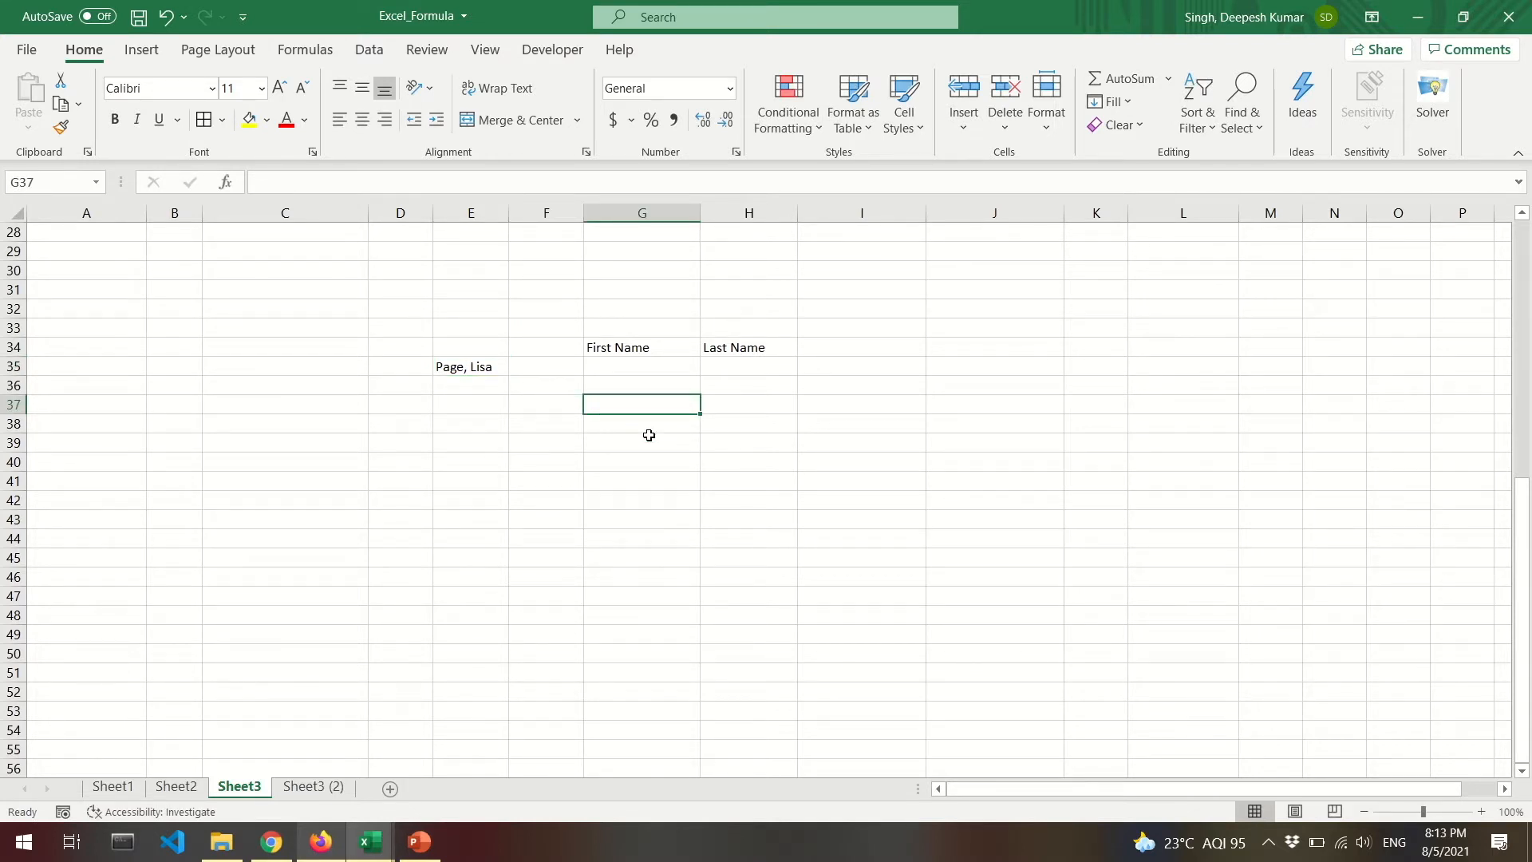
Enter notes 'You have to come to the end' and 'count from right till the comma - 1/2' in G37:G38.
type("You ")
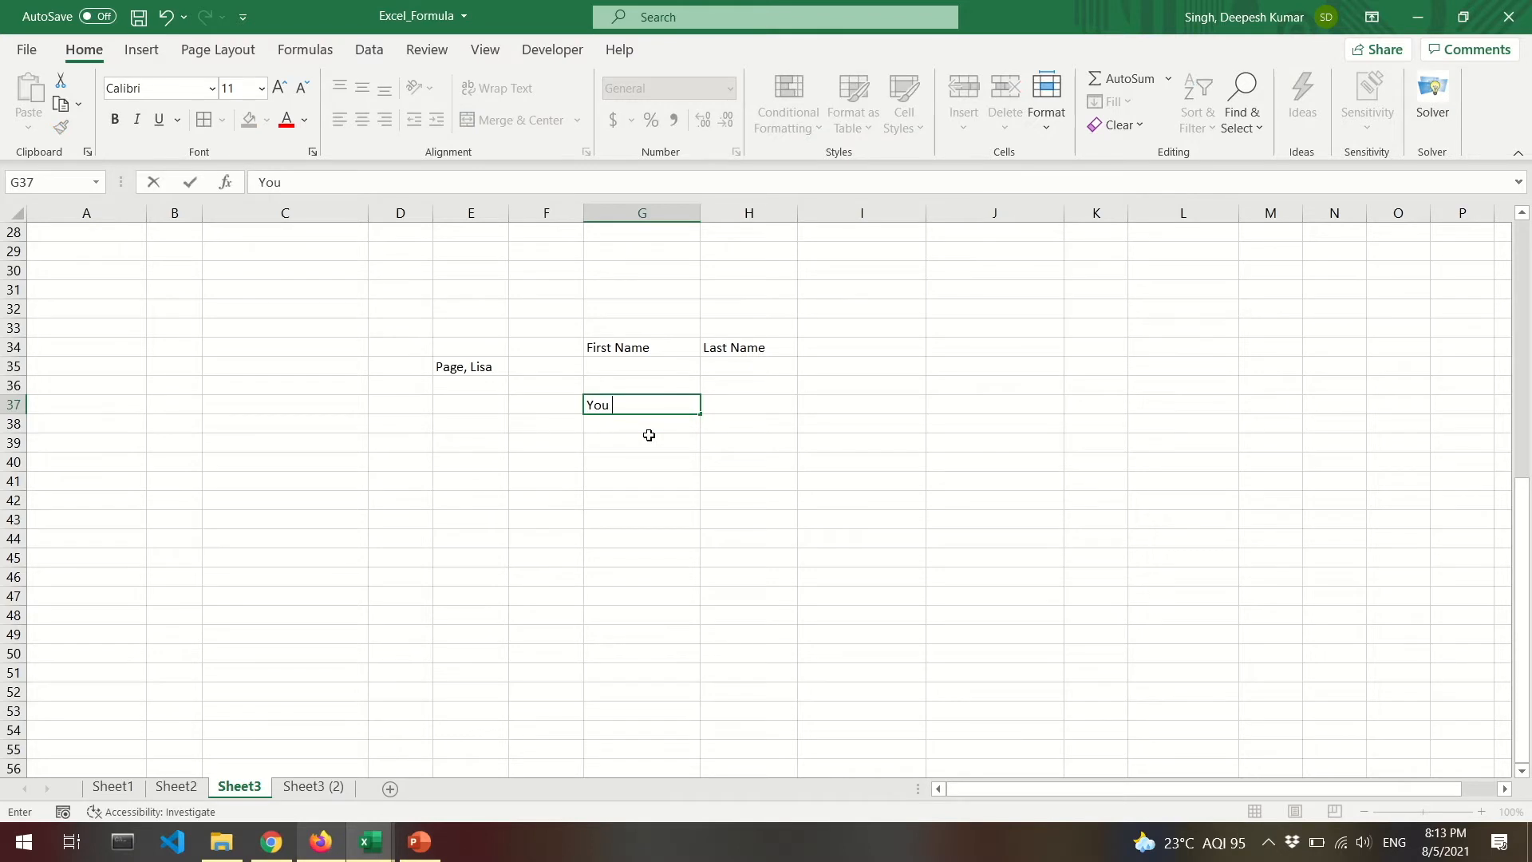
type("have to come to the end")
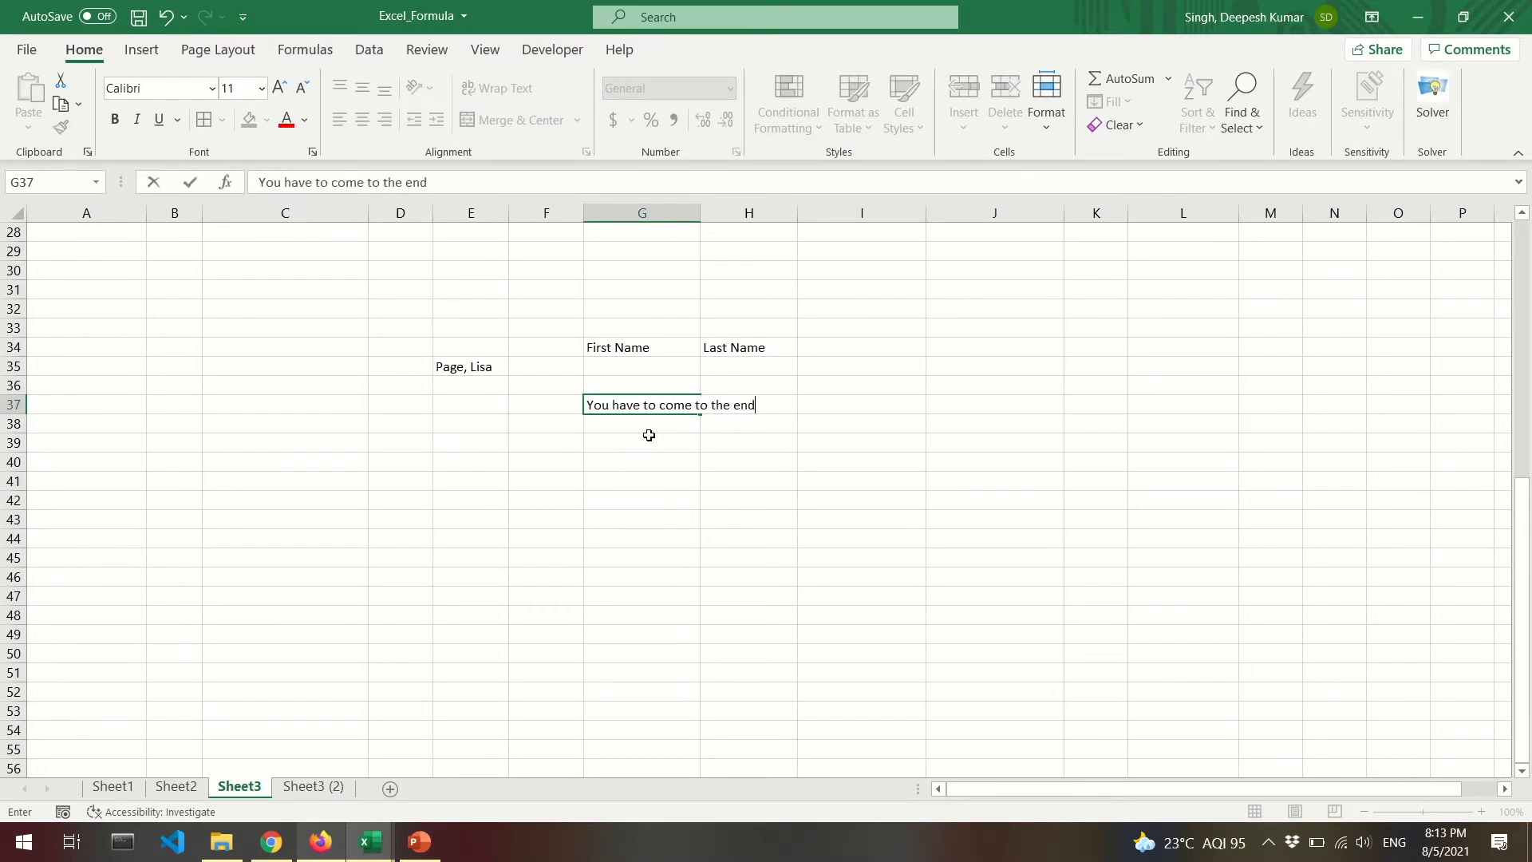
key("Return")
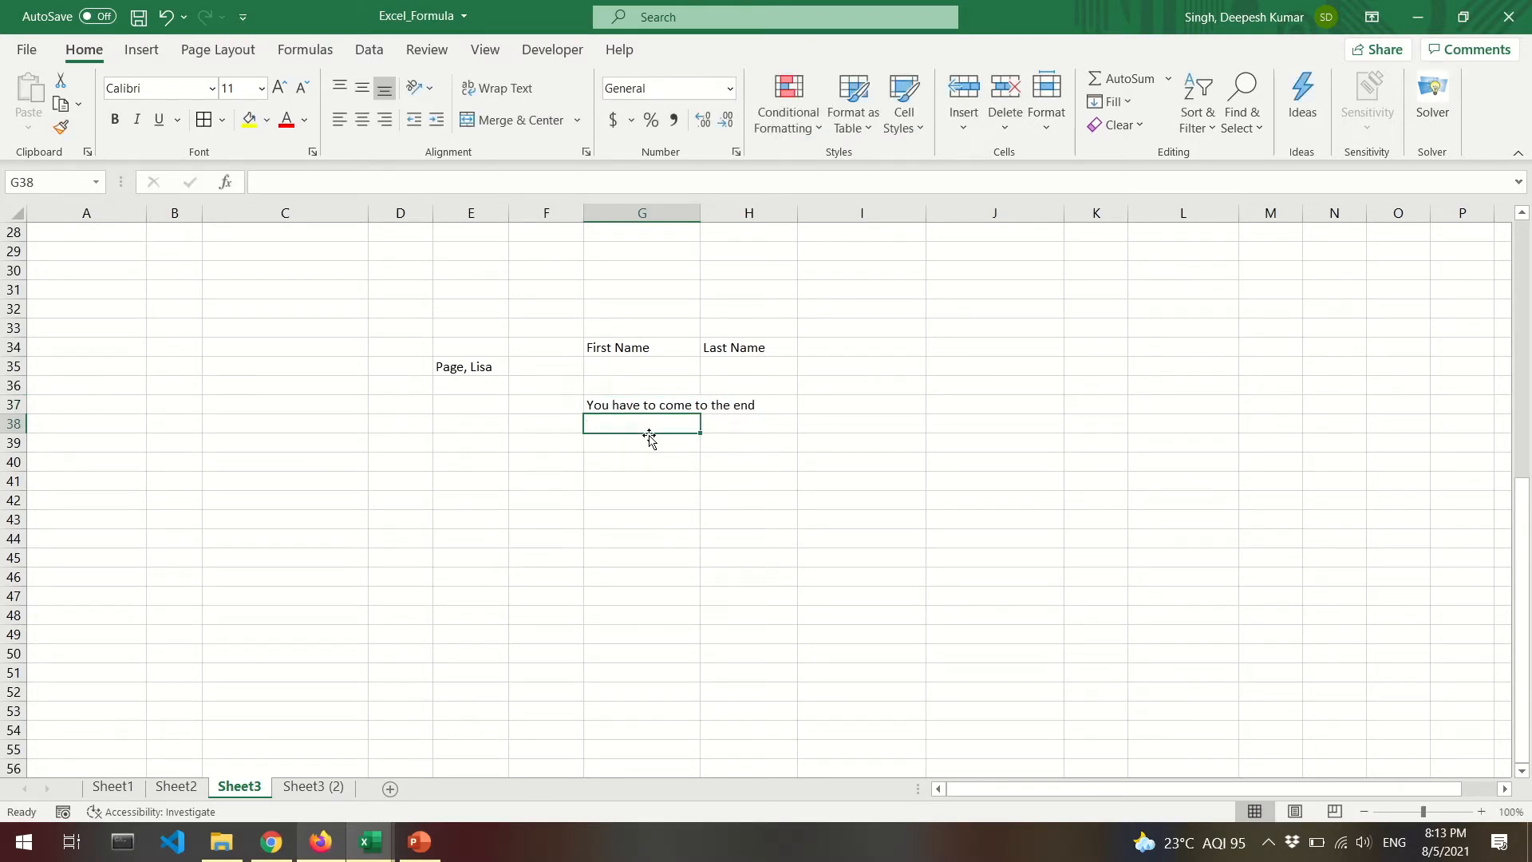
type("count fr")
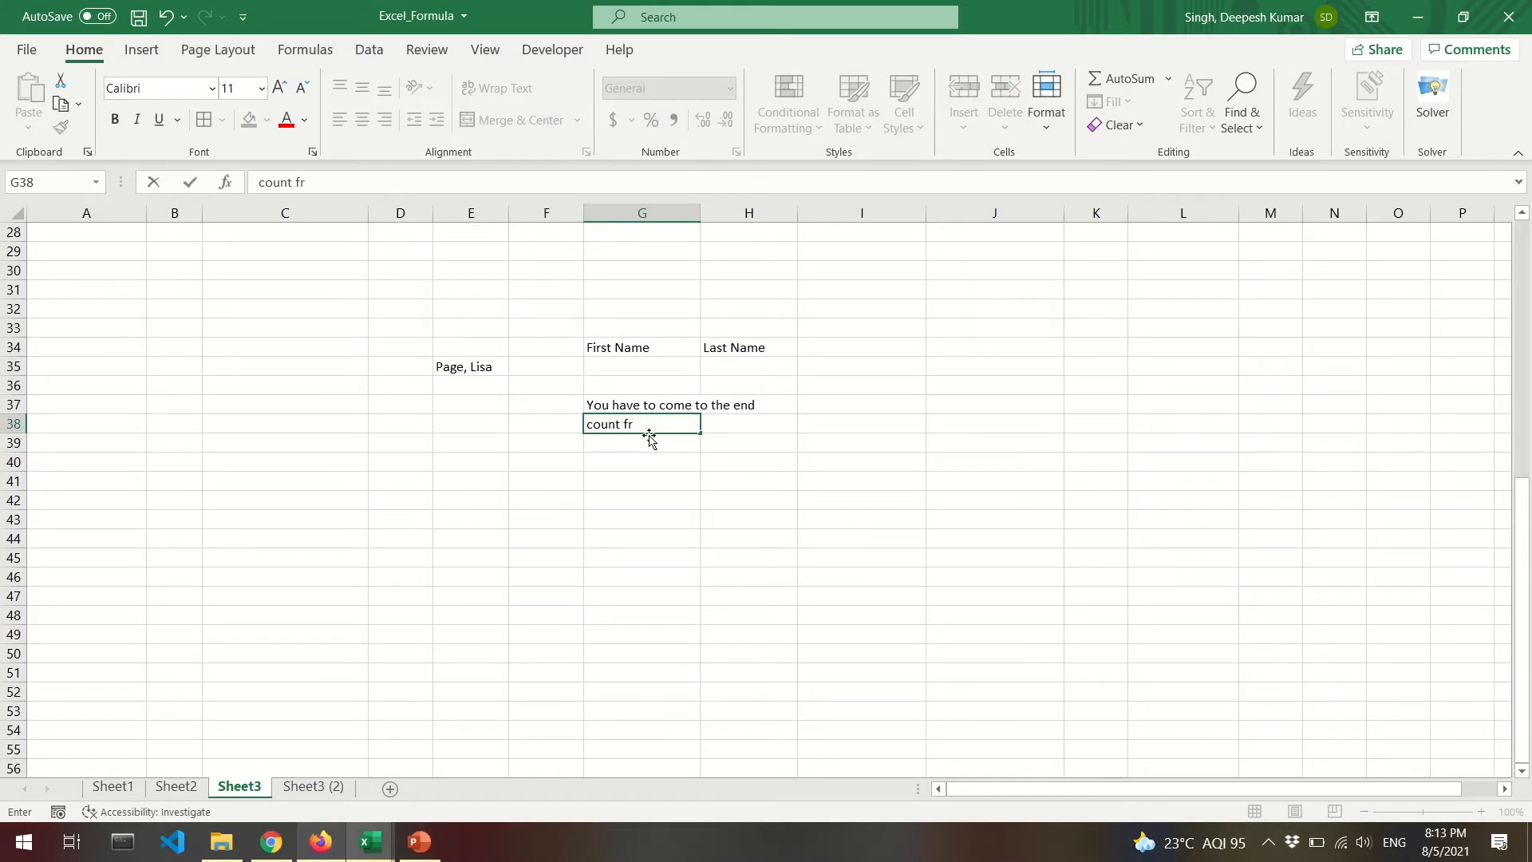
type("om right till the comma ")
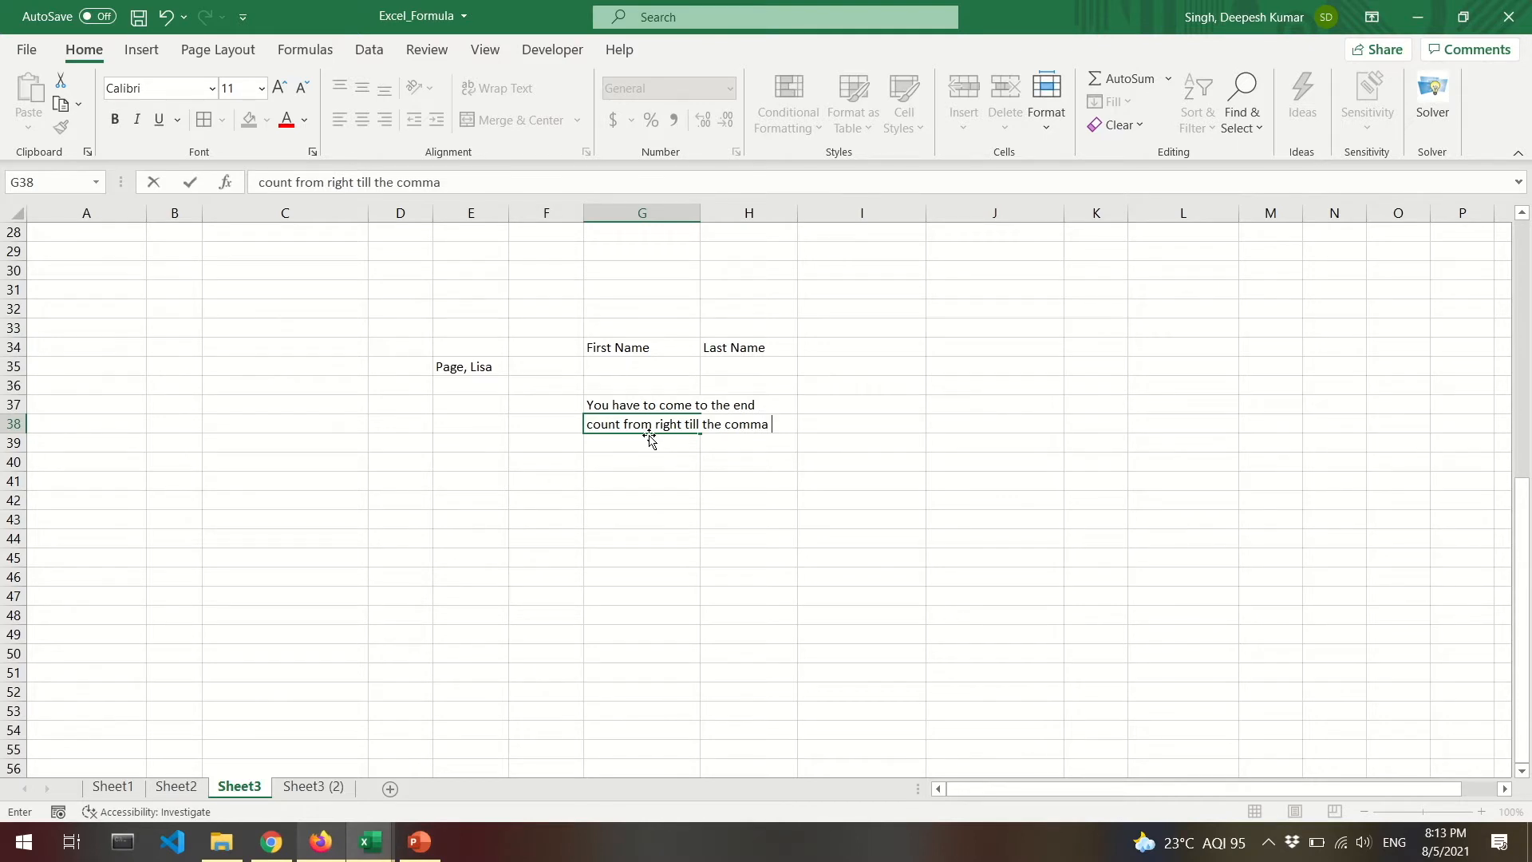
type("- 1/2")
key("Return")
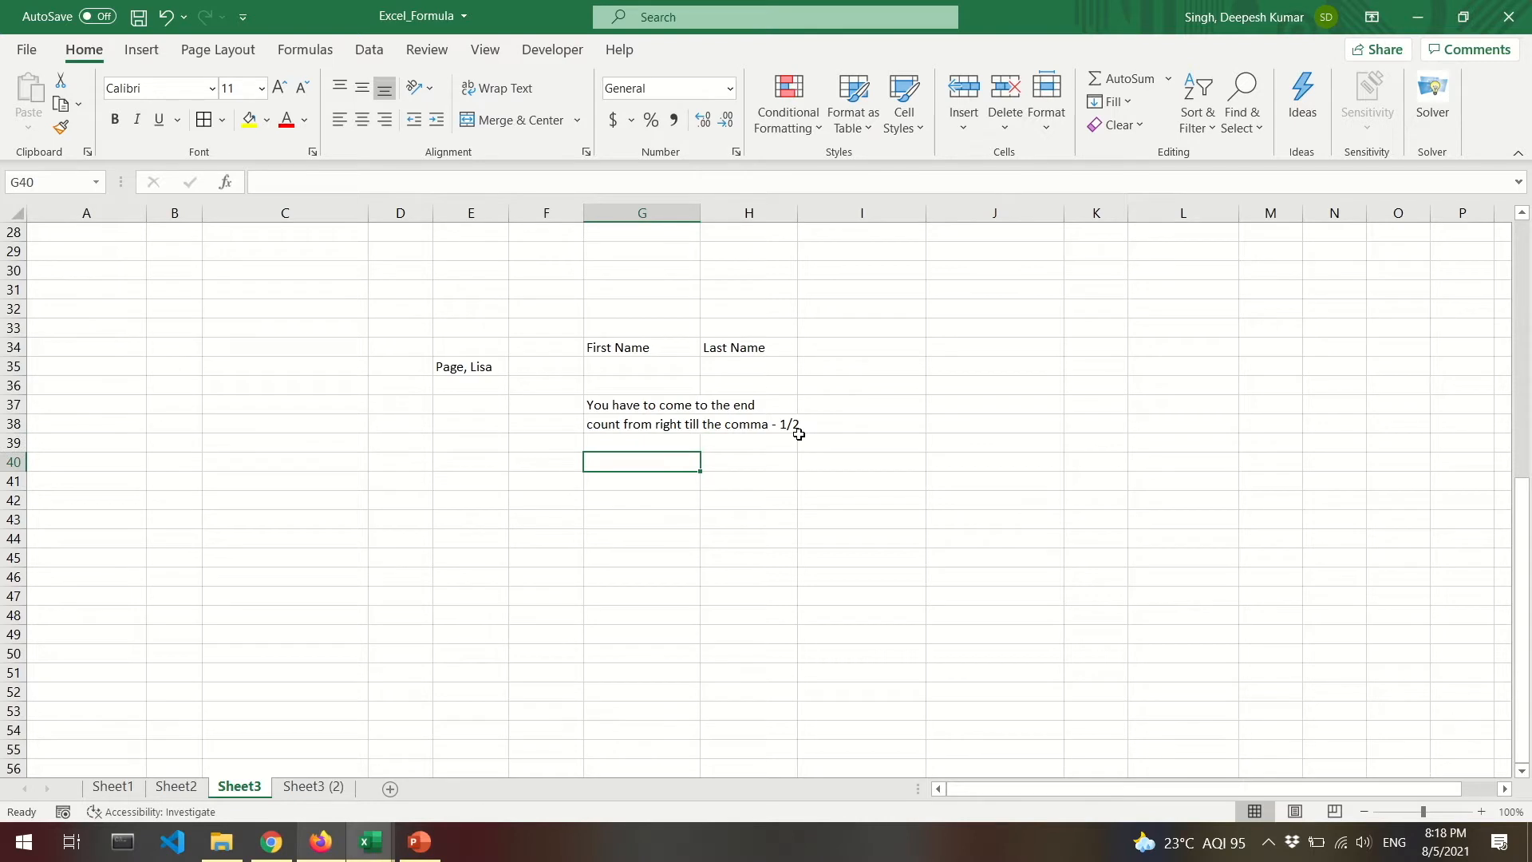
left_click_drag(648, 399, 646, 429)
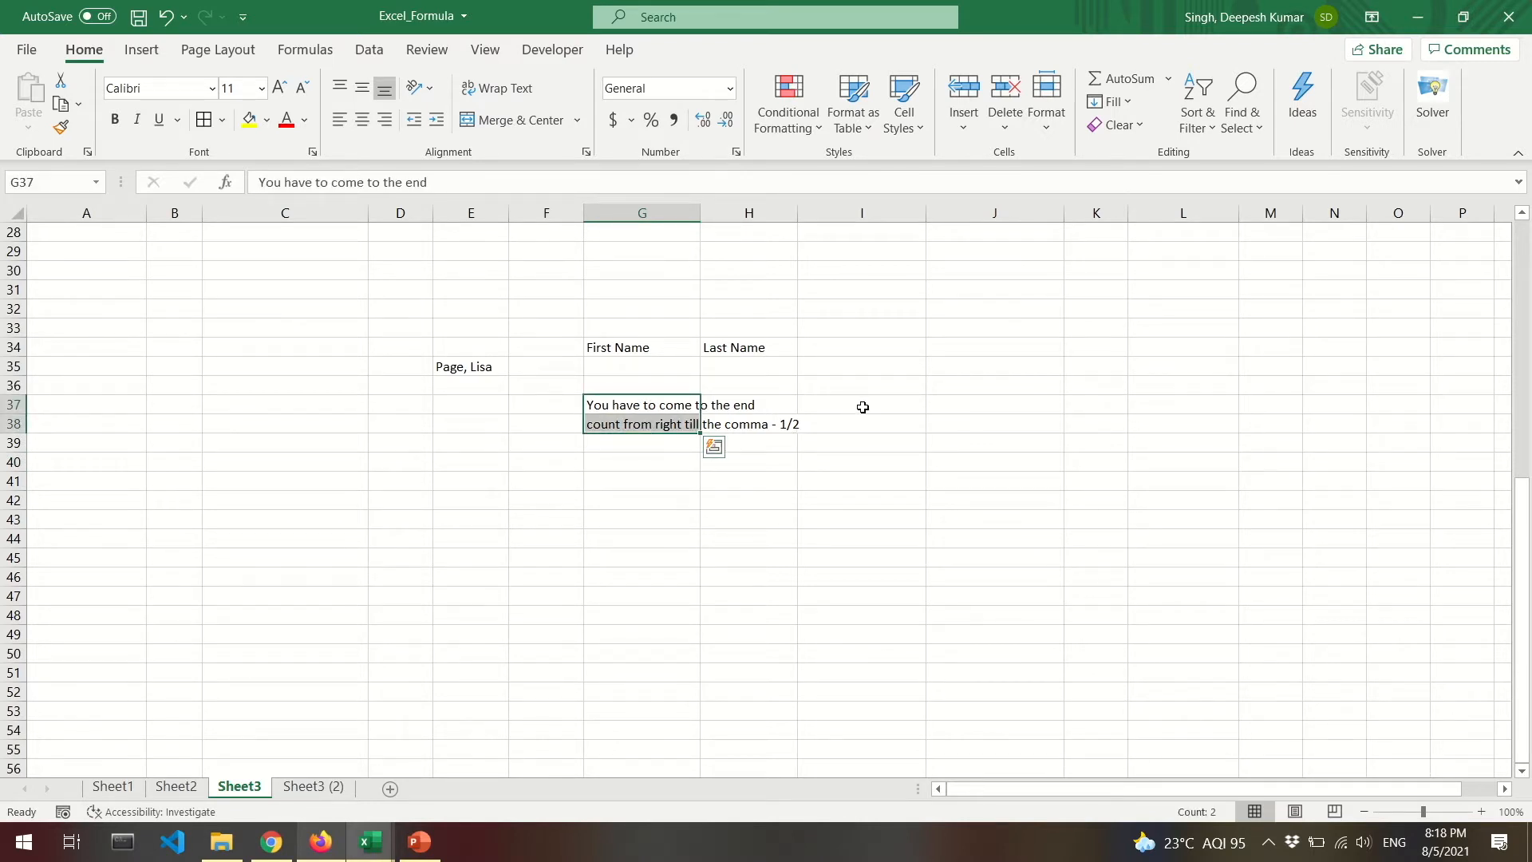
left_click(974, 407)
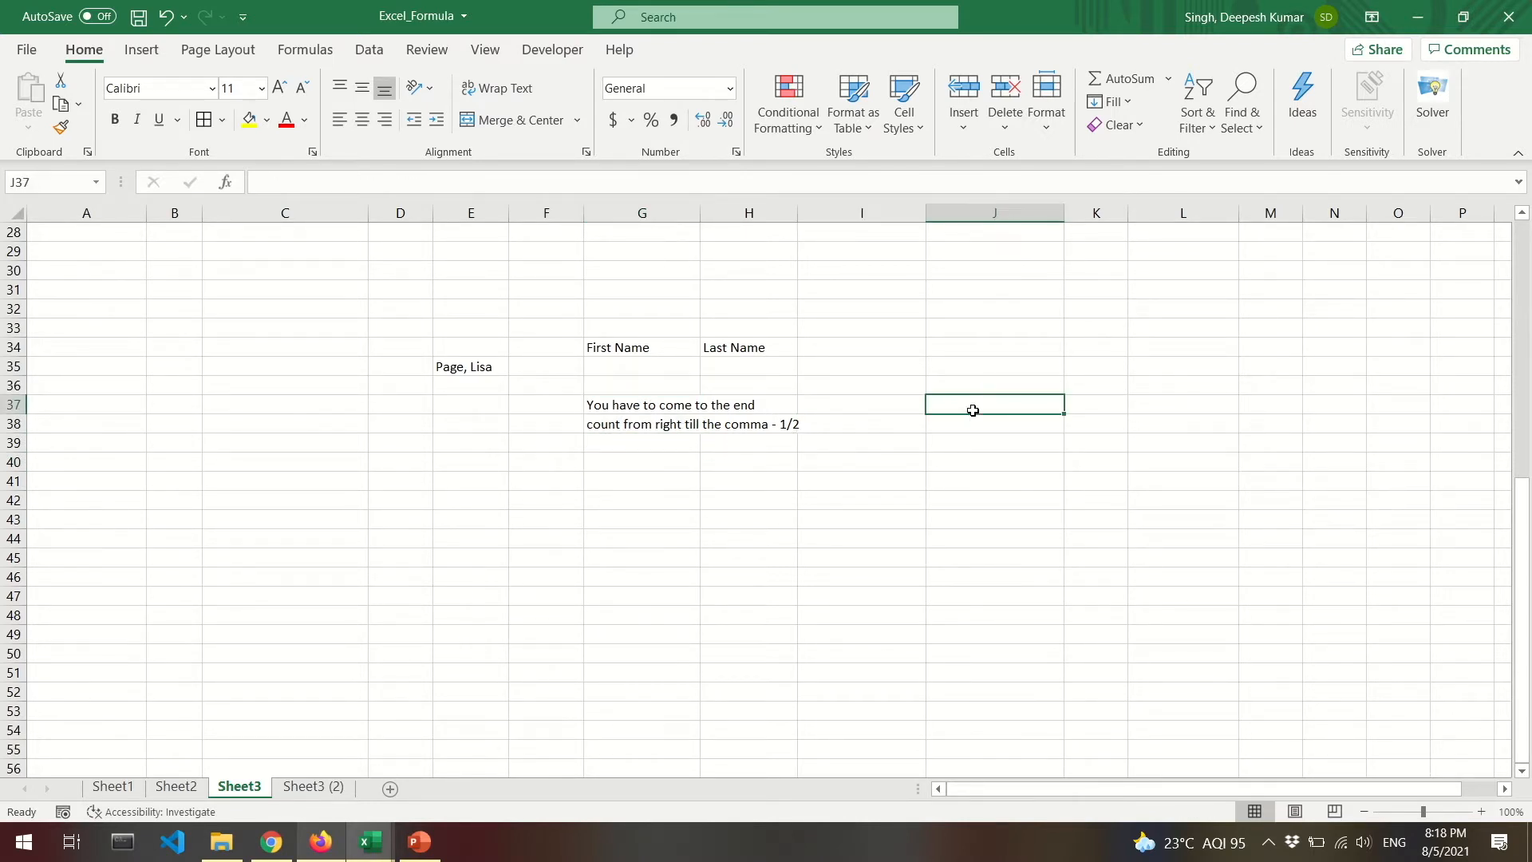
List the function names Right and Find in J37 and J38.
type("Right")
key("Return")
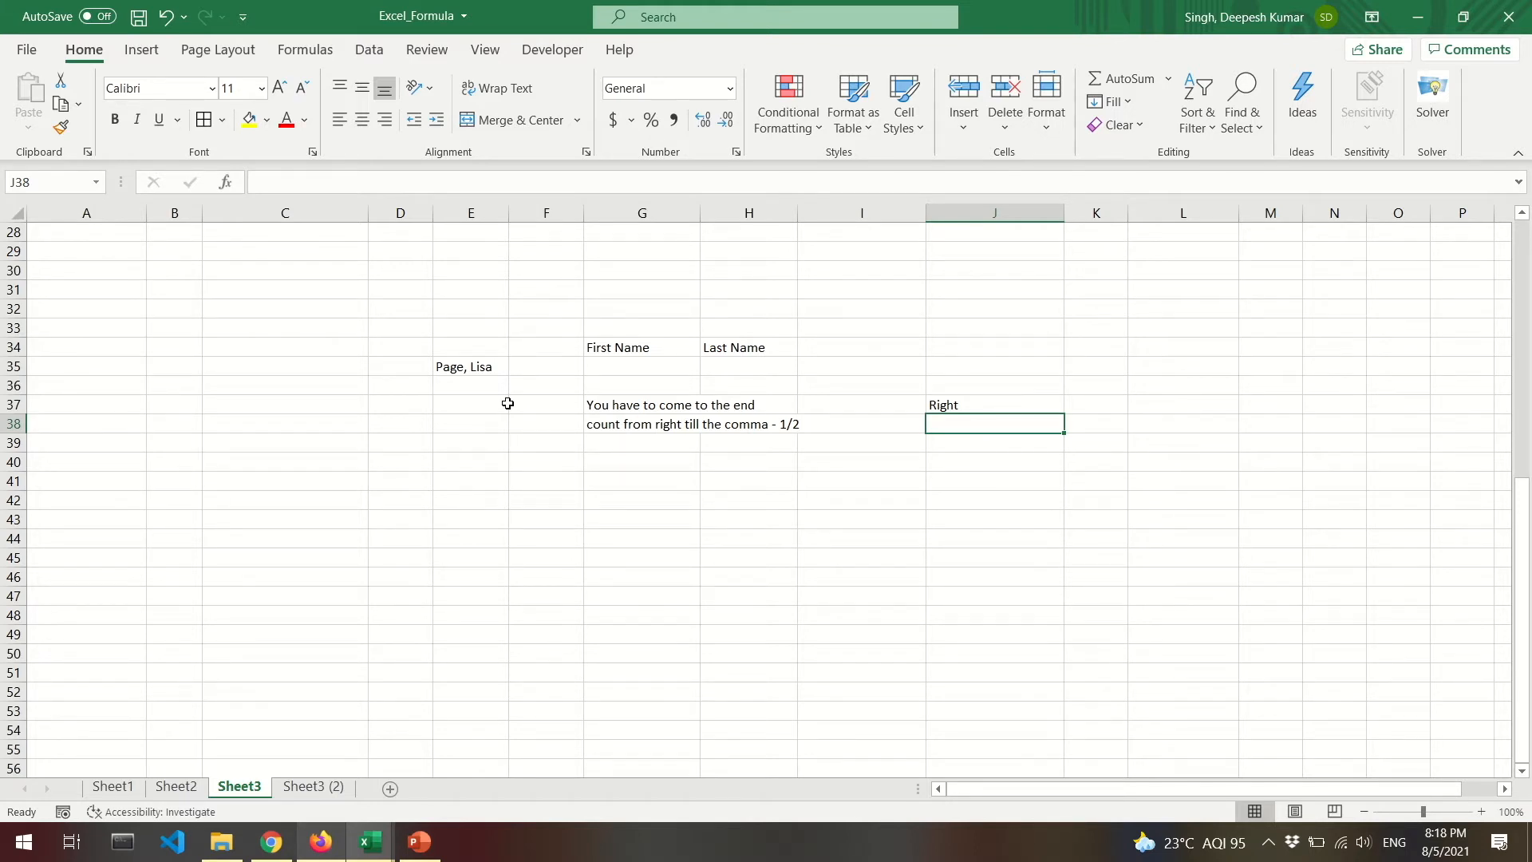
type("Find")
key("Return")
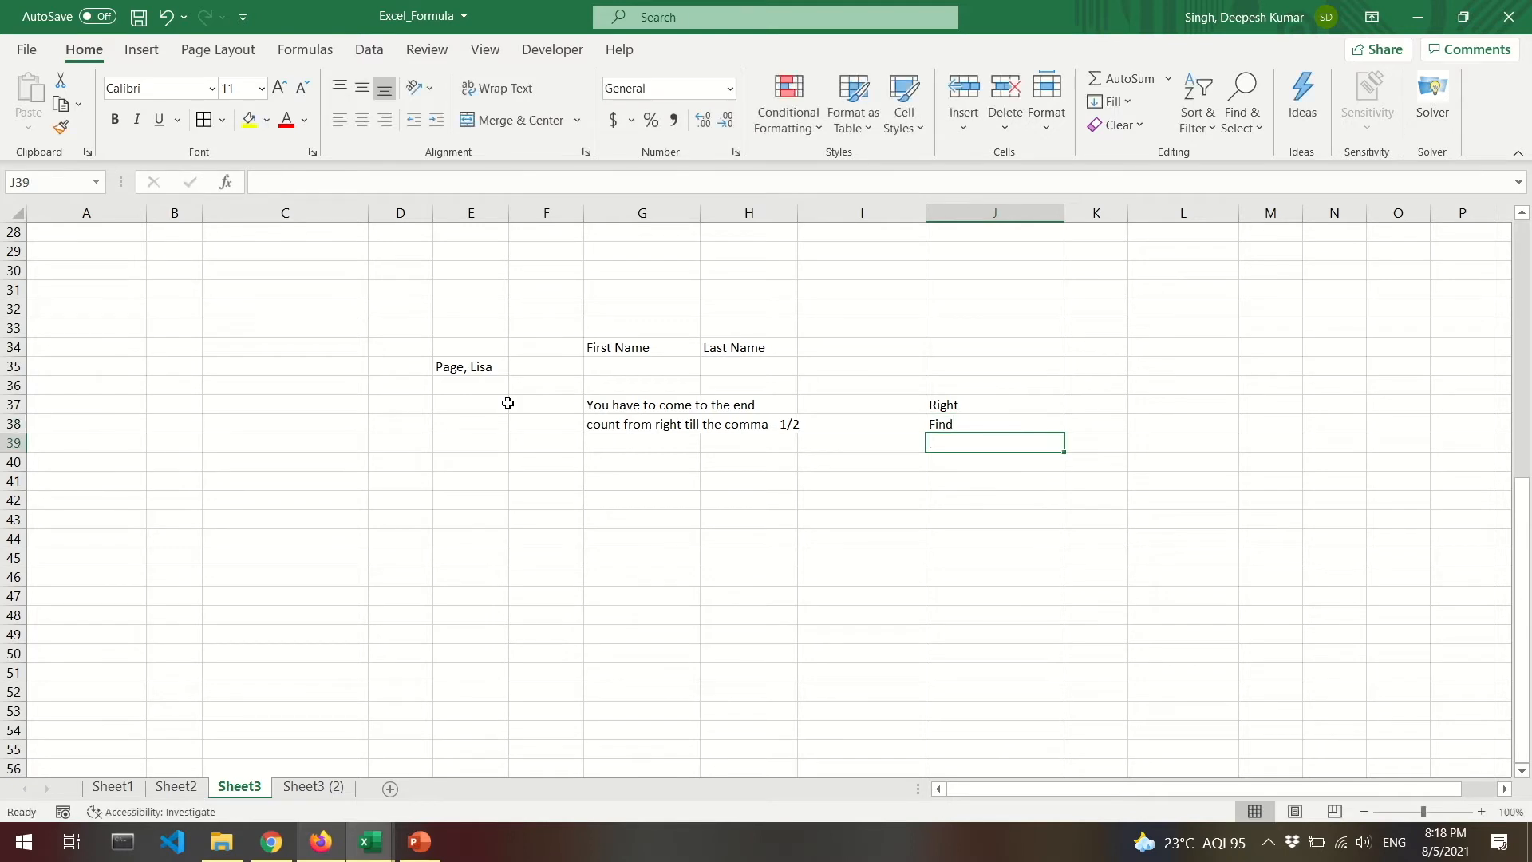
Enter a capitalised sample name in E41 as test text for FIND.
left_click(651, 481)
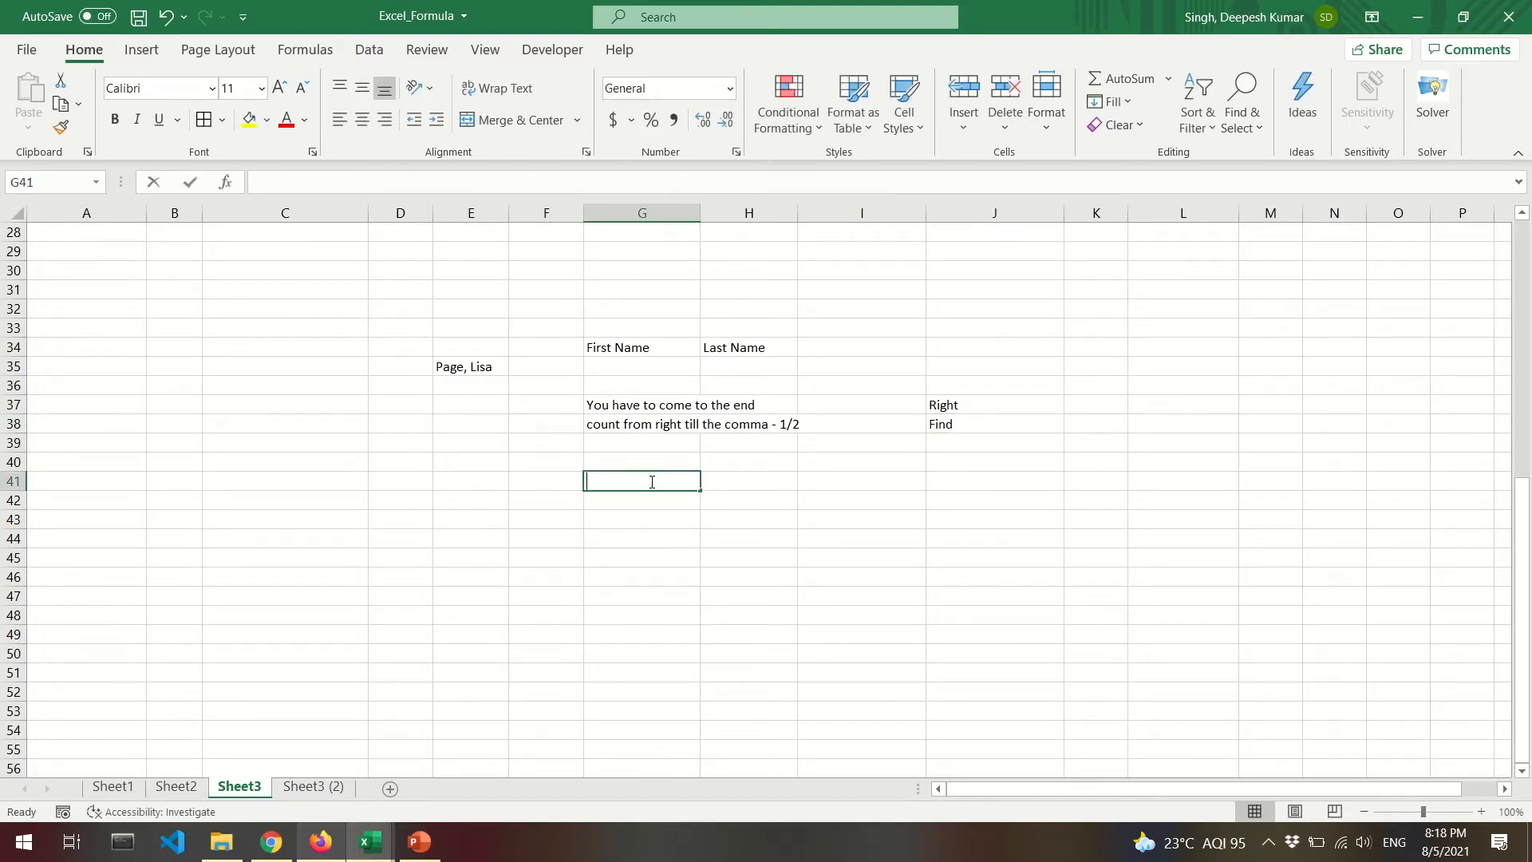
type("=find")
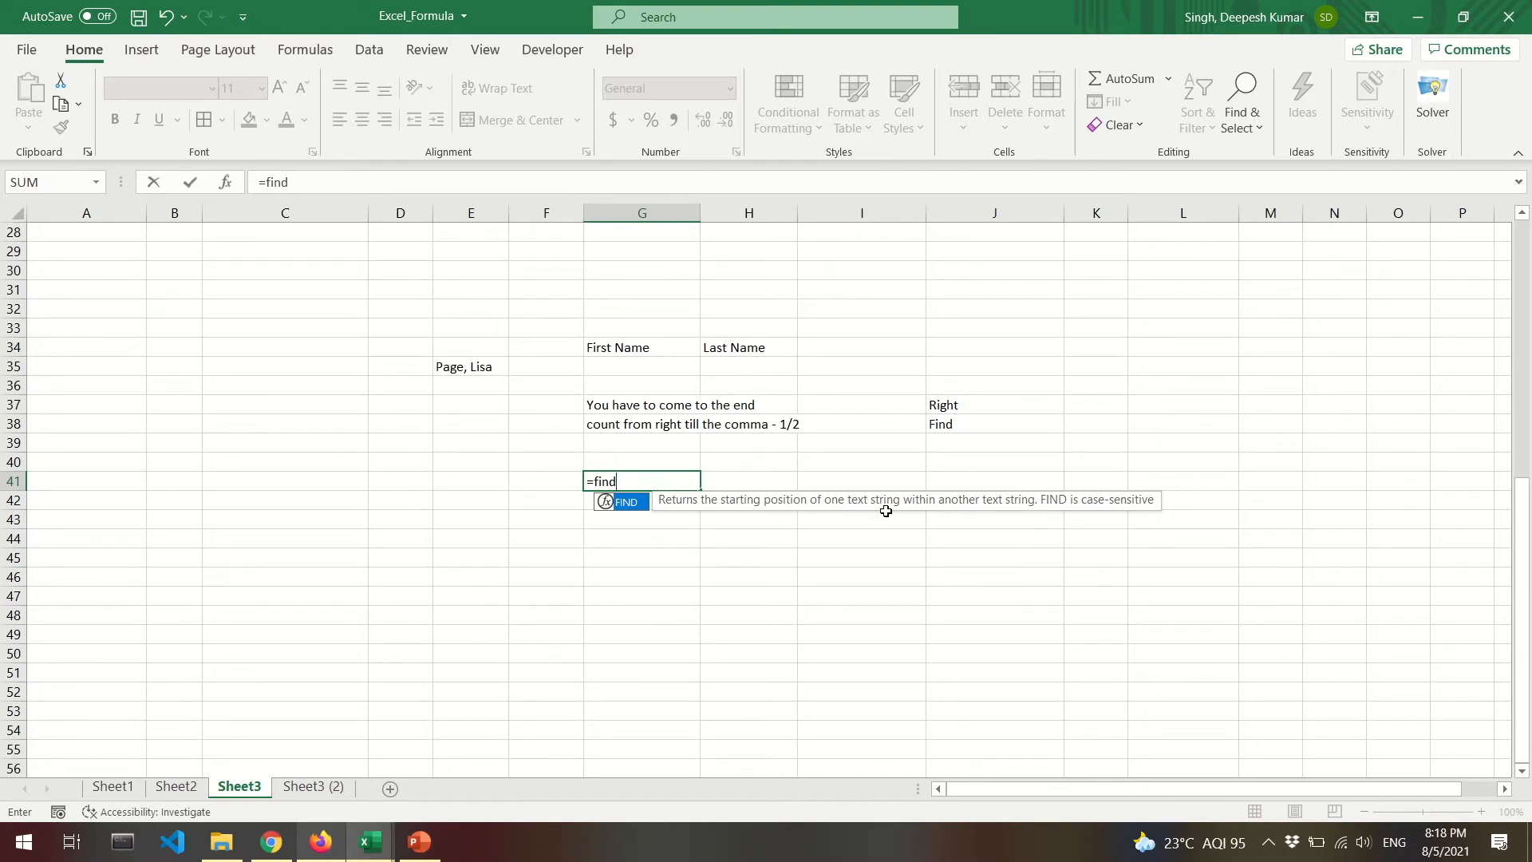
key("Escape")
key("Left")
key("Left")
type("RAMESH")
key("Right")
key("Right")
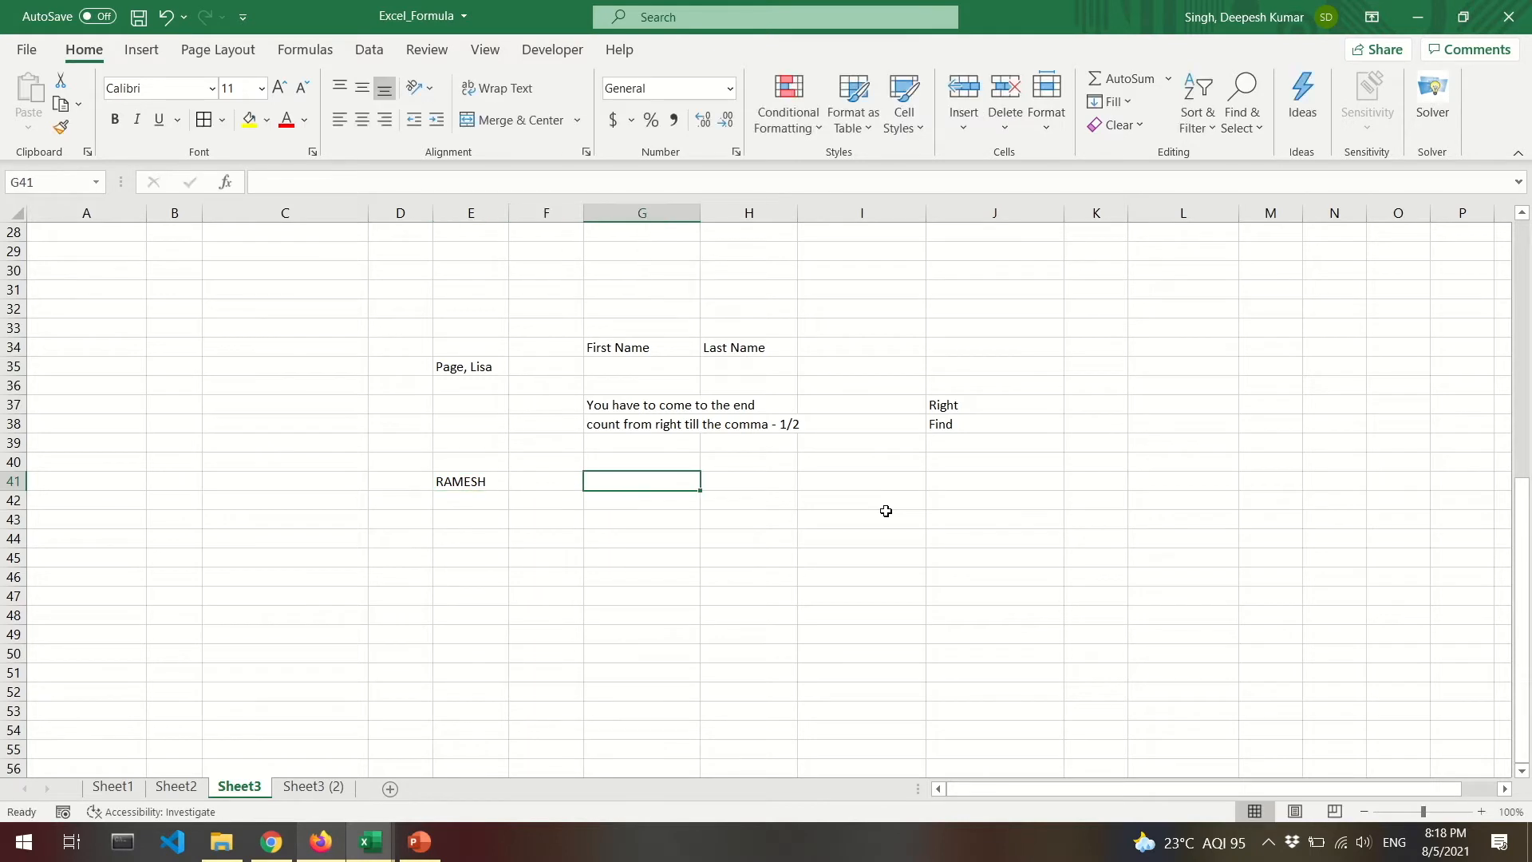
In G41 enter =FIND("E",E41,1) to locate E in the sample name, returning 4.
left_click(479, 480)
left_click(648, 481)
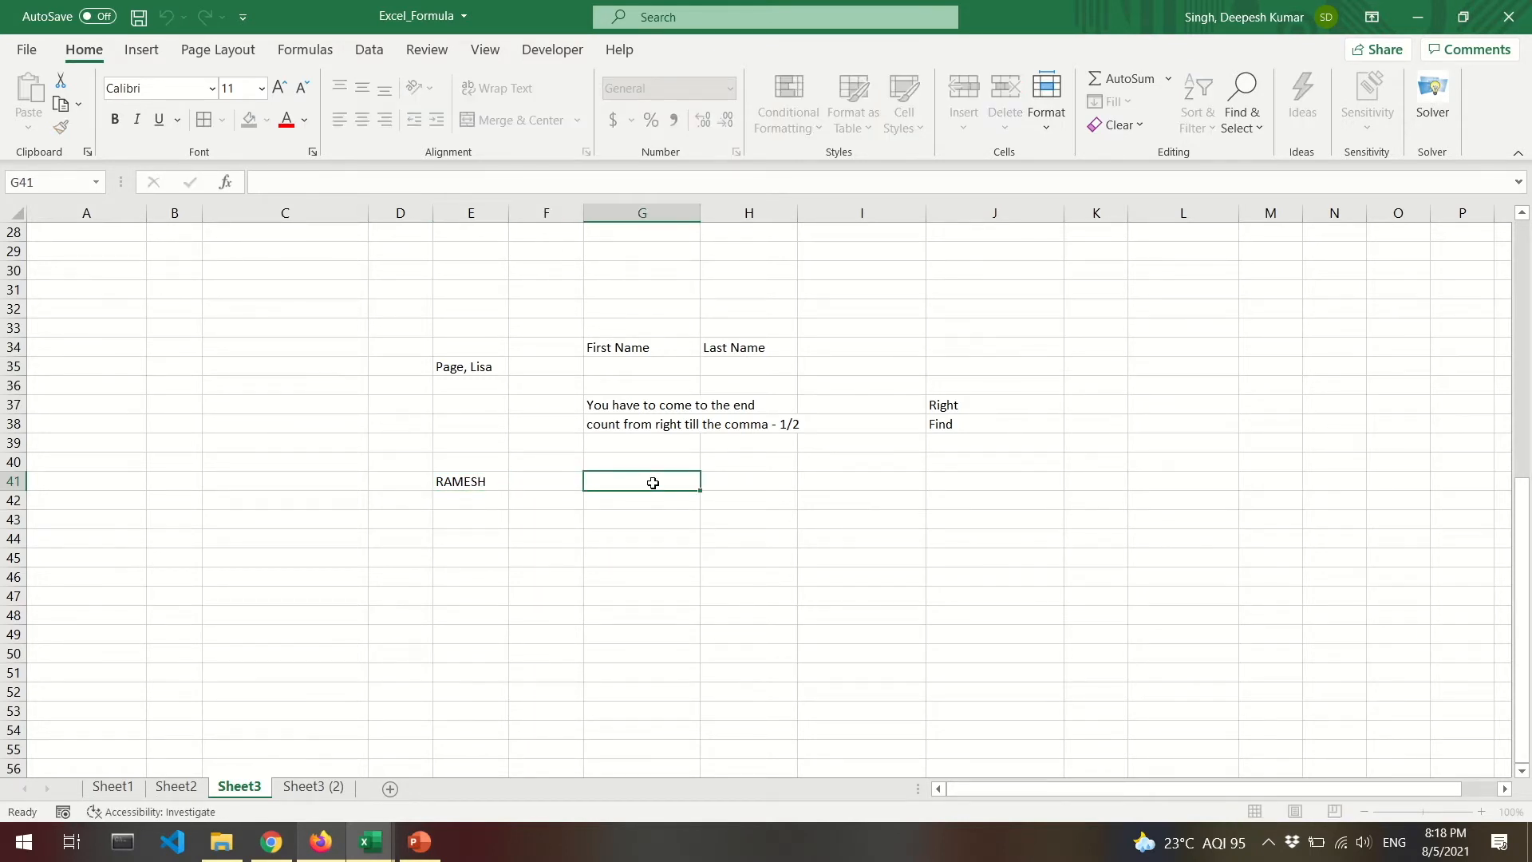
type("=find")
key("Tab")
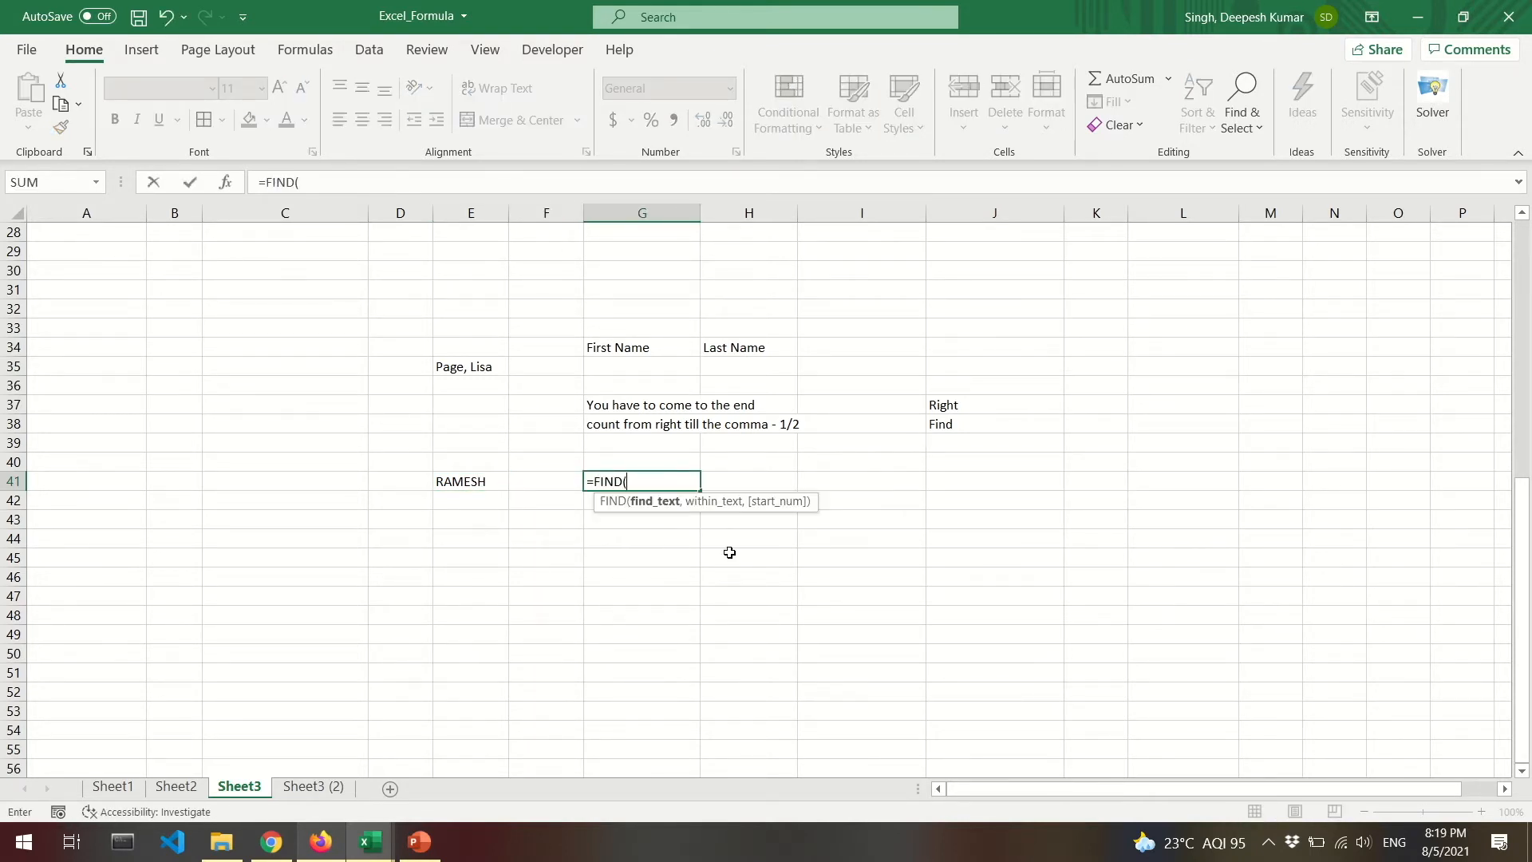
type("\"E\",")
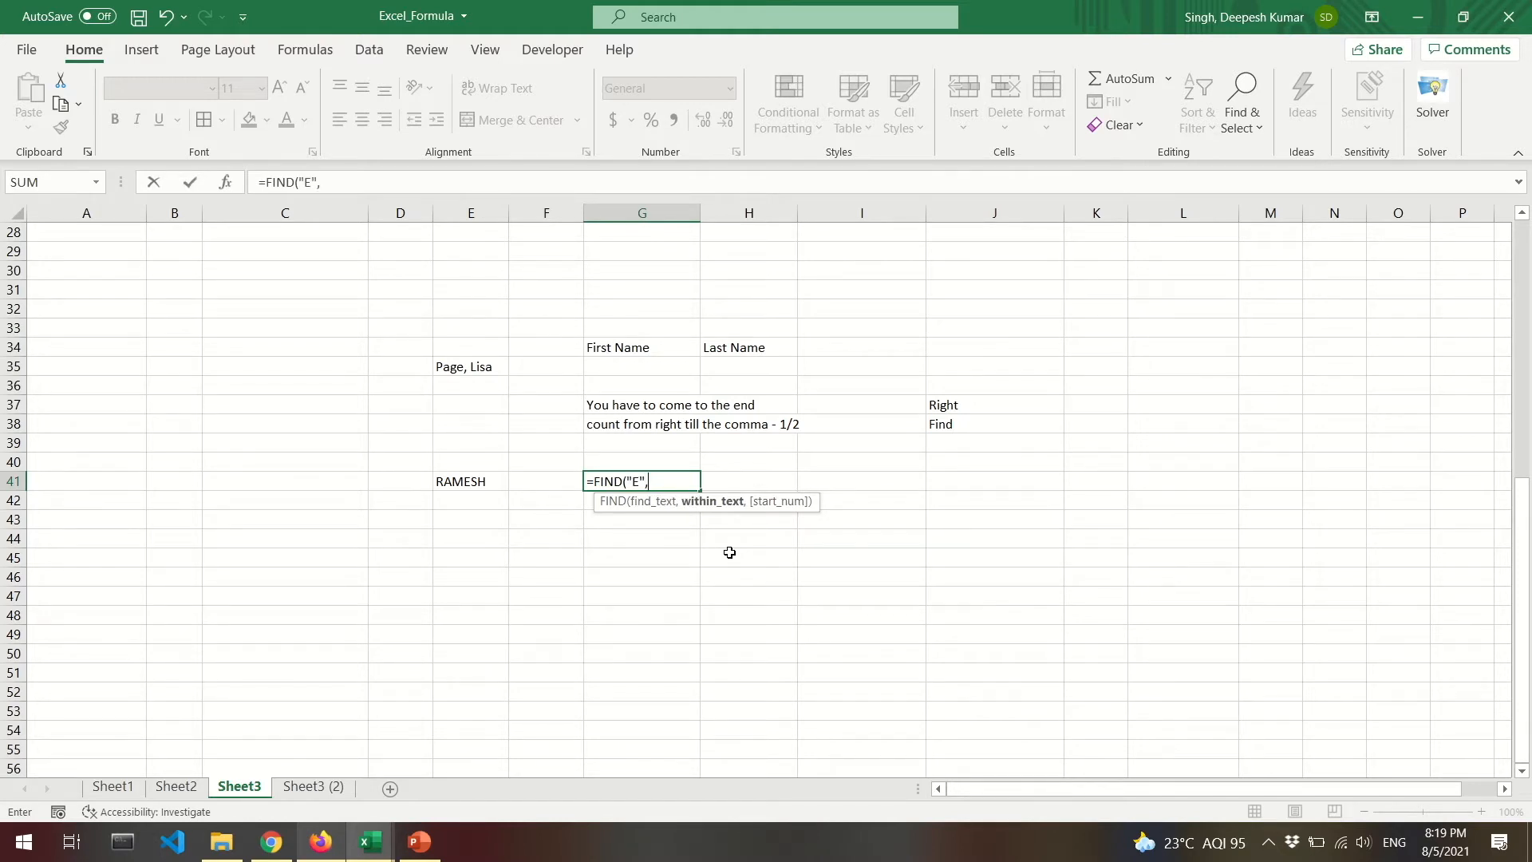
left_click(463, 481)
type(",")
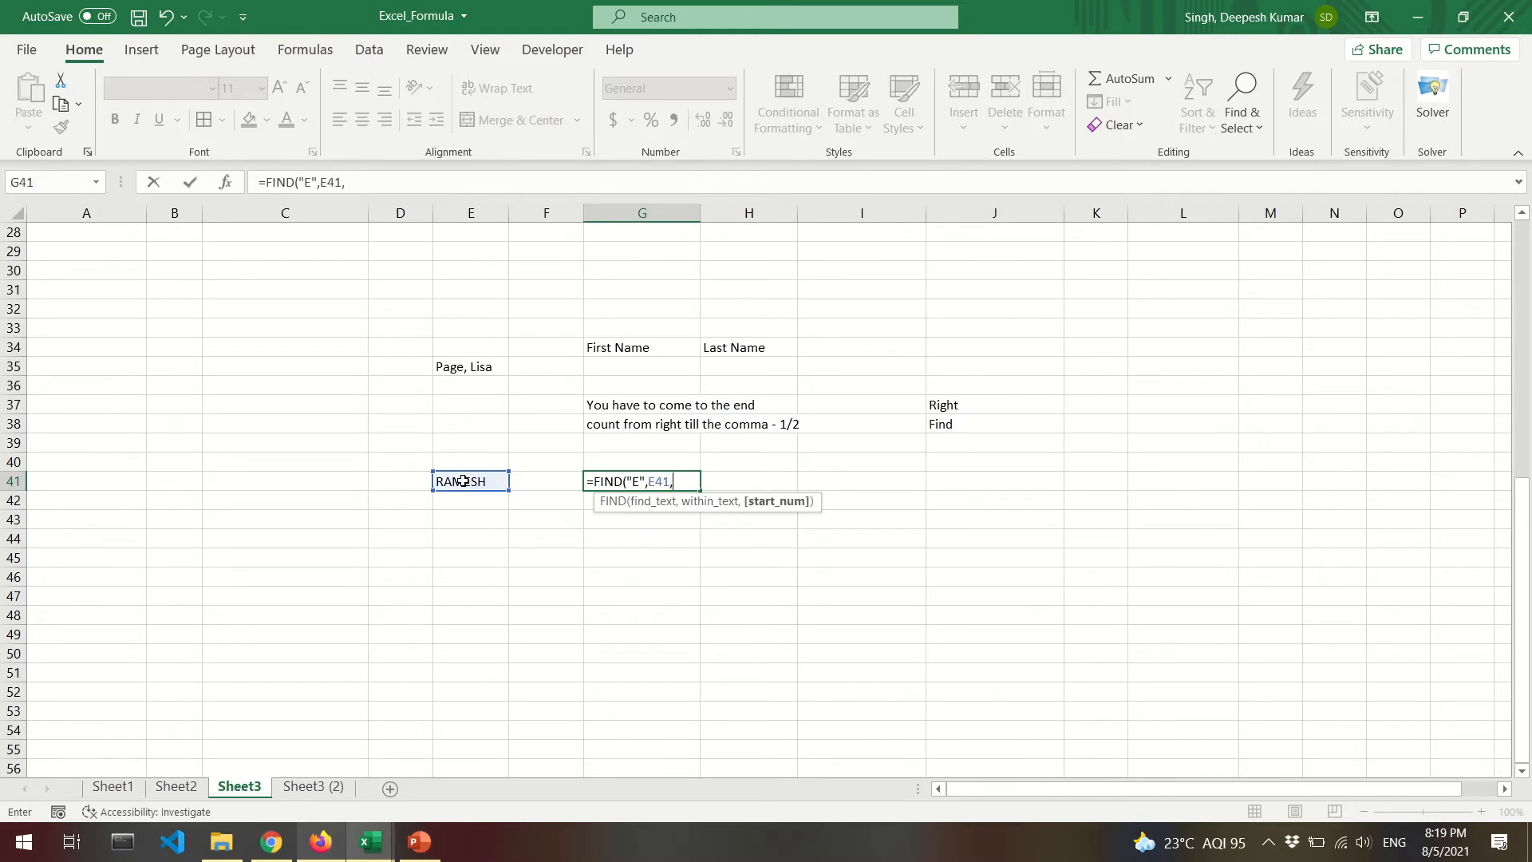
type("1)")
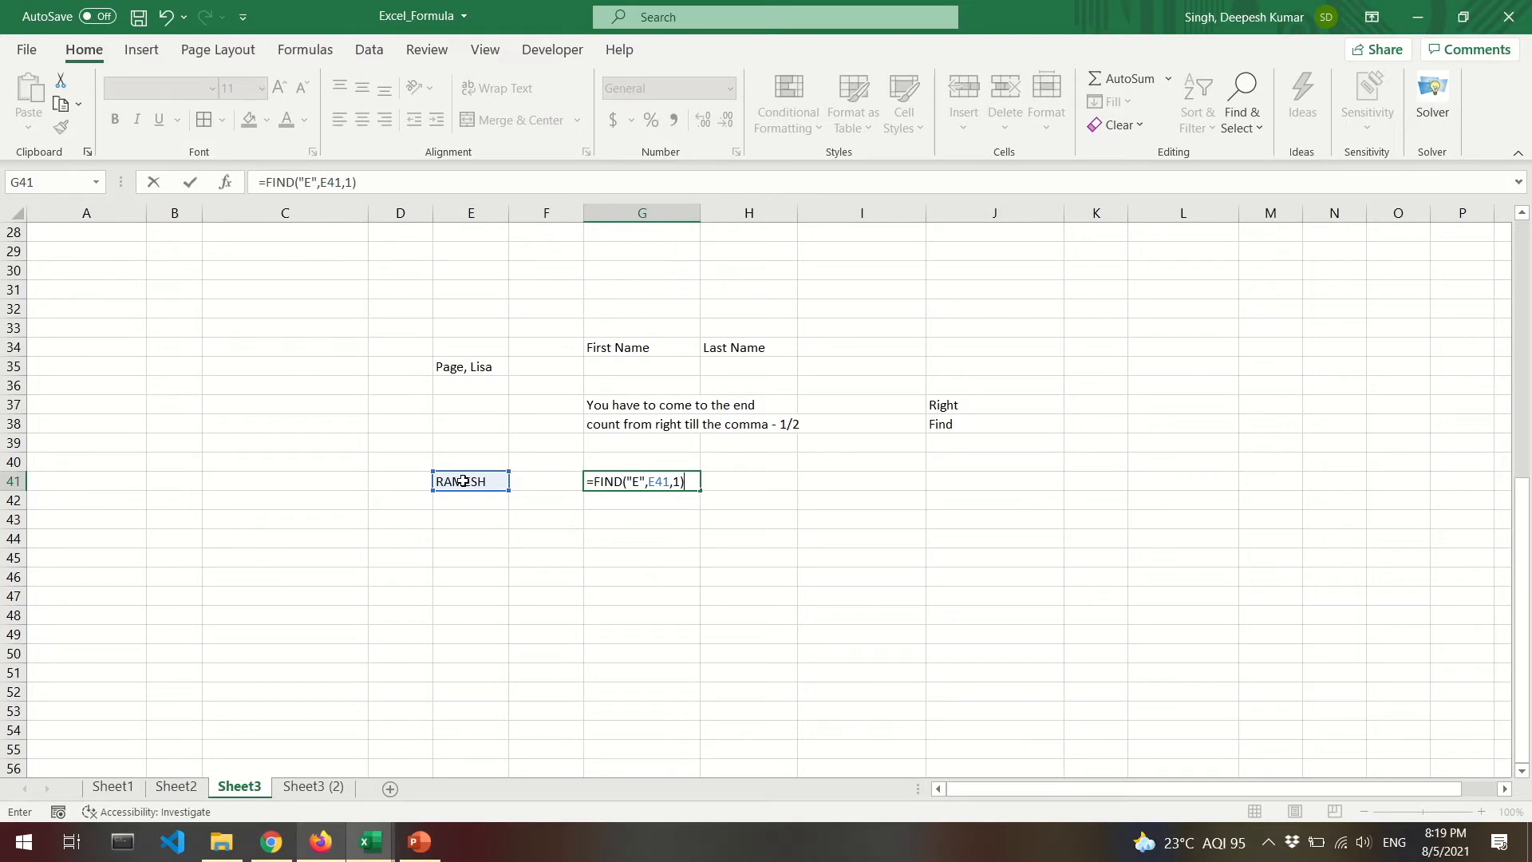
key("ctrl+Return")
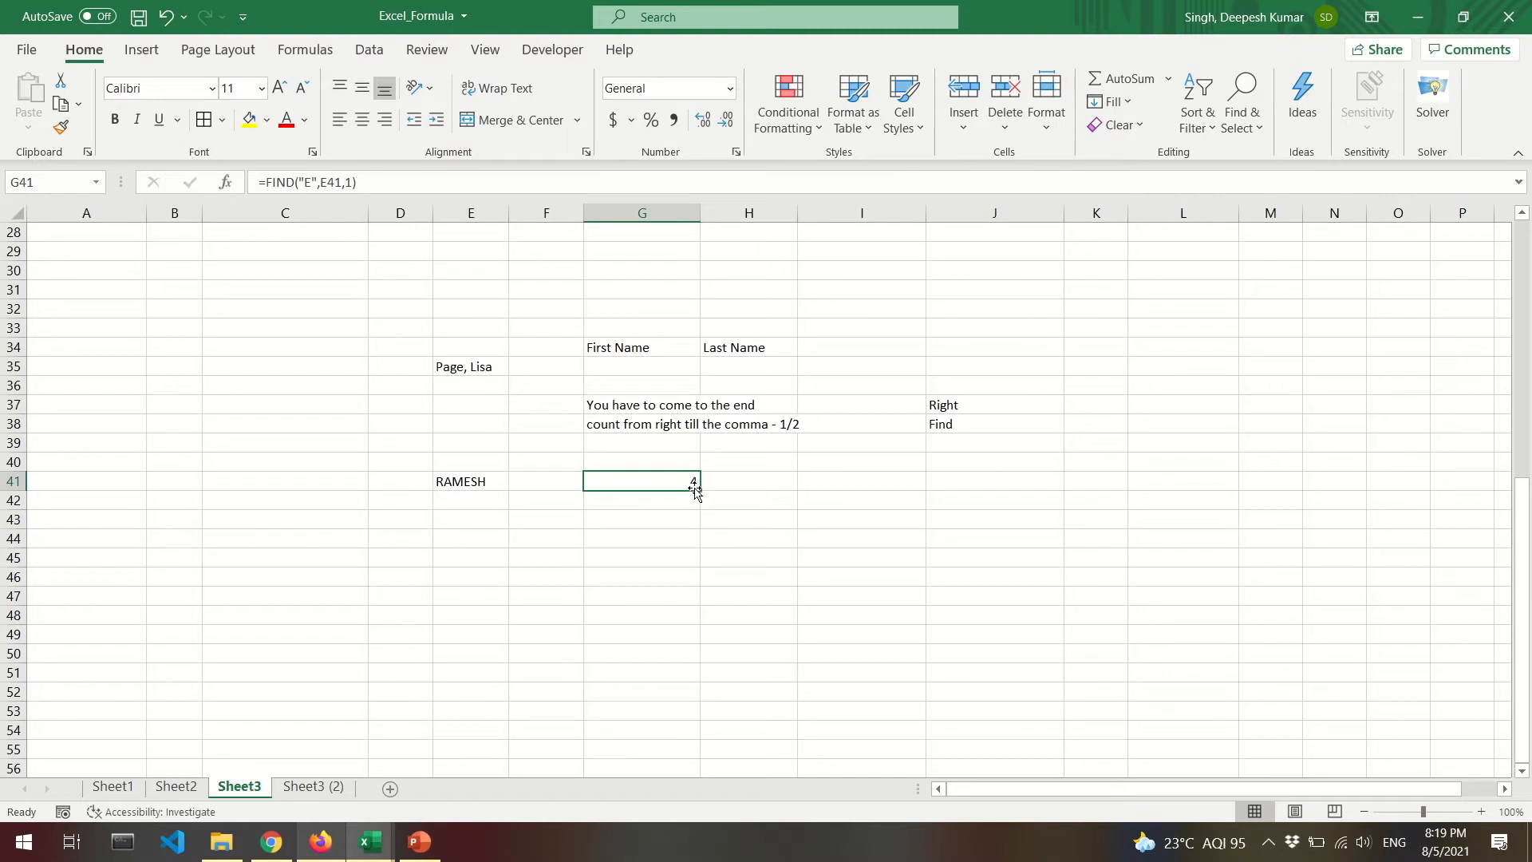
Review the sample name in E35 and the First/Last Name cells before working in G35.
left_click(647, 363)
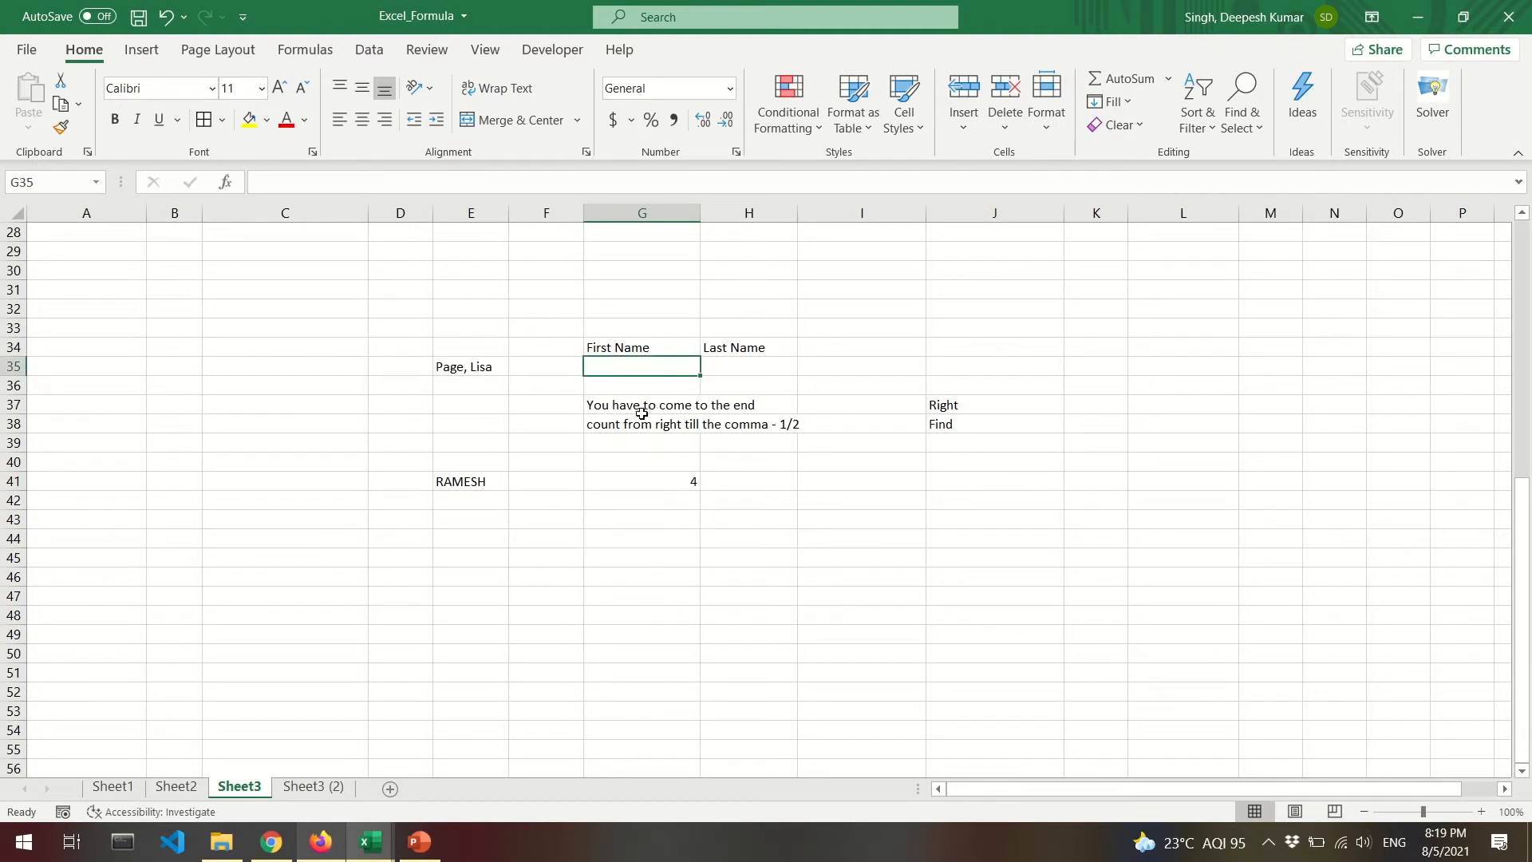
left_click_drag(642, 410, 638, 435)
left_click(481, 372)
left_click(609, 372)
left_click(721, 364)
left_click(667, 366)
Enter =RIGHT(E35,FIND(",",E35,1)) in G35 so it returns the first name.
type("=rig")
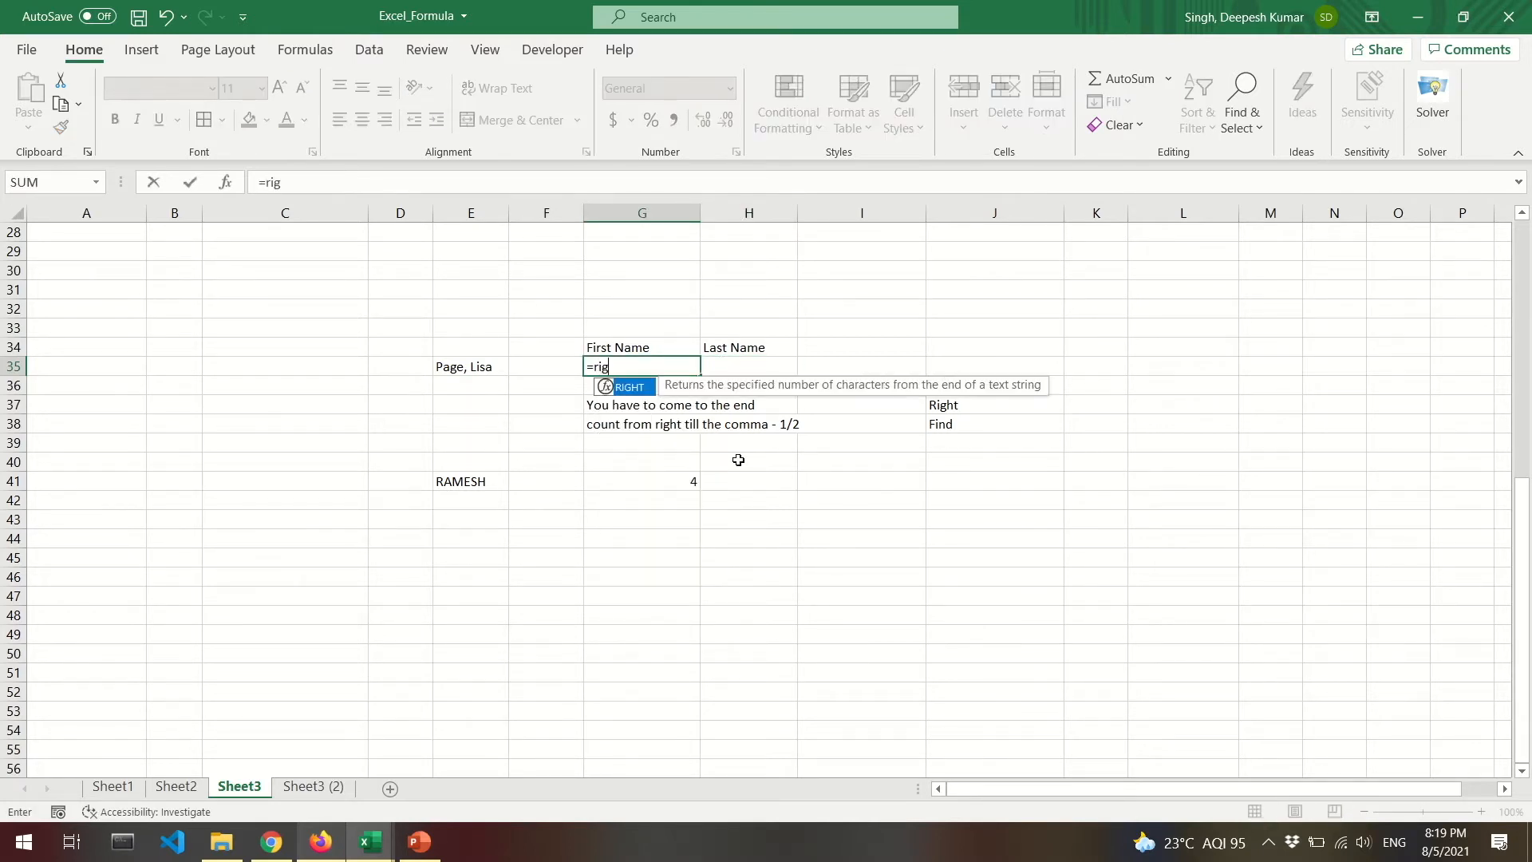
key("Tab")
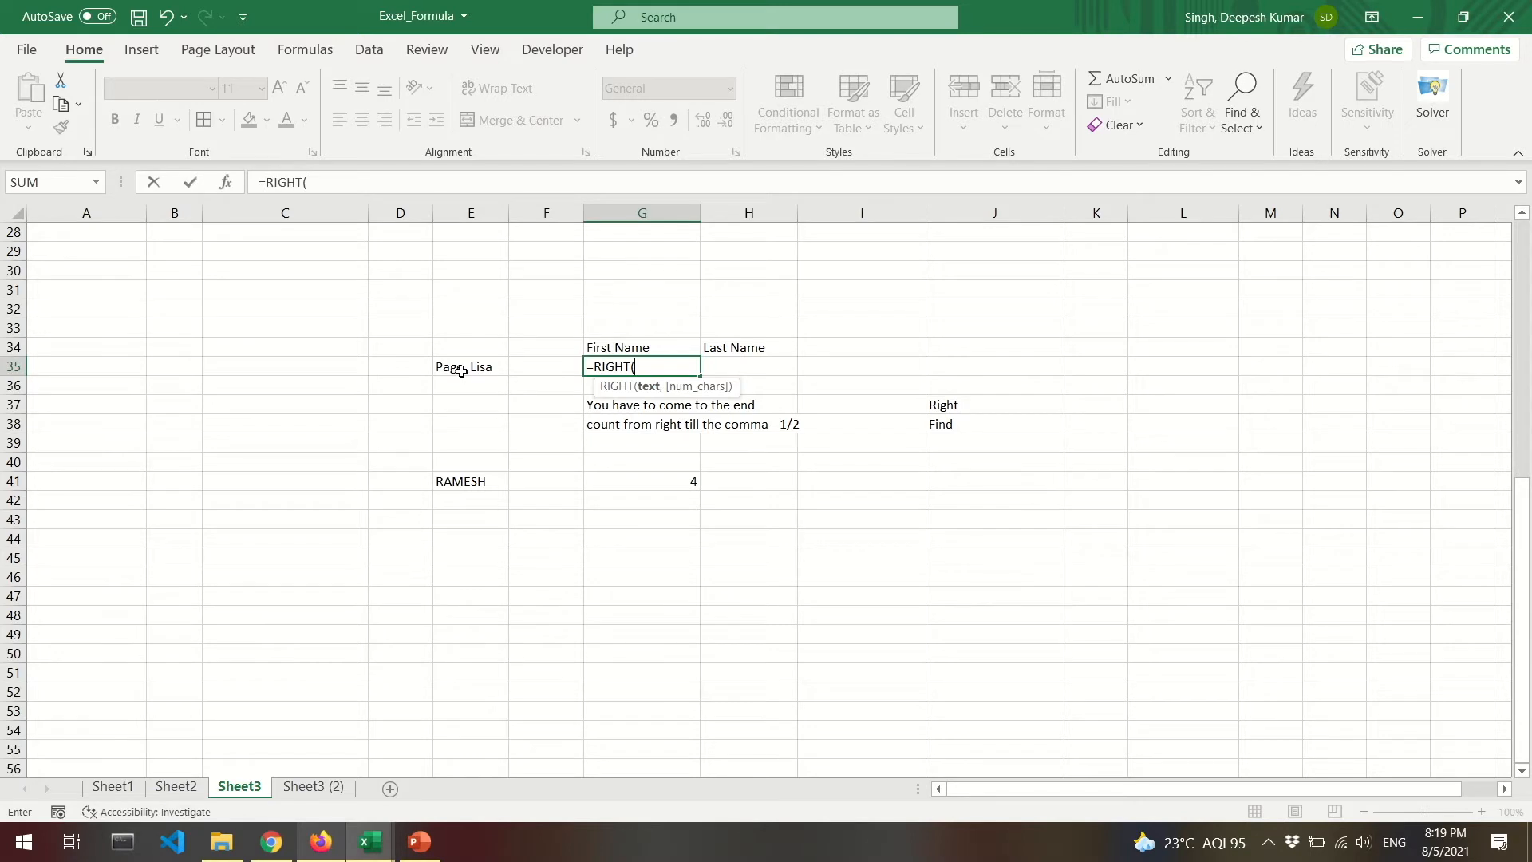
left_click(463, 369)
type(",")
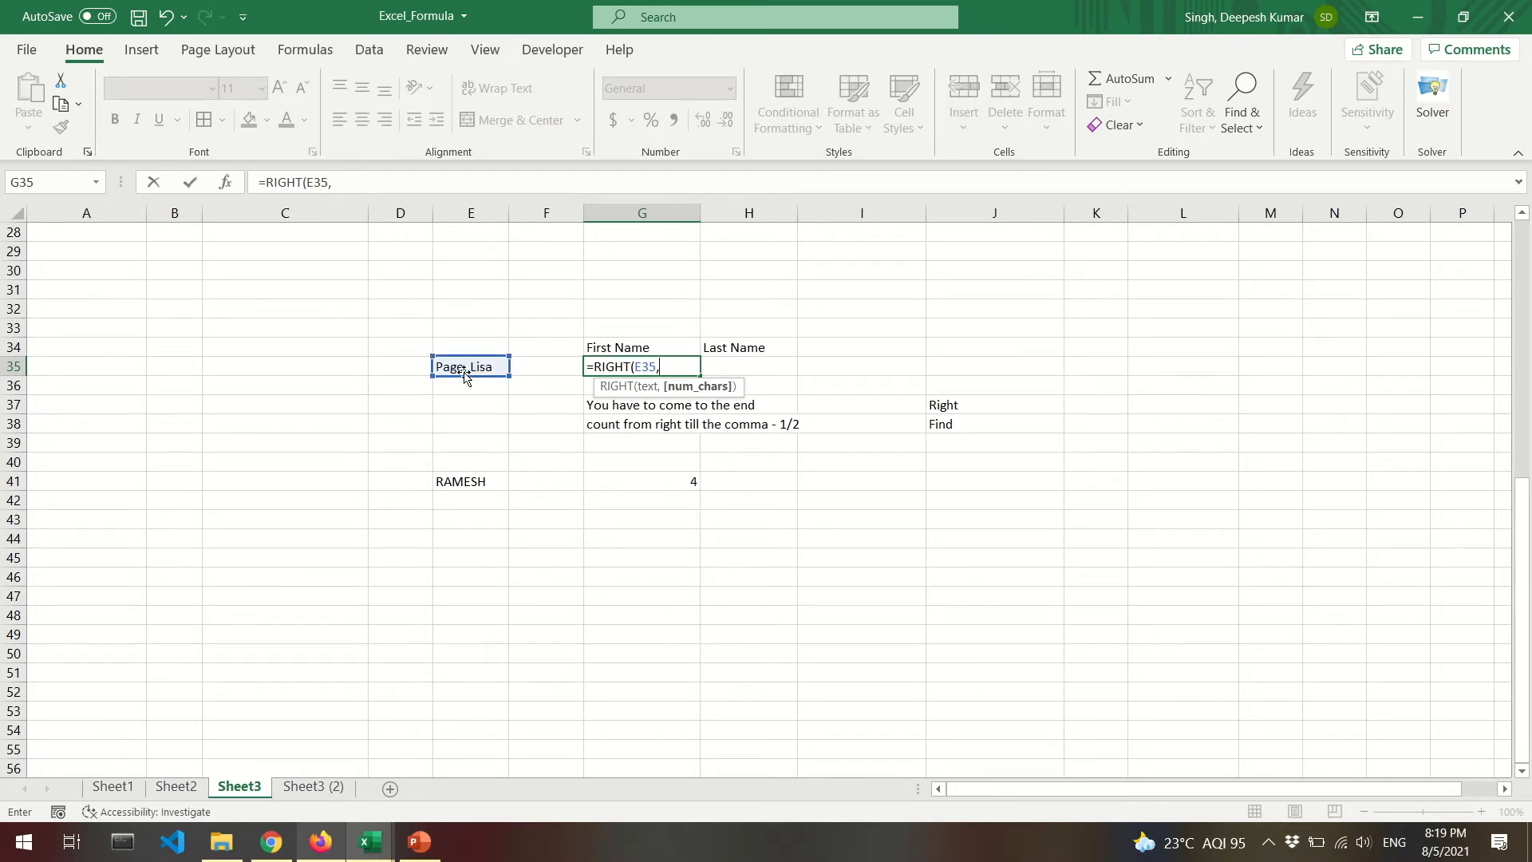
type("FIND(")
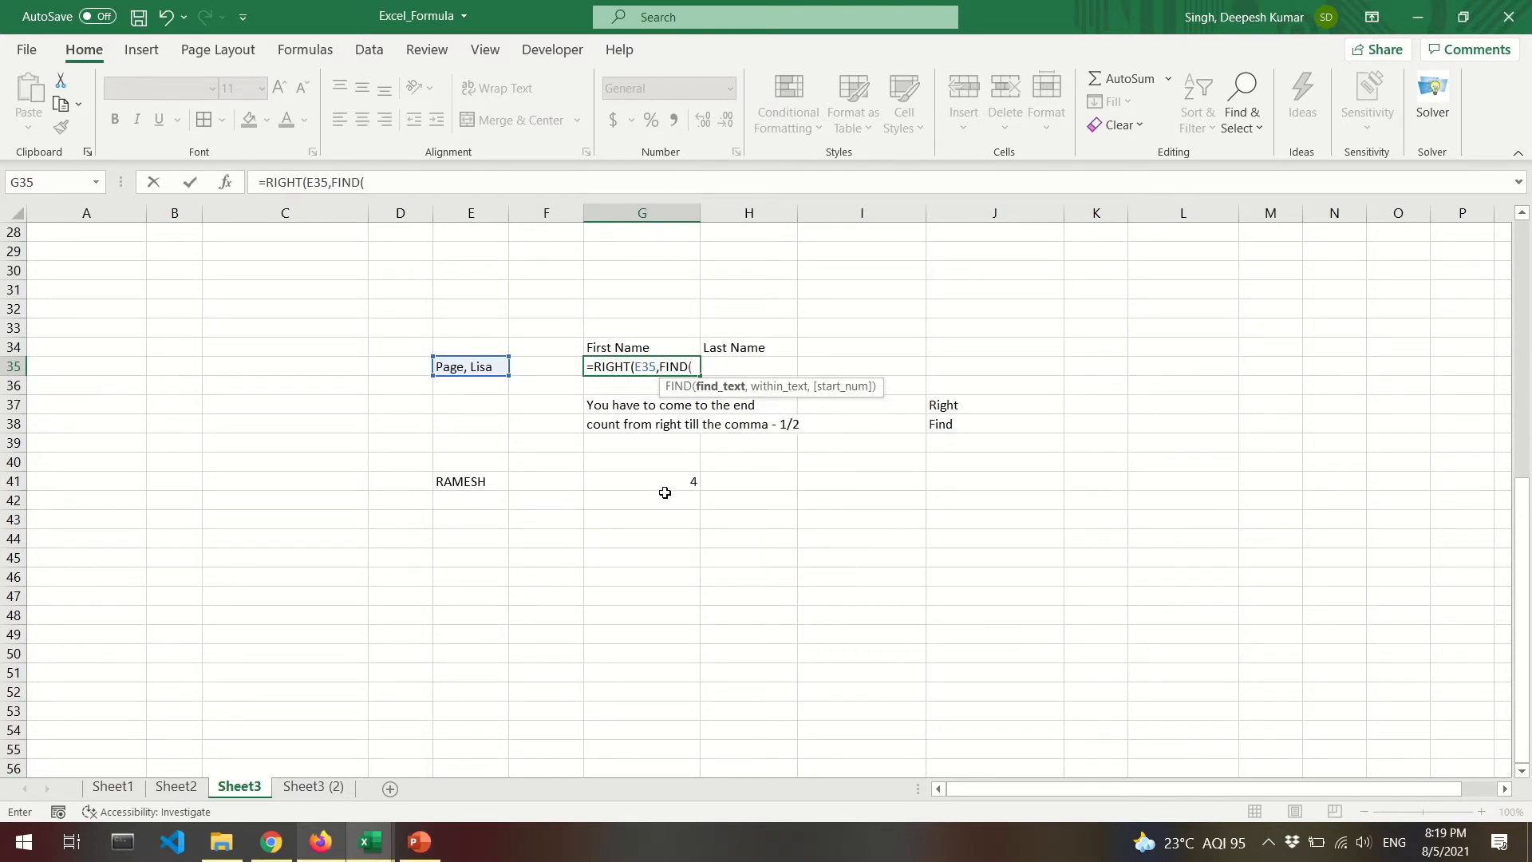
type("\",\",")
left_click(474, 363)
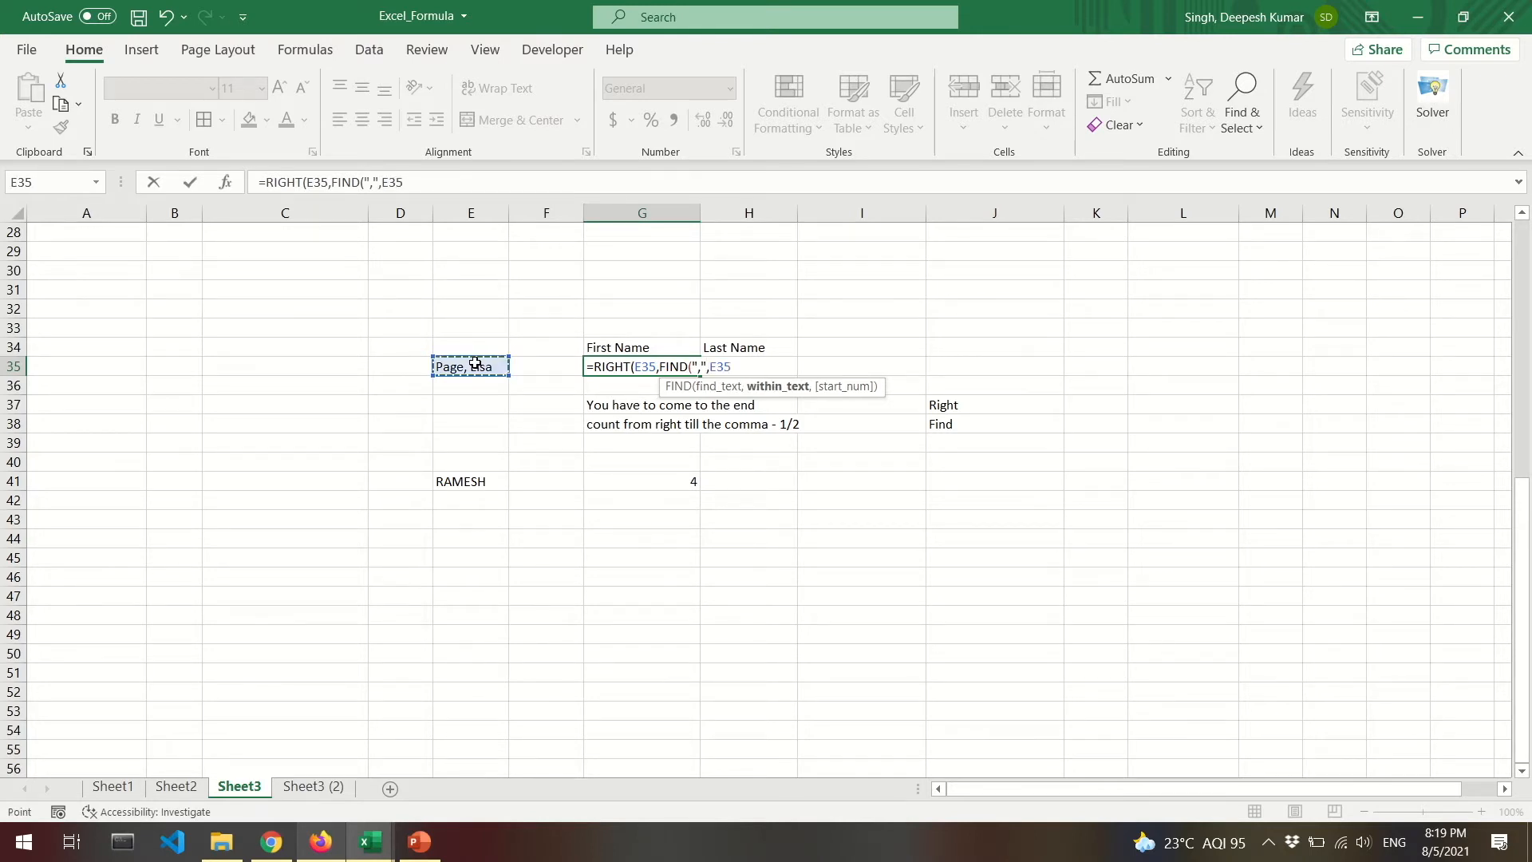
type(",1")
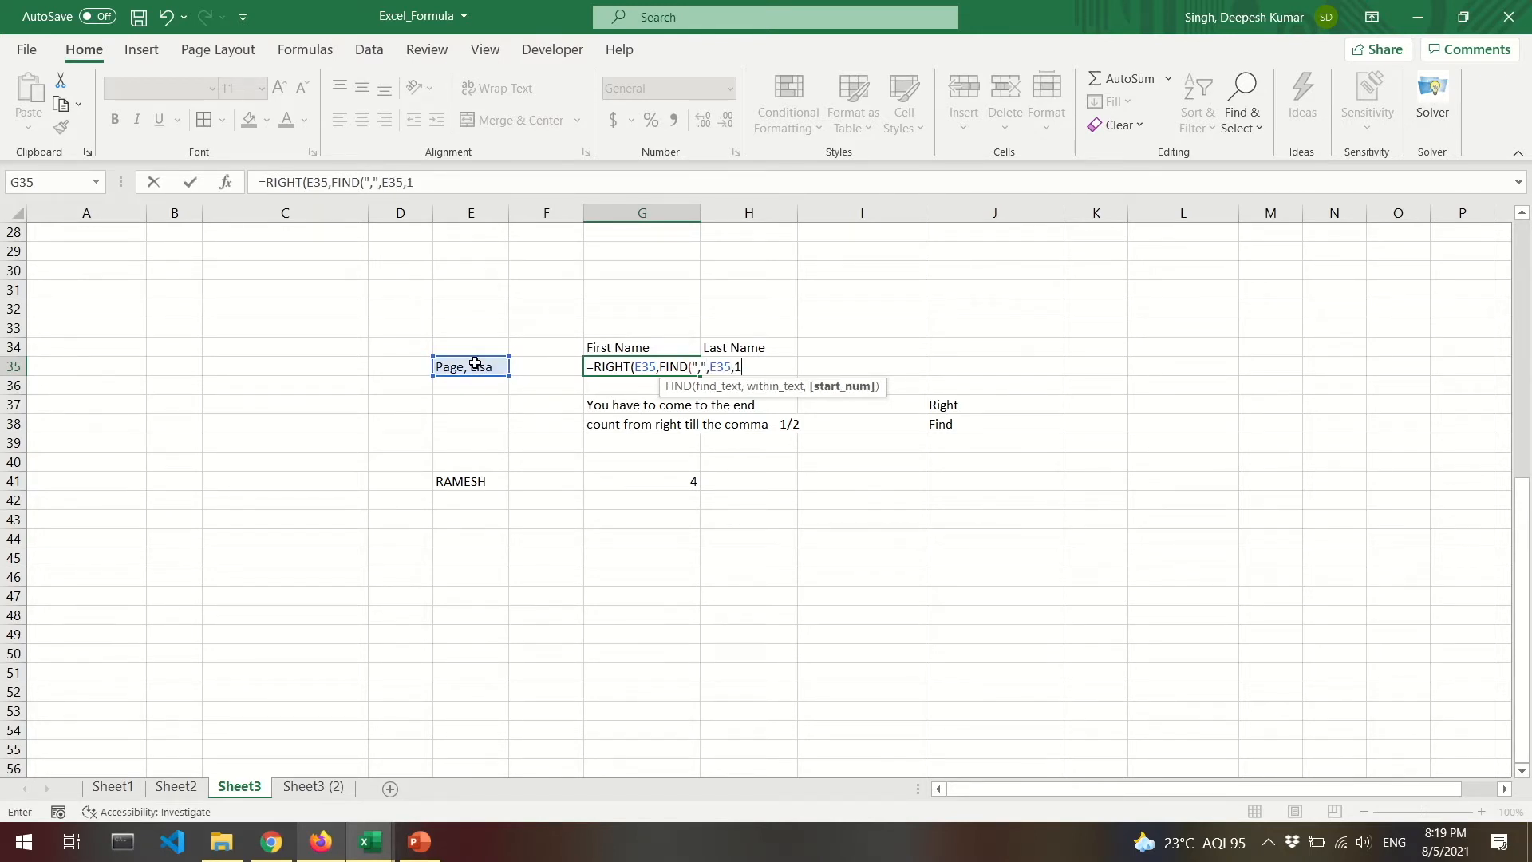
type(")")
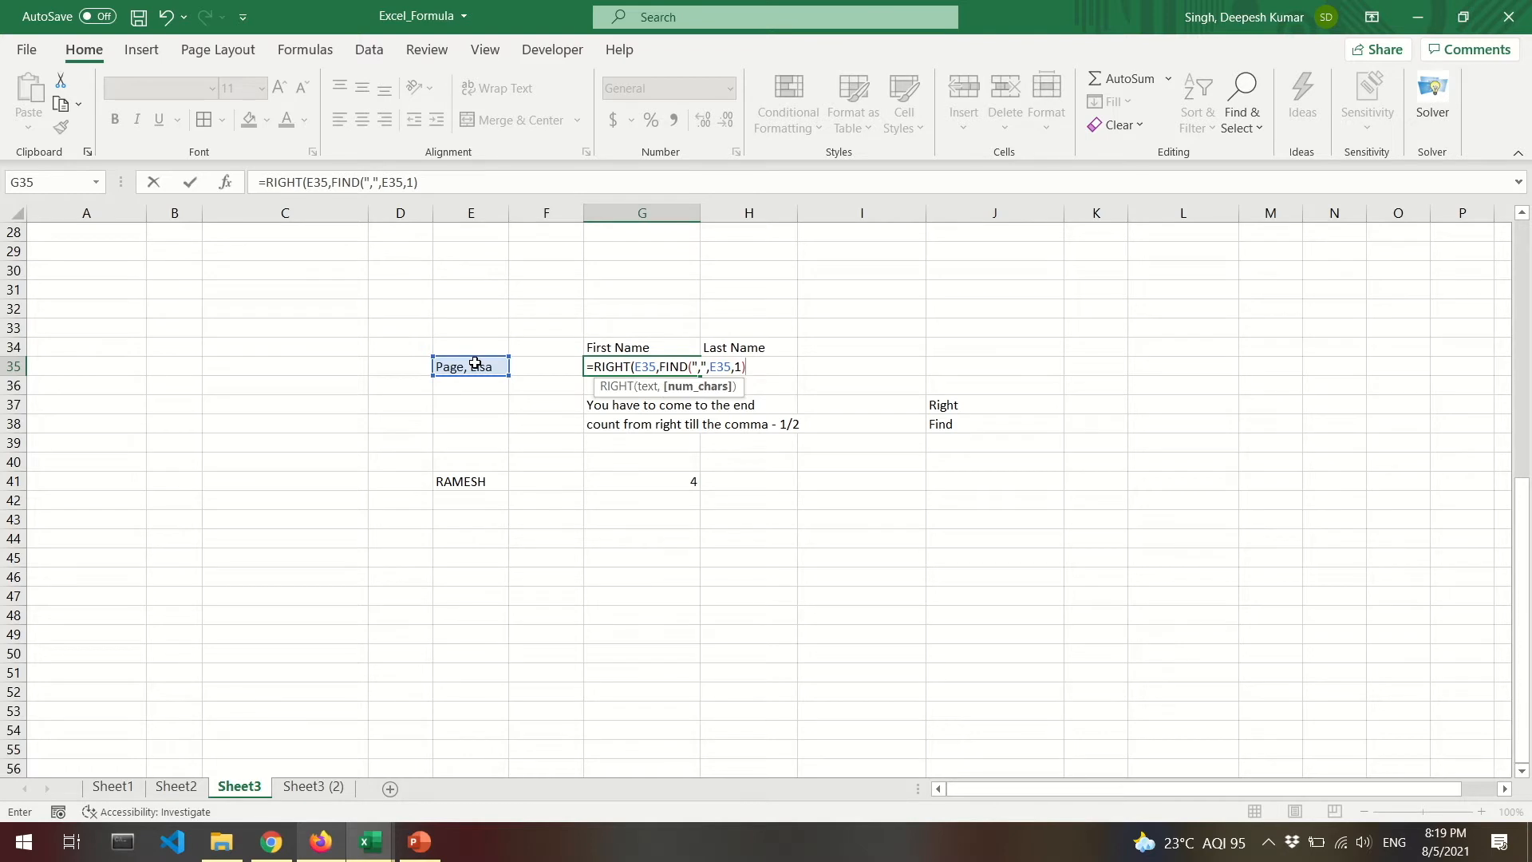
type(")")
key("ctrl+Return")
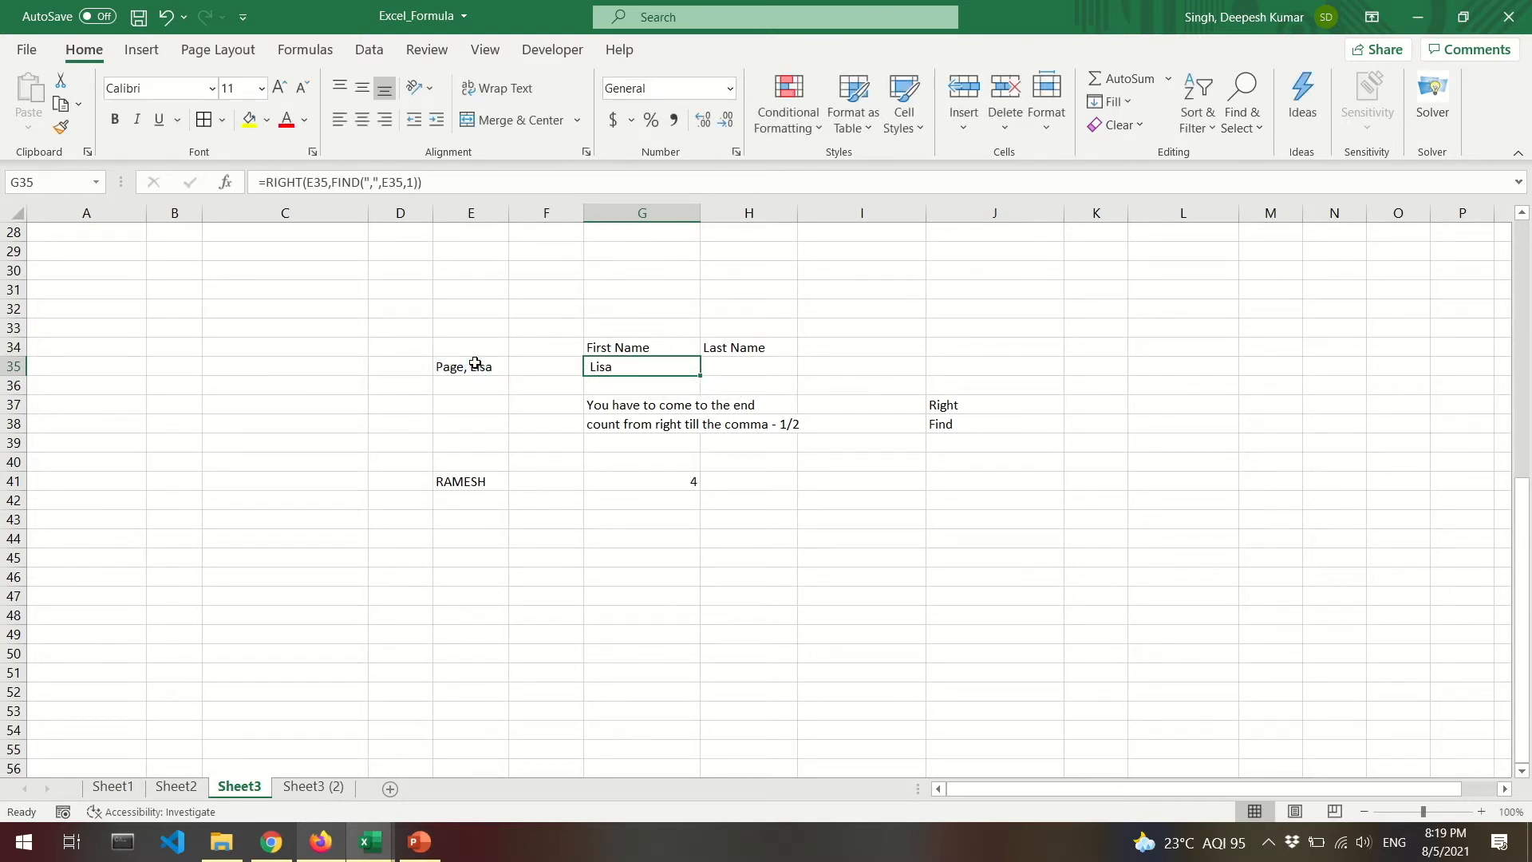
key("Right")
type("=")
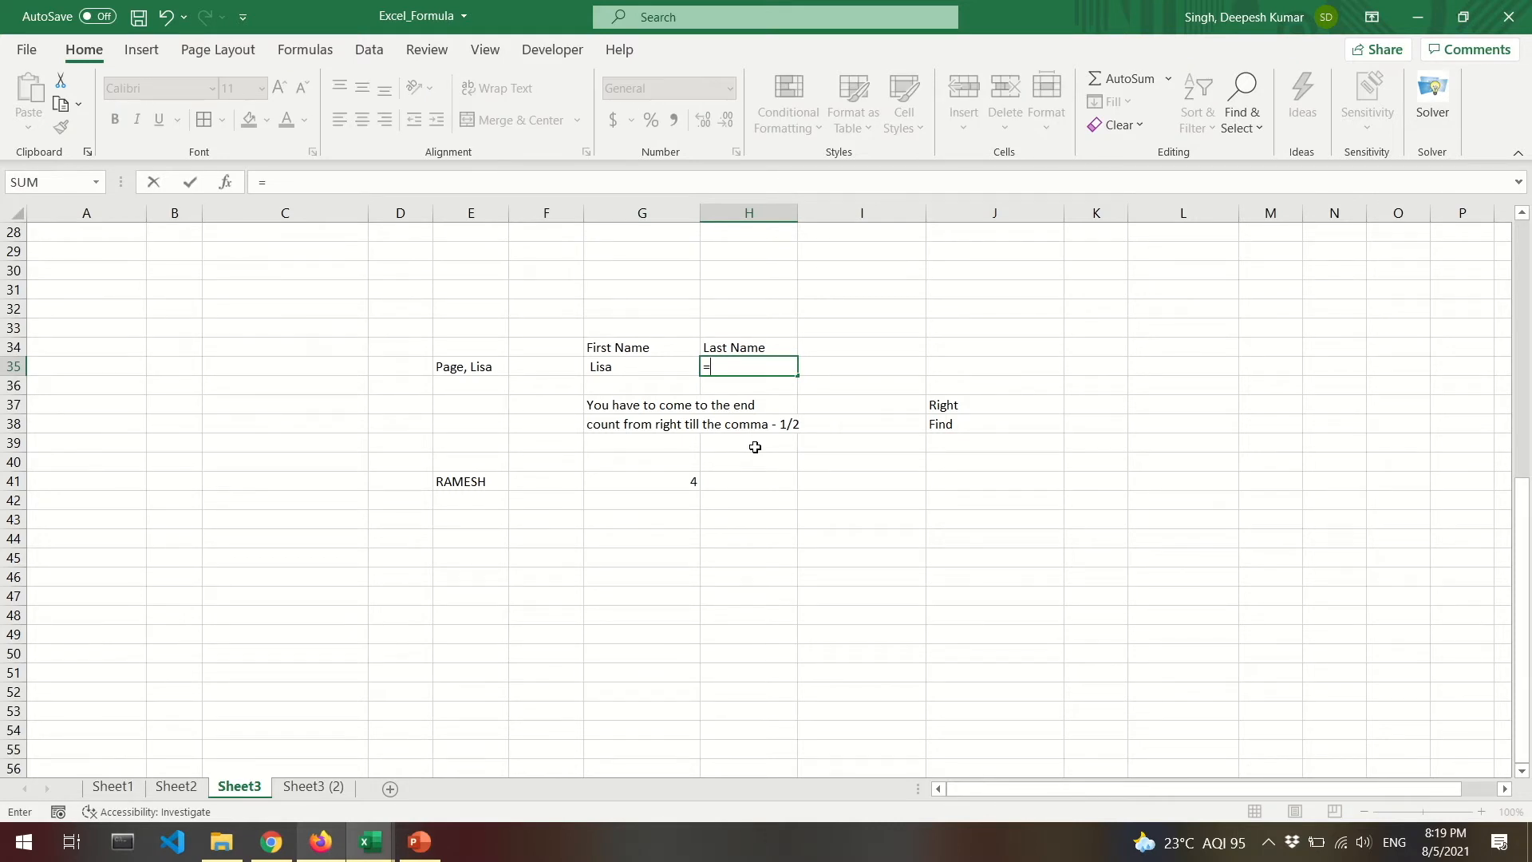
type("left")
Complete H35's formula =LEFT(E35,FIND(",",E35,1)), returning the surname with a trailing comma.
key("Tab")
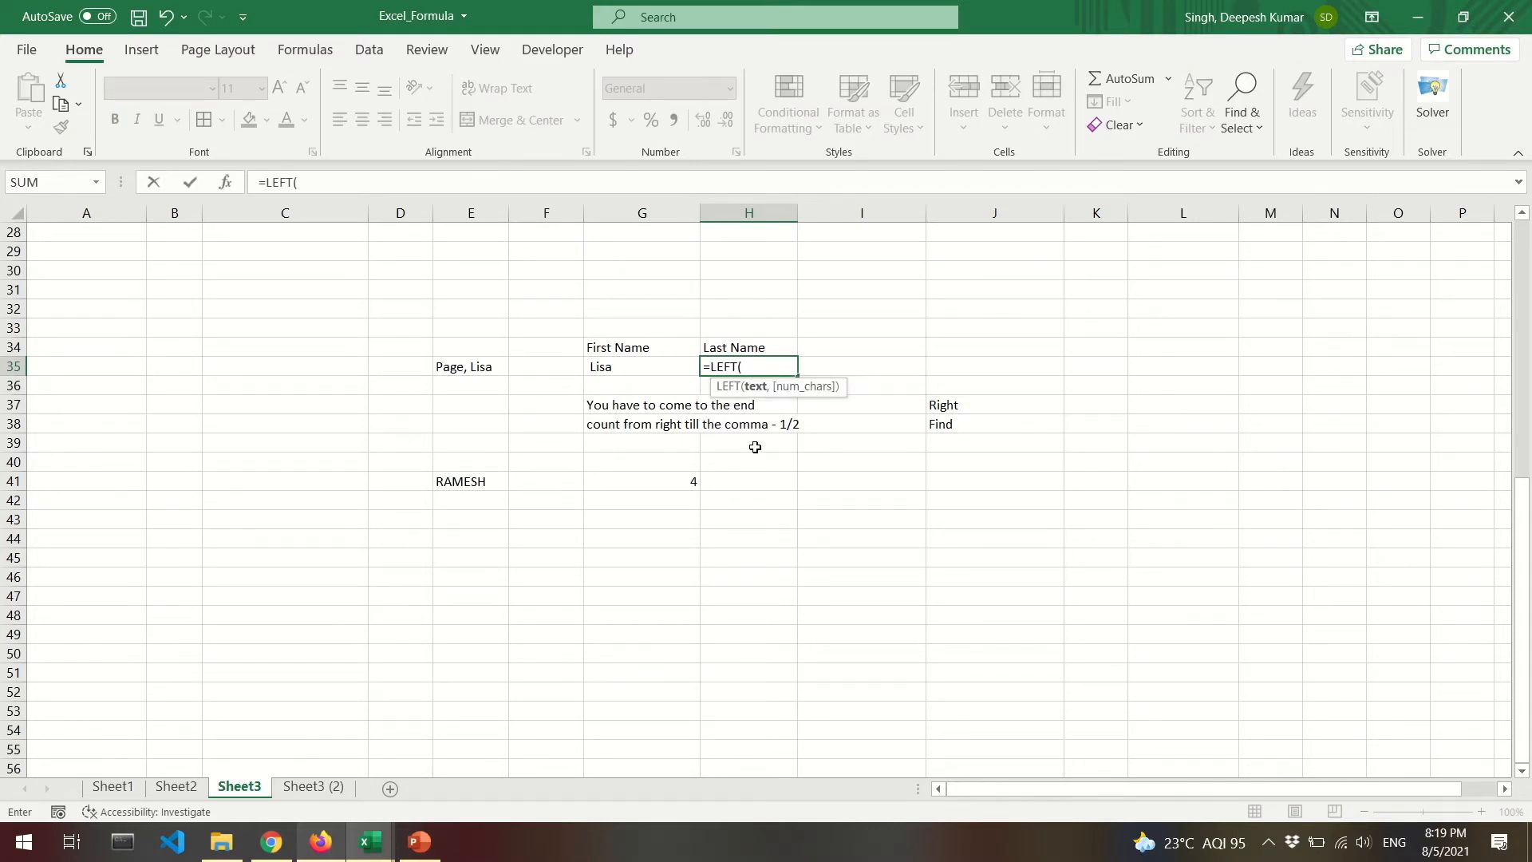
left_click(475, 367)
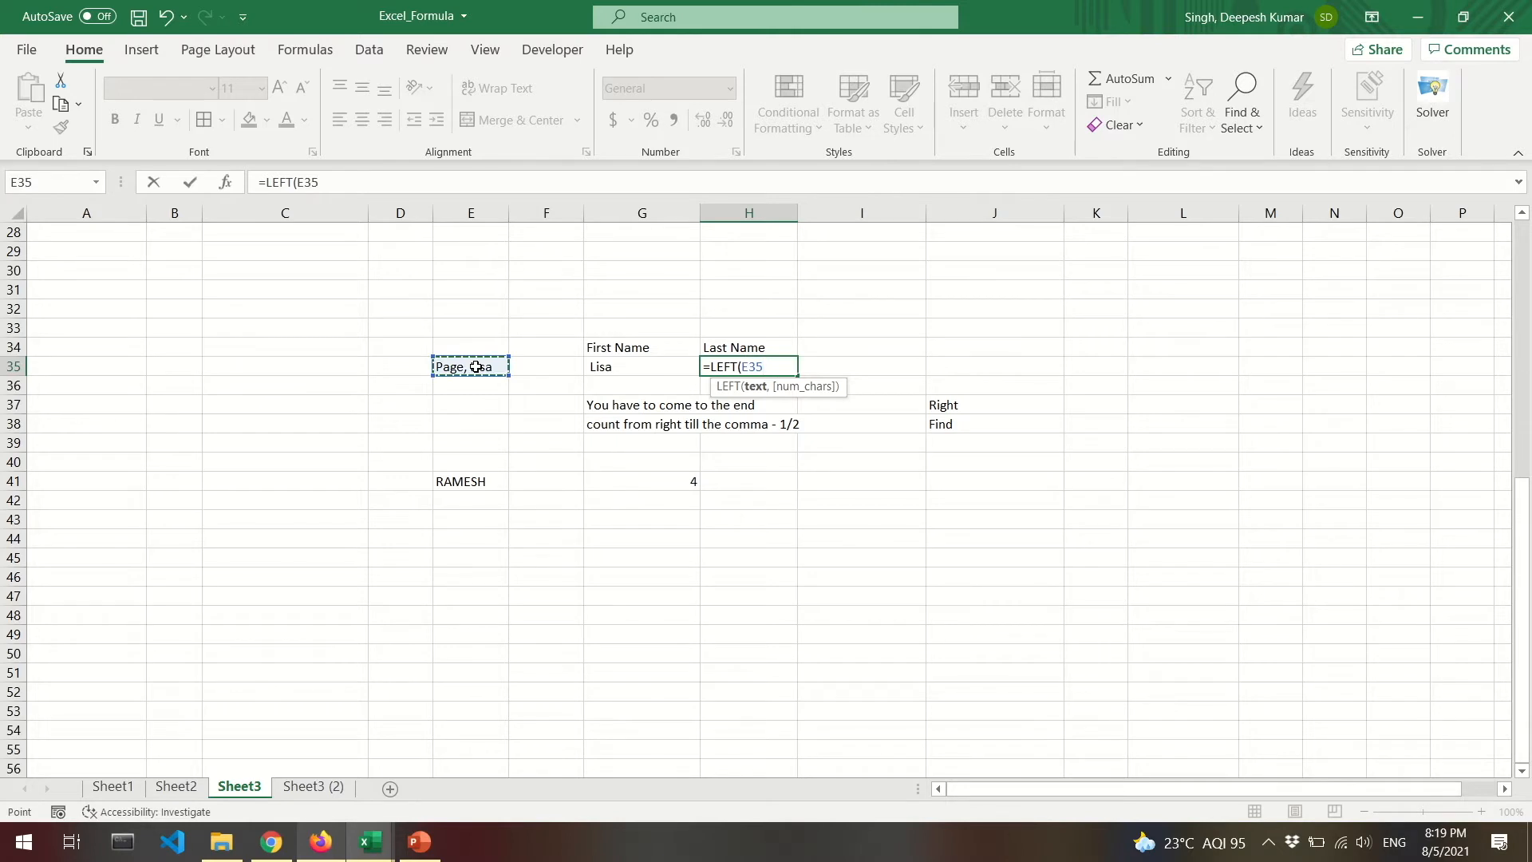
type(",FIND(\"")
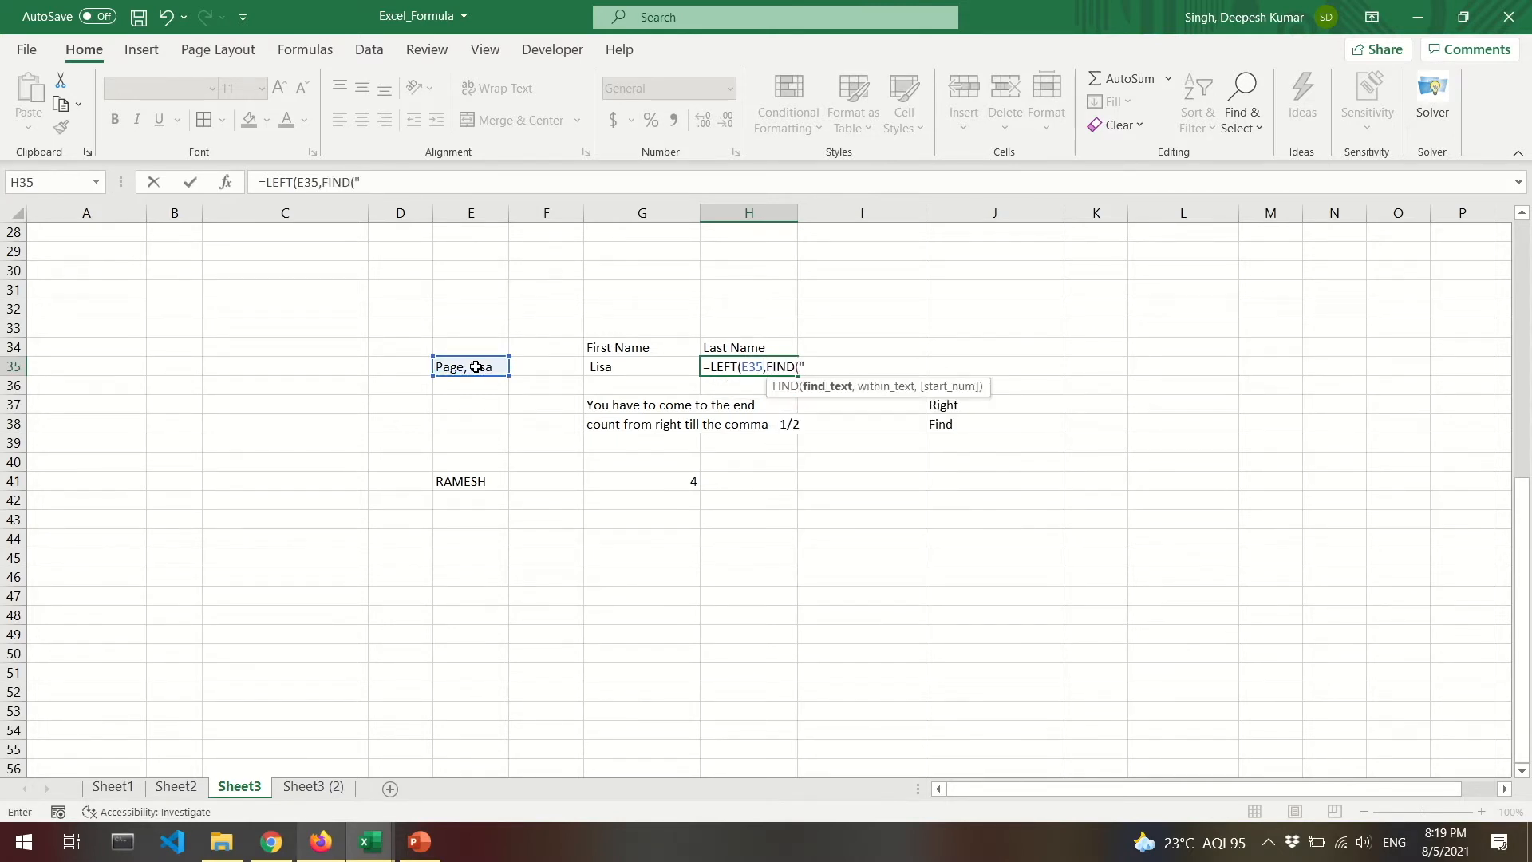
type(",\",")
left_click(487, 370)
type(",1))")
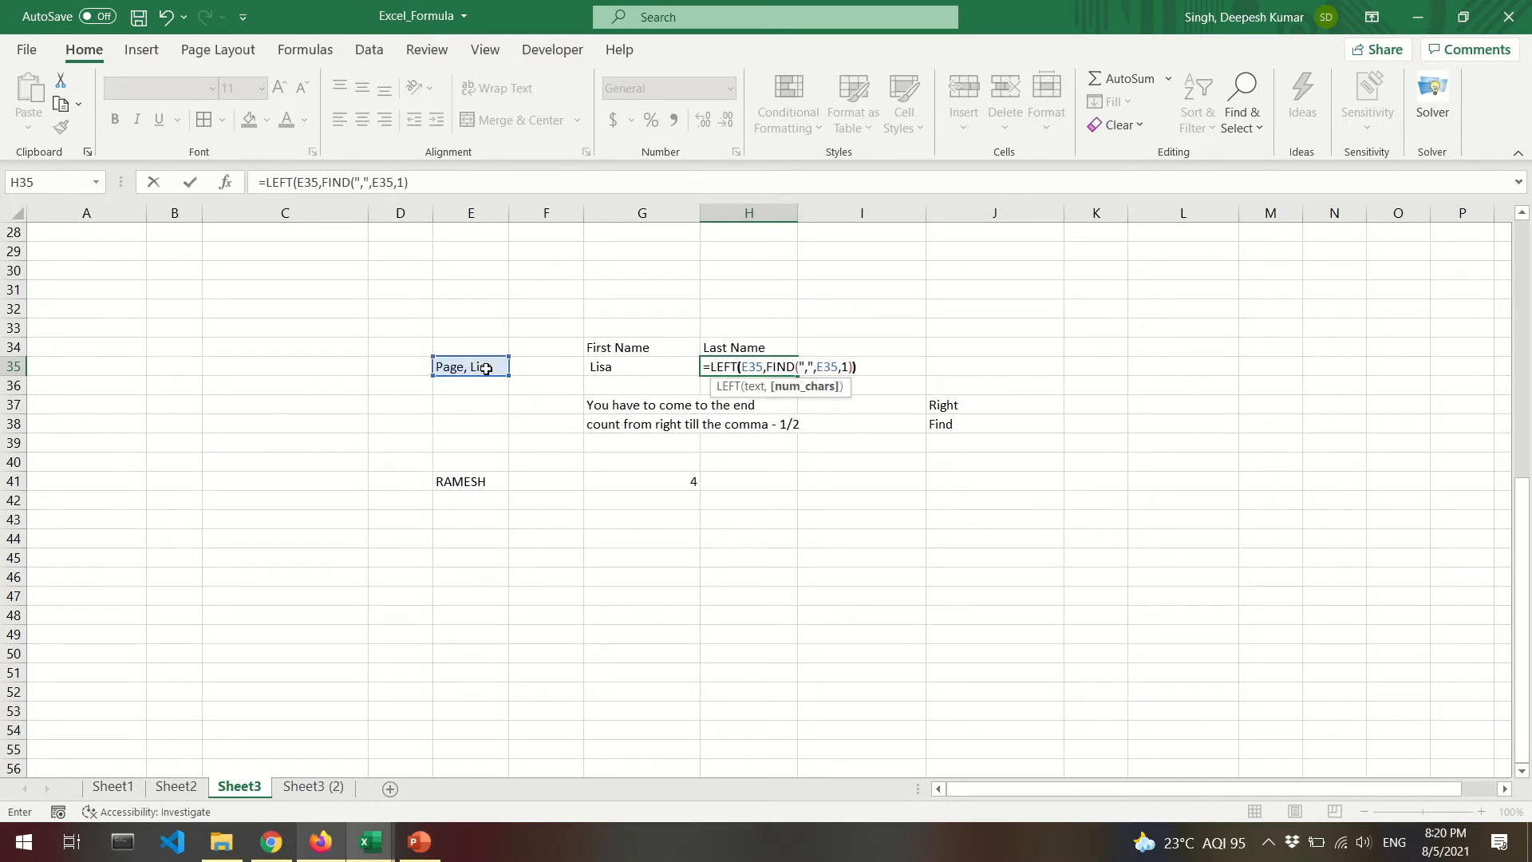
key("Return")
Copy both name formulas in G35:H35.
key("Up")
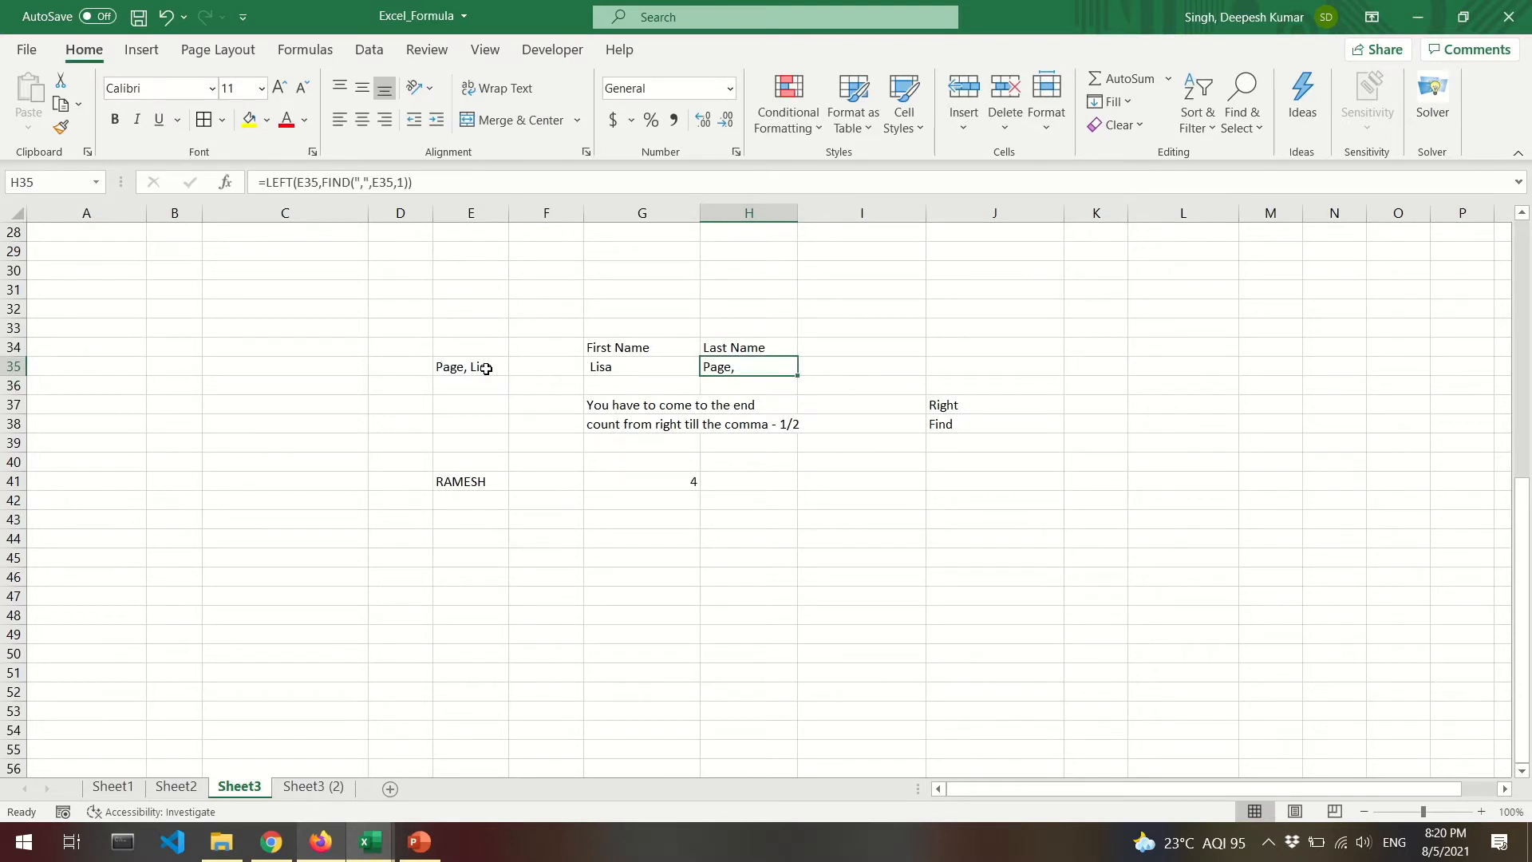
key("shift+Left")
key("ctrl+c")
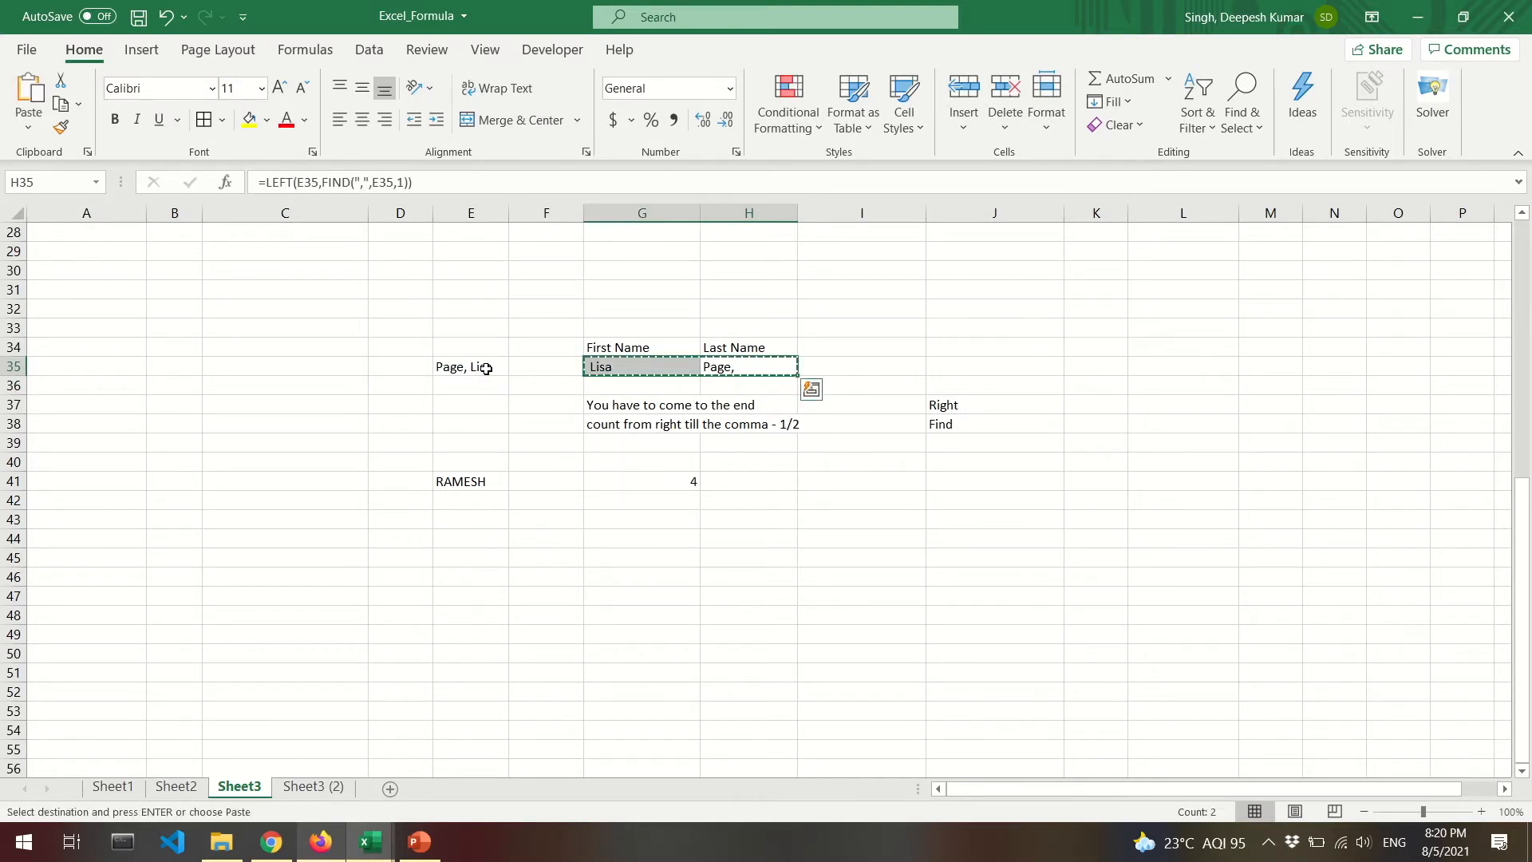
Paste the two name formulas into I2:J2.
scroll(642, 423, "up", 9)
left_click_drag(862, 252, 948, 253)
key("ctrl+v")
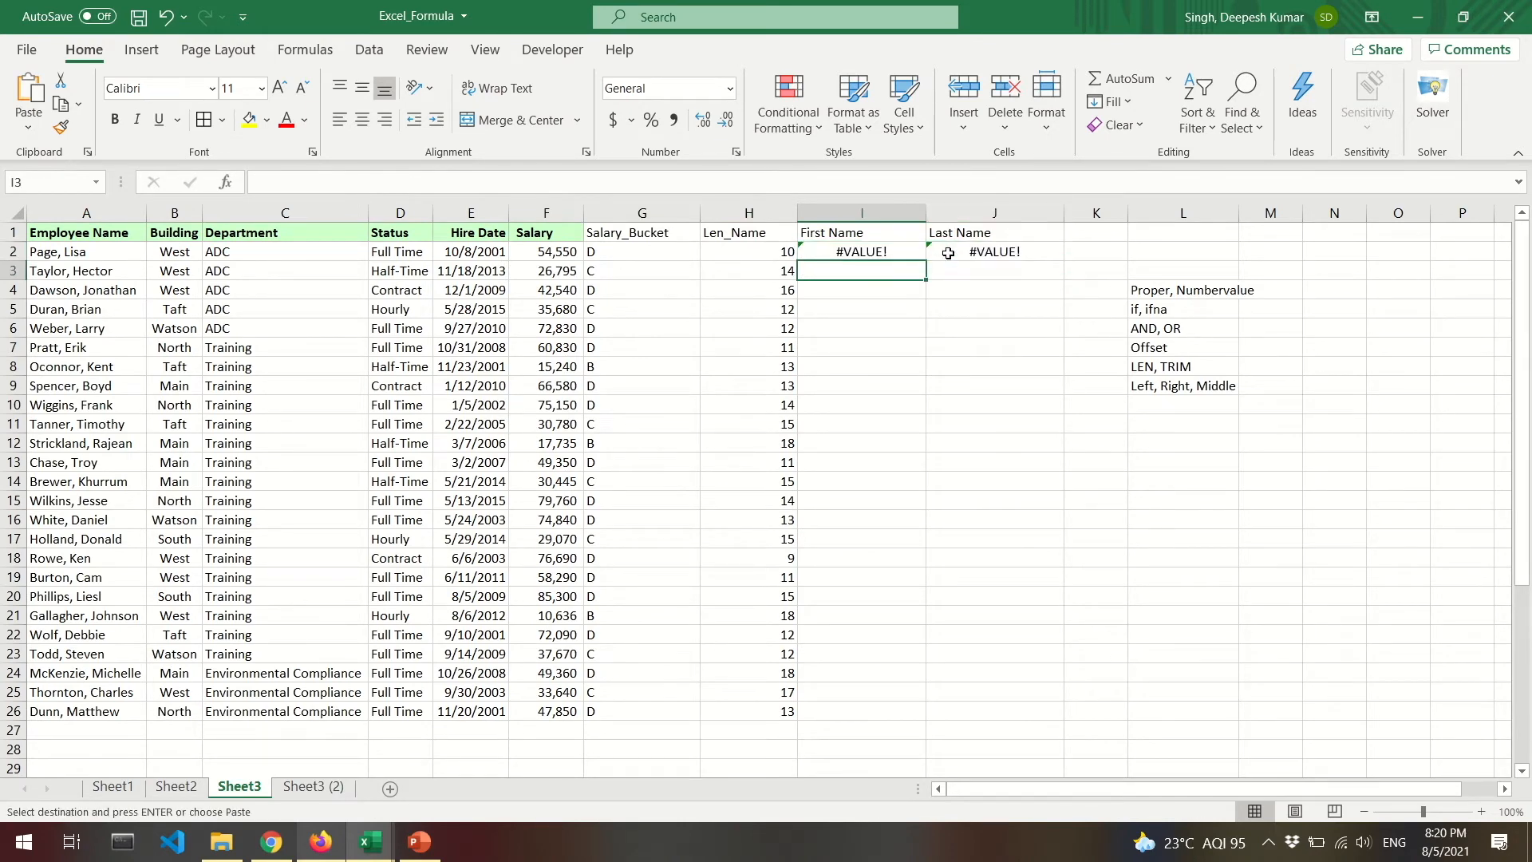
Change both G2 references in I2's First Name formula to A2.
key("F2")
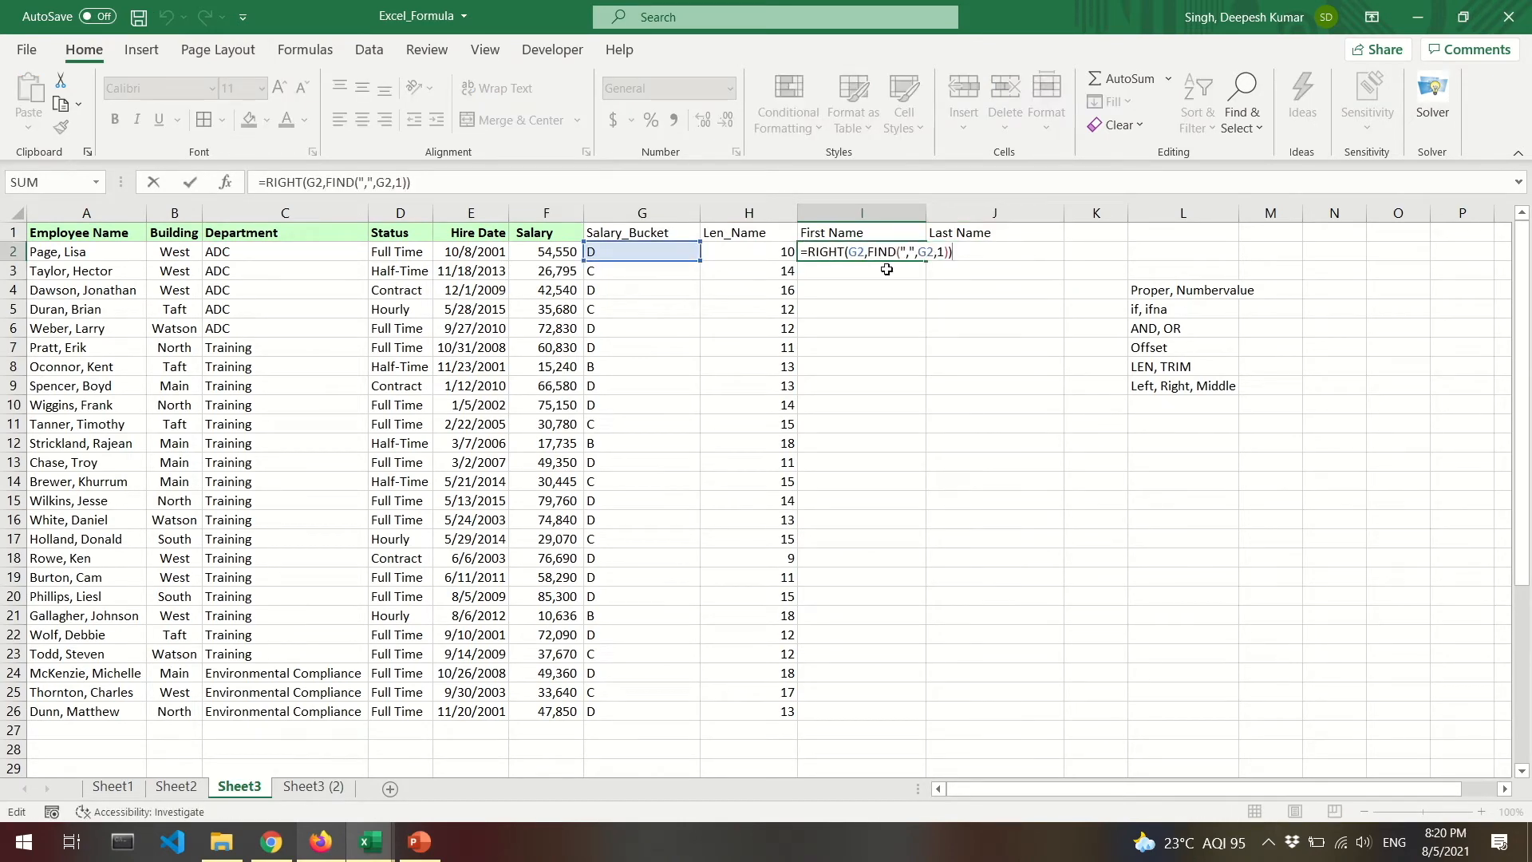
key("Escape")
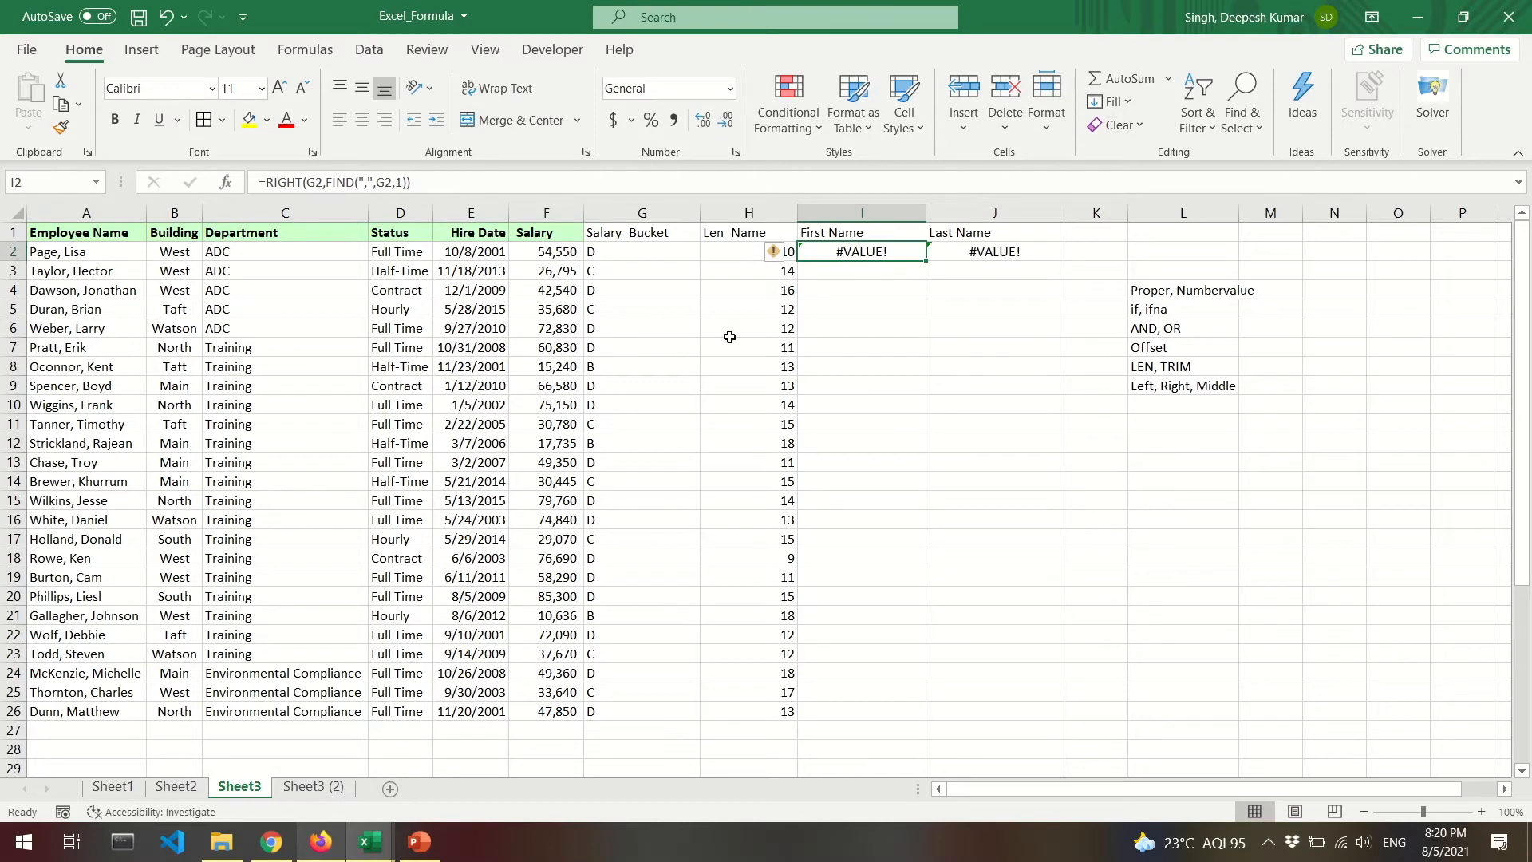
left_click(316, 182)
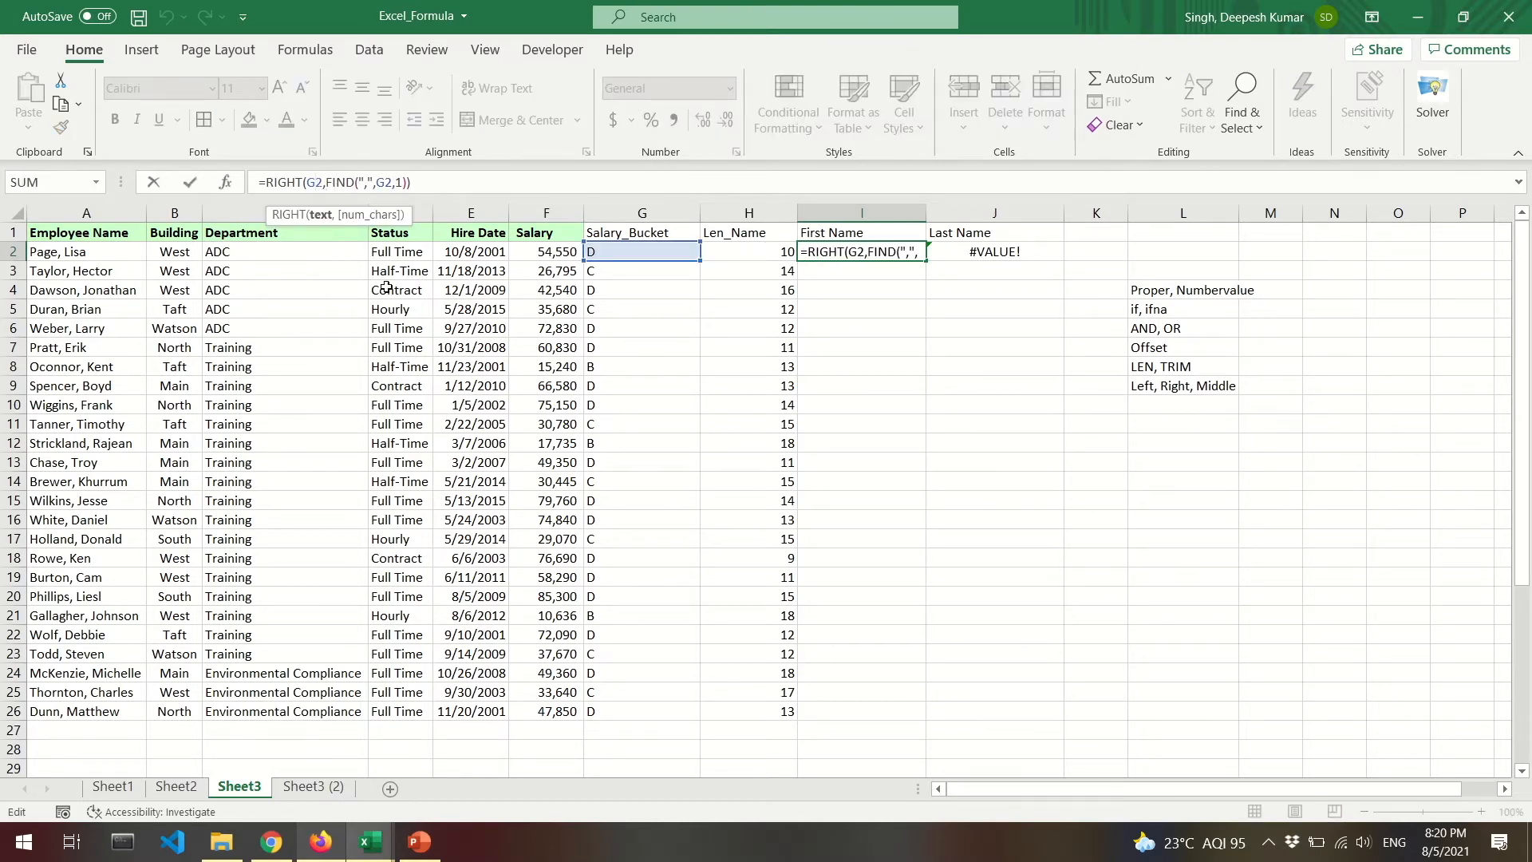
key("BackSpace")
type("a")
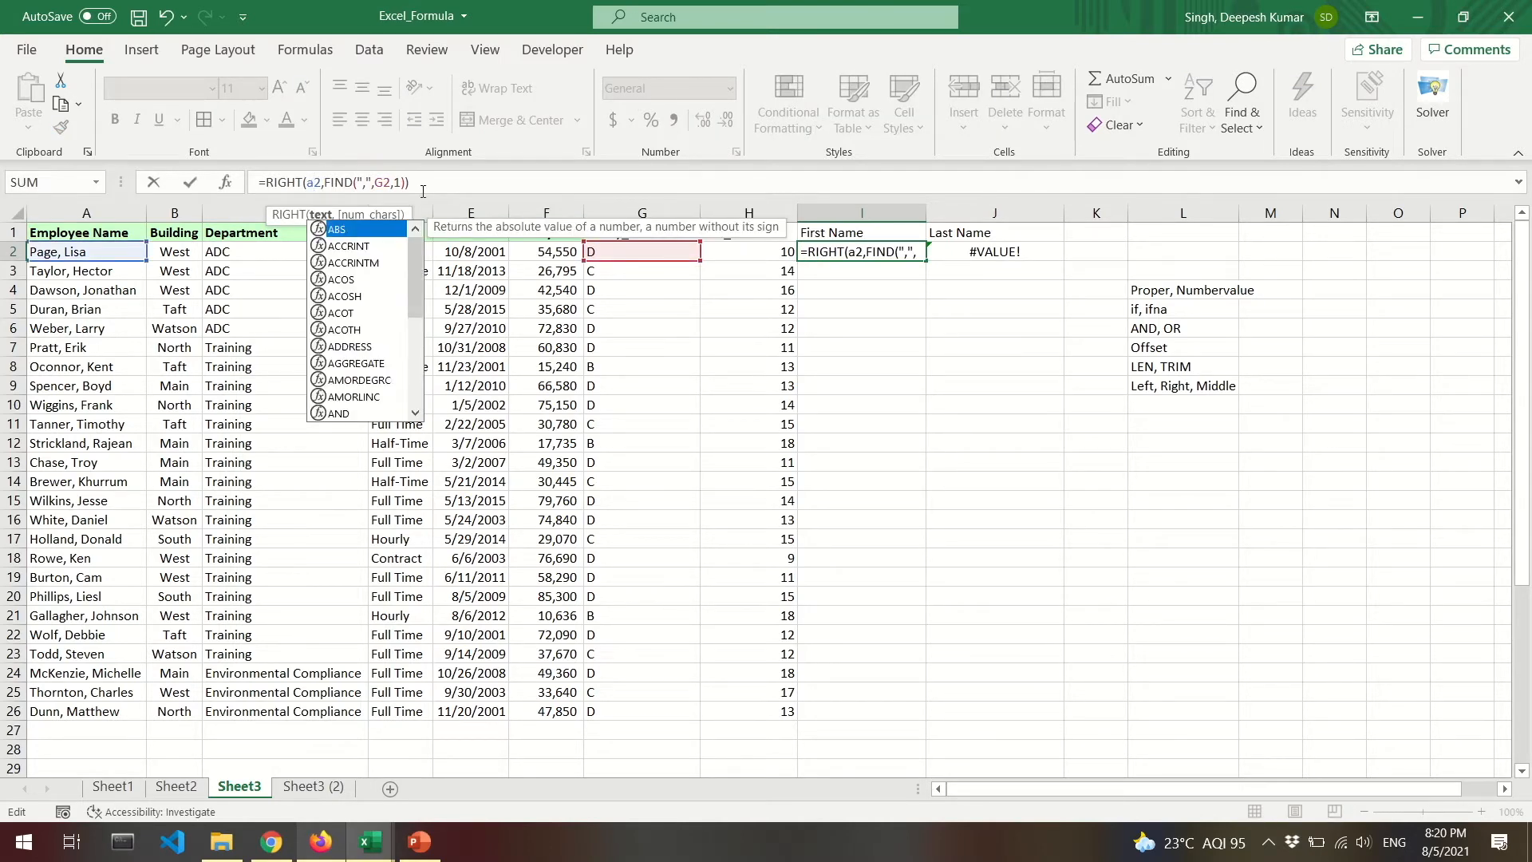
left_click(381, 182)
key("BackSpace")
type("a")
key("Return")
Change both G2 references in J2's Last Name formula to A2.
key("Up")
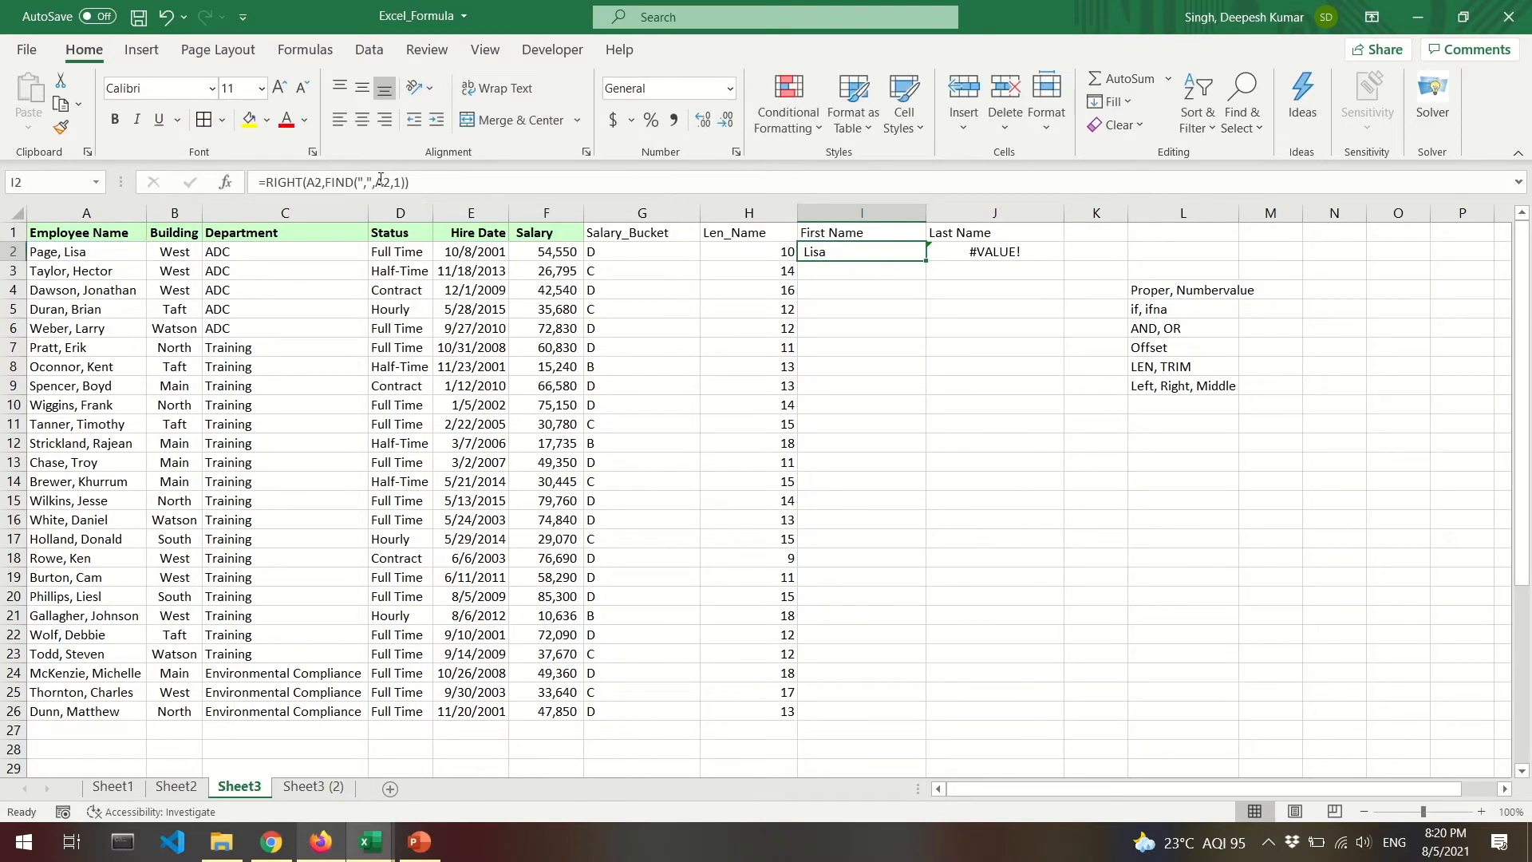
key("Right")
left_click(381, 182)
key("BackSpace")
type("a")
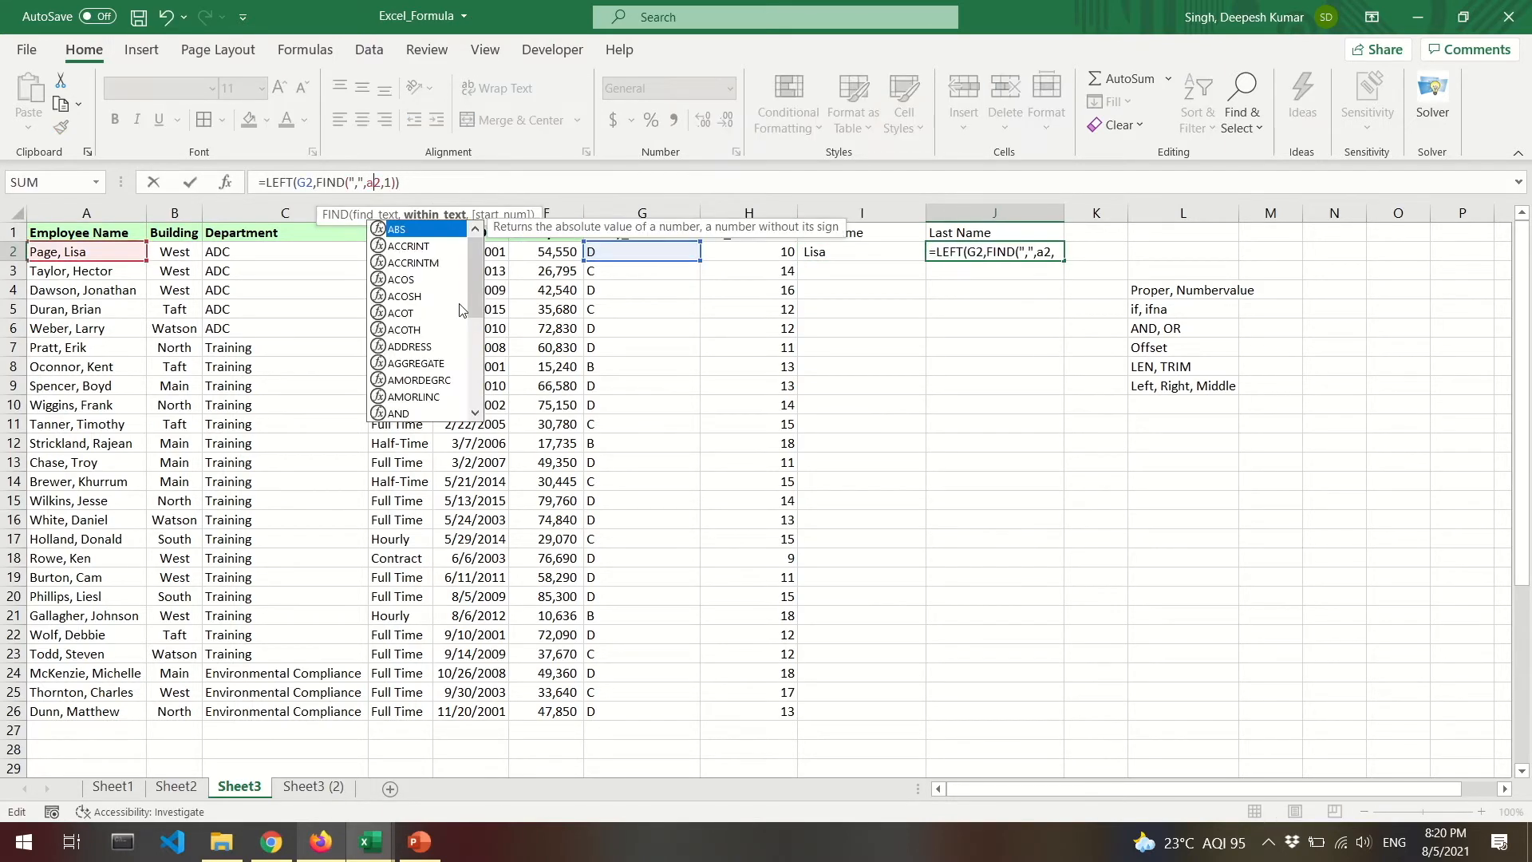
left_click(309, 182)
key("BackSpace")
type("a")
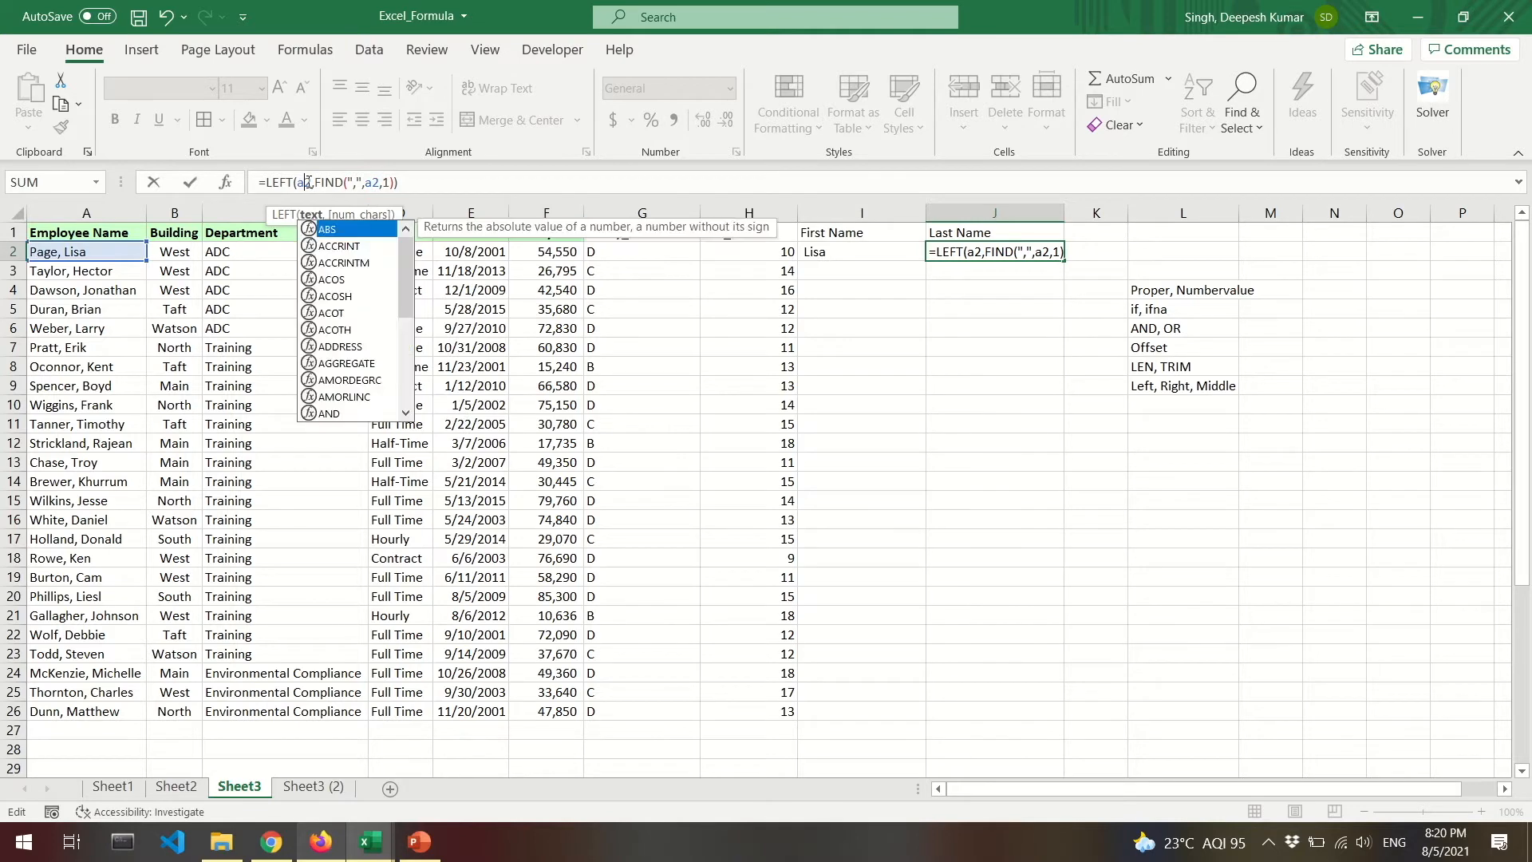
key("ctrl+Return")
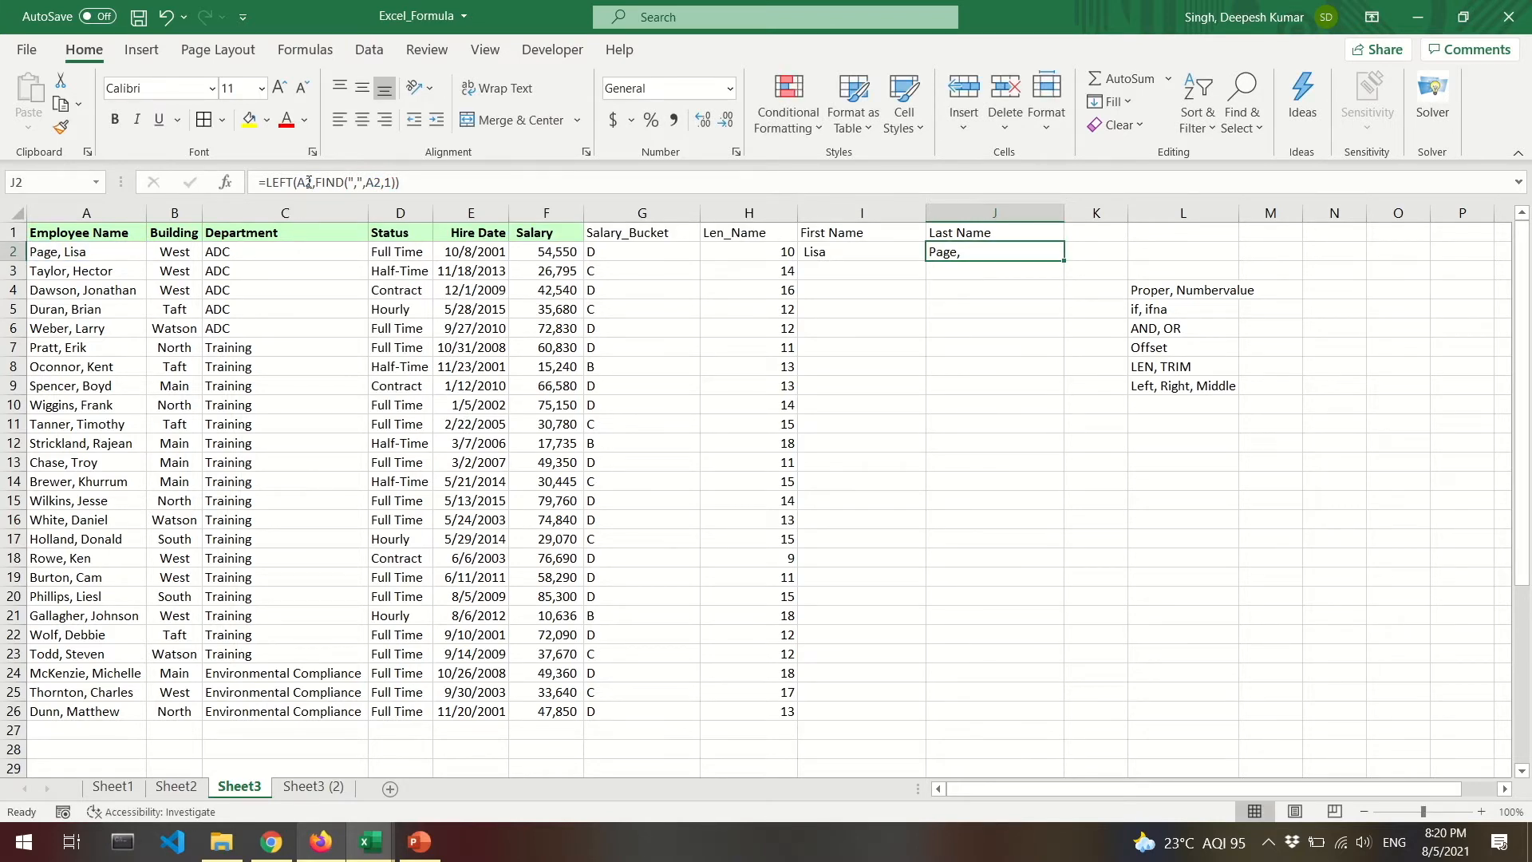
Copy the corrected I2:J2 formulas down through row 6.
key("Left")
key("shift+Right")
key("ctrl+c")
key("shift+Down")
key("shift+Down")
key("shift+Down")
key("shift+Down")
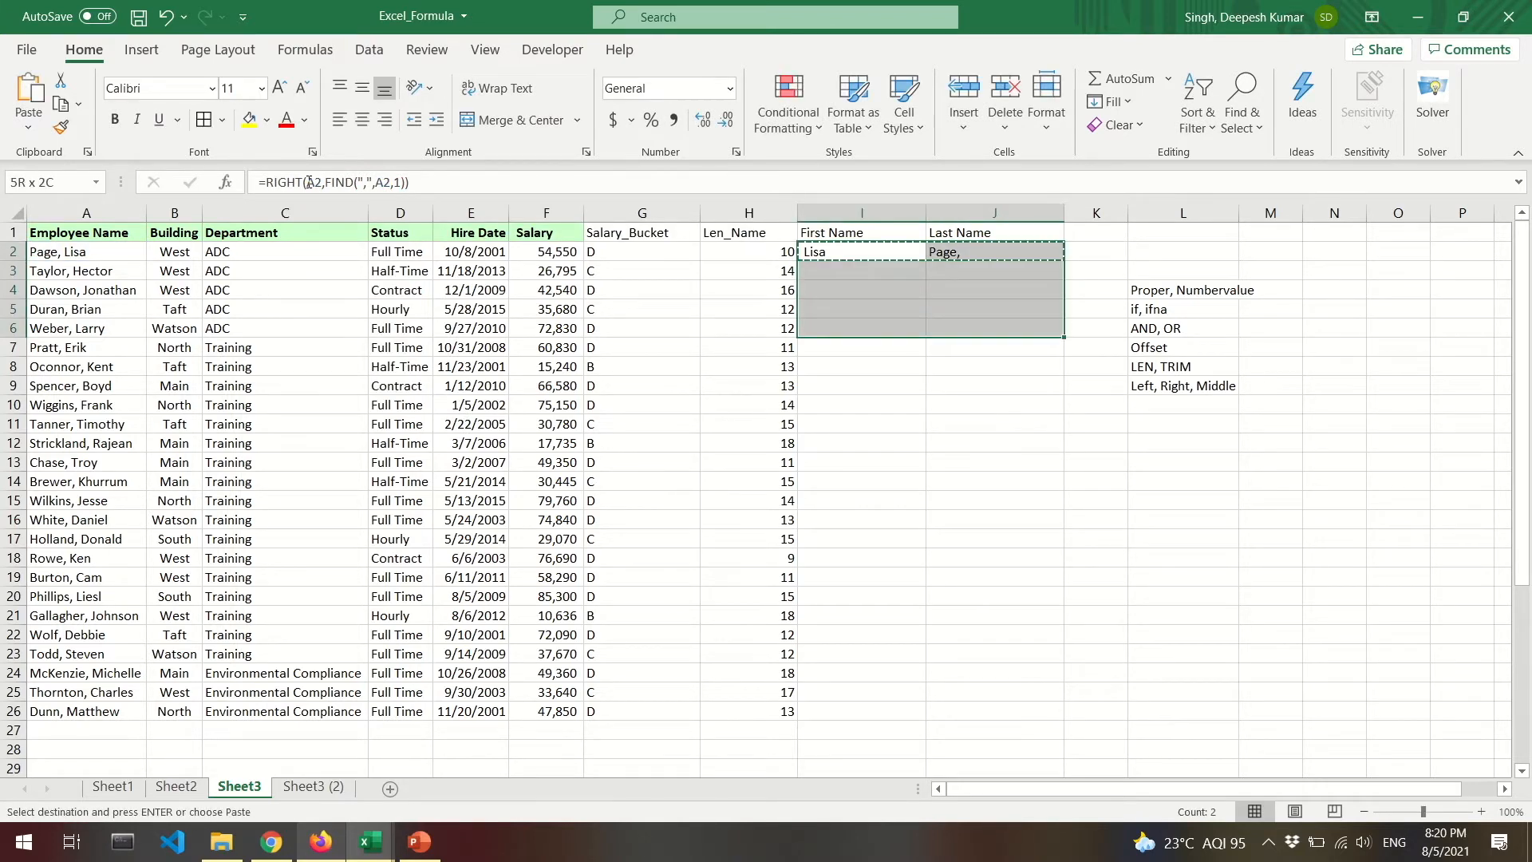
key("ctrl+v")
key("Down")
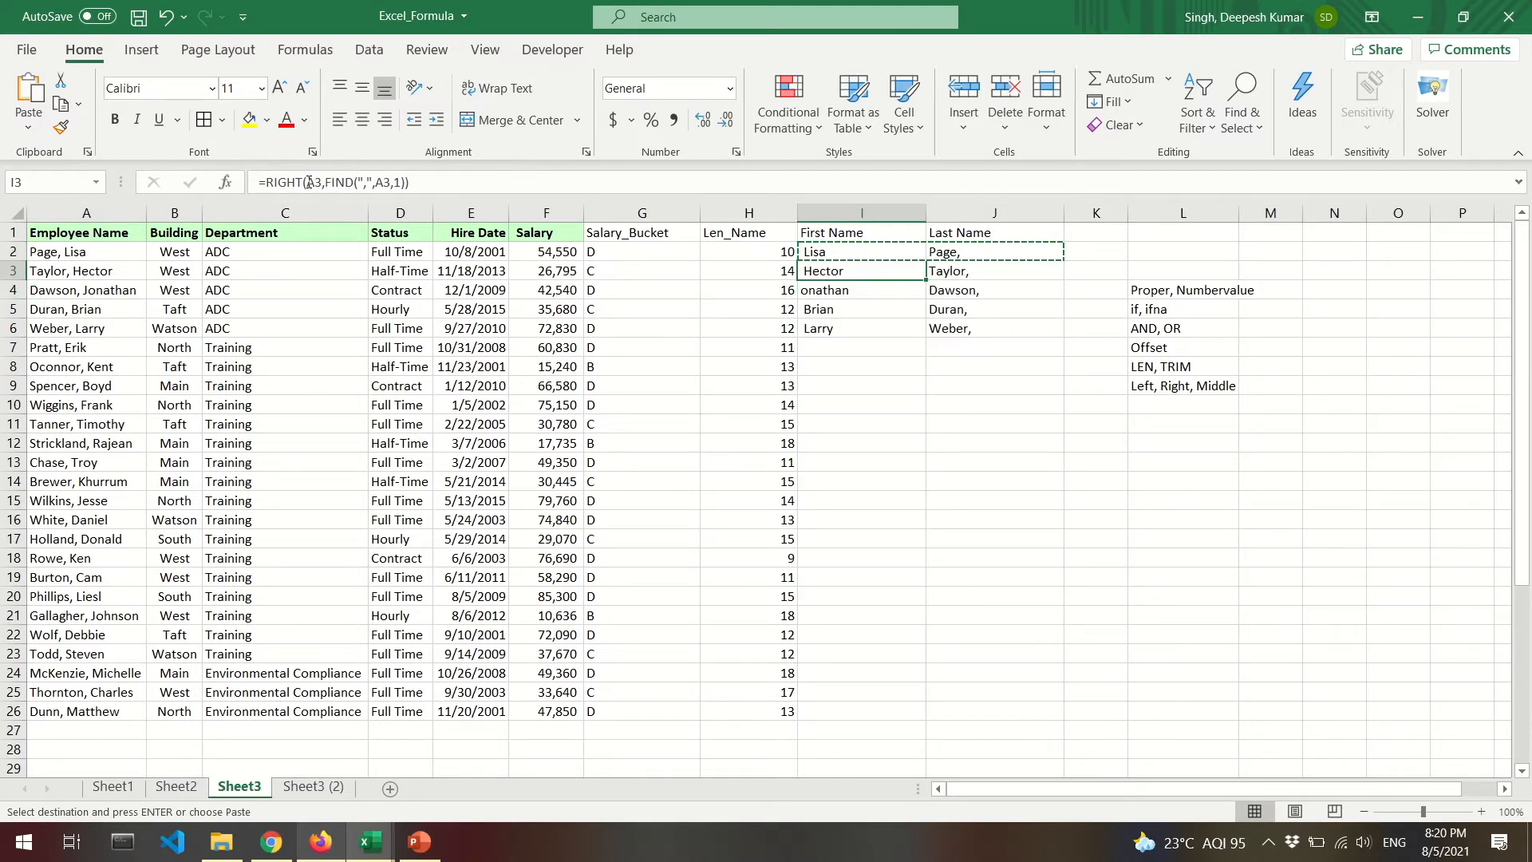
Append -1 to J2's FIND so surnames drop the comma, and copy it to J3:J6.
key("Escape")
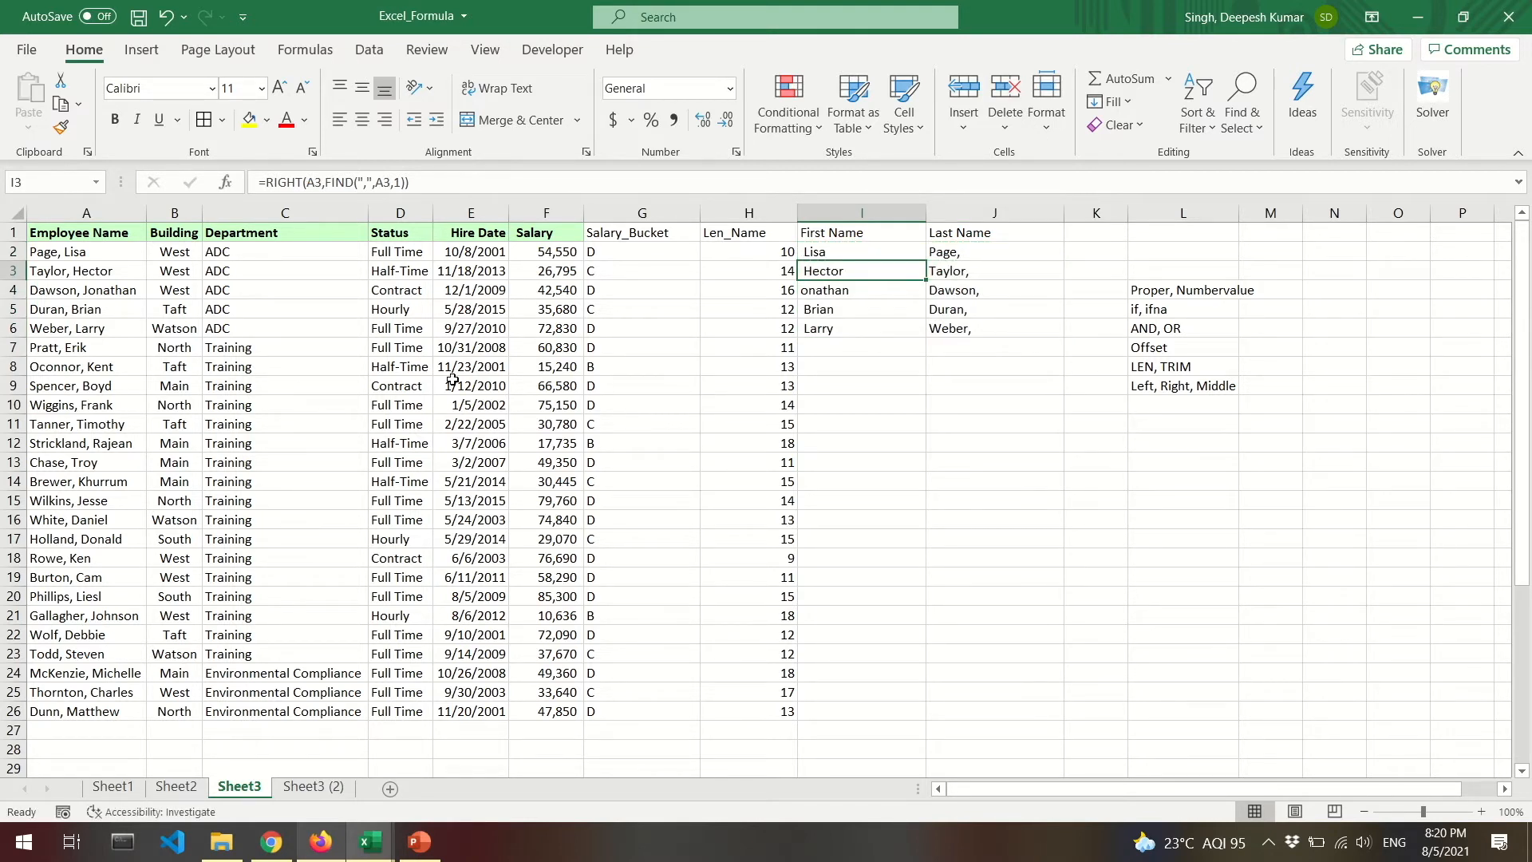
key("Up")
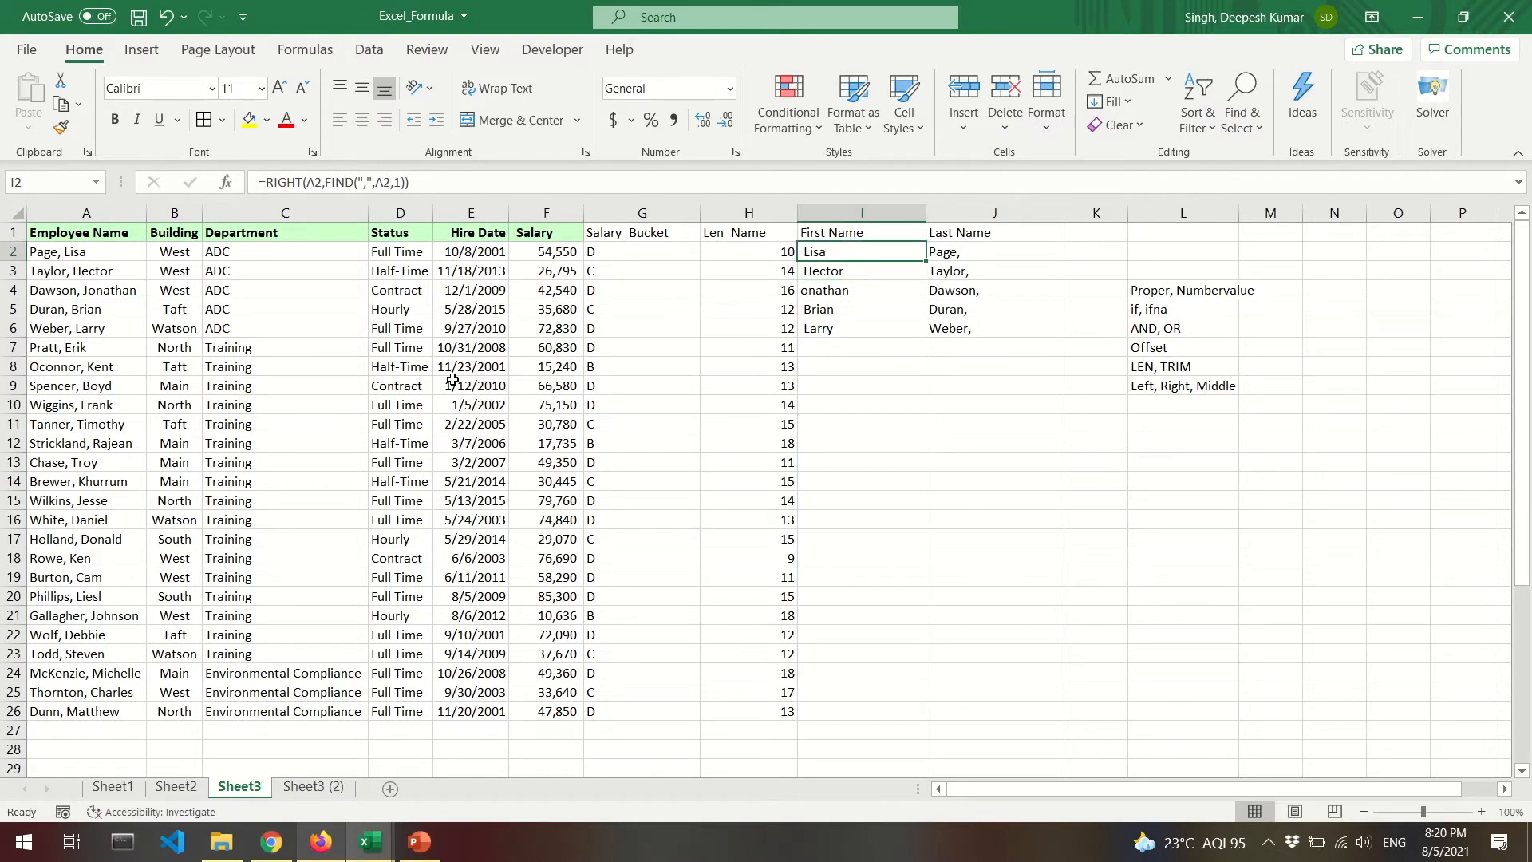
key("Right")
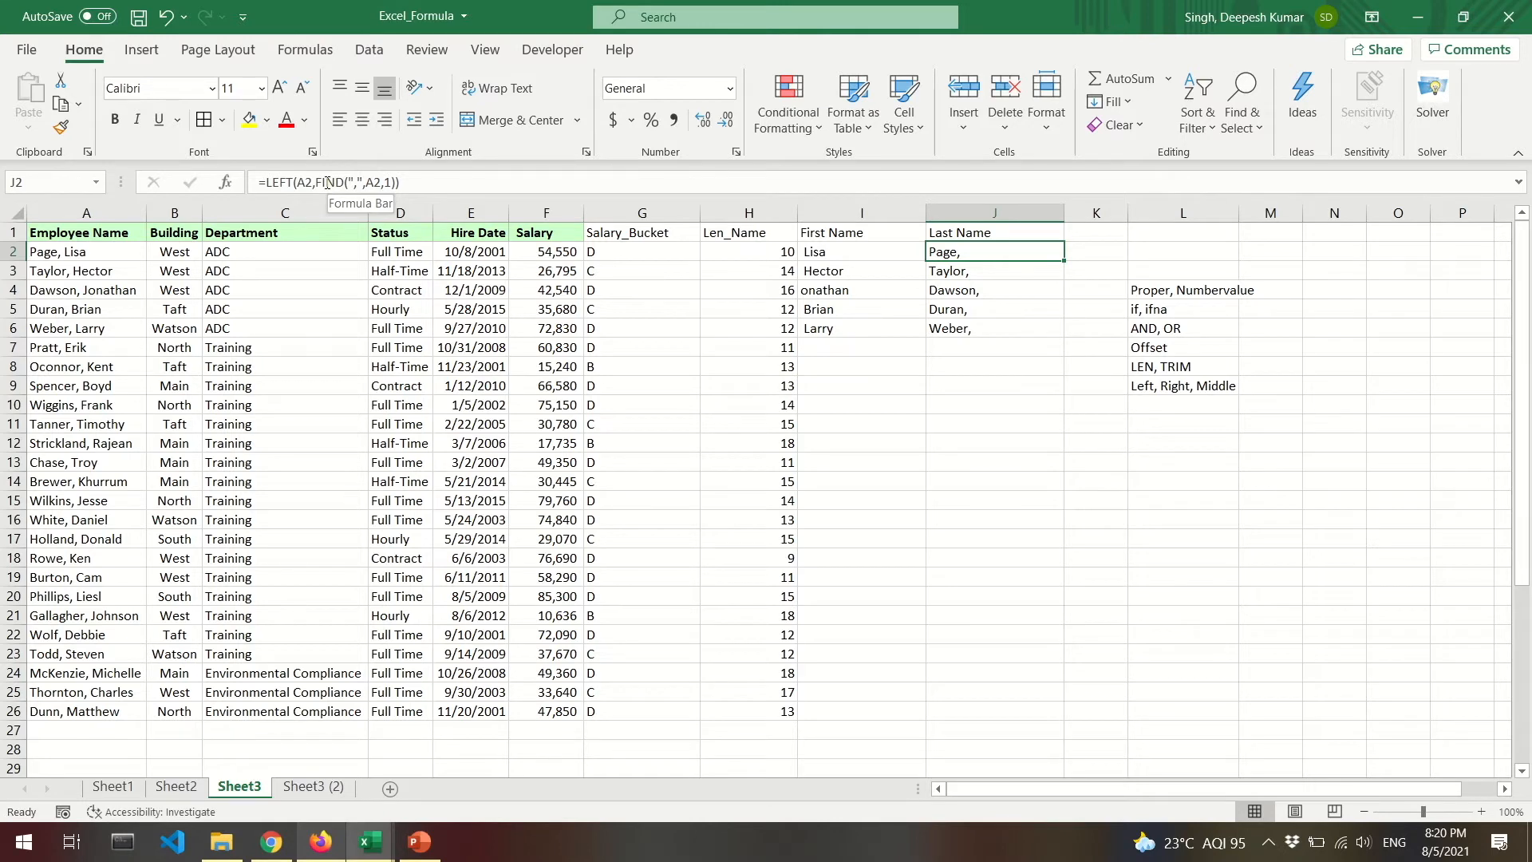
left_click(395, 182)
type("-1")
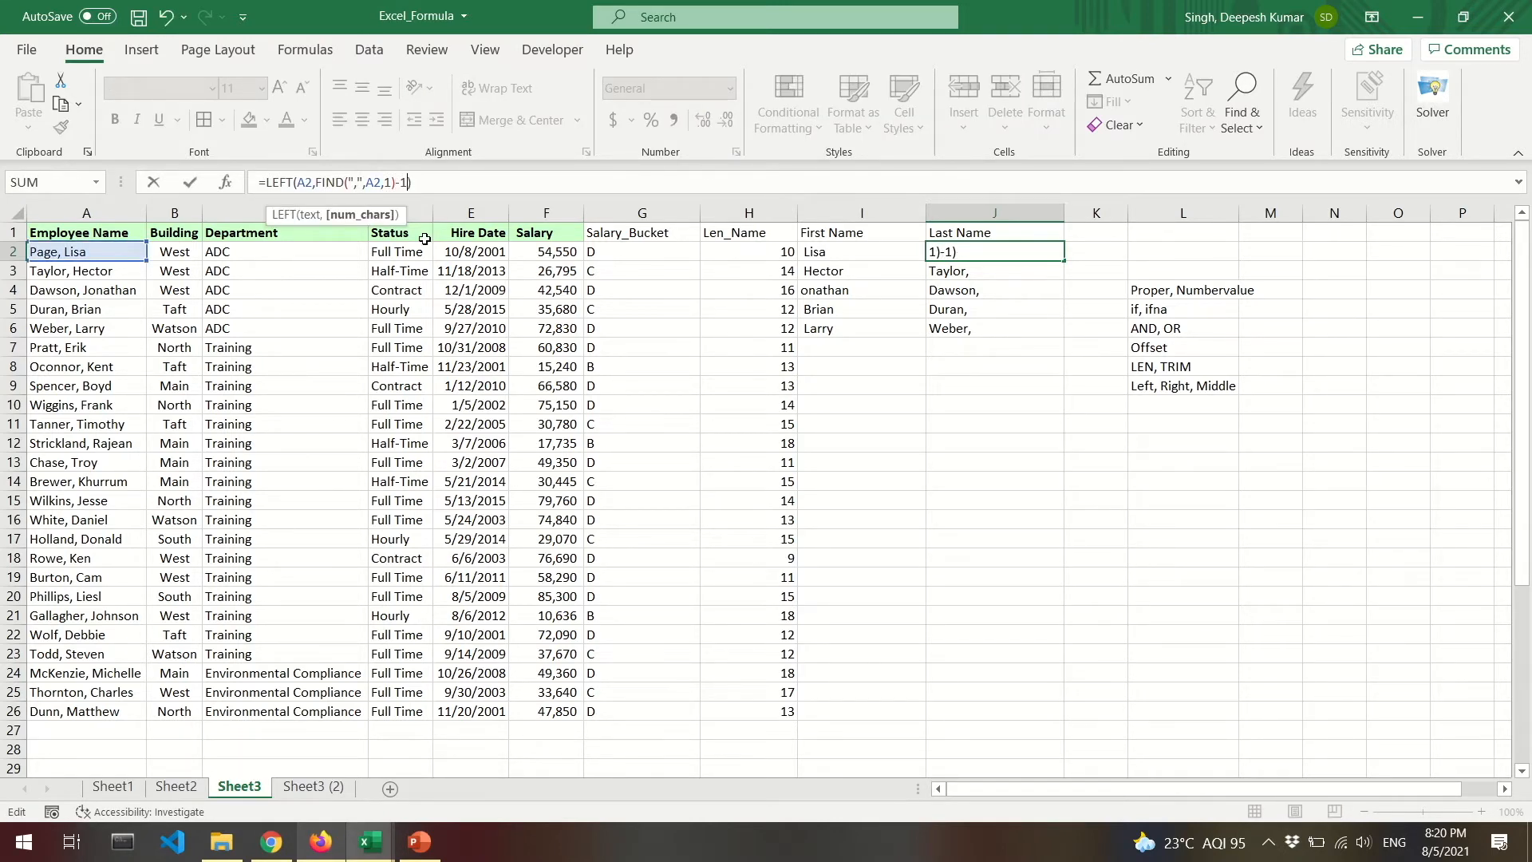
key("ctrl+Return")
key("ctrl+c")
key("shift+Down")
key("shift+Down")
key("shift+Down")
key("shift+Down")
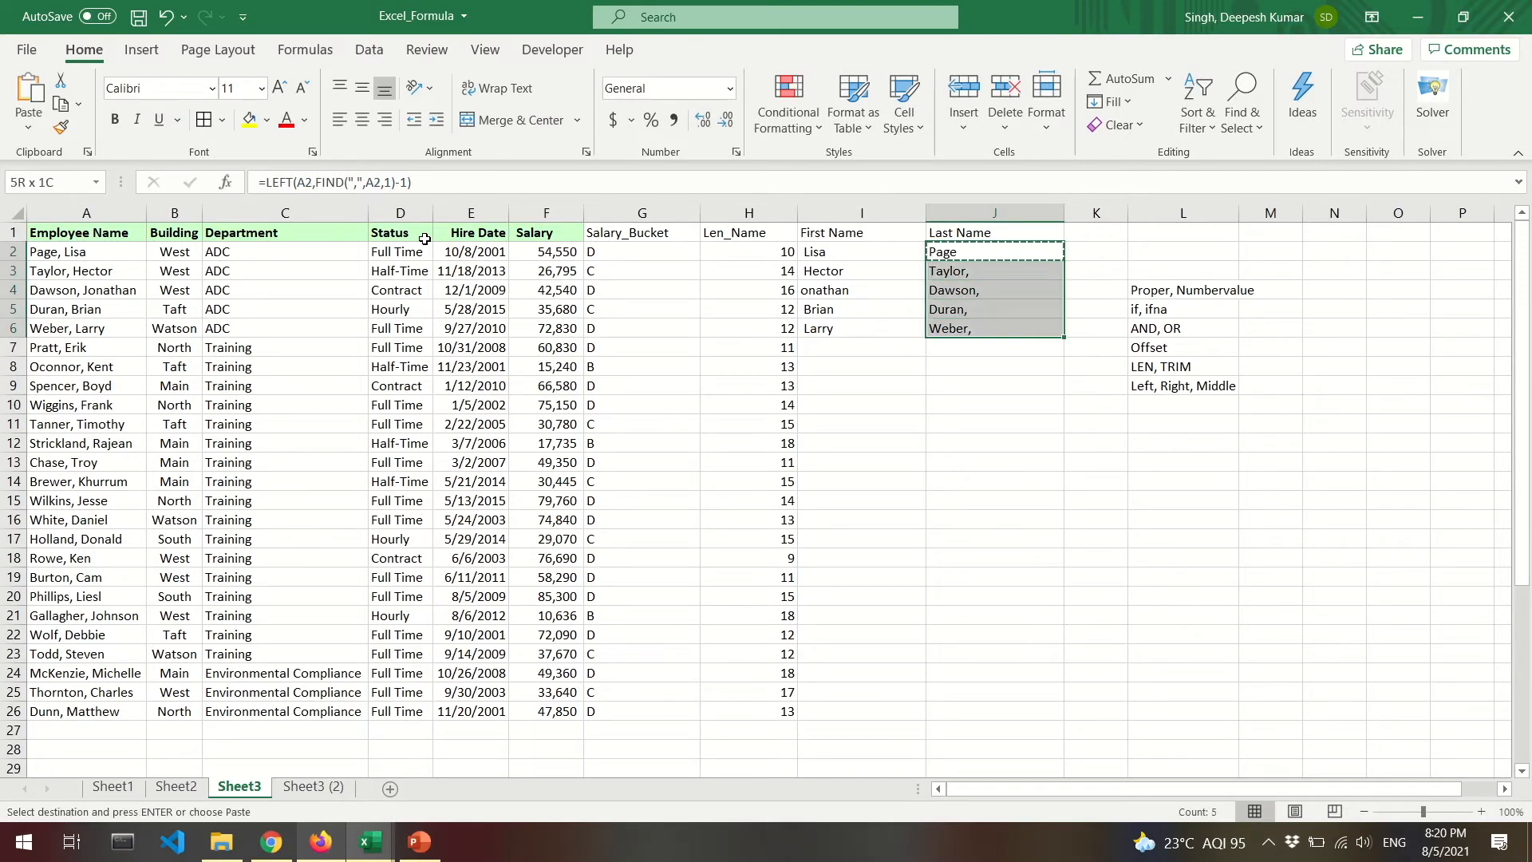
key("Down")
Check J3's pasted formula and inspect the original names in A2 and A3.
key("F2")
key("Escape")
key("Up")
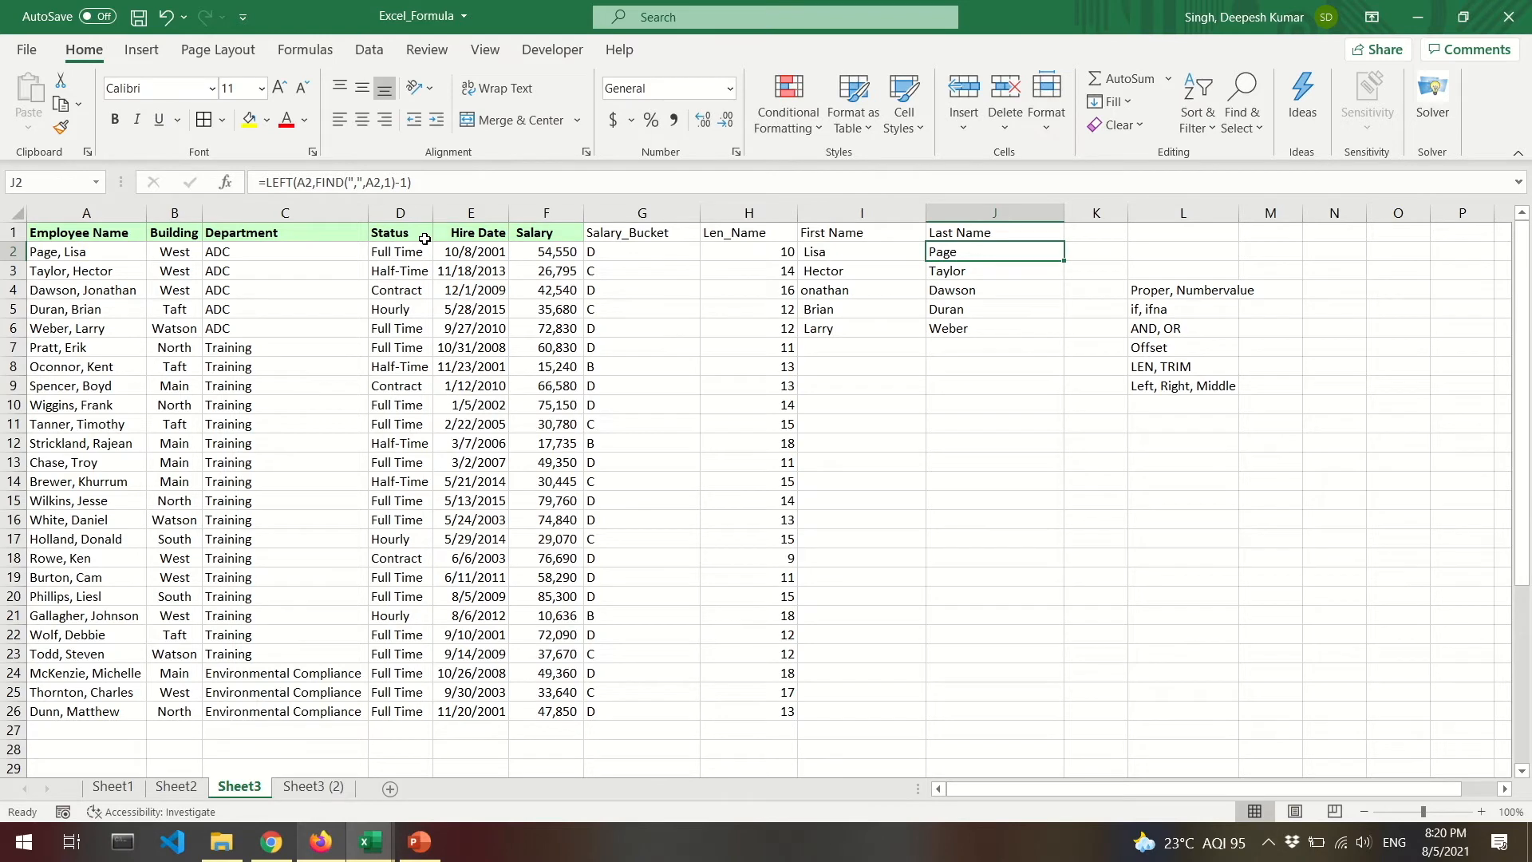
left_click(65, 255)
double_click(64, 255)
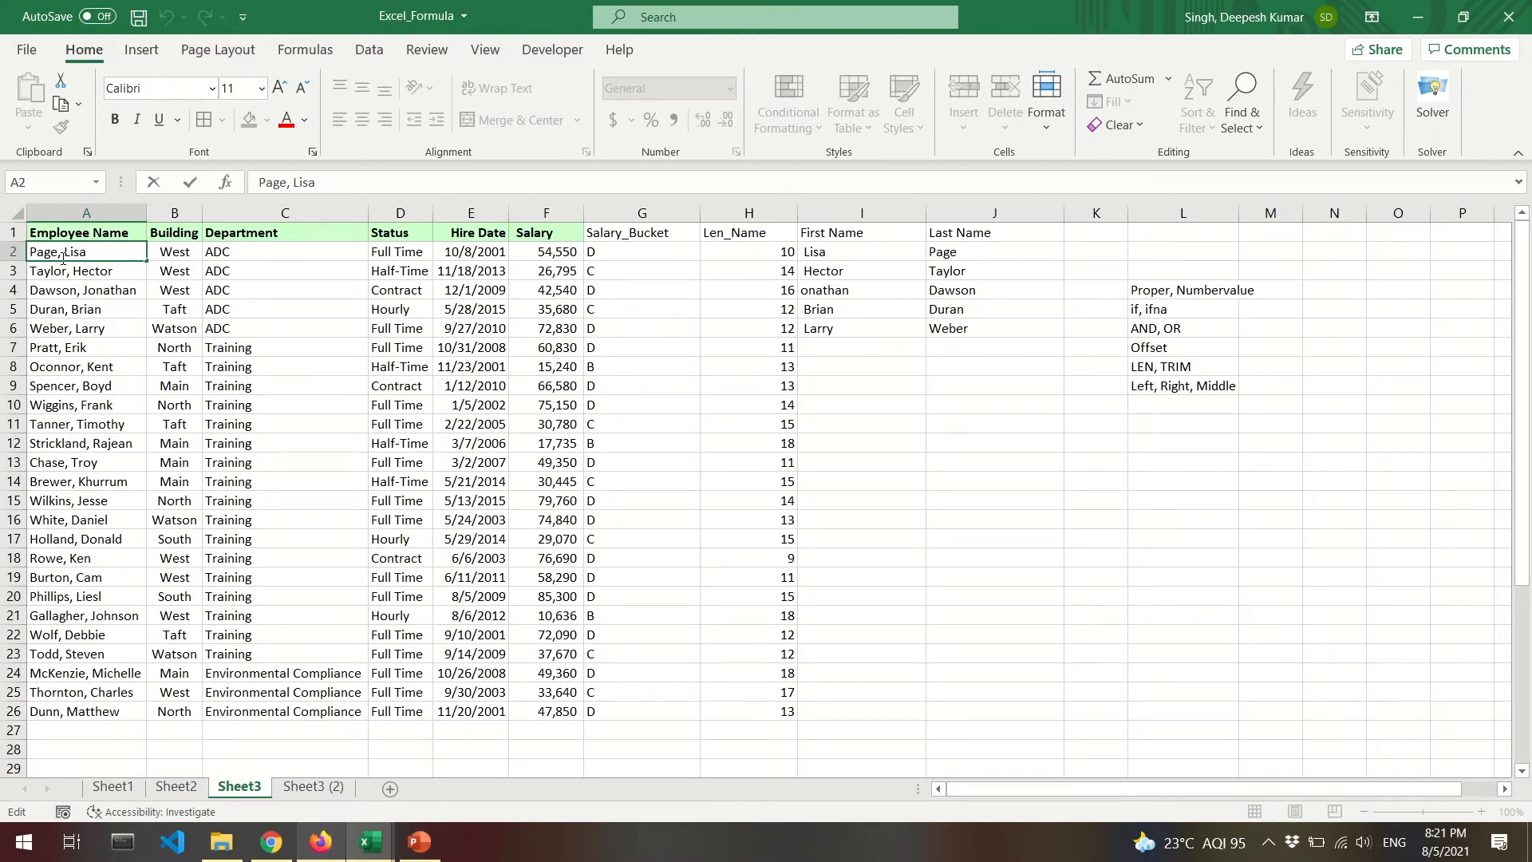
left_click(72, 272)
double_click(72, 272)
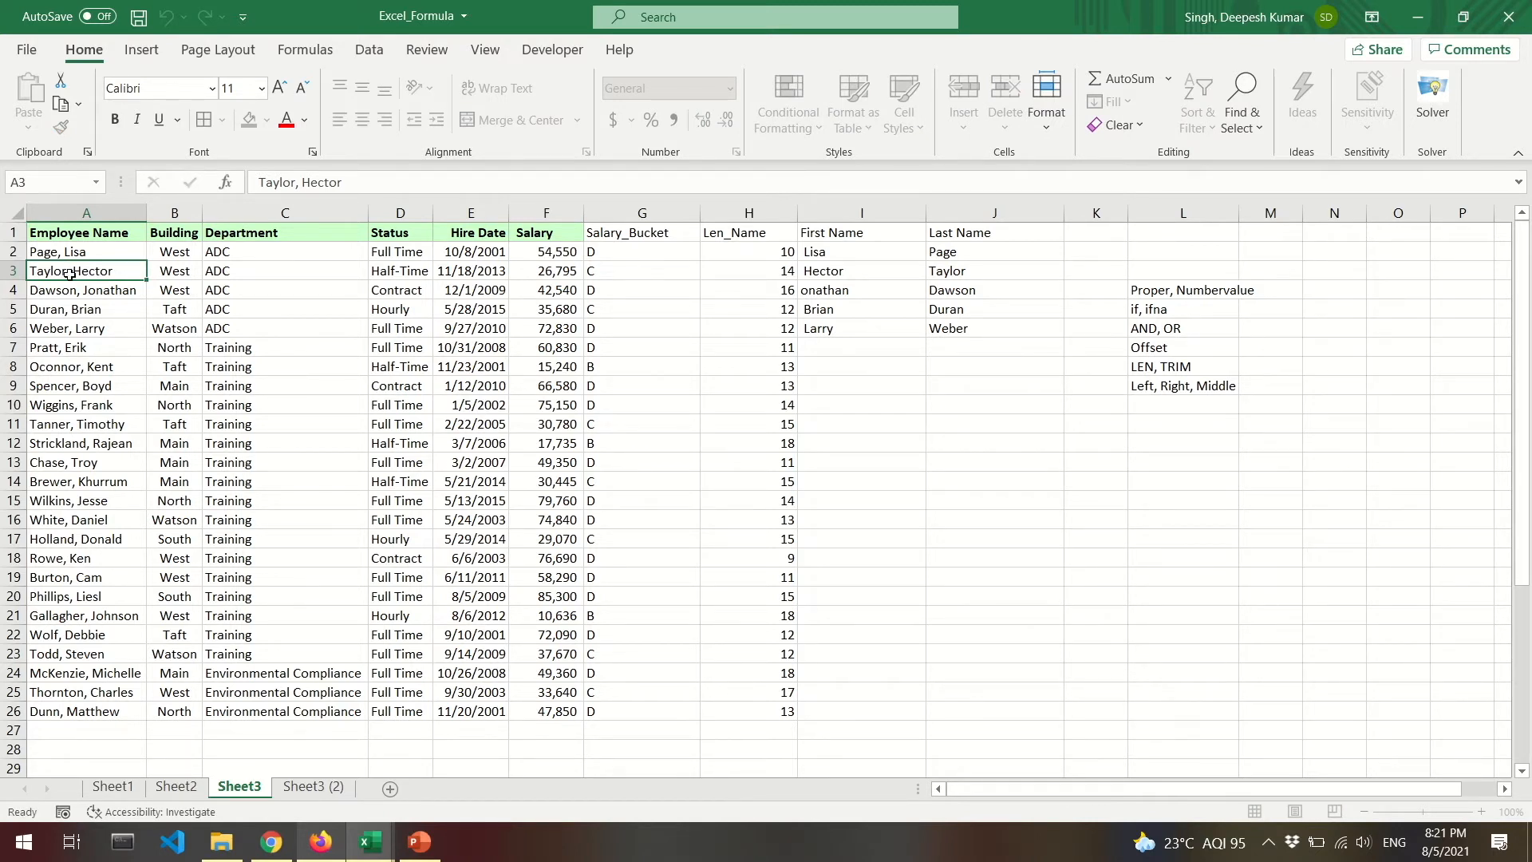
key("Escape")
Review the Last Name results and step through the First Name formulas in column I.
left_click_drag(981, 254, 983, 329)
left_click(980, 326)
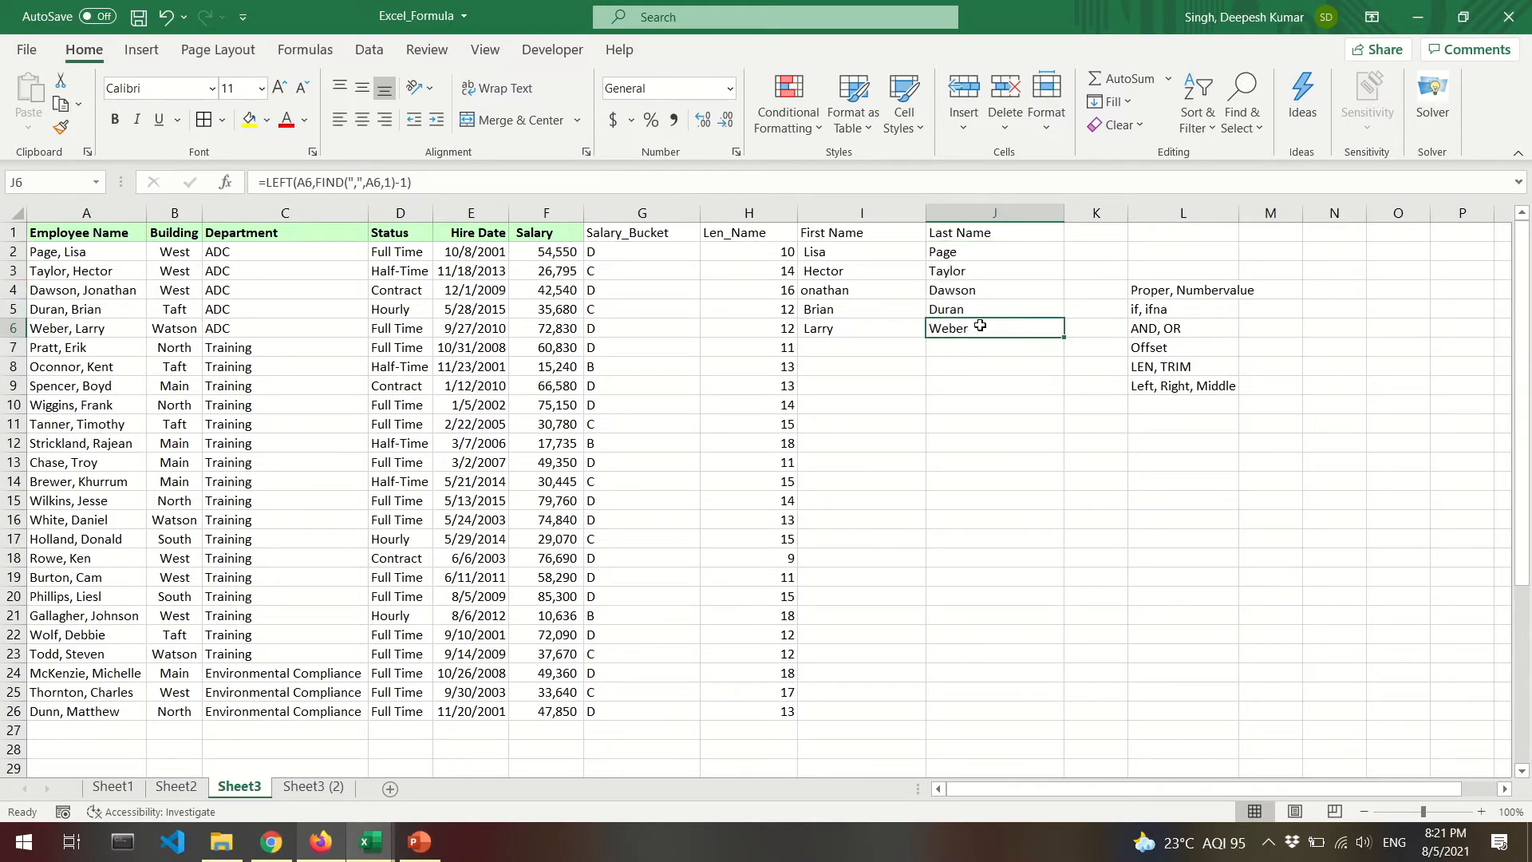
left_click(870, 251)
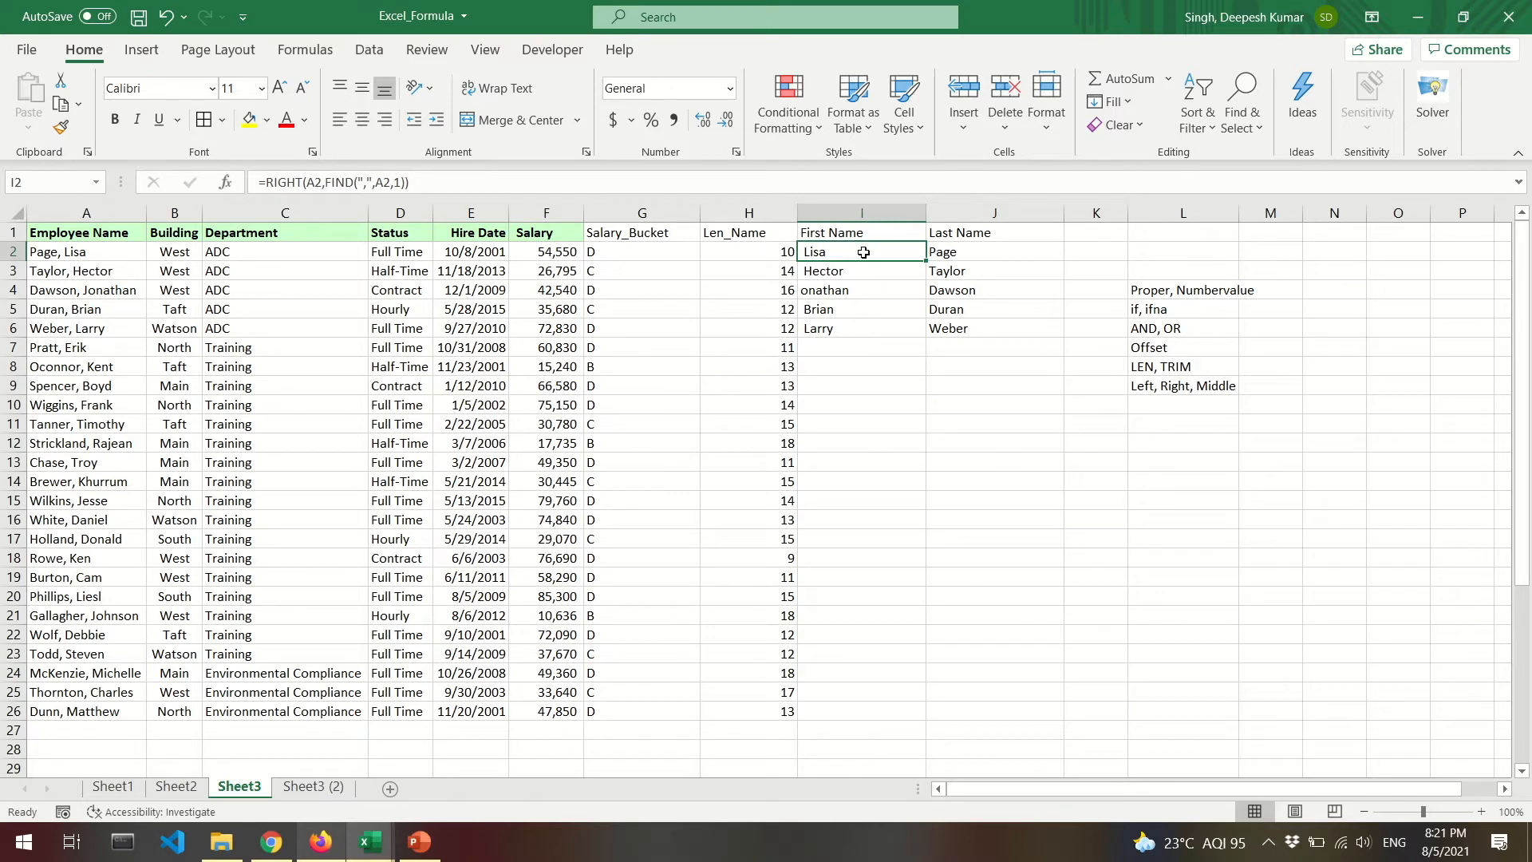
double_click(865, 253)
key("Escape")
key("Down")
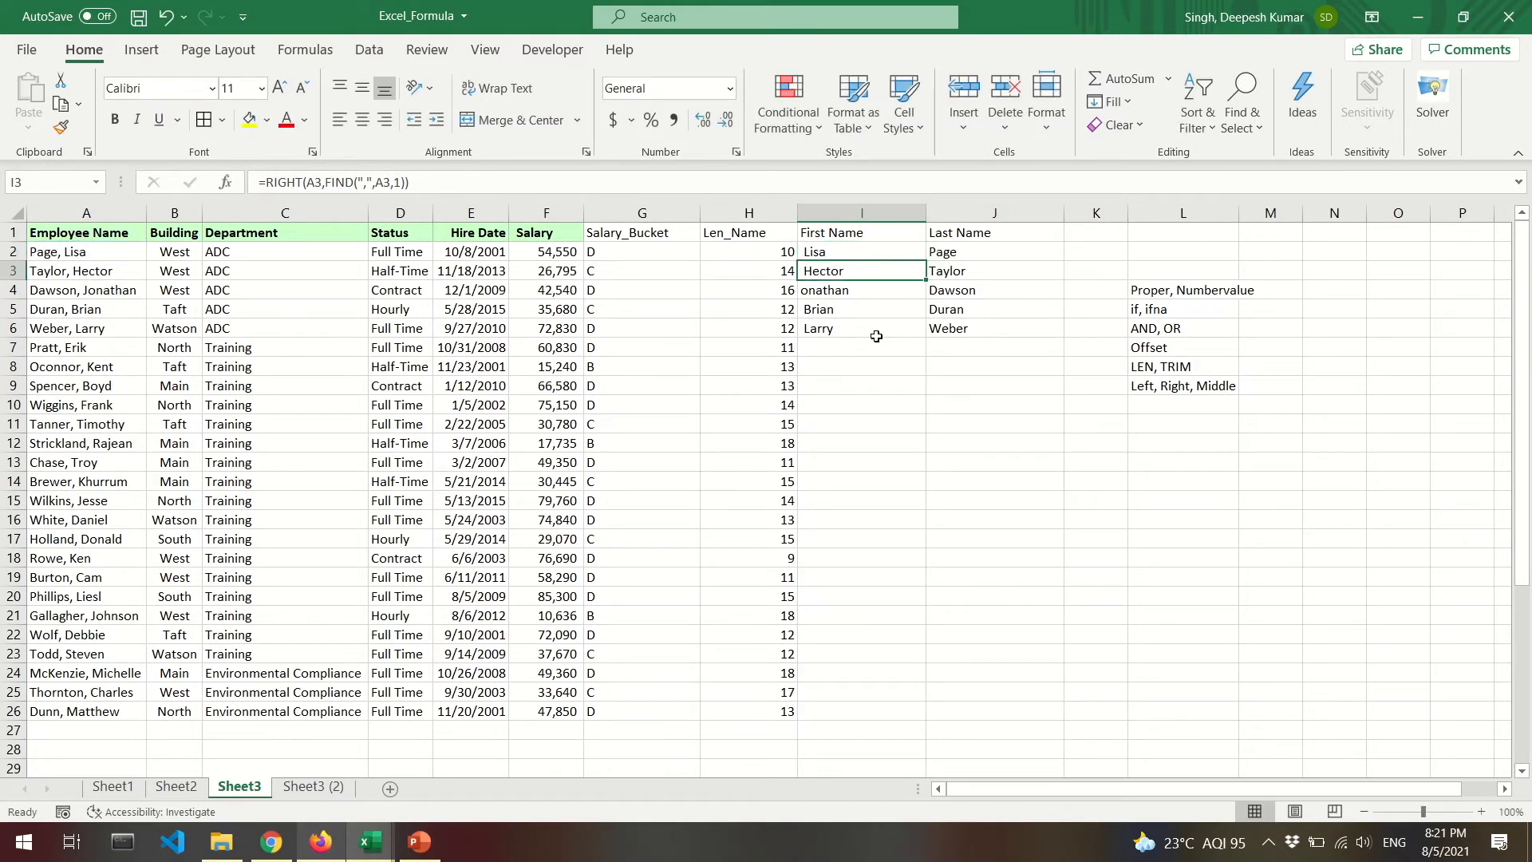
key("Down")
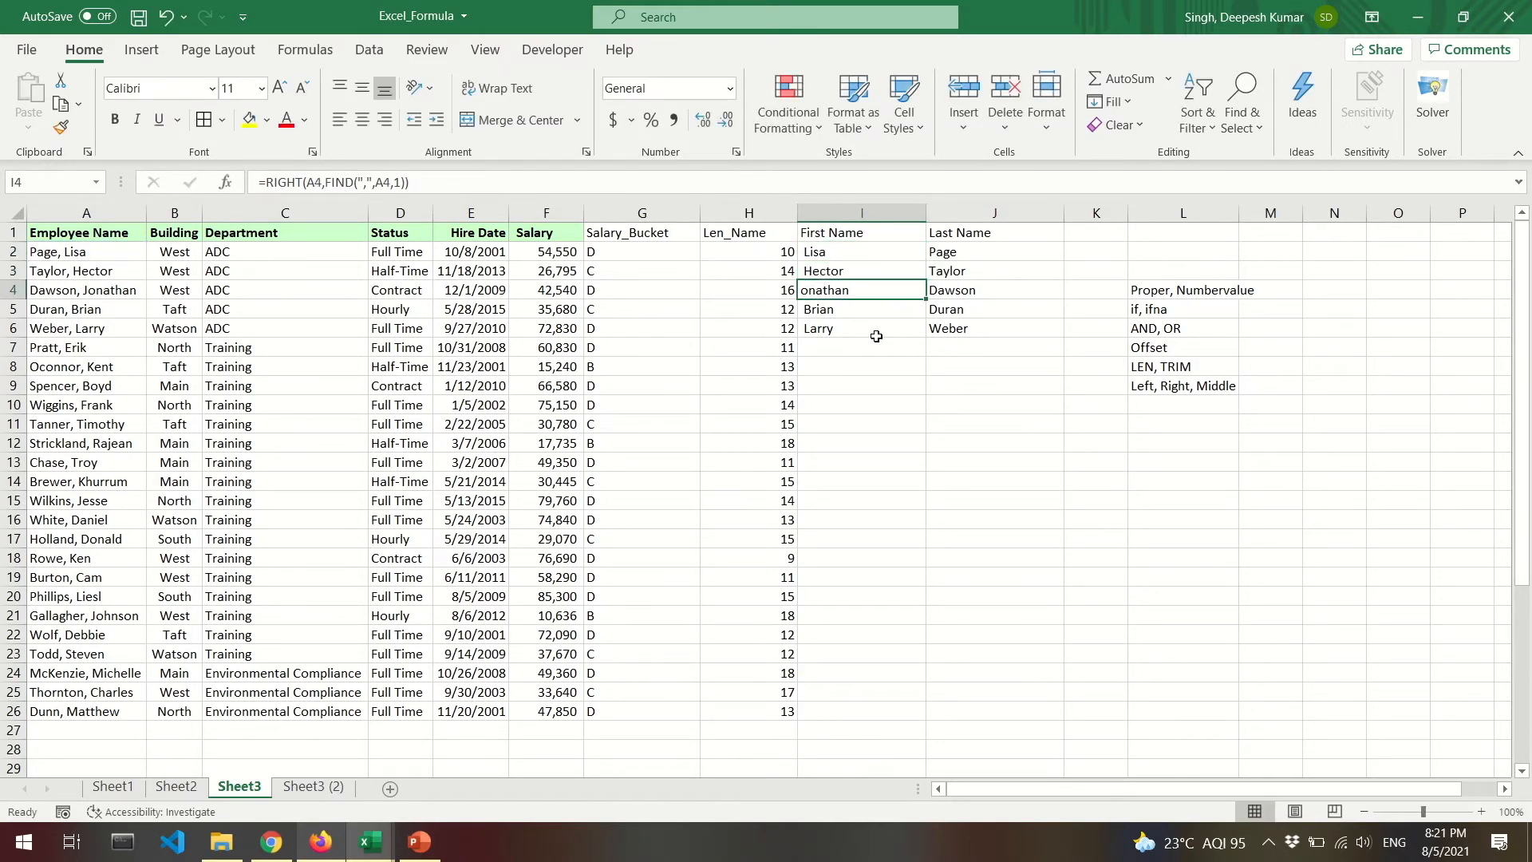
key("Down")
key("Down")
key("Up")
key("Up")
key("Up")
key("Up")
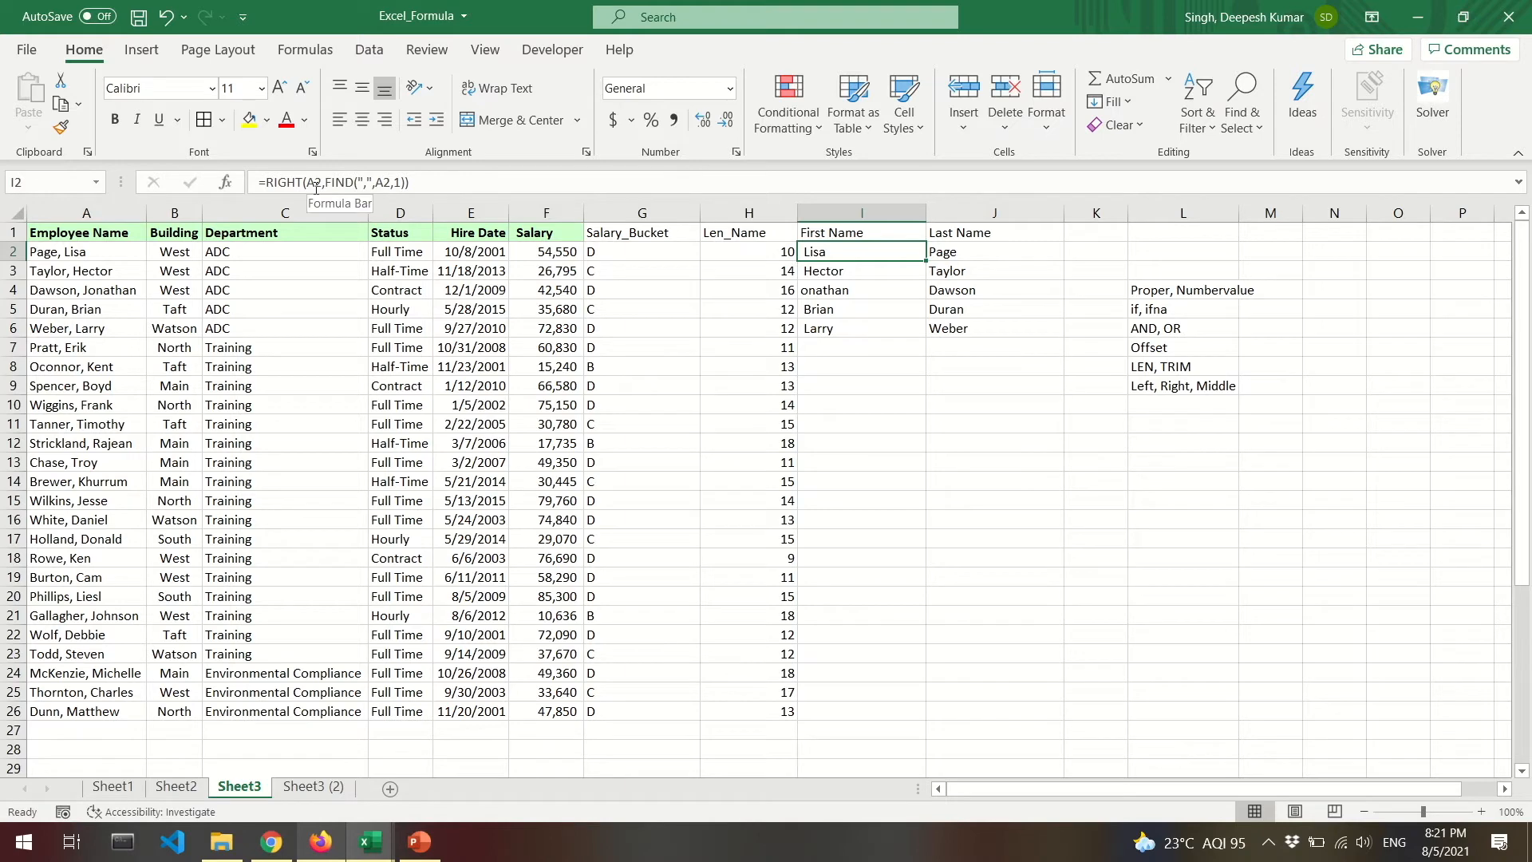
Evaluate I2's RIGHT/FIND formula step by step, through comma position 5 to the first name.
left_click(323, 59)
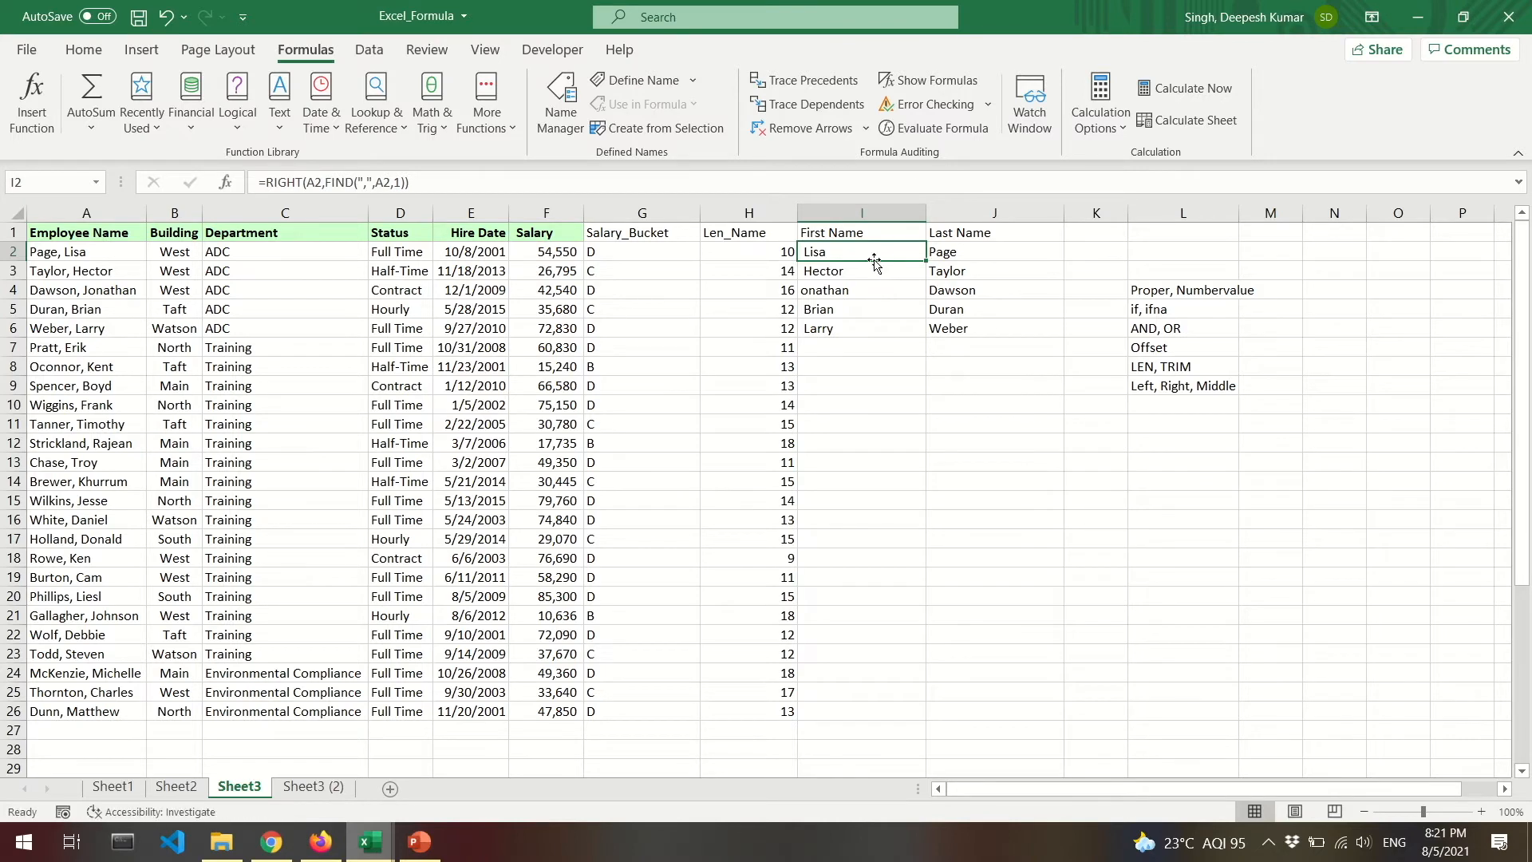
left_click(946, 131)
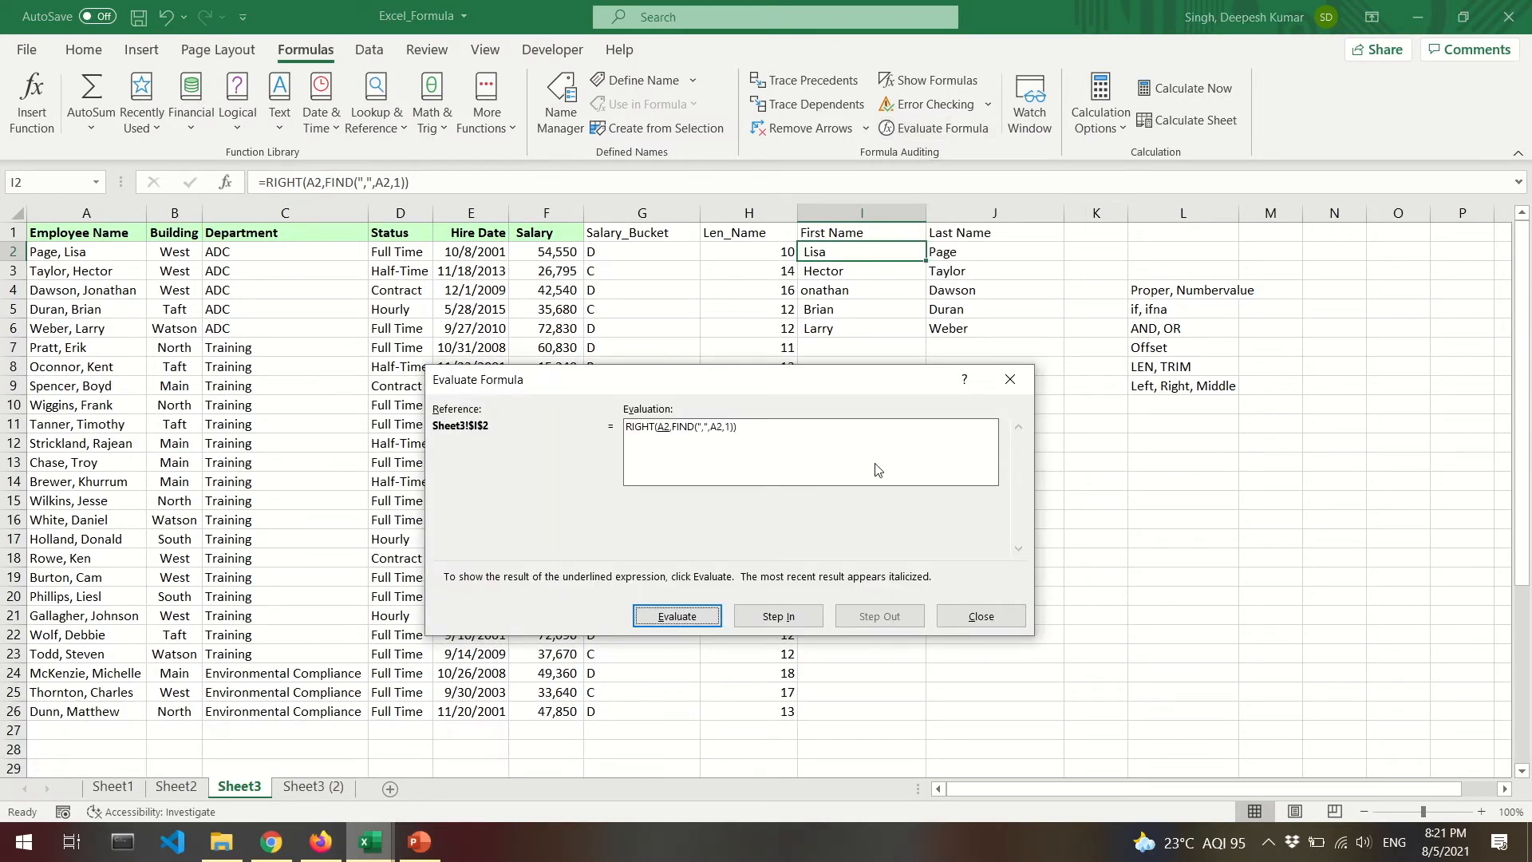
left_click(685, 617)
left_click(691, 619)
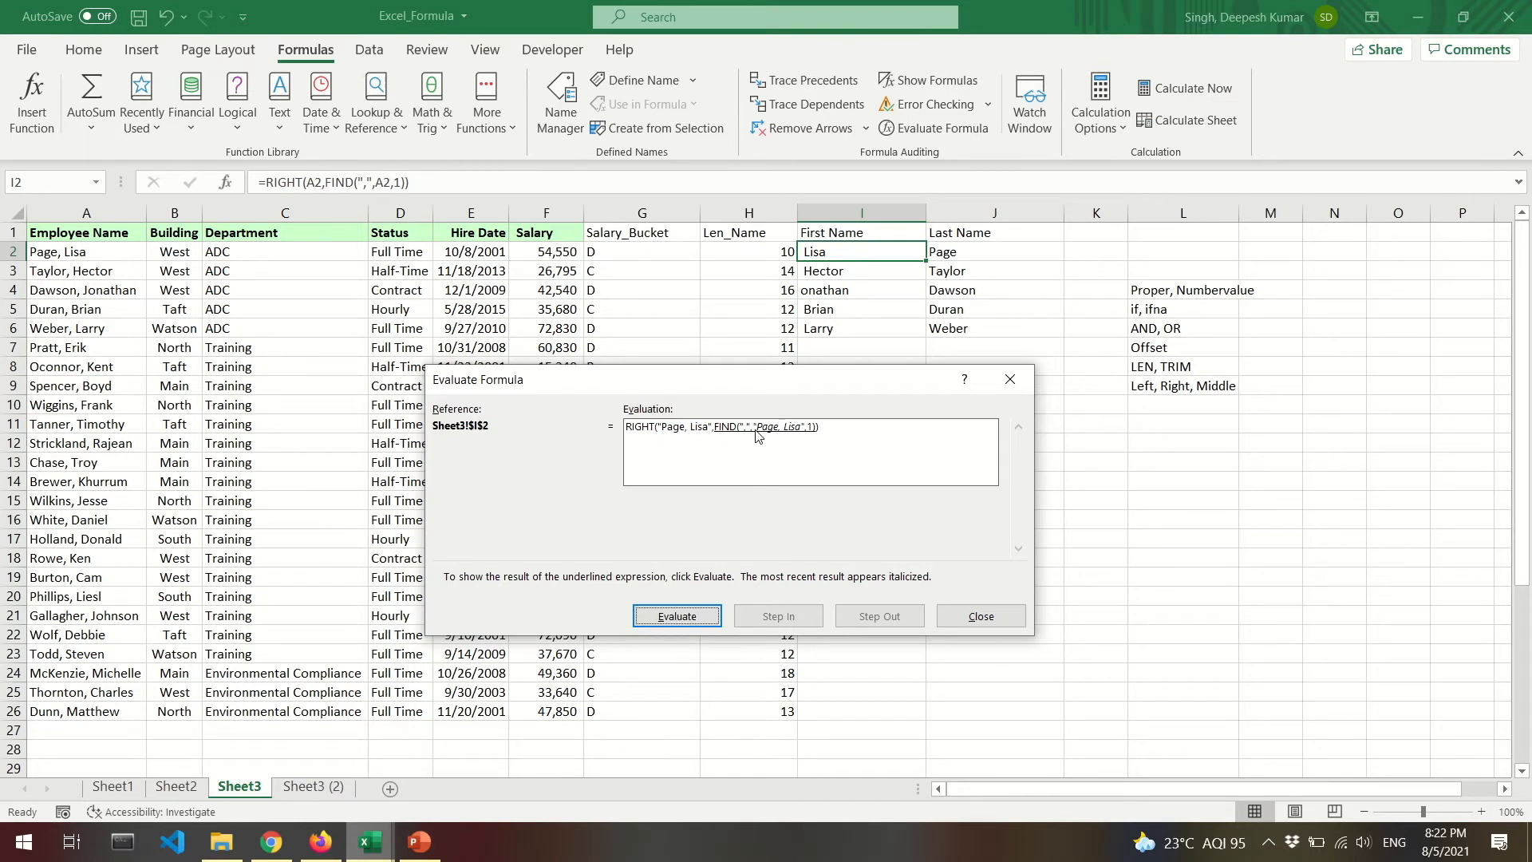
left_click(691, 619)
left_click(691, 619)
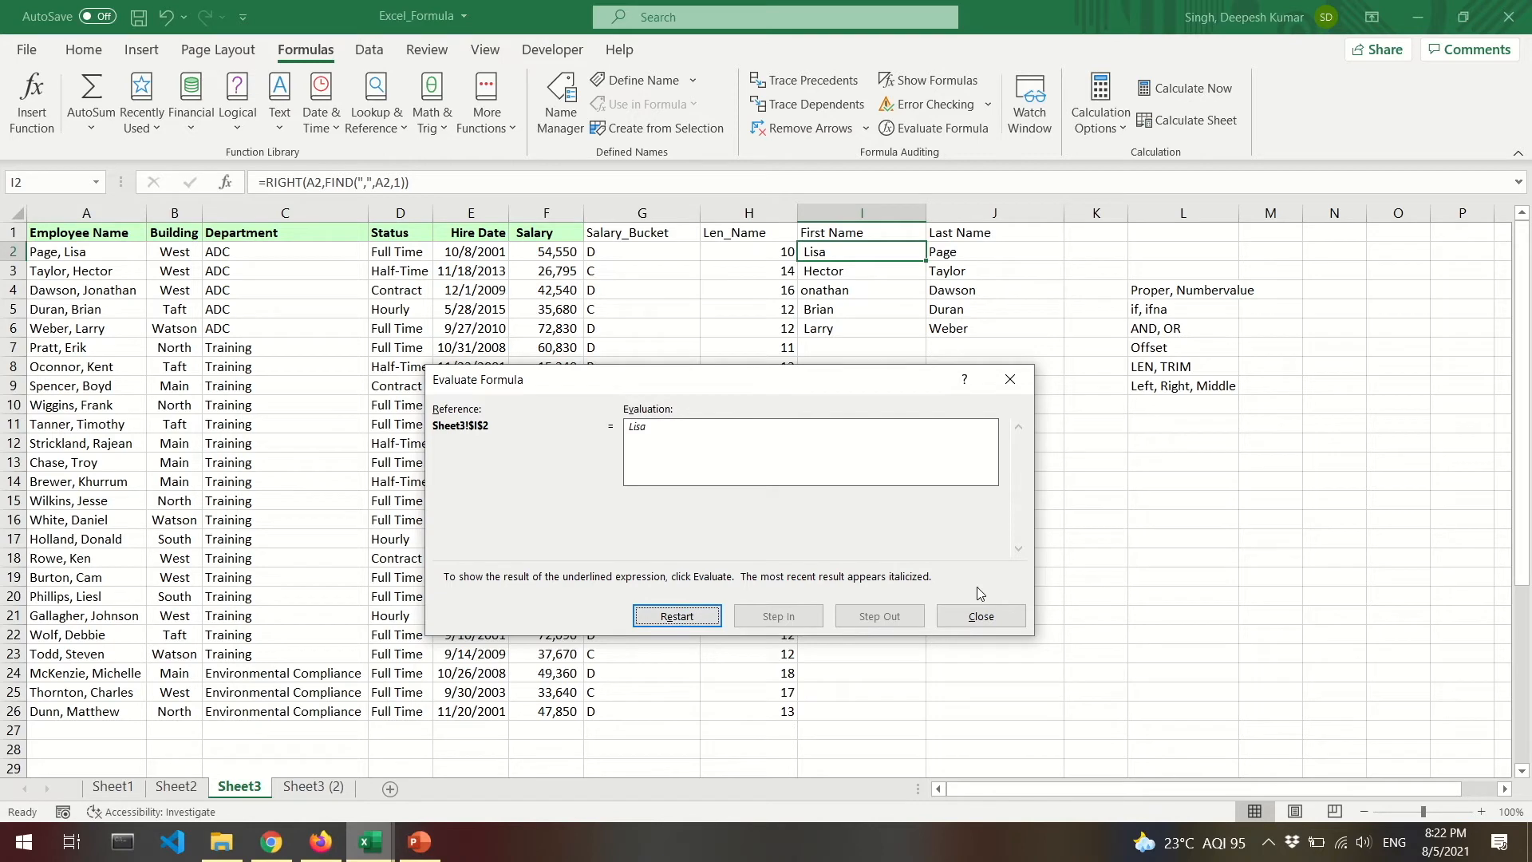
left_click(980, 617)
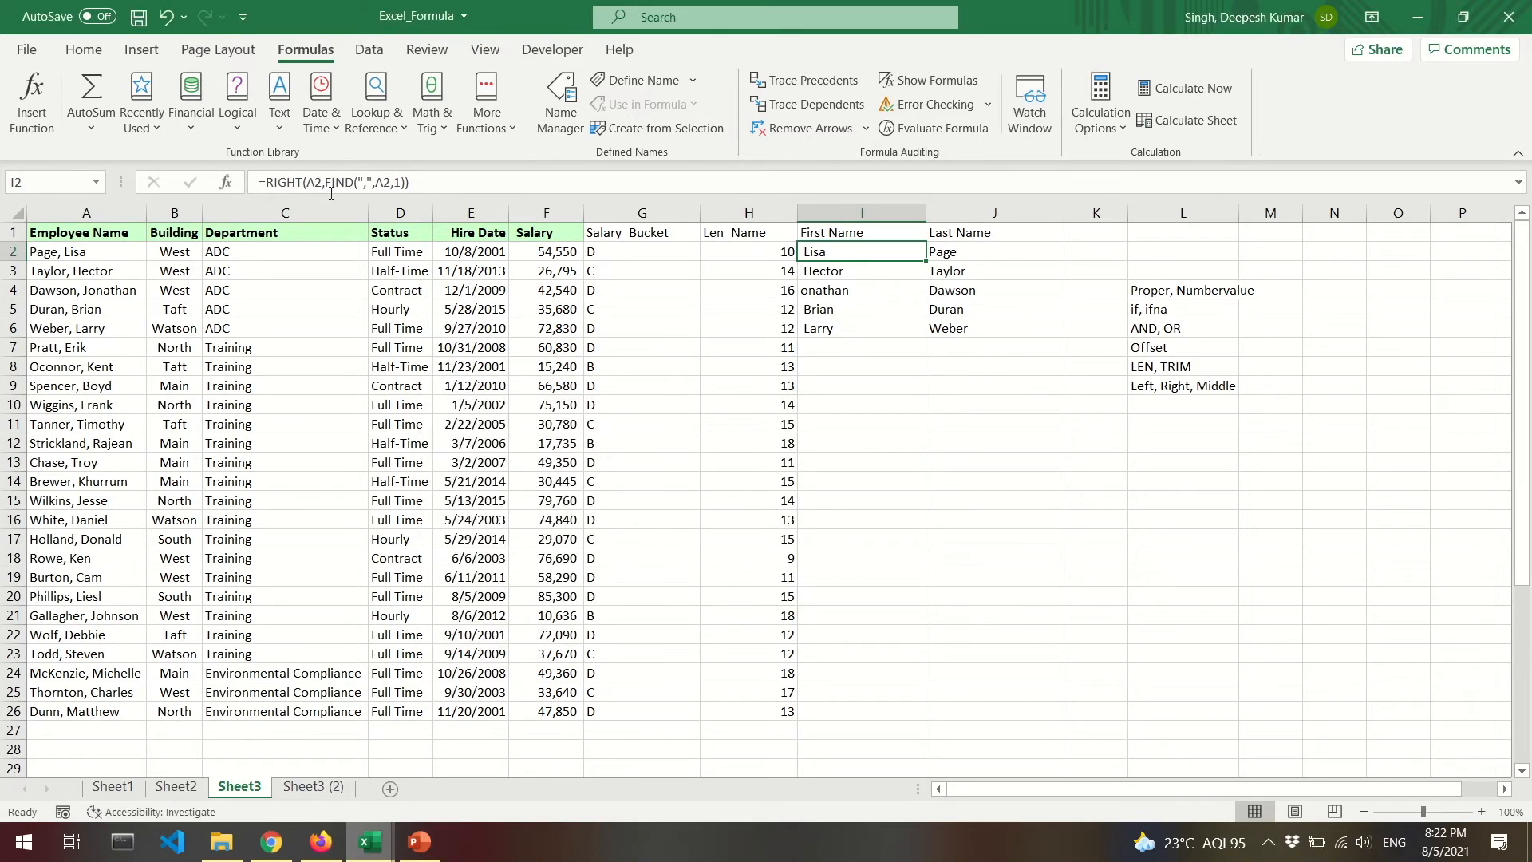
left_click_drag(325, 182, 407, 182)
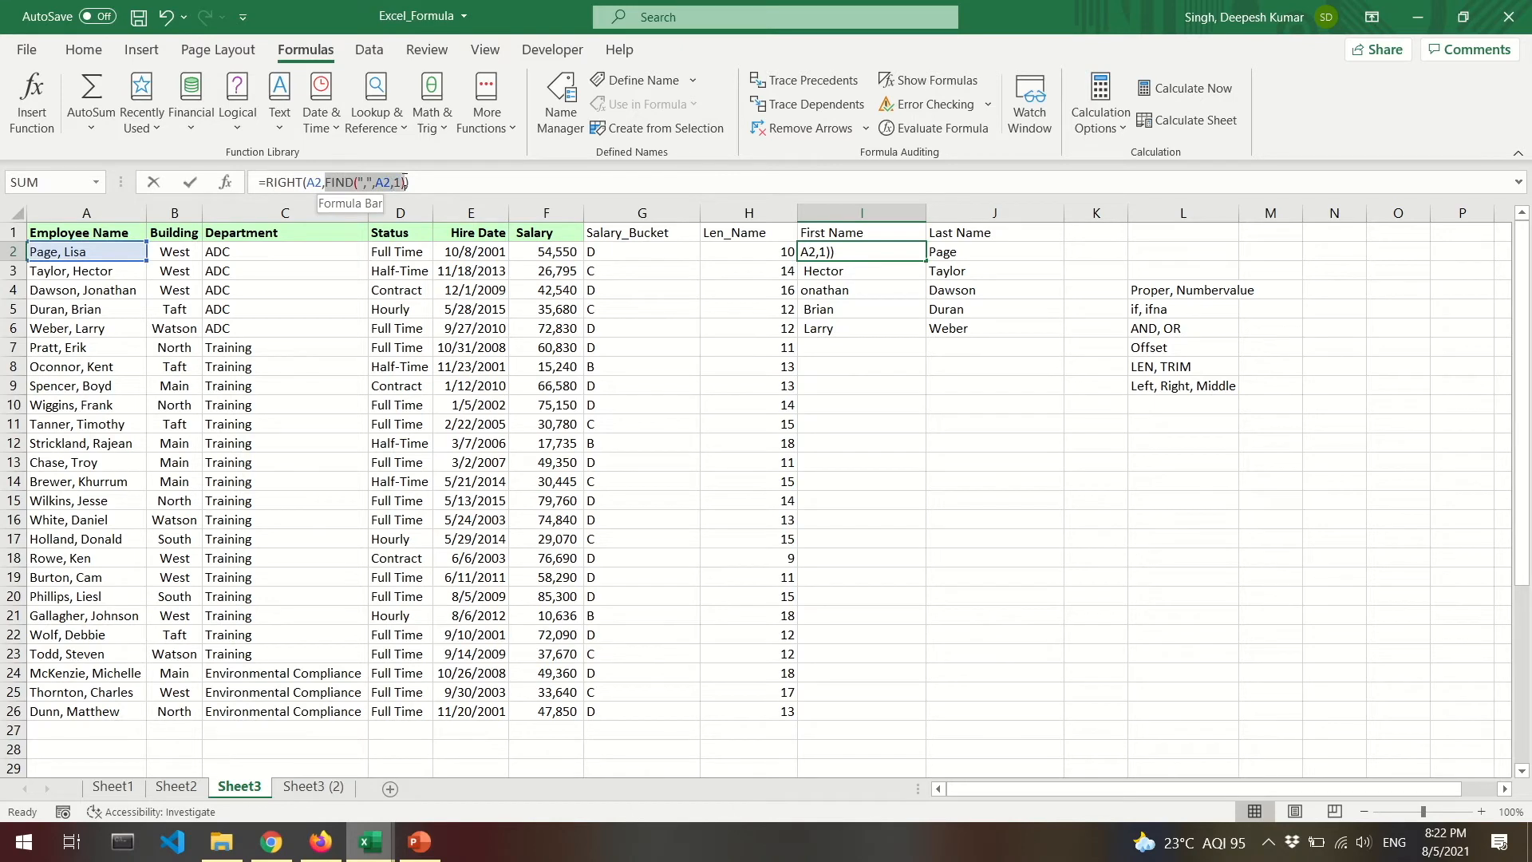
left_click(979, 442)
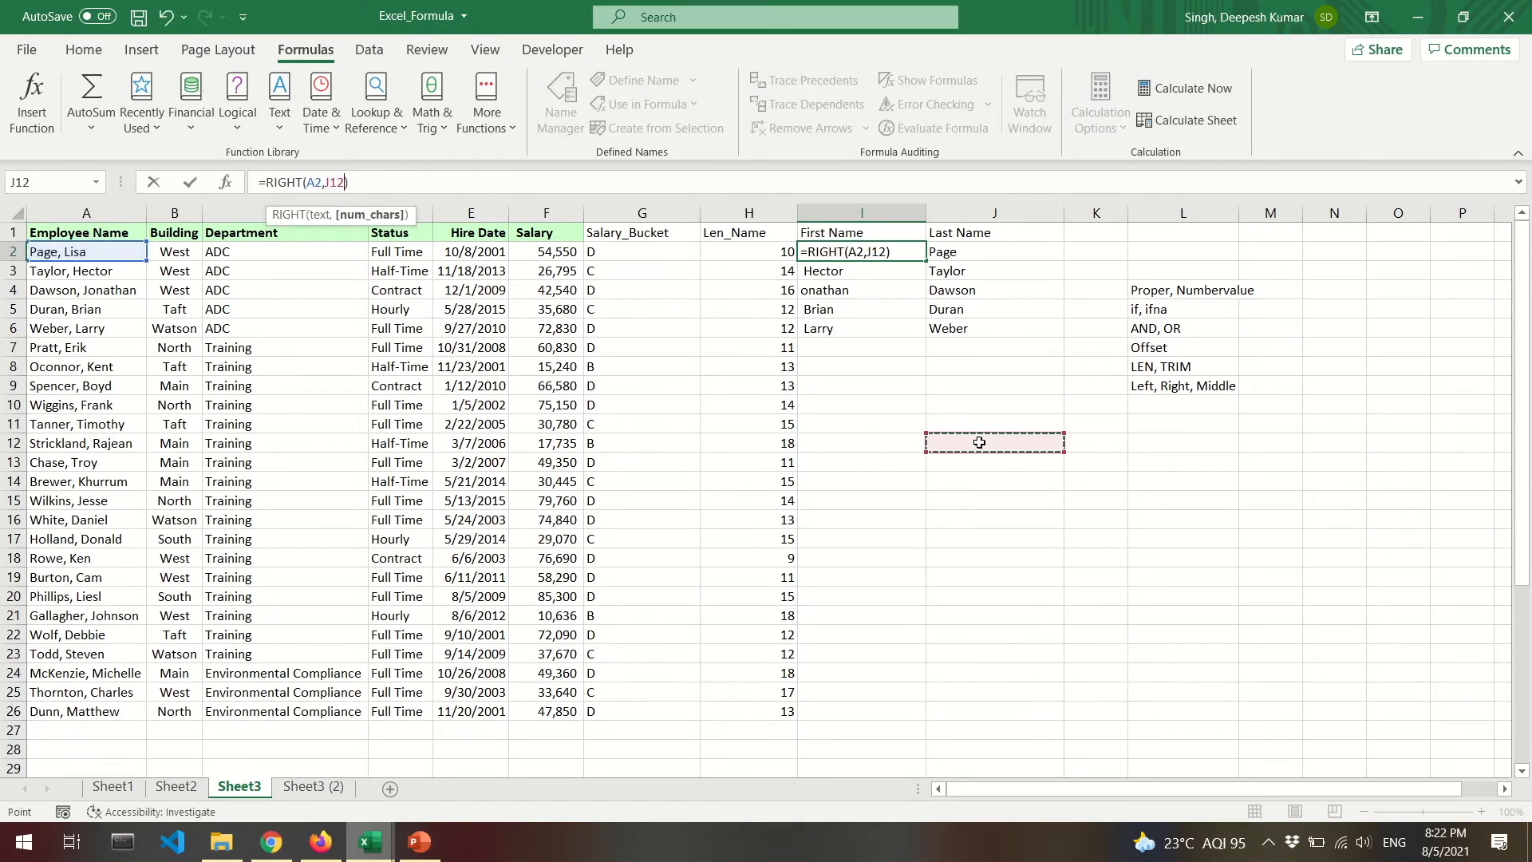
key("Escape")
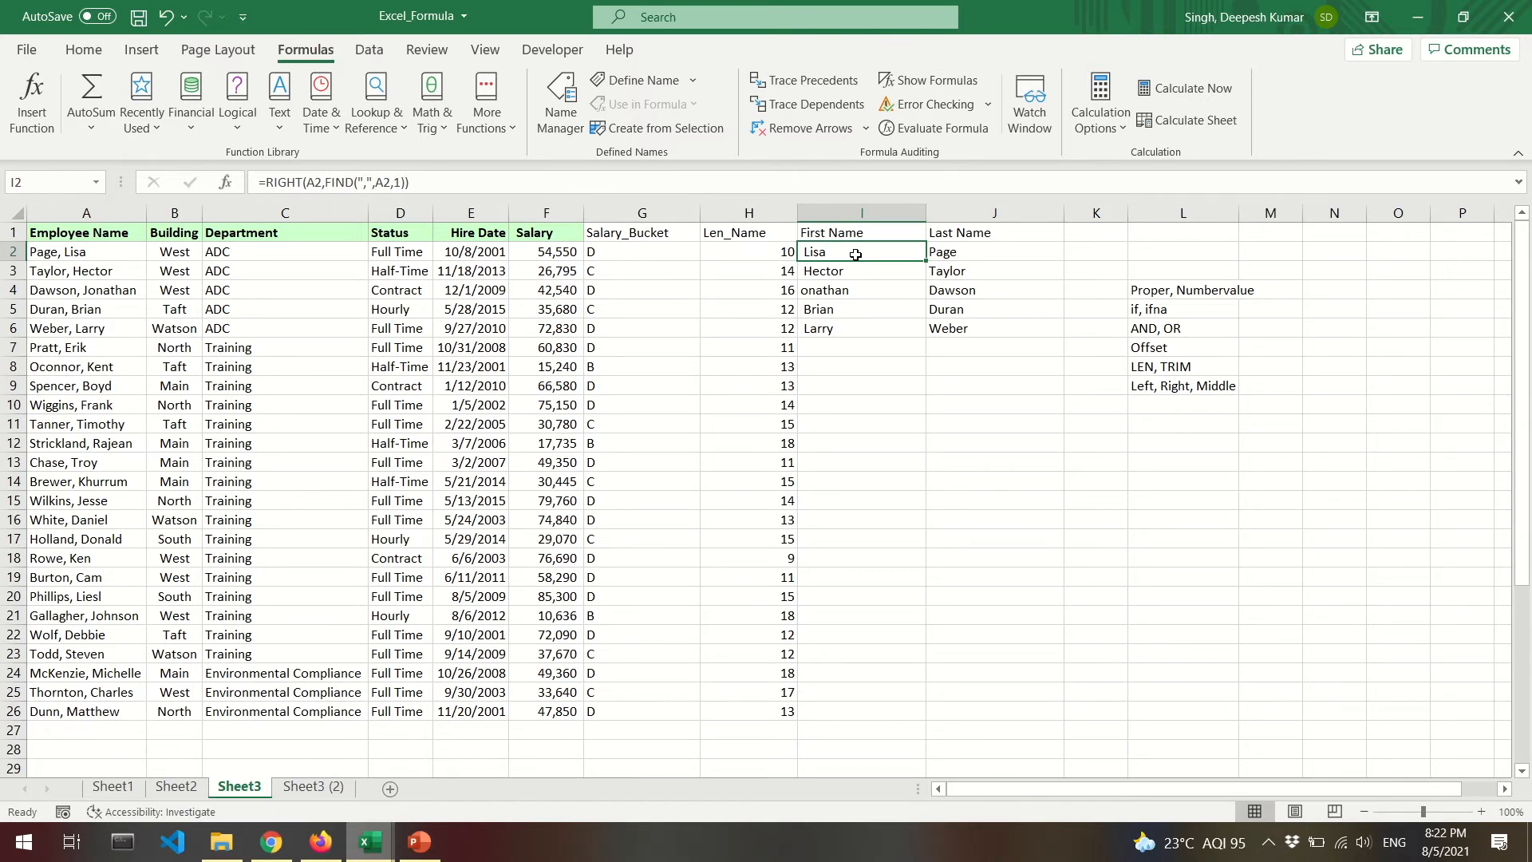
left_click(97, 253)
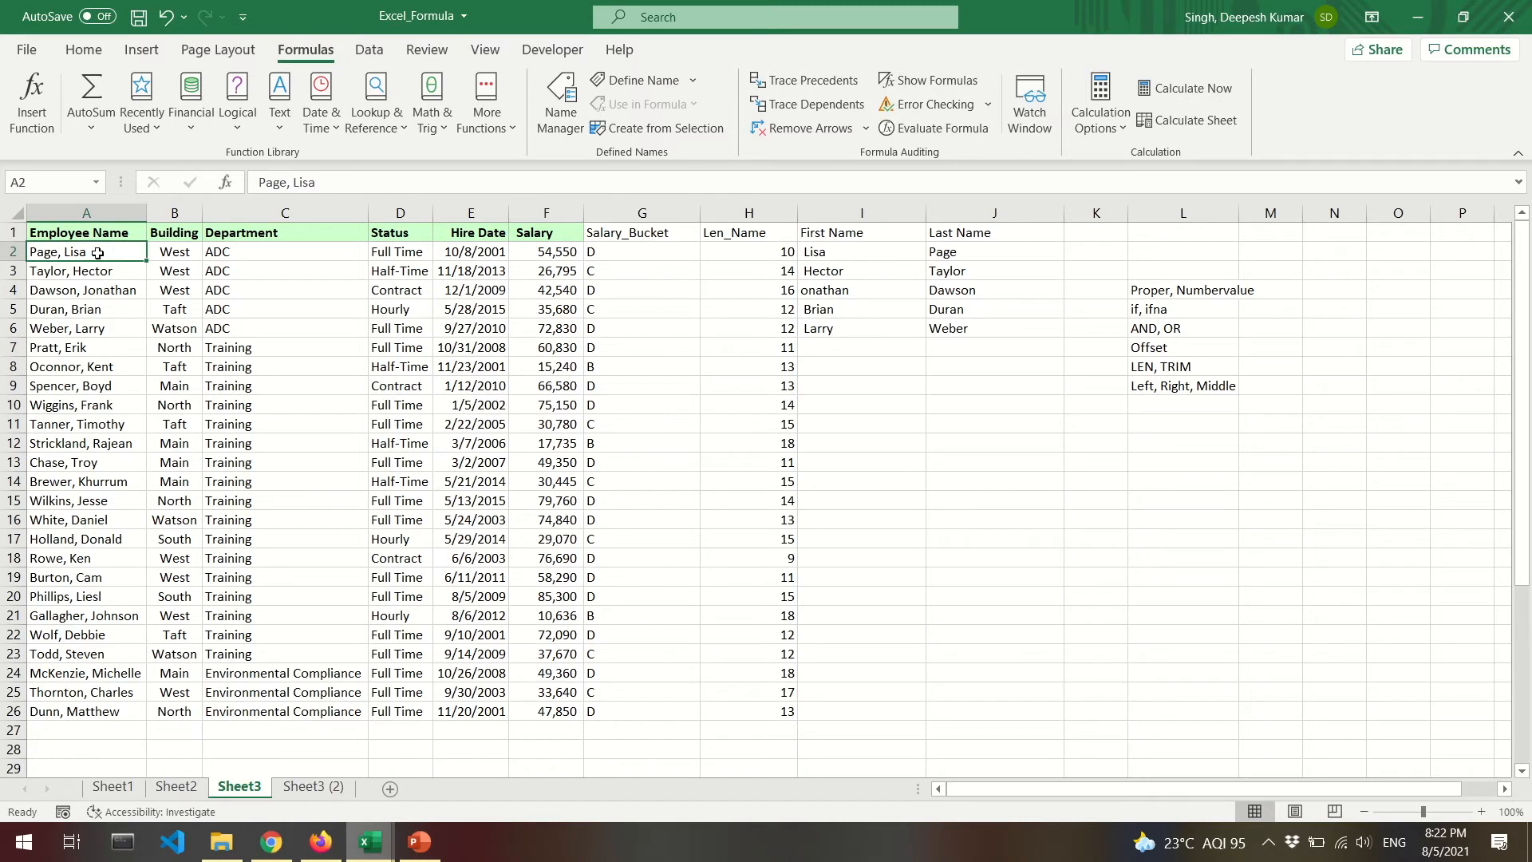
double_click(51, 252)
left_click_drag(31, 253, 61, 254)
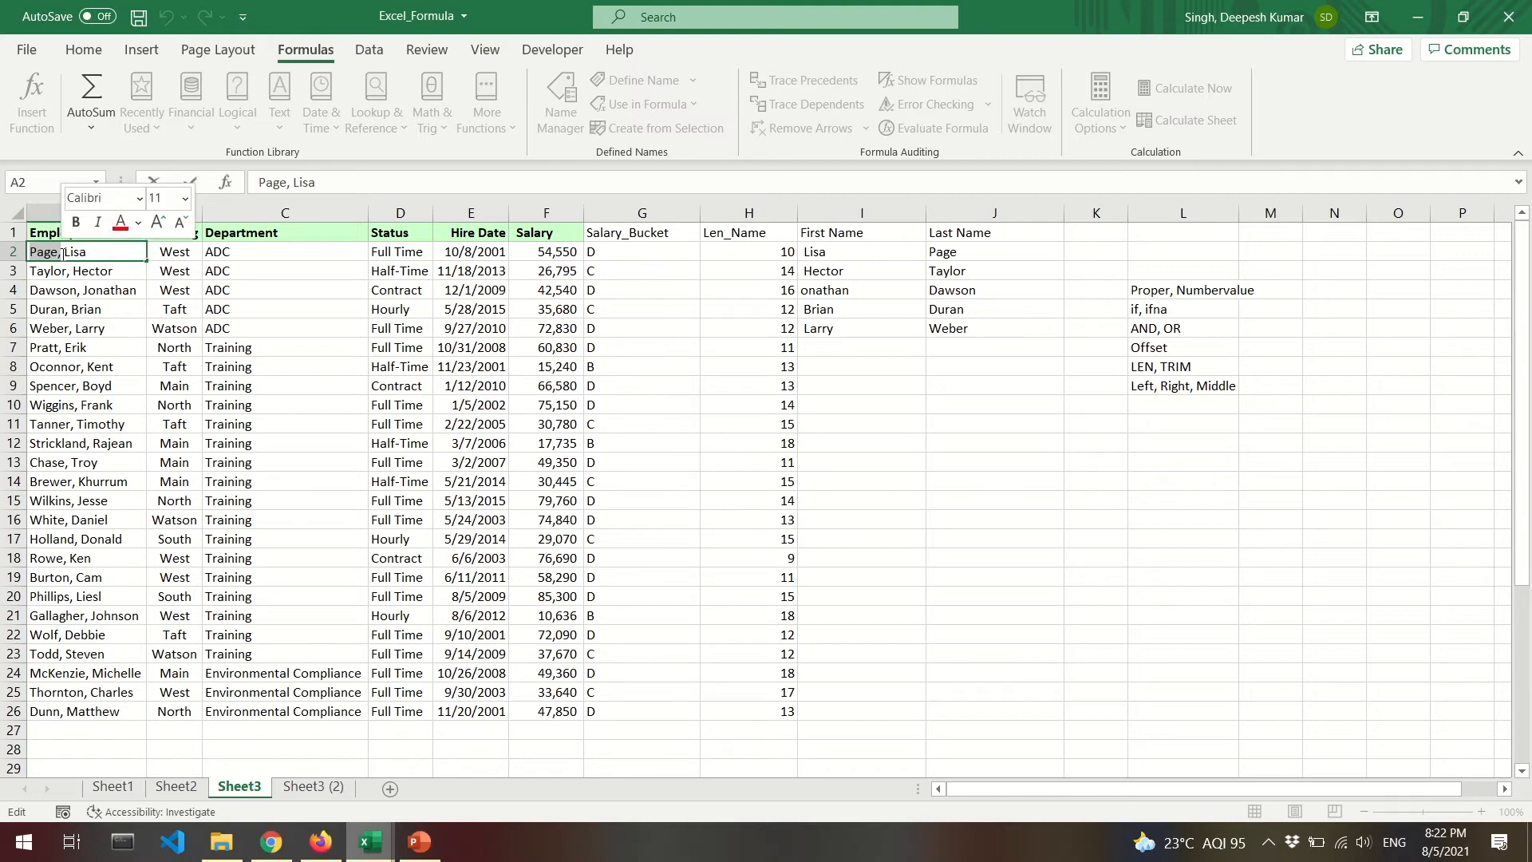
left_click(100, 254)
left_click_drag(100, 254, 68, 273)
double_click(114, 275)
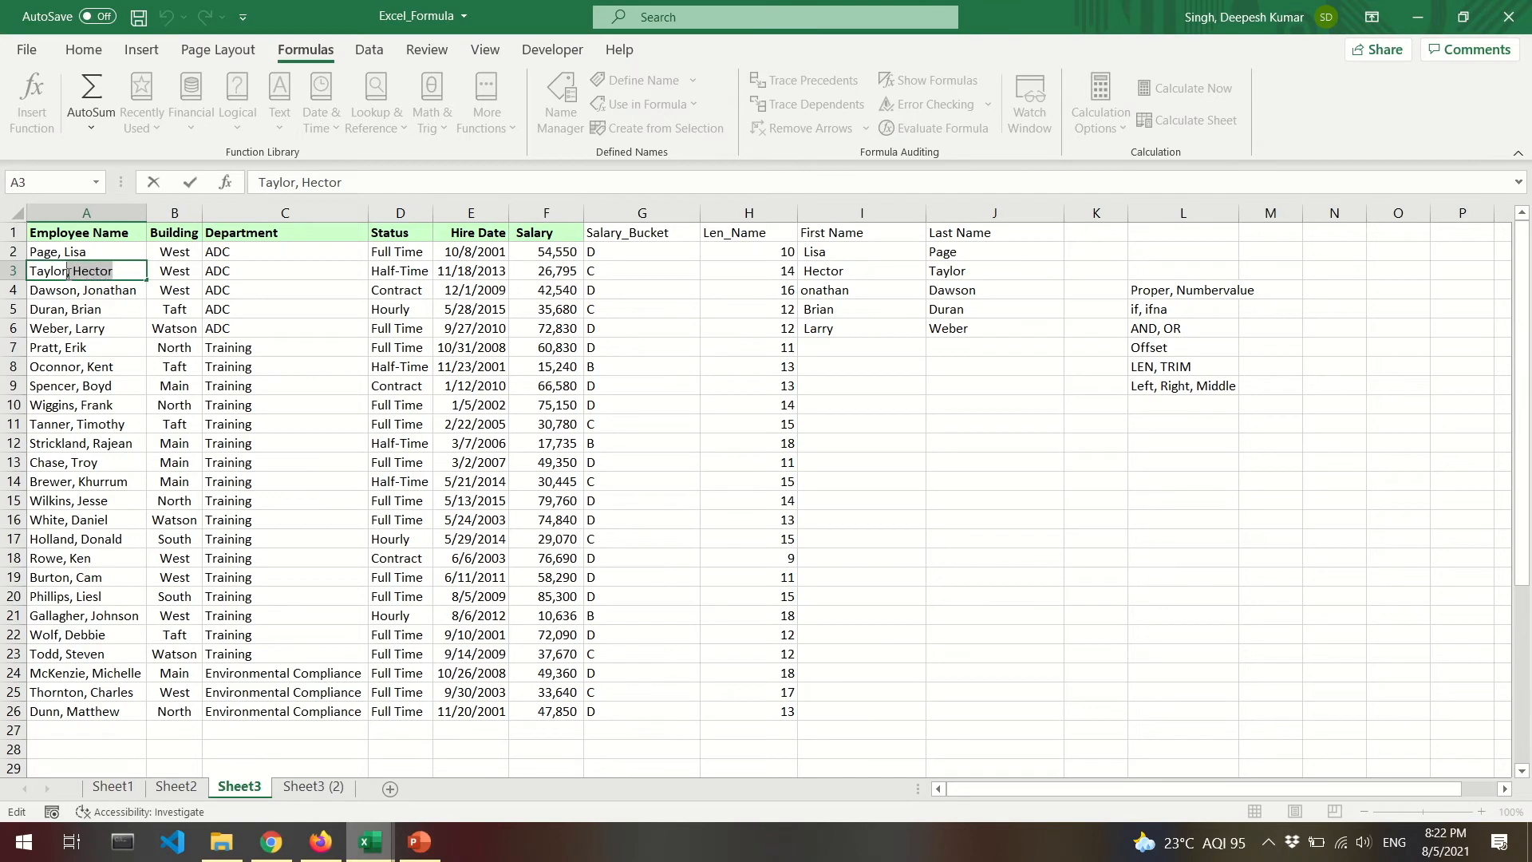
left_click(824, 251)
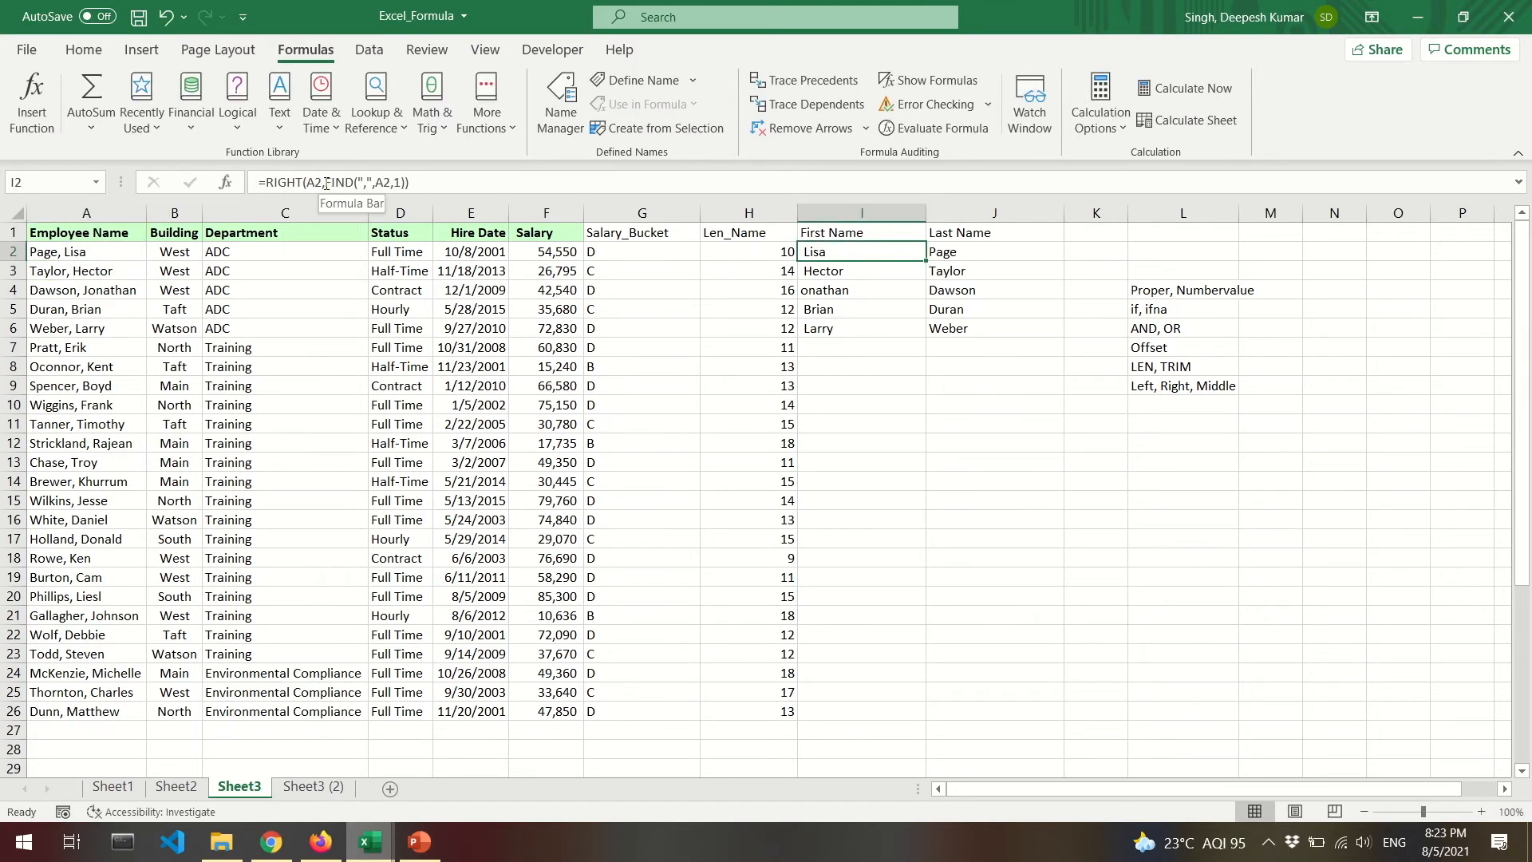
left_click_drag(322, 182, 407, 182)
key("ctrl+c")
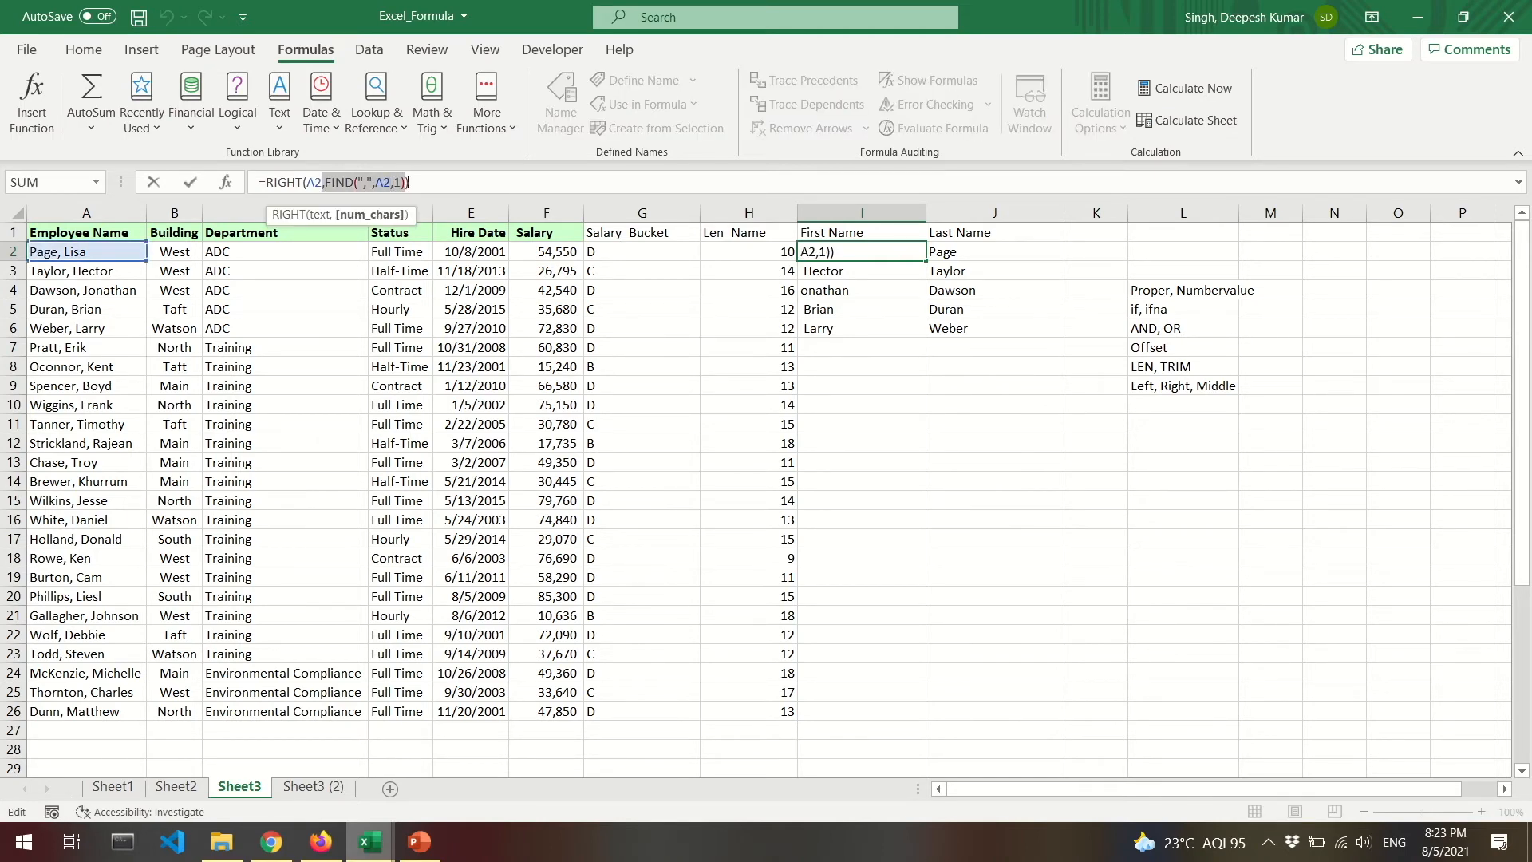
key("Escape")
left_click(1104, 254)
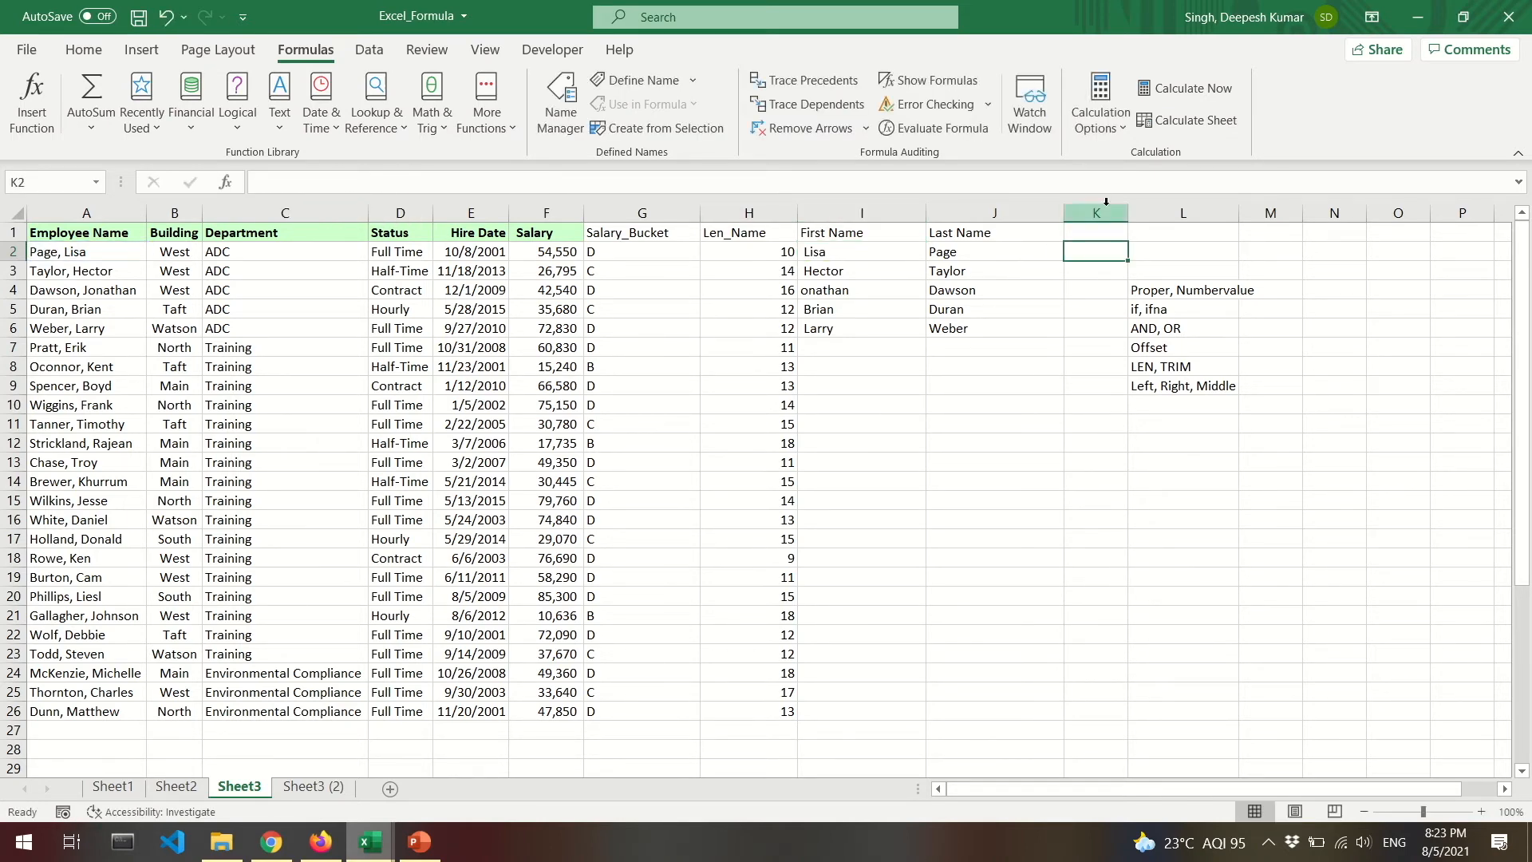
Enter =FIND(",",A2,1) in K2 and widen column K.
left_click(1105, 194)
key("ctrl+v")
key("Return")
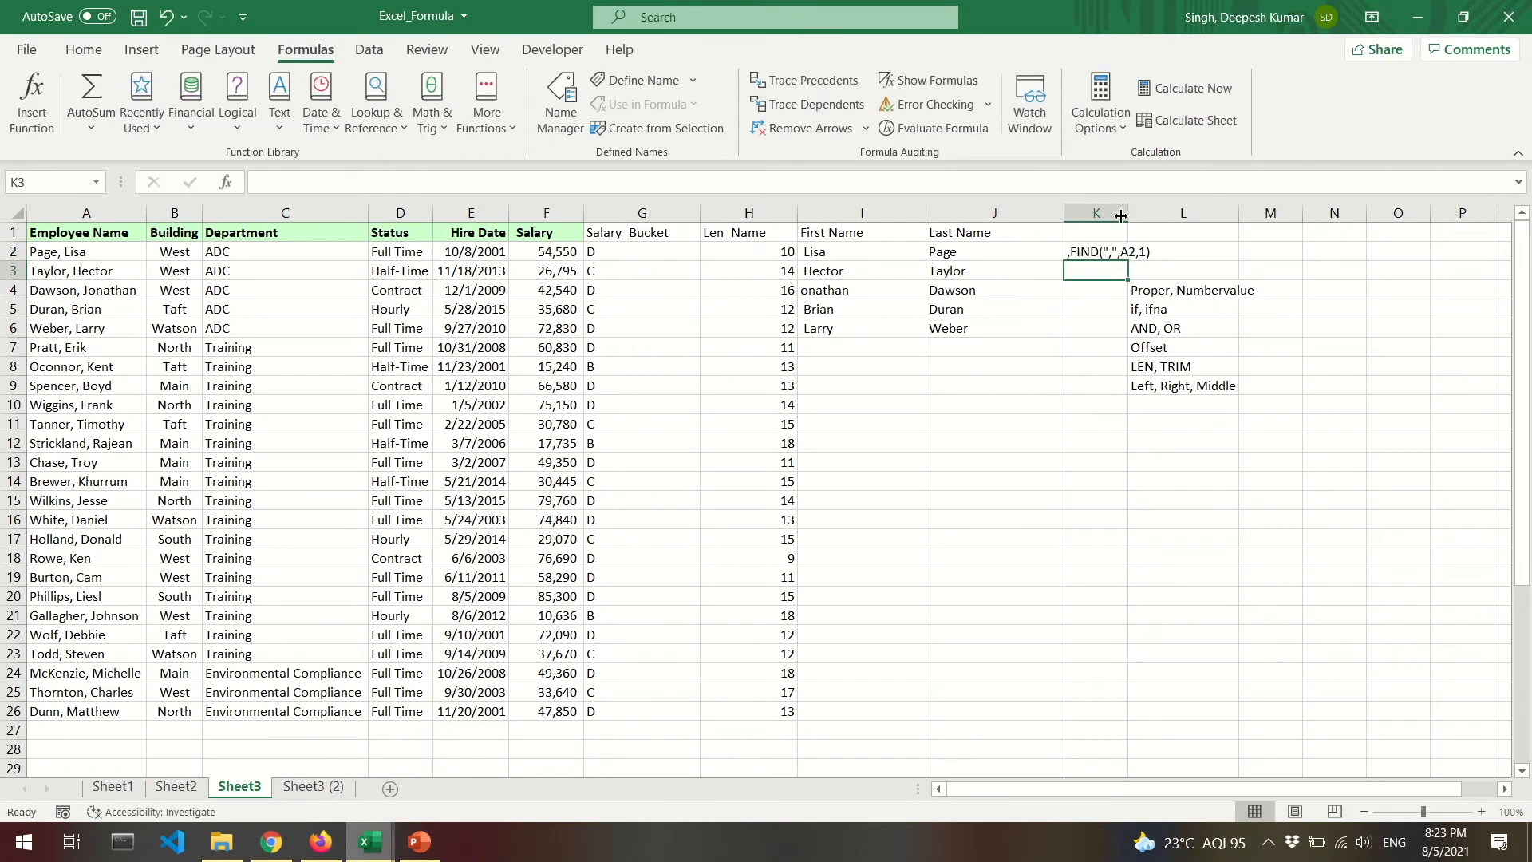
left_click_drag(1128, 214, 1190, 214)
left_click(1114, 253)
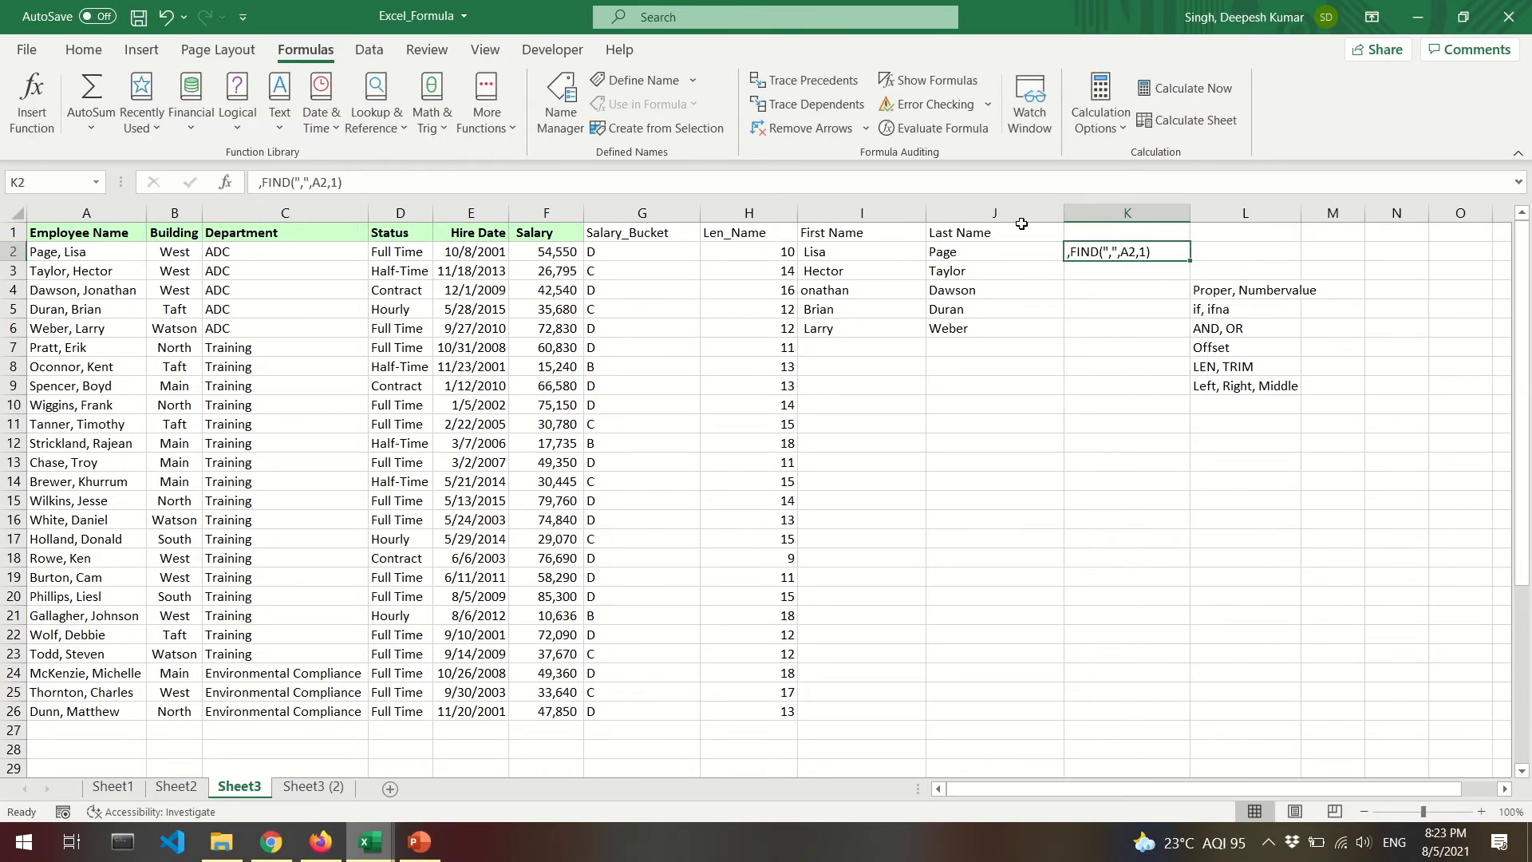
left_click(261, 182)
key("Delete")
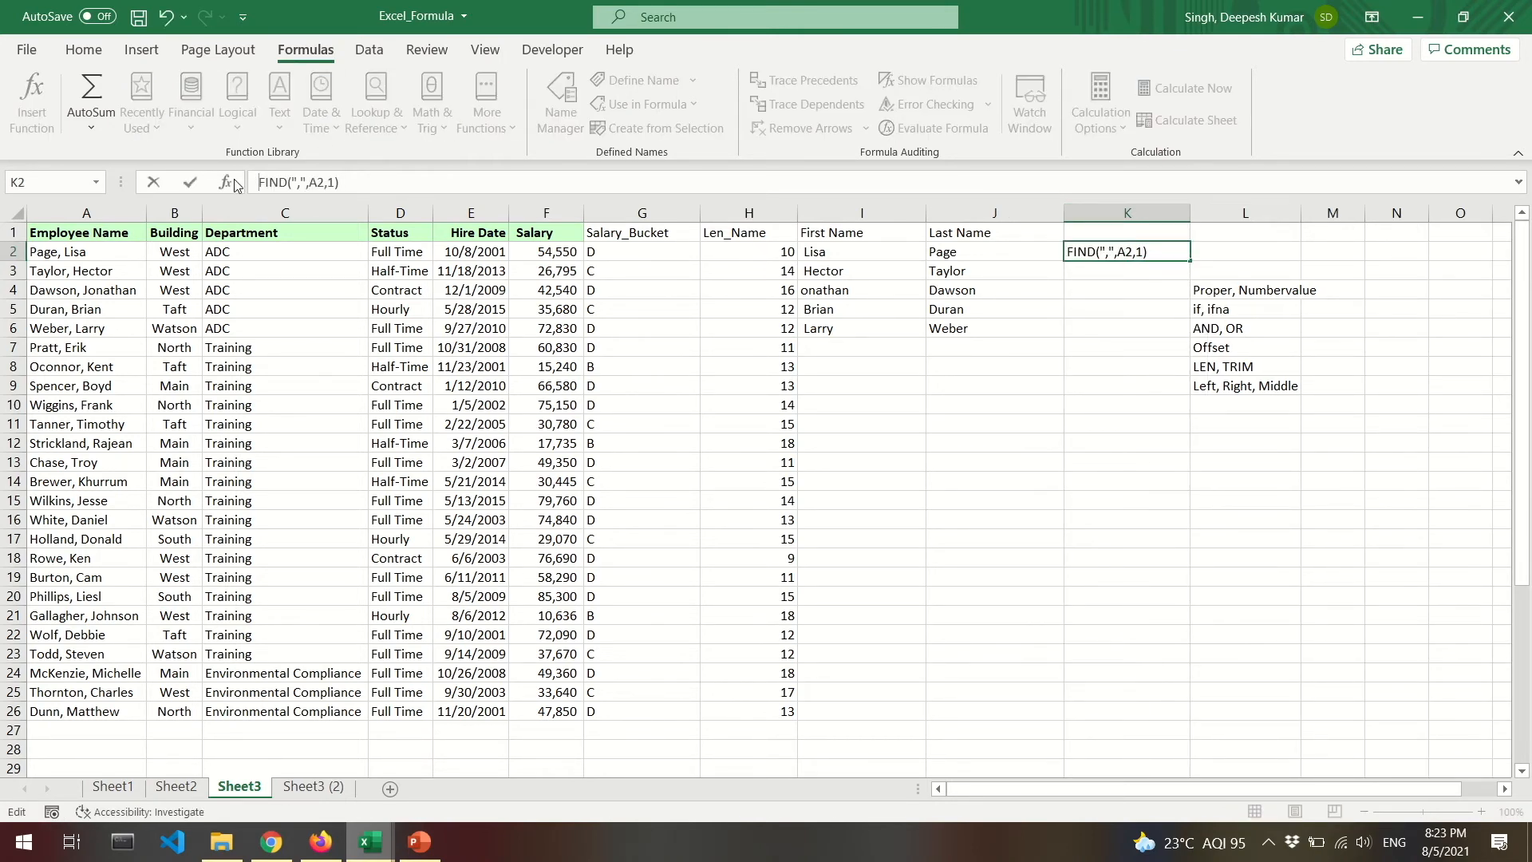
type("=")
key("Return")
Copy K2's comma-position formula down to K3:K6, giving 5, 7, 7, 6, 6.
key("Up")
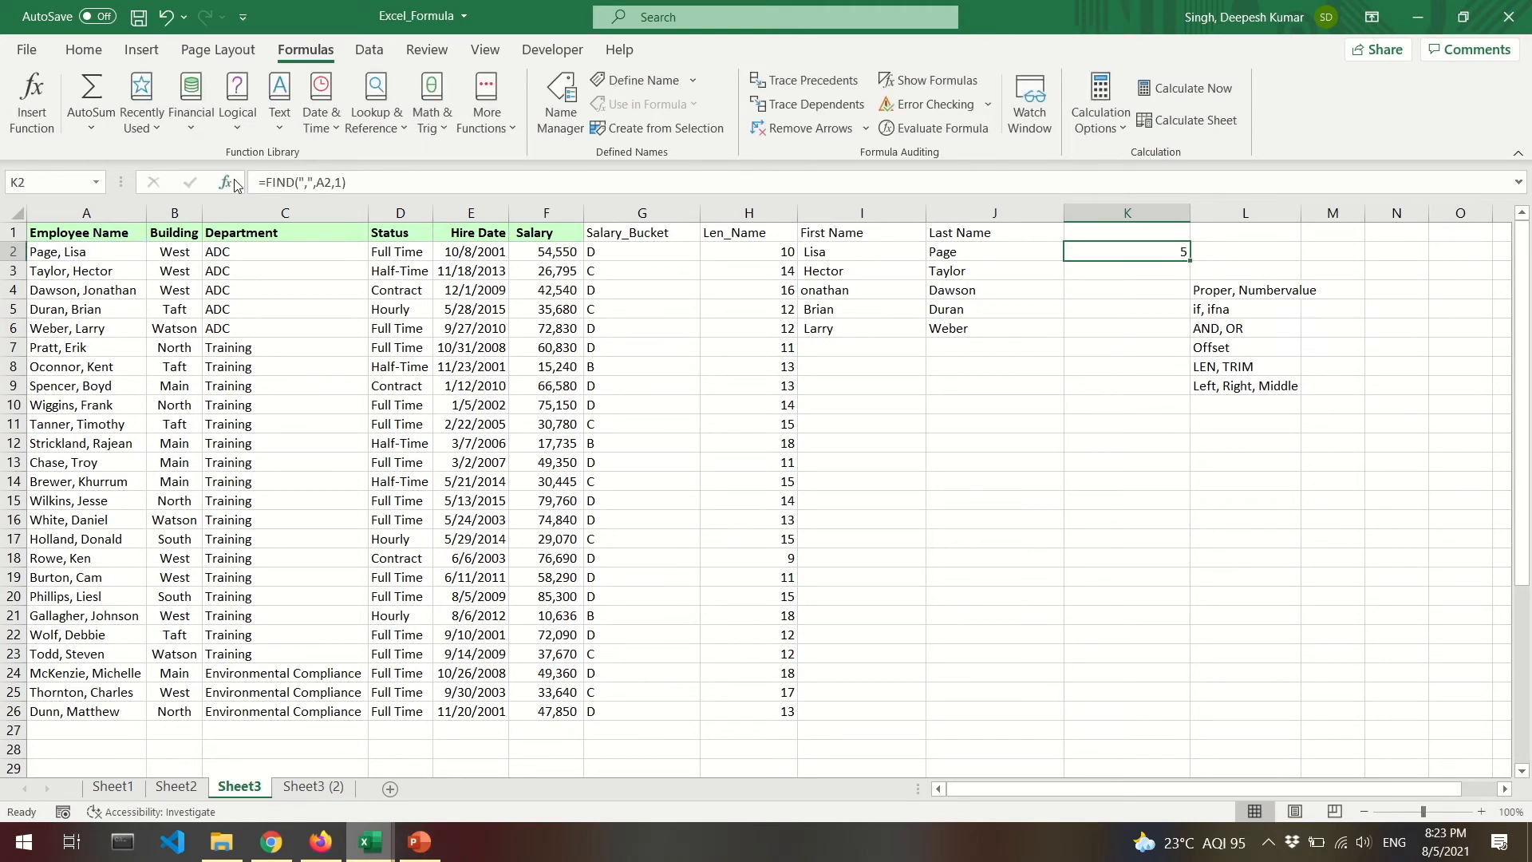
key("shift+Down")
key("ctrl+c")
key("shift+Down")
key("shift+Down")
key("shift+Down")
key("ctrl+v")
key("Down")
key("Down")
key("Down")
key("Down")
key("F2")
key("Escape")
Shorten A3's first name by replacing its last letters with k.
double_click(105, 292)
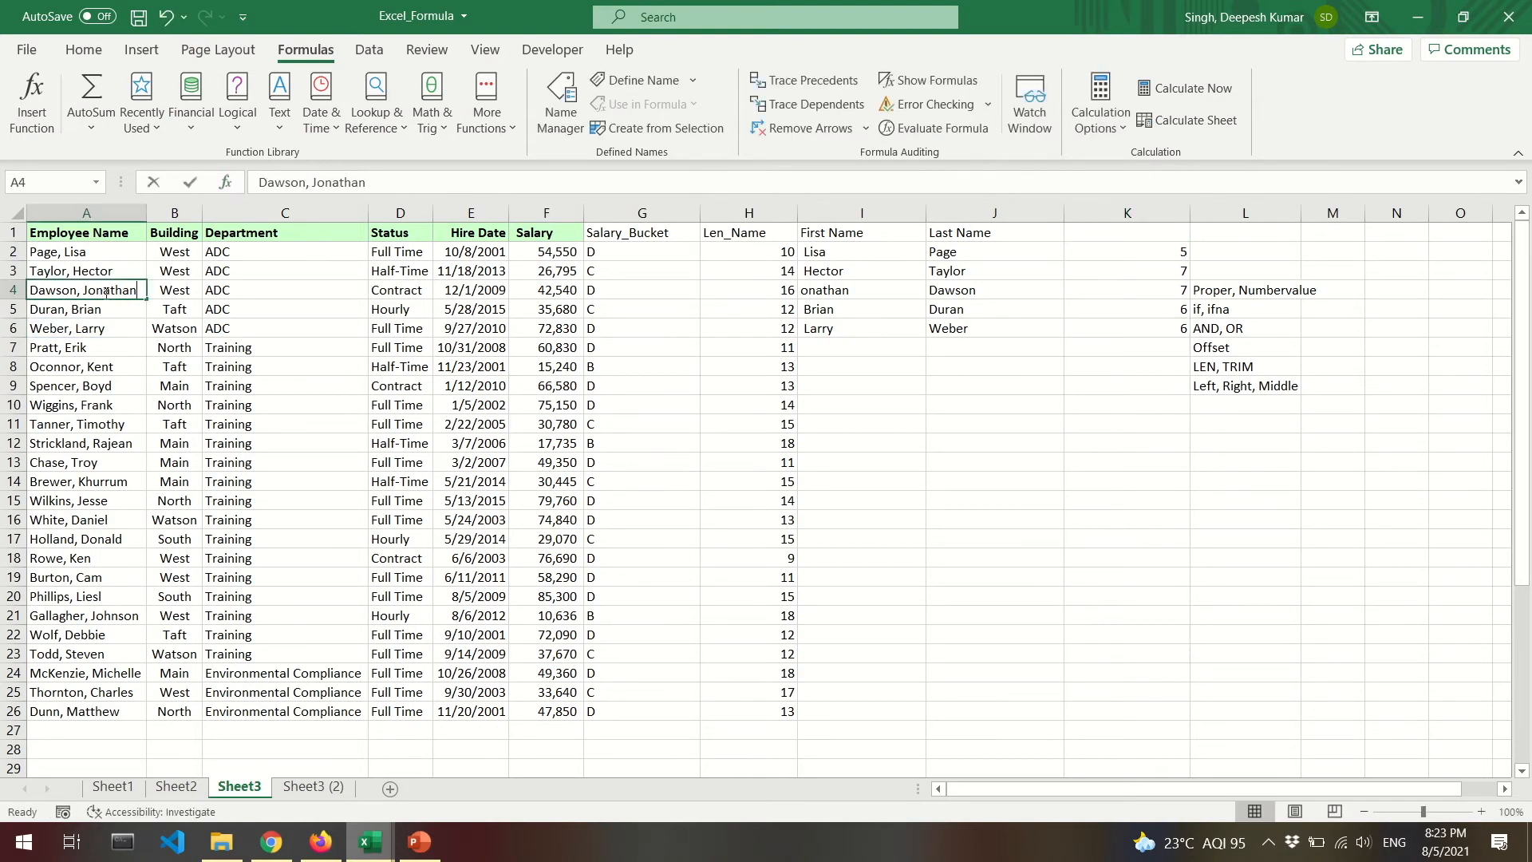
left_click(118, 272)
double_click(120, 272)
left_click_drag(134, 277, 97, 272)
type("k")
key("Return")
left_click(97, 272)
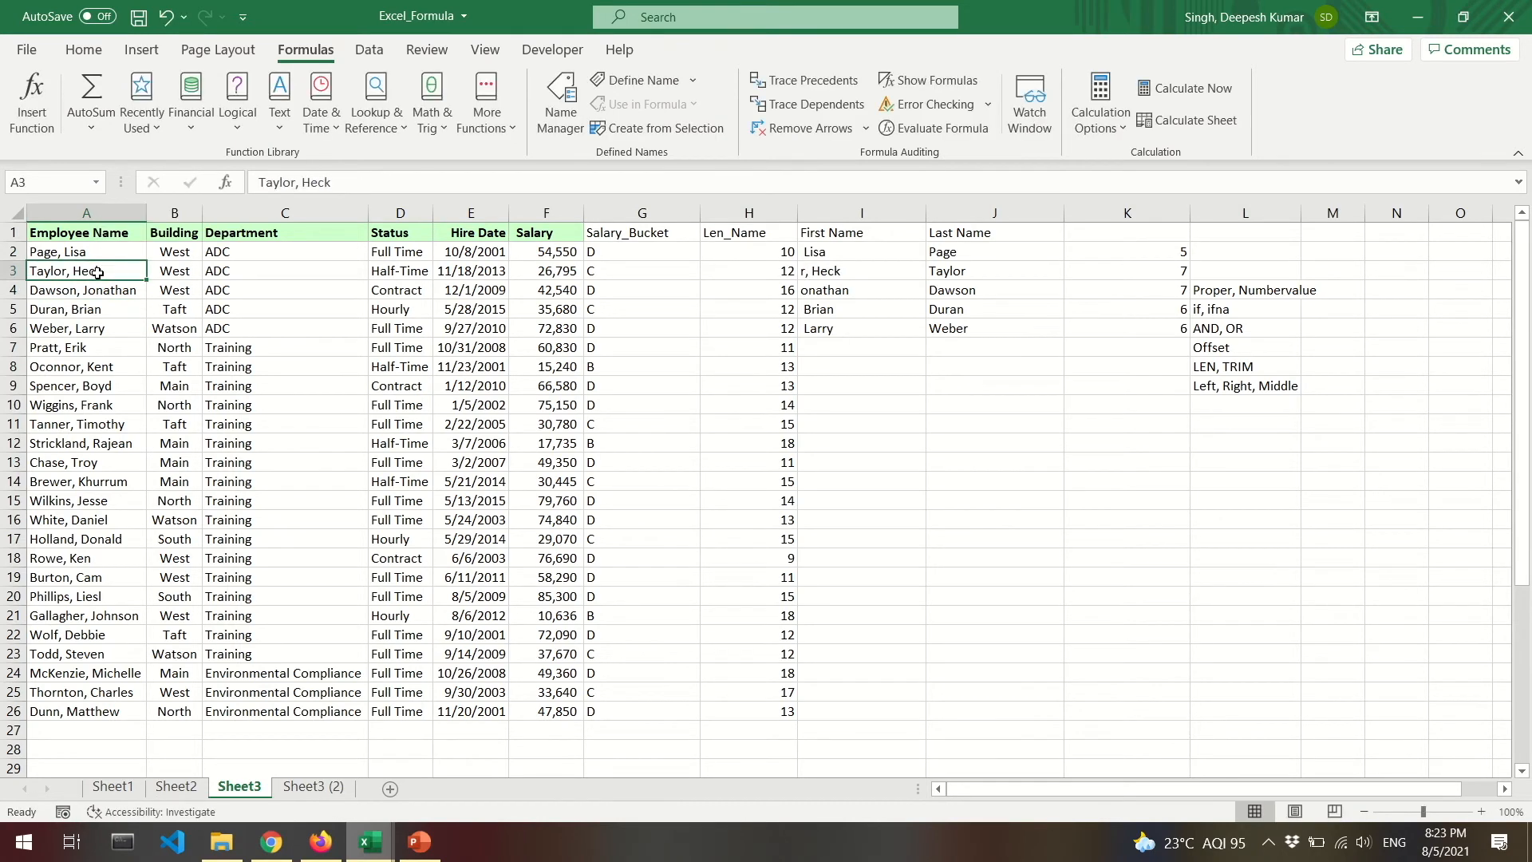
Inspect K3's comma-position formula and A3's edited name, leaving both unchanged.
double_click(1177, 273)
key("Escape")
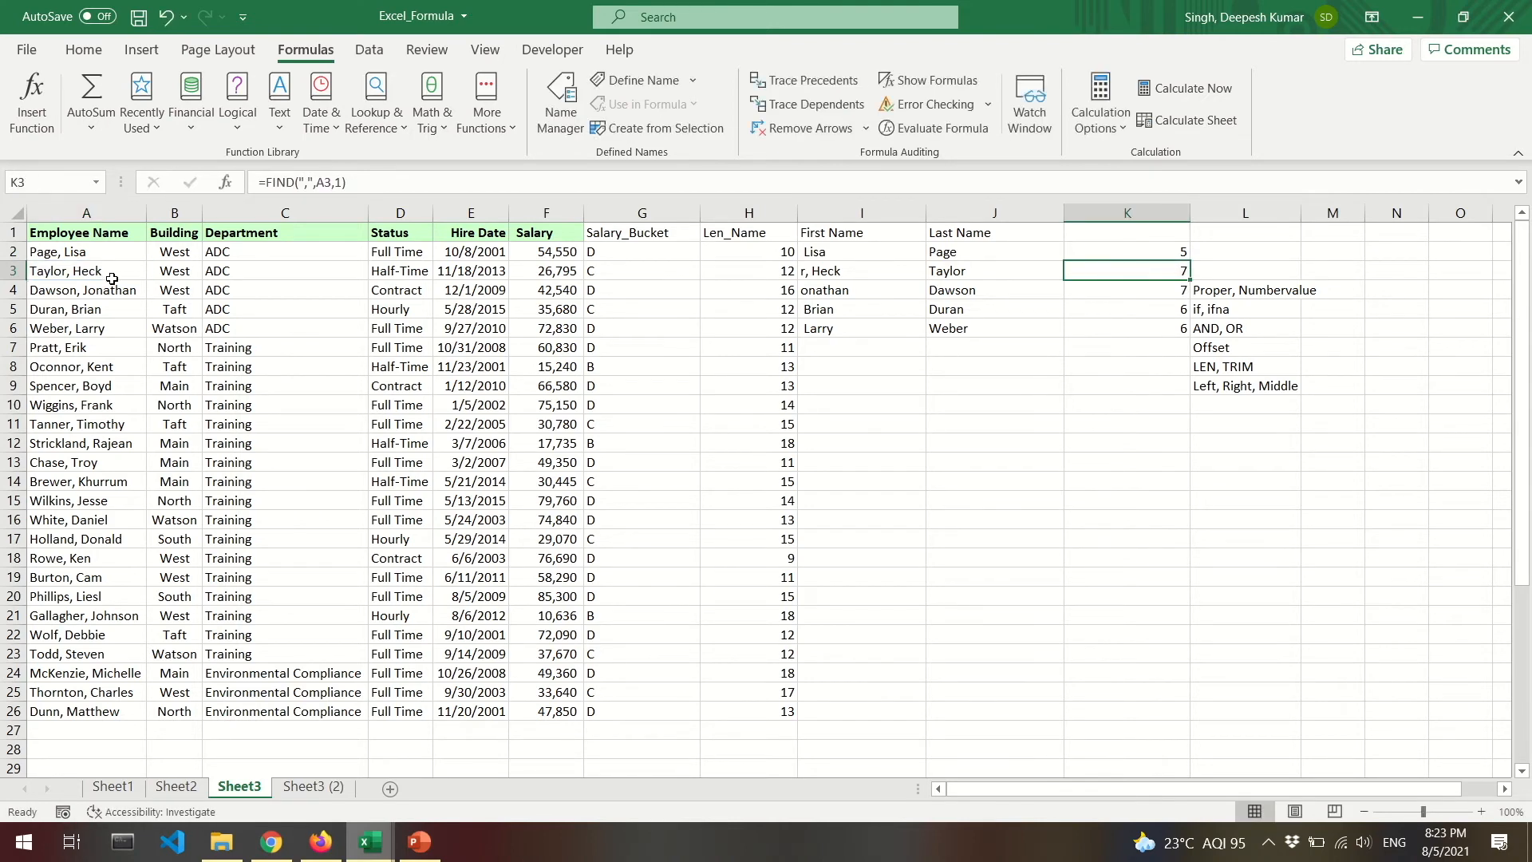
double_click(102, 272)
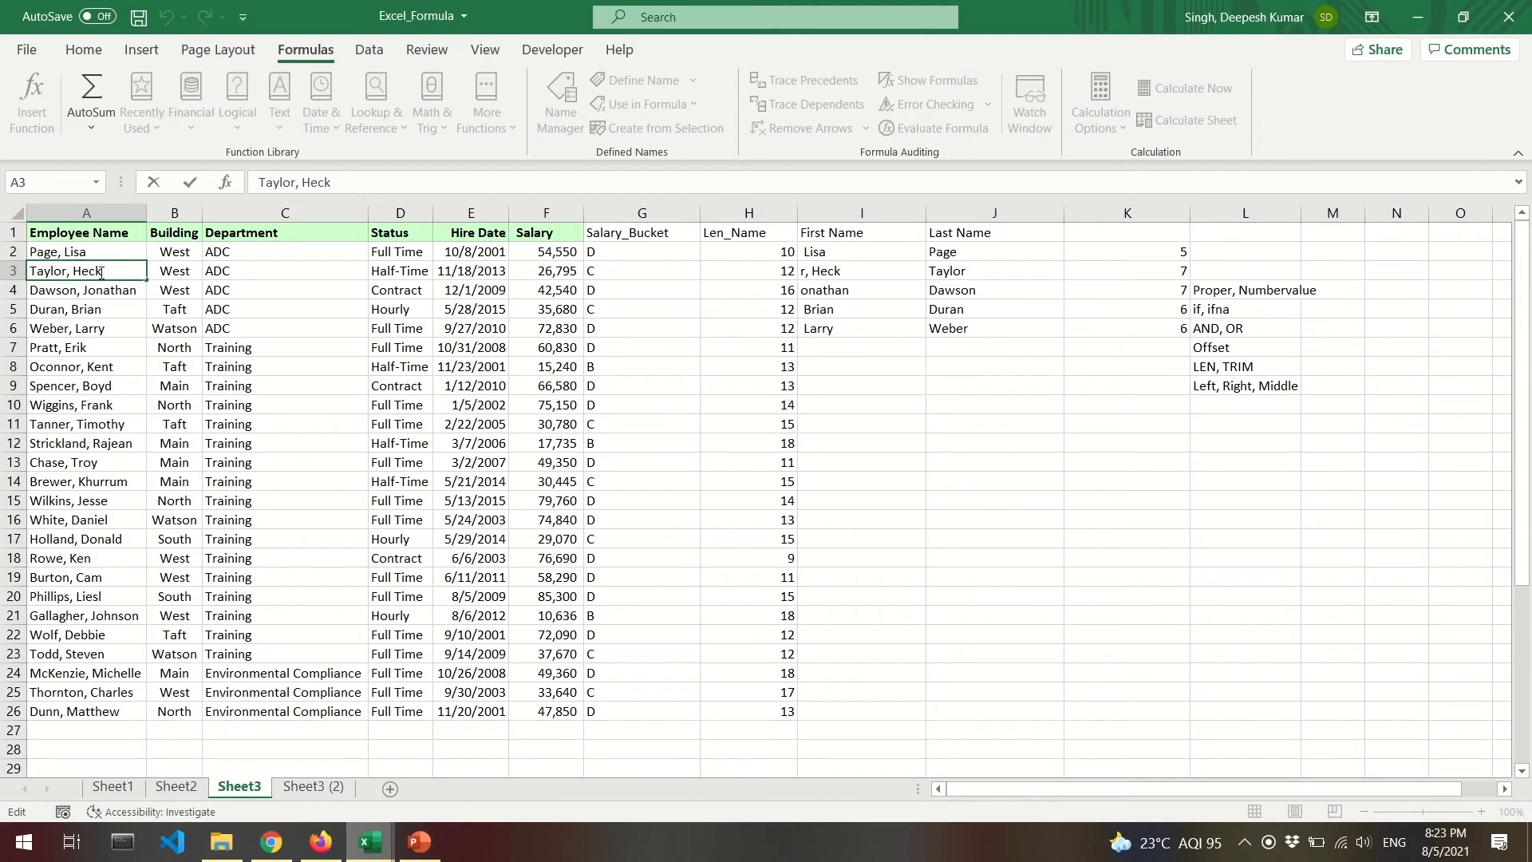
key("Left")
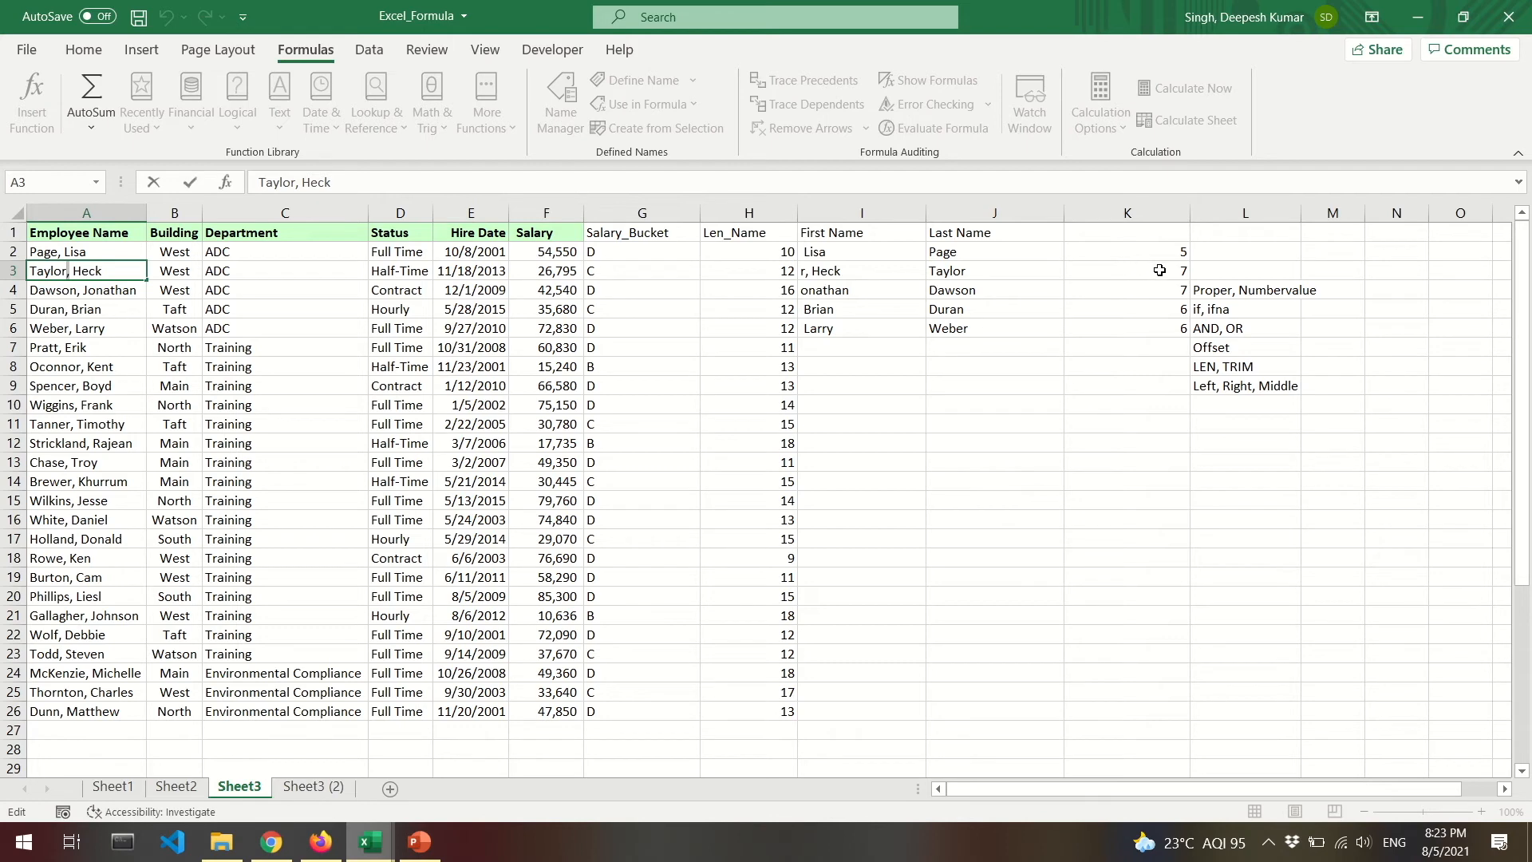
key("Escape")
Enter the header Comma_Position in K1.
left_click(1151, 229)
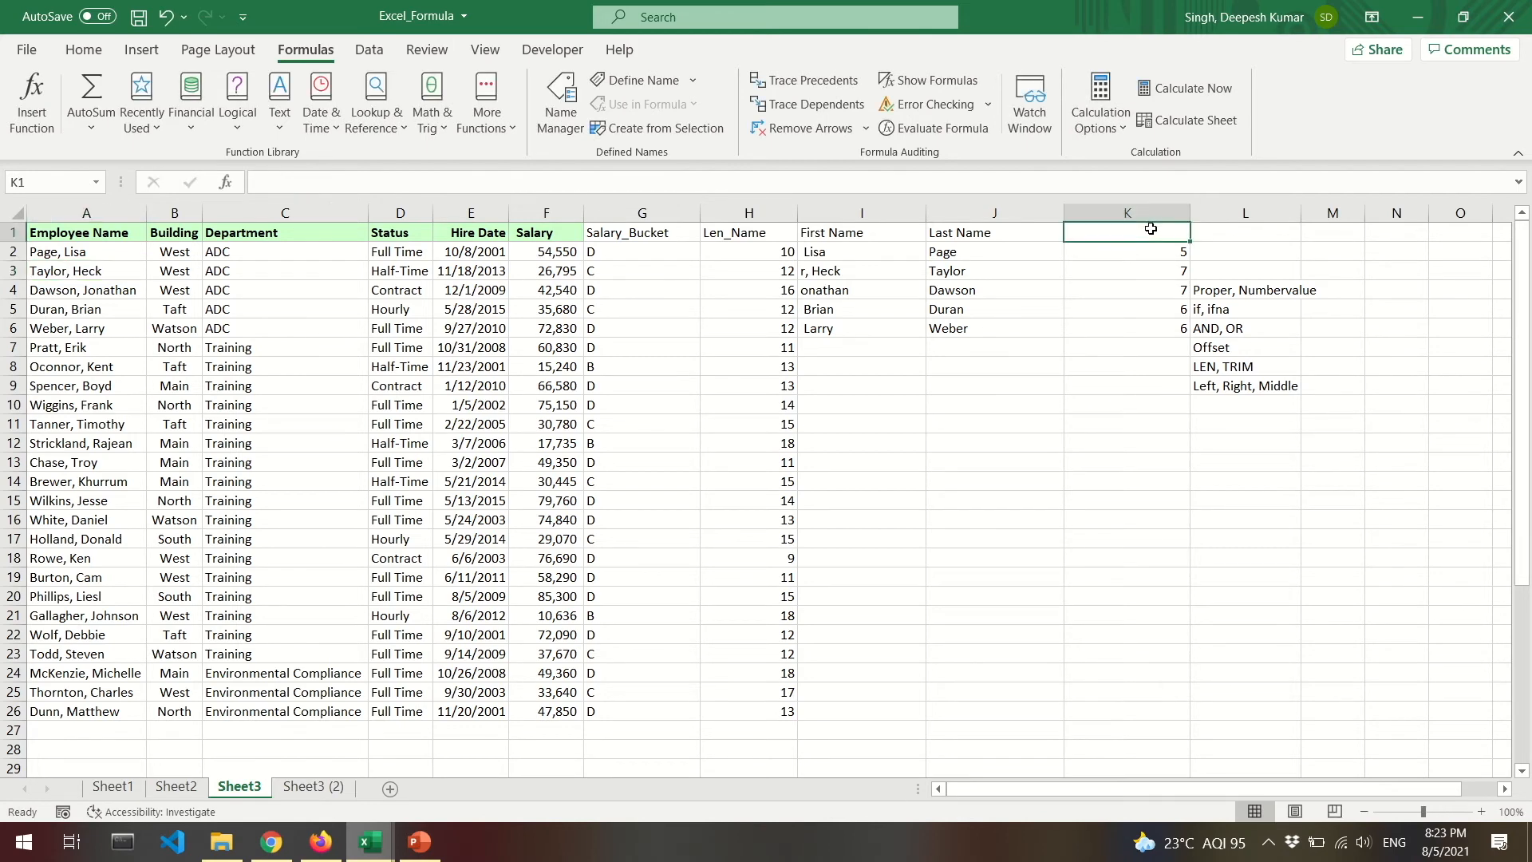
type("Comma")
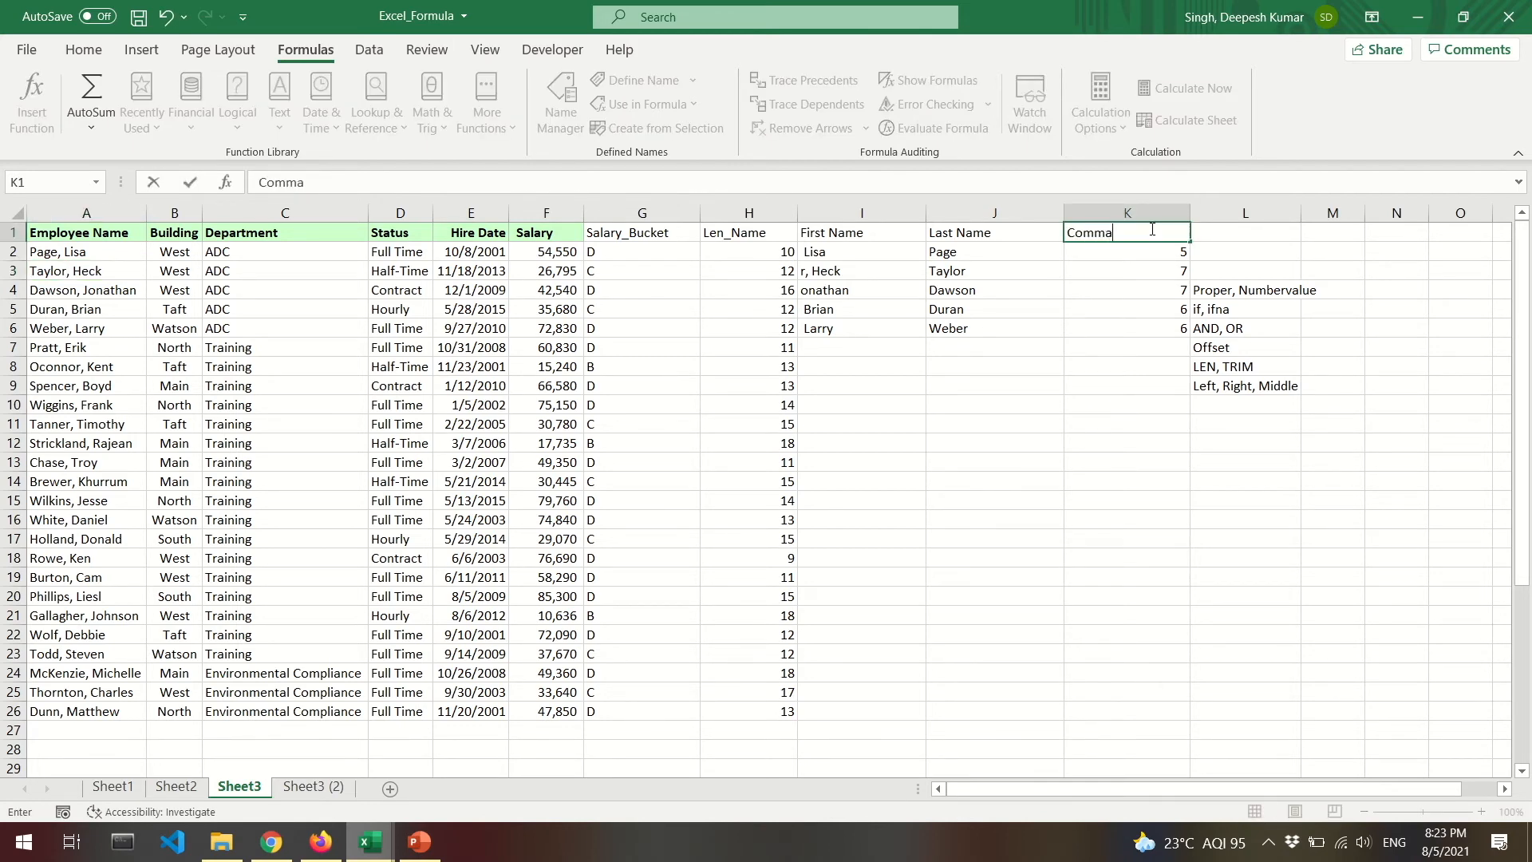
type("_Position")
key("Return")
Move the function notes from L4:L9 over to M4:M9.
left_click_drag(1273, 290, 1276, 384)
left_click(1271, 290)
left_click_drag(1271, 290, 1272, 383)
key("ctrl+x")
key("Right")
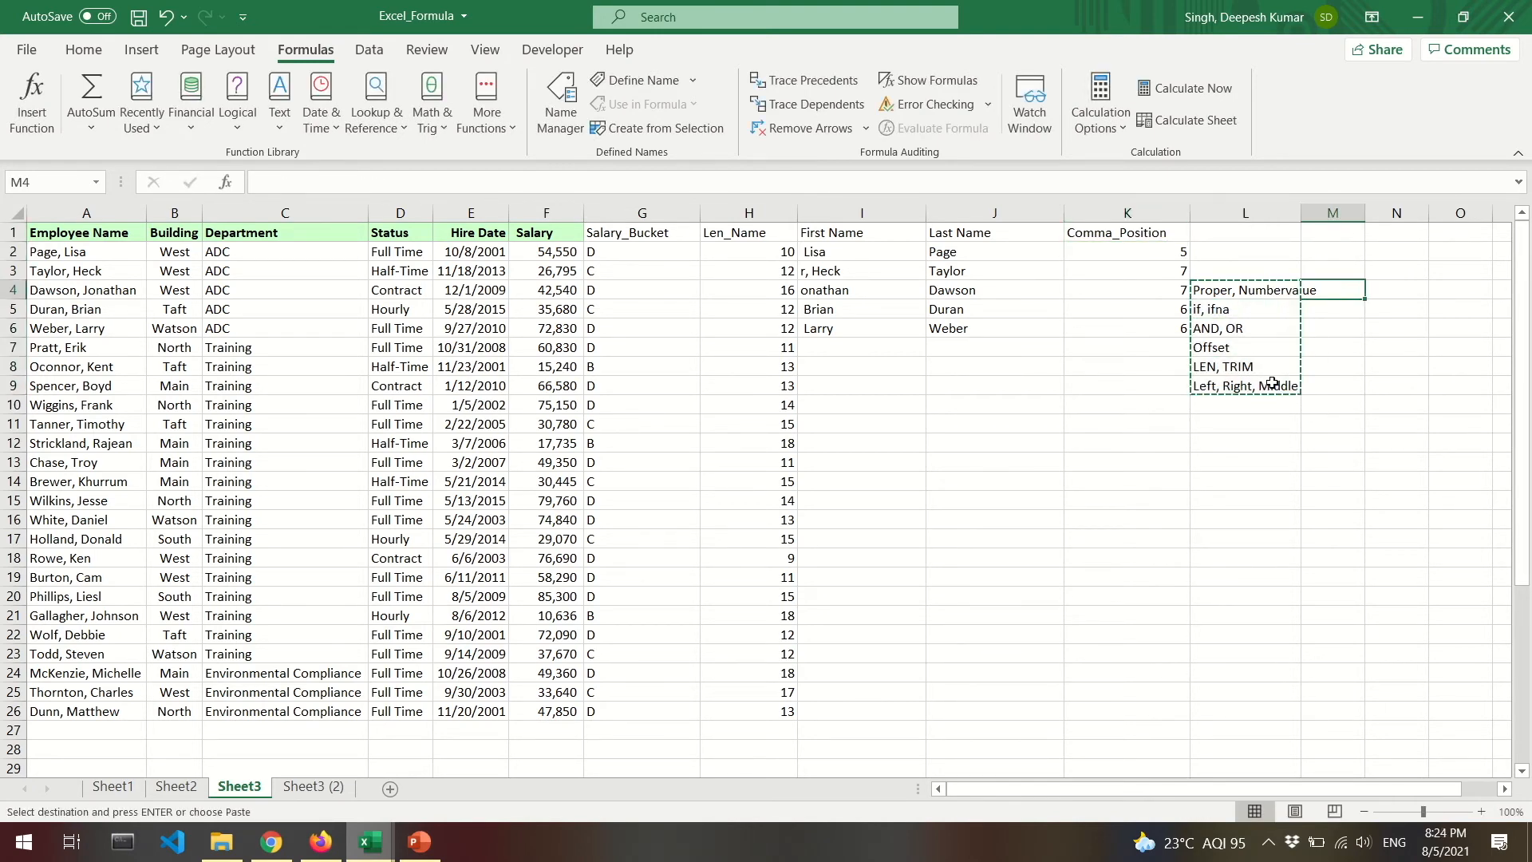
key("ctrl+v")
Resize column L and enter a provisional Len header in L1.
left_click_drag(1302, 213, 1248, 214)
left_click(1205, 289)
left_click(1137, 253)
left_click_drag(1247, 214, 1248, 214)
left_click(1225, 233)
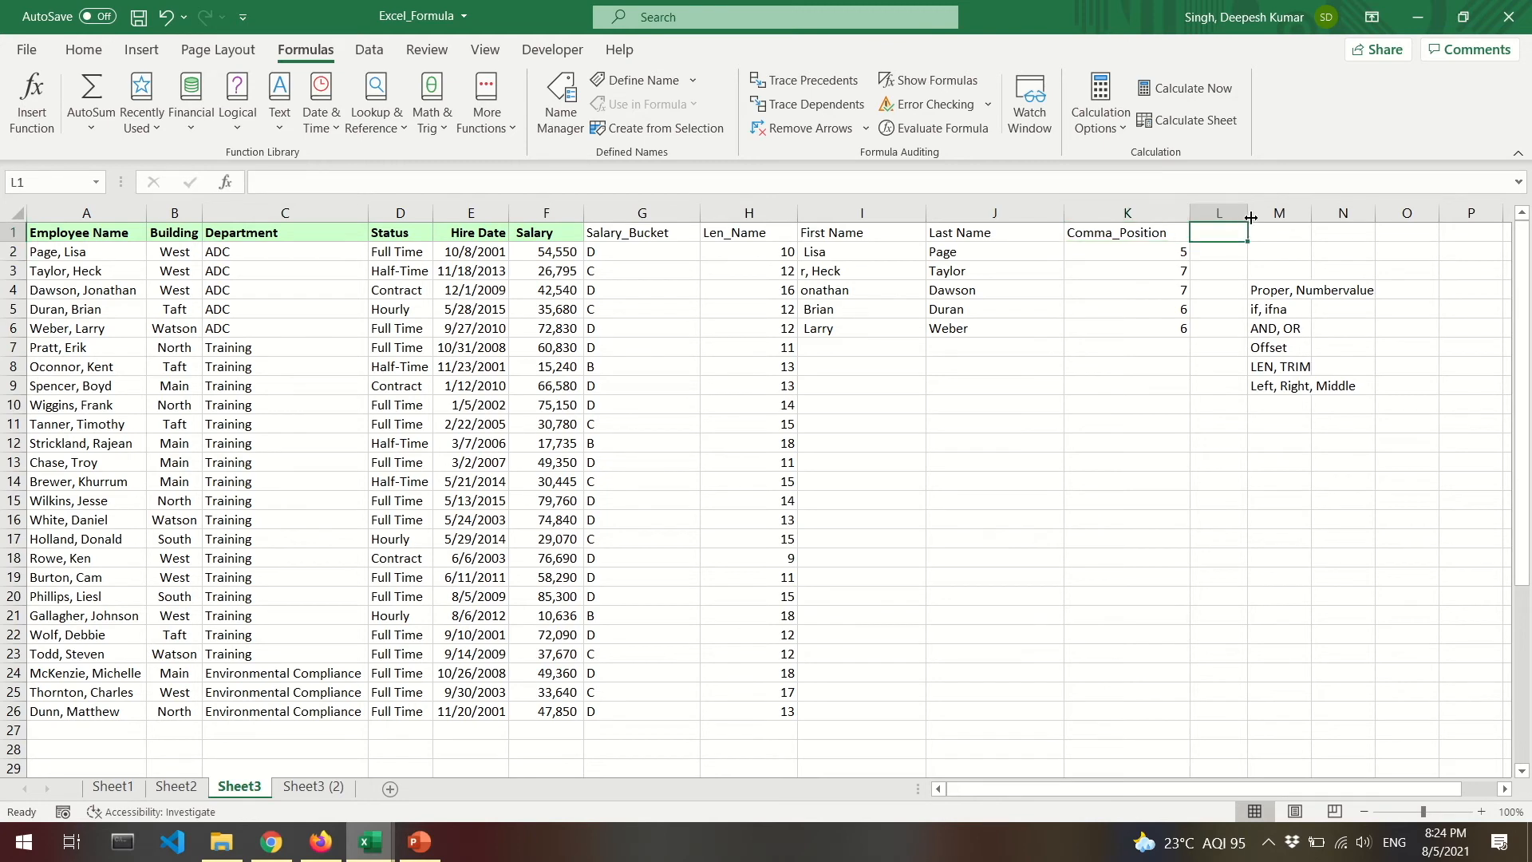
left_click_drag(1251, 210, 1294, 211)
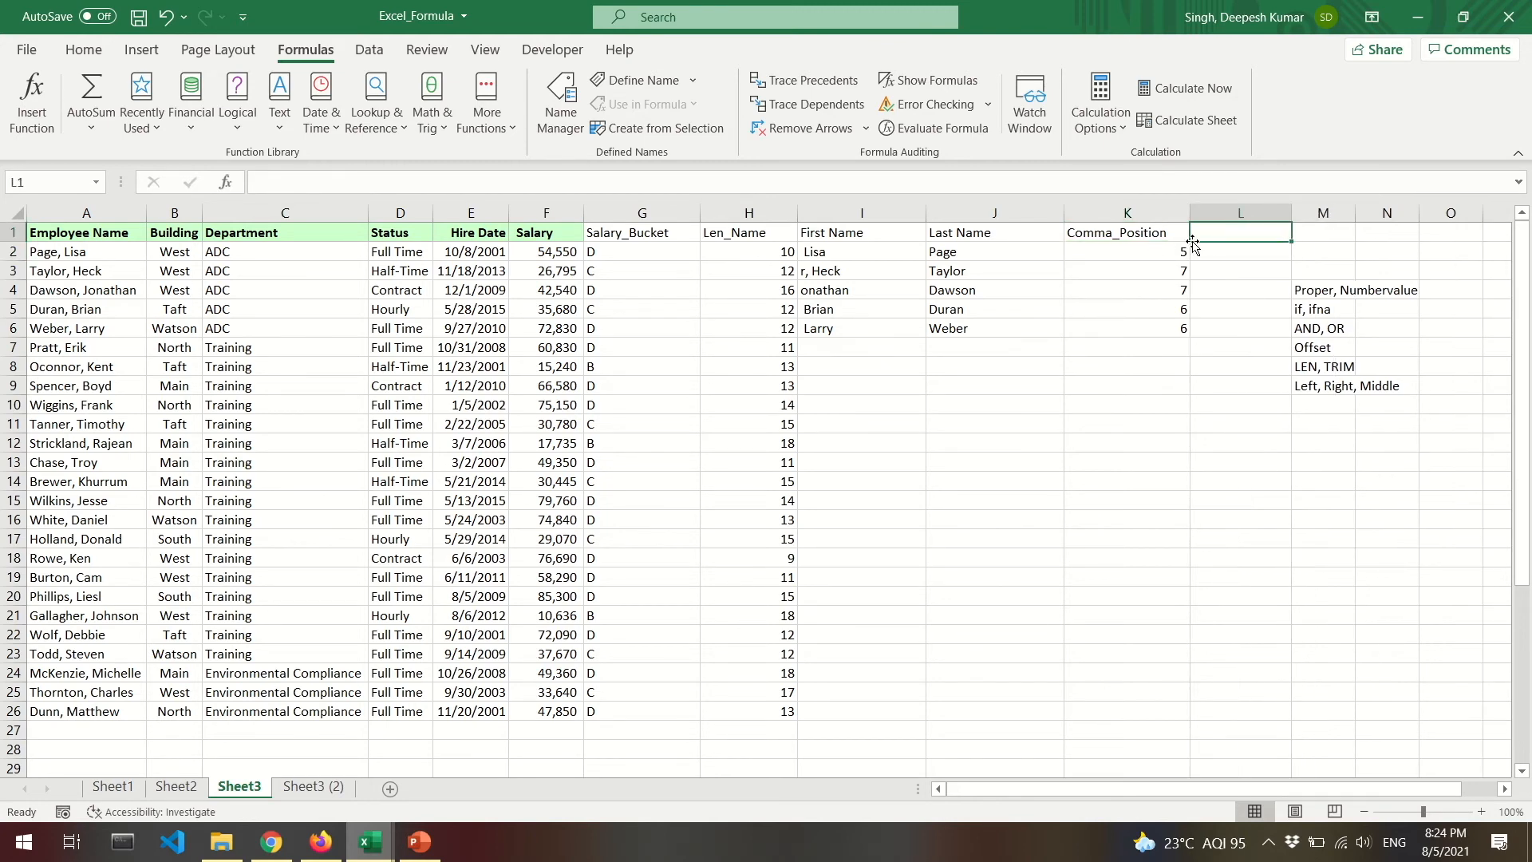
type("Len")
key("Return")
type("=")
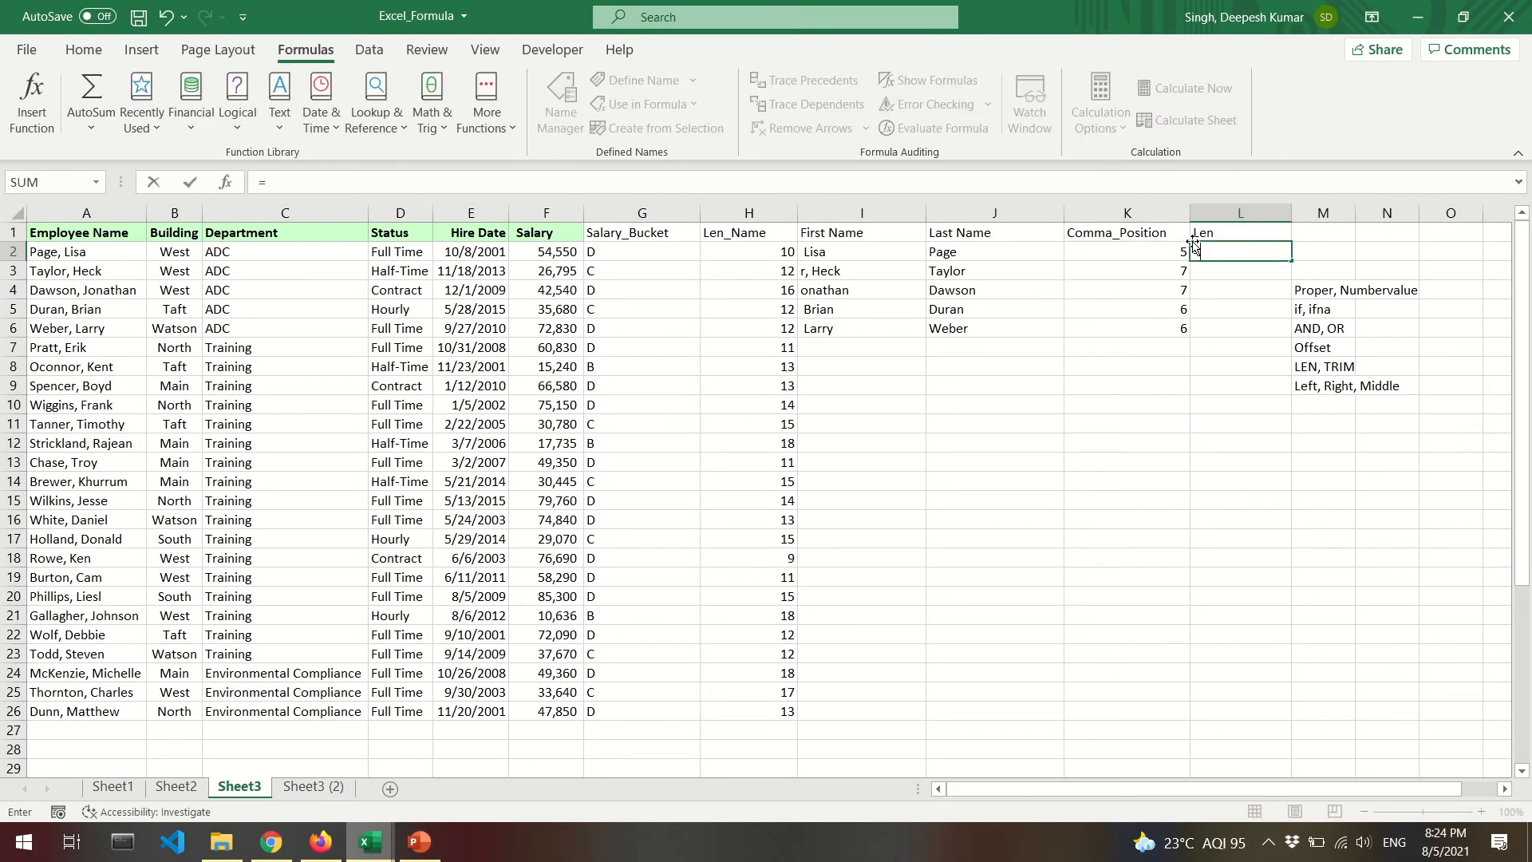
key("Escape")
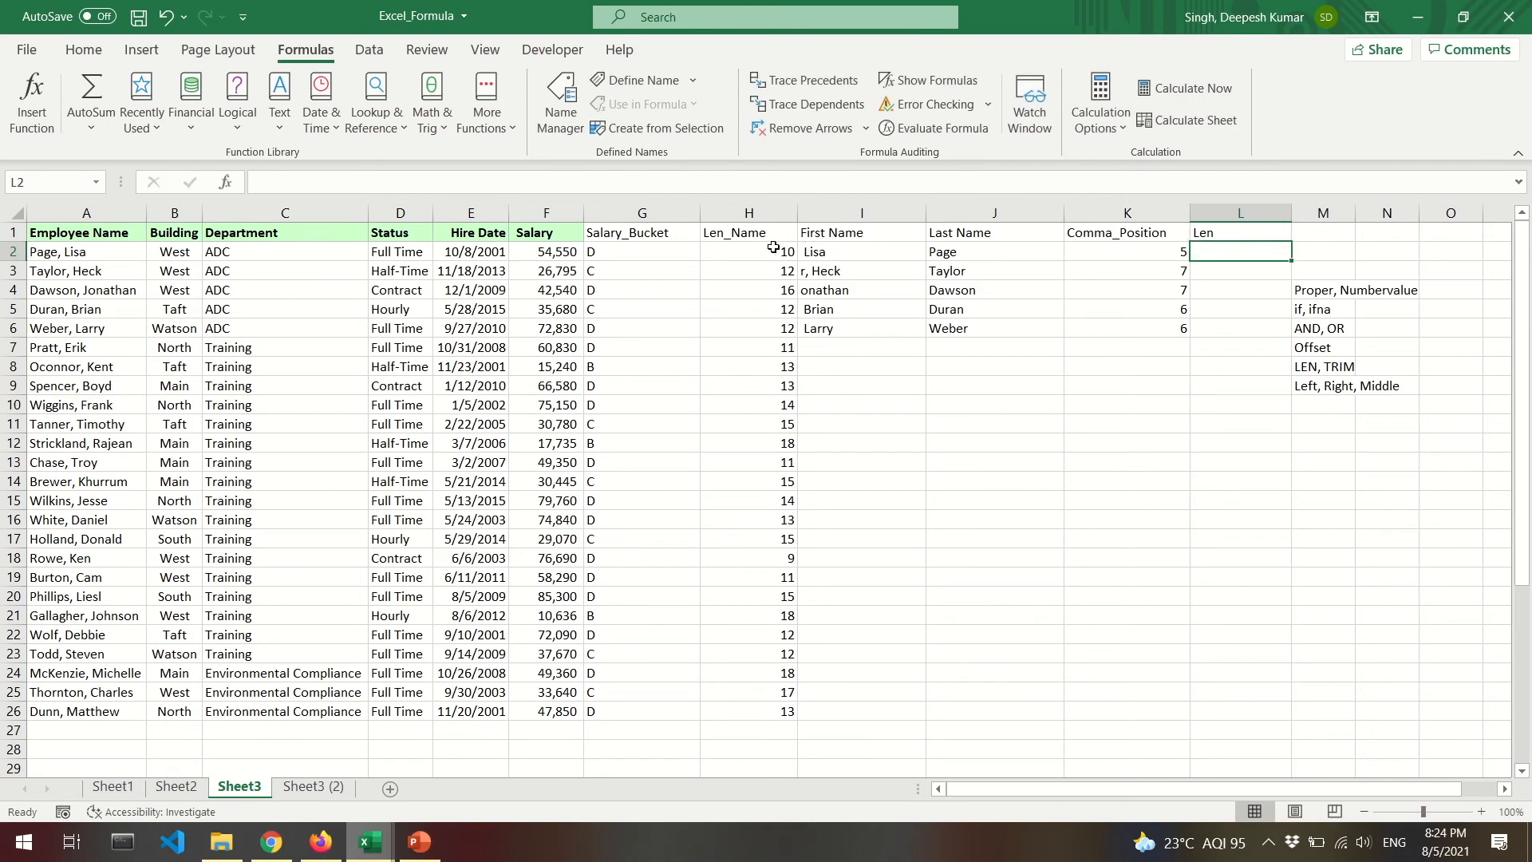
Review the LEN formulas in H2 and H3, then type Comma_Position_Right into L1.
double_click(770, 251)
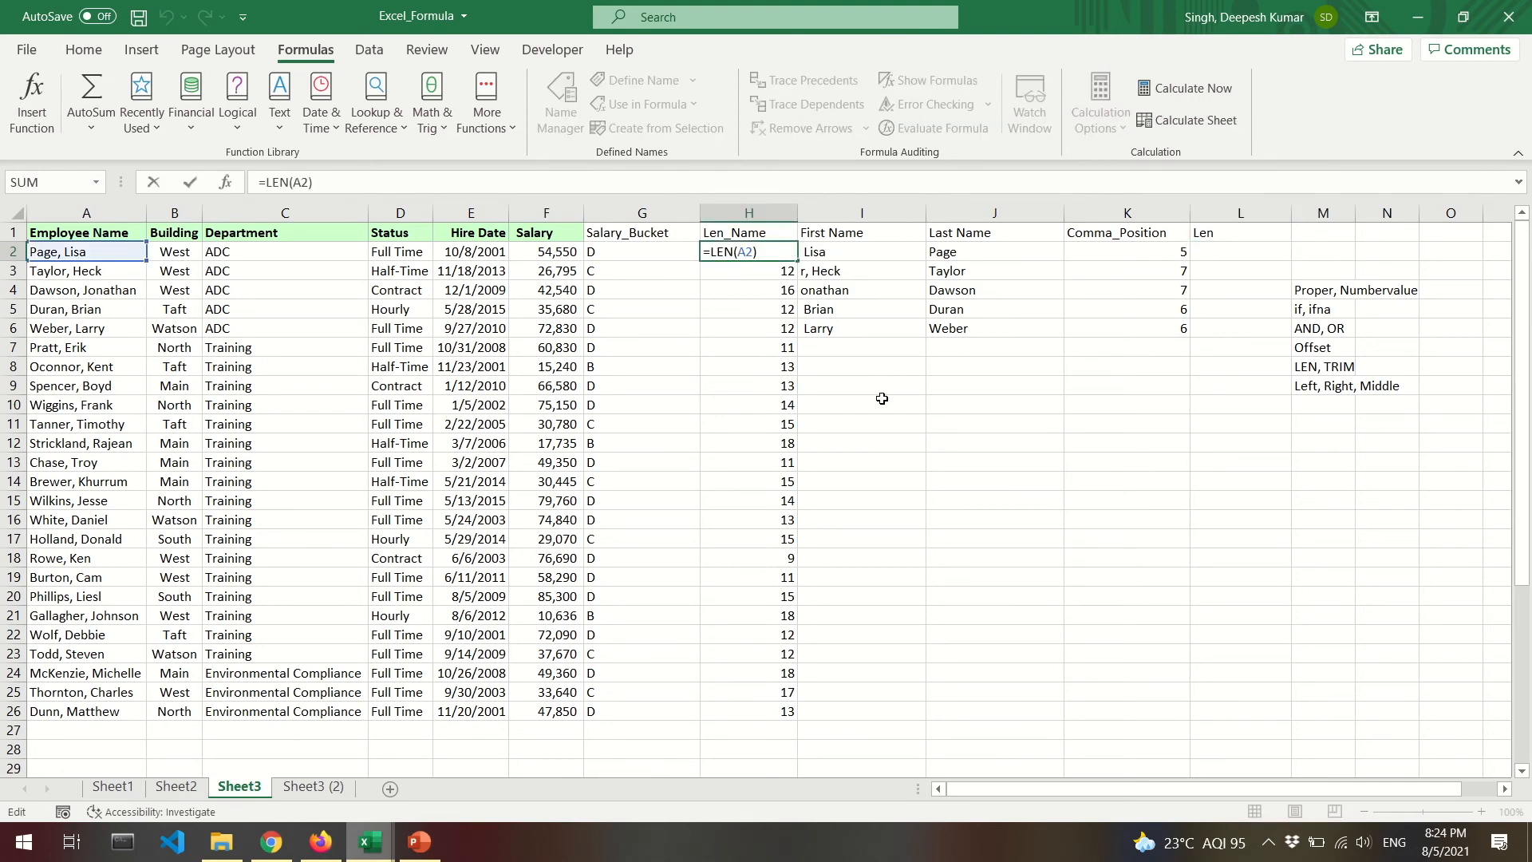
key("Return")
key("F2")
key("Escape")
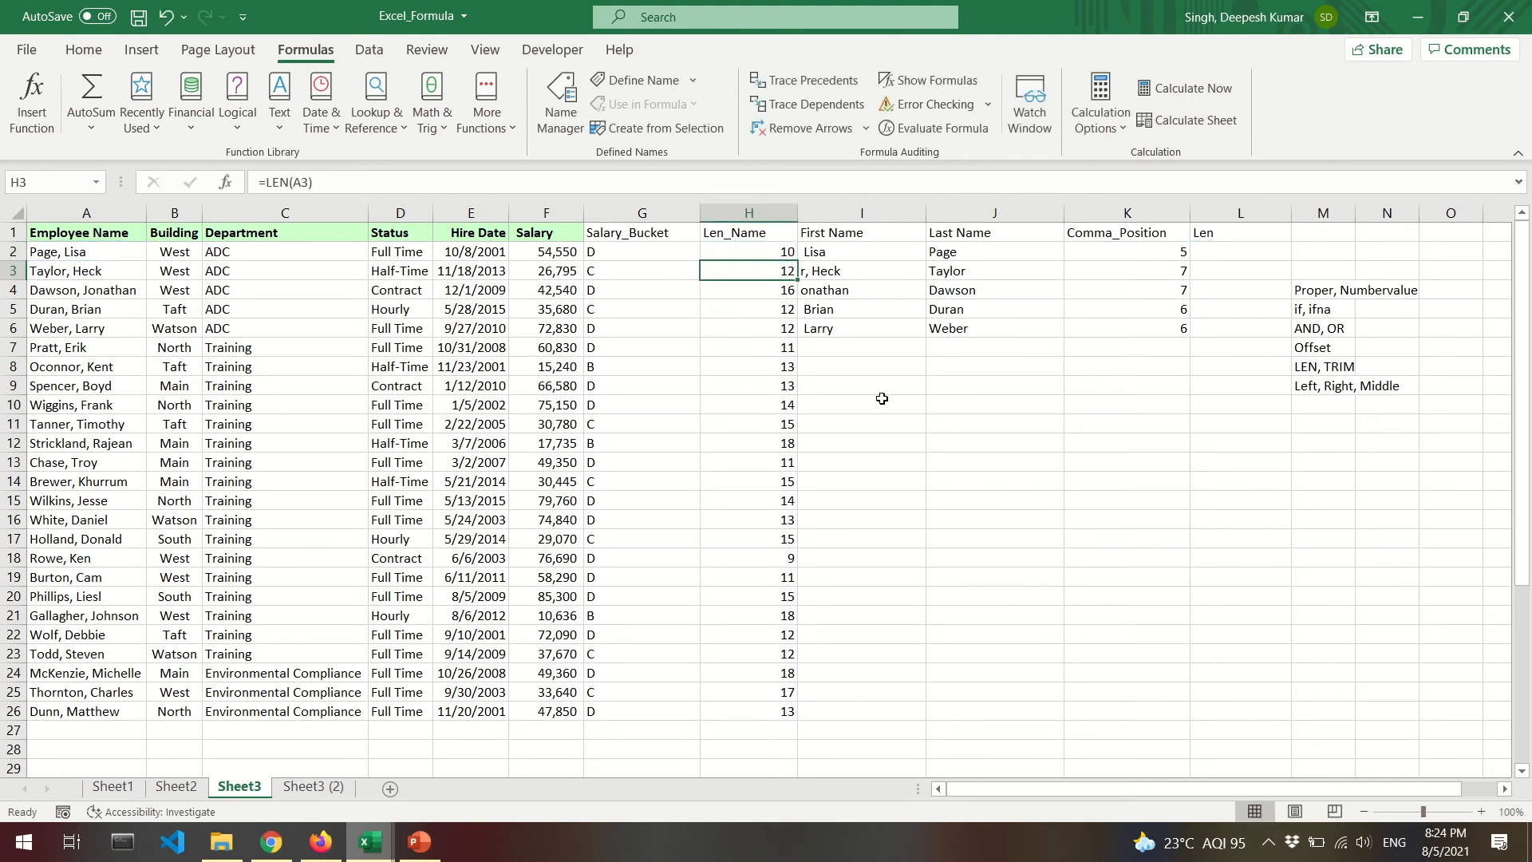
left_click(1256, 234)
type("Comma_Position_Right")
Confirm the Comma_Position_Right header, autofit column L, and enter =H2-K2 in L2.
key("Return")
double_click(1293, 209)
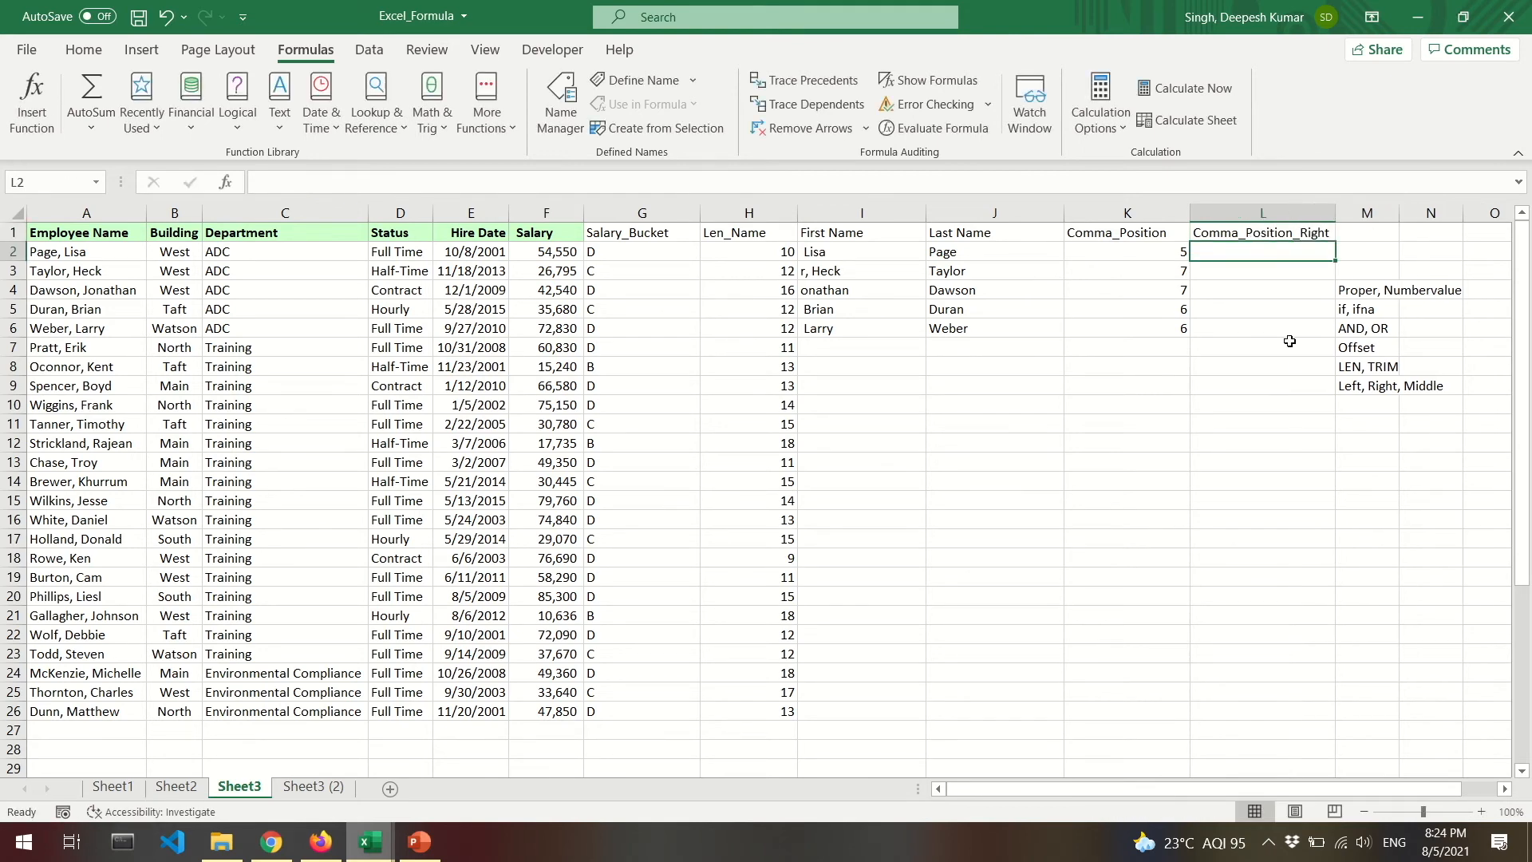
type("=")
left_click(763, 253)
type("-")
left_click(1142, 254)
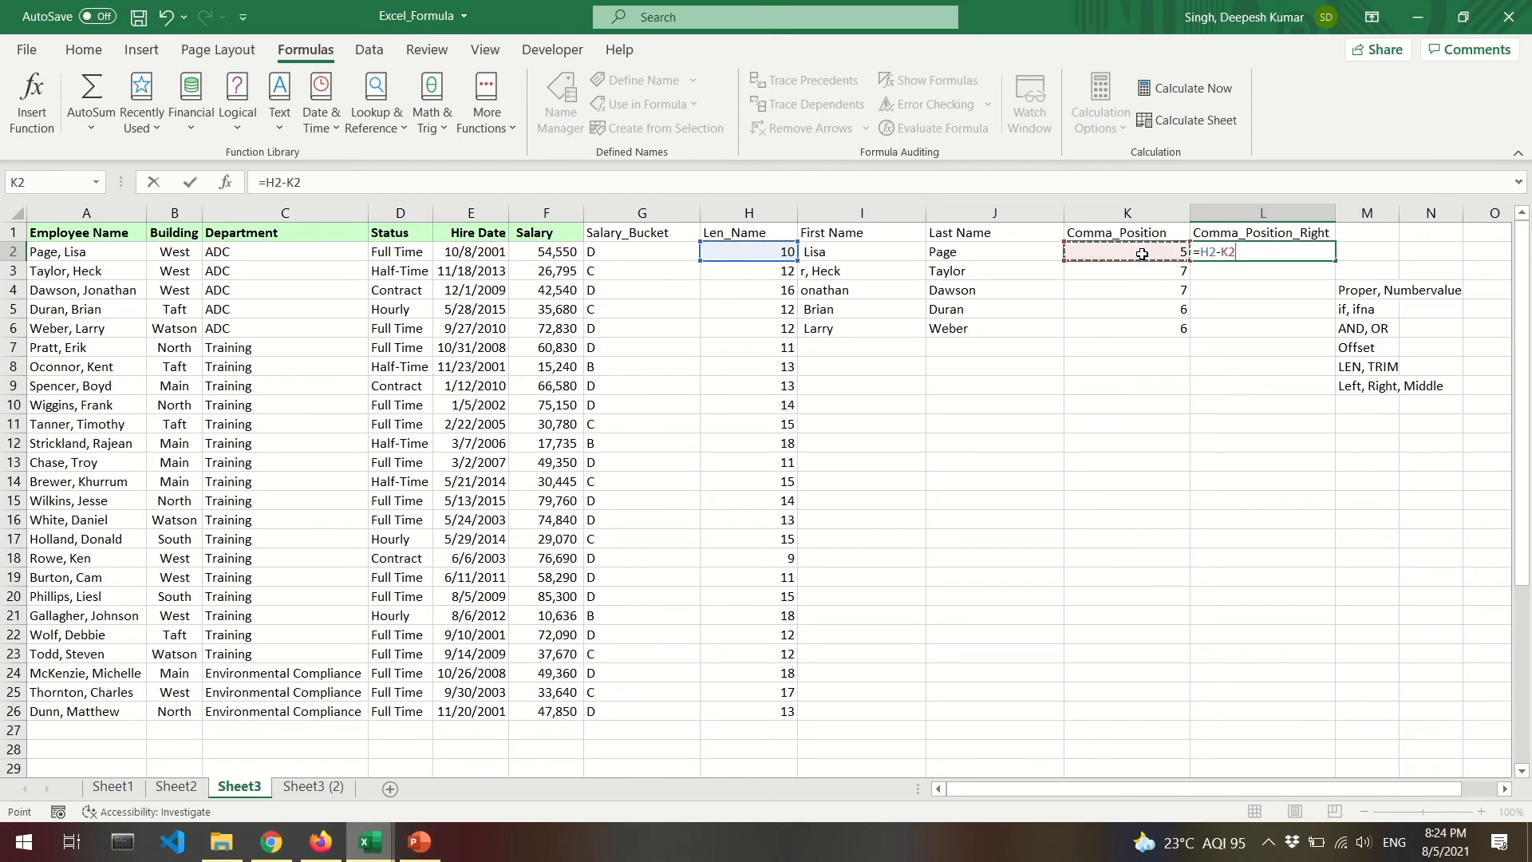
key("ctrl+Return")
Copy L2's formula down through L3:L6, giving 5, 5, 9, 6, 6.
key("ctrl+c")
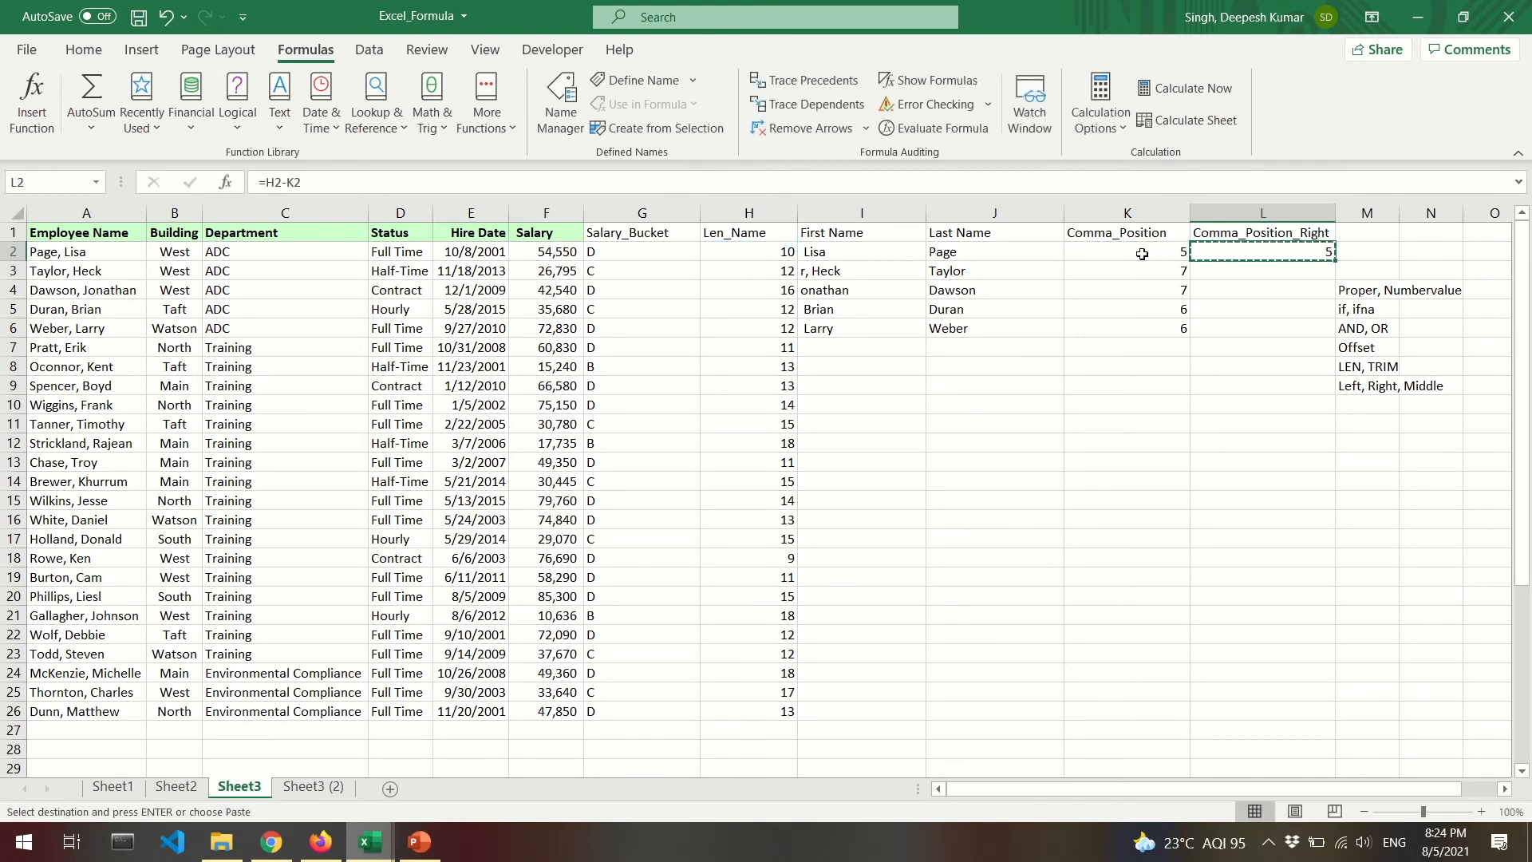
key("shift+Down")
key("shift+Down")
key("shift+Down")
key("shift+Down")
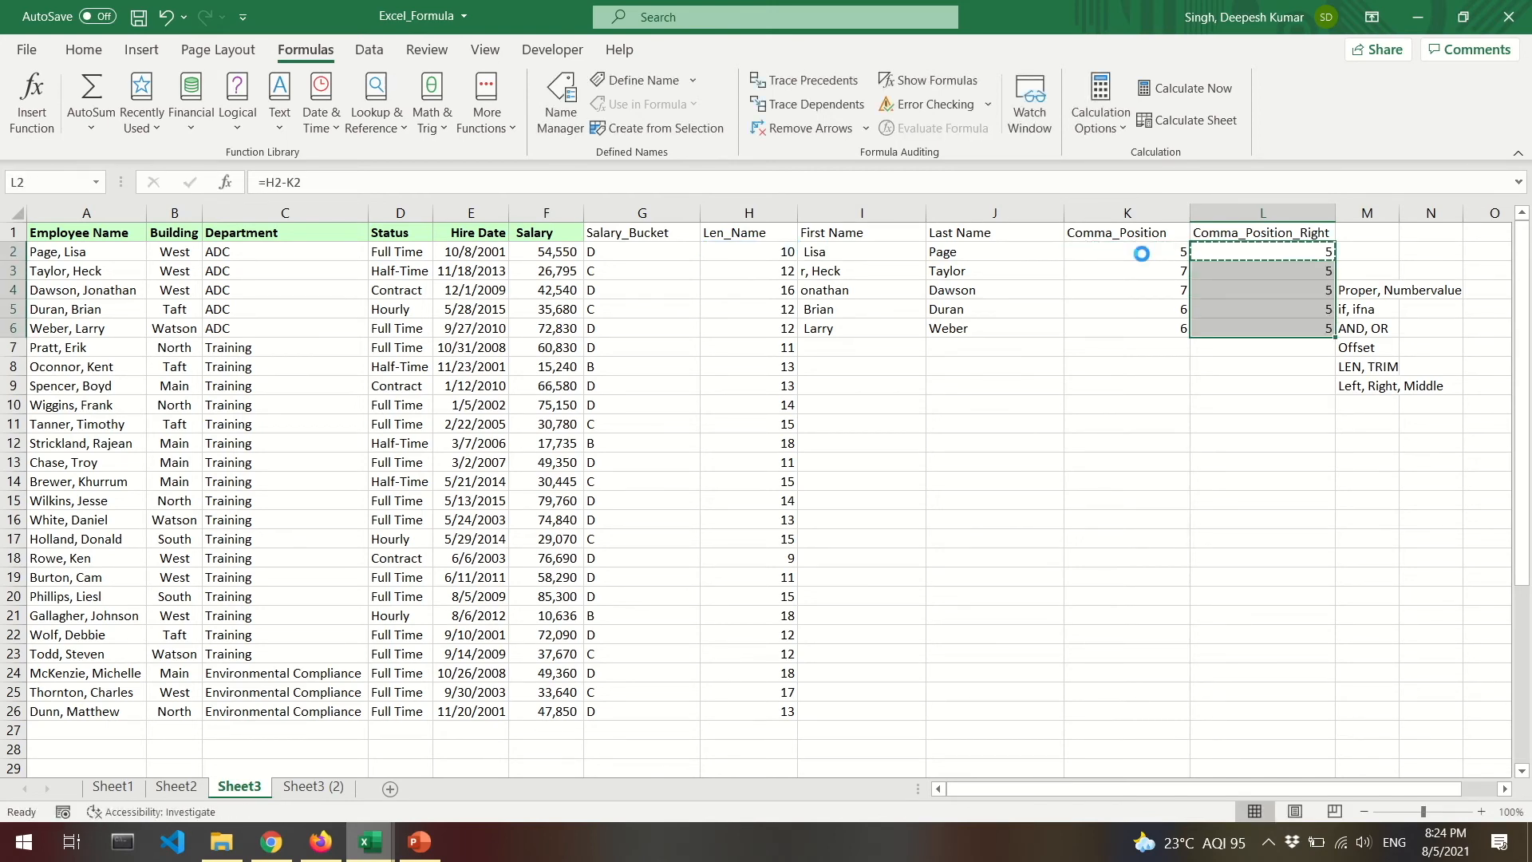
key("ctrl+v")
key("Down")
Verify the formulas in L2 and L3, then jump to the last filled row of column K.
key("F2")
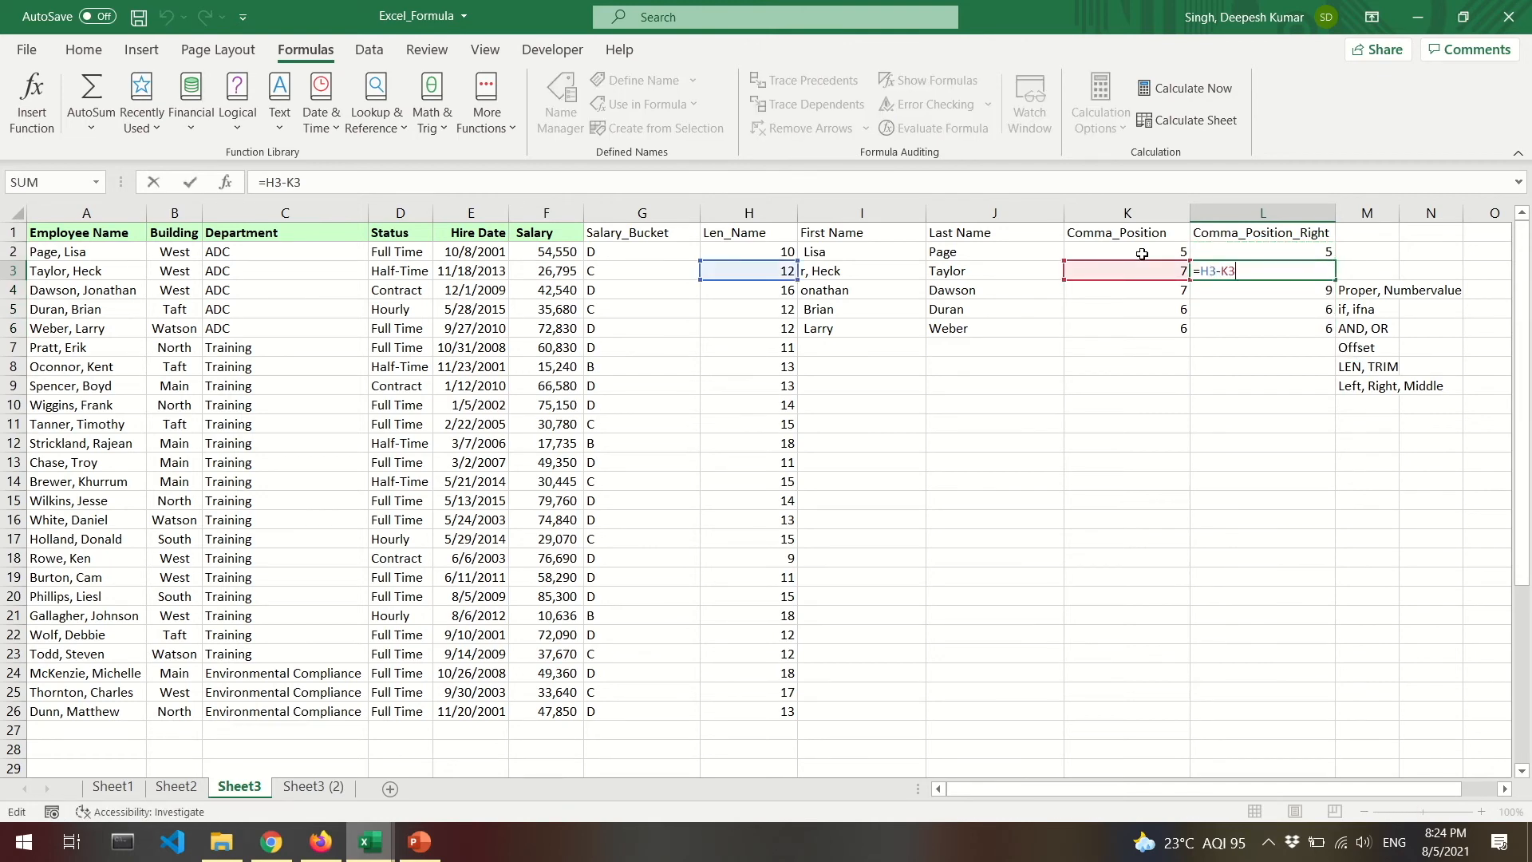
key("Escape")
key("Up")
key("F2")
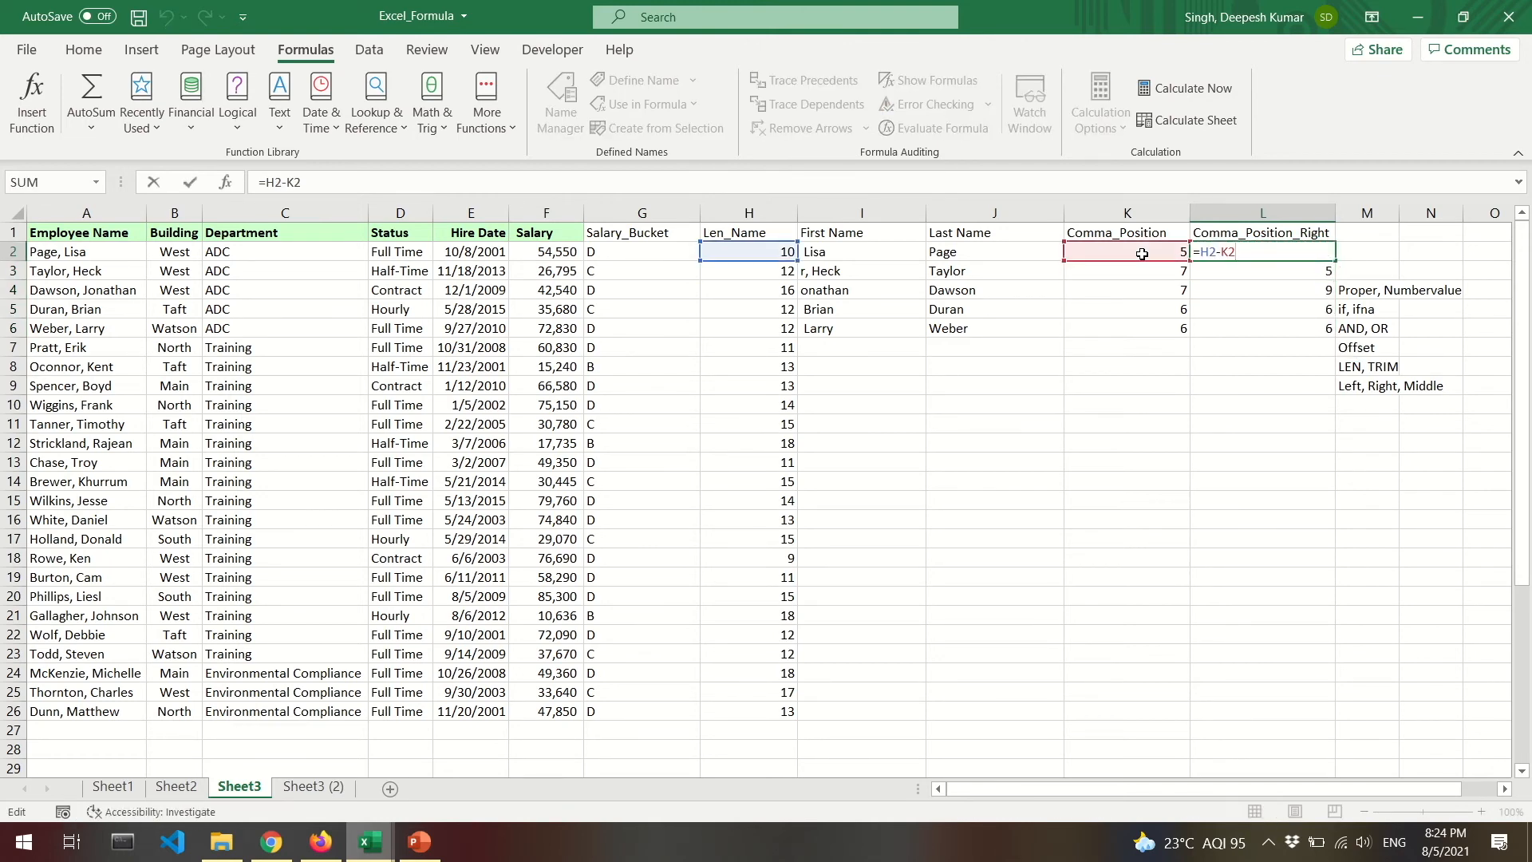
key("Escape")
key("Down")
key("F2")
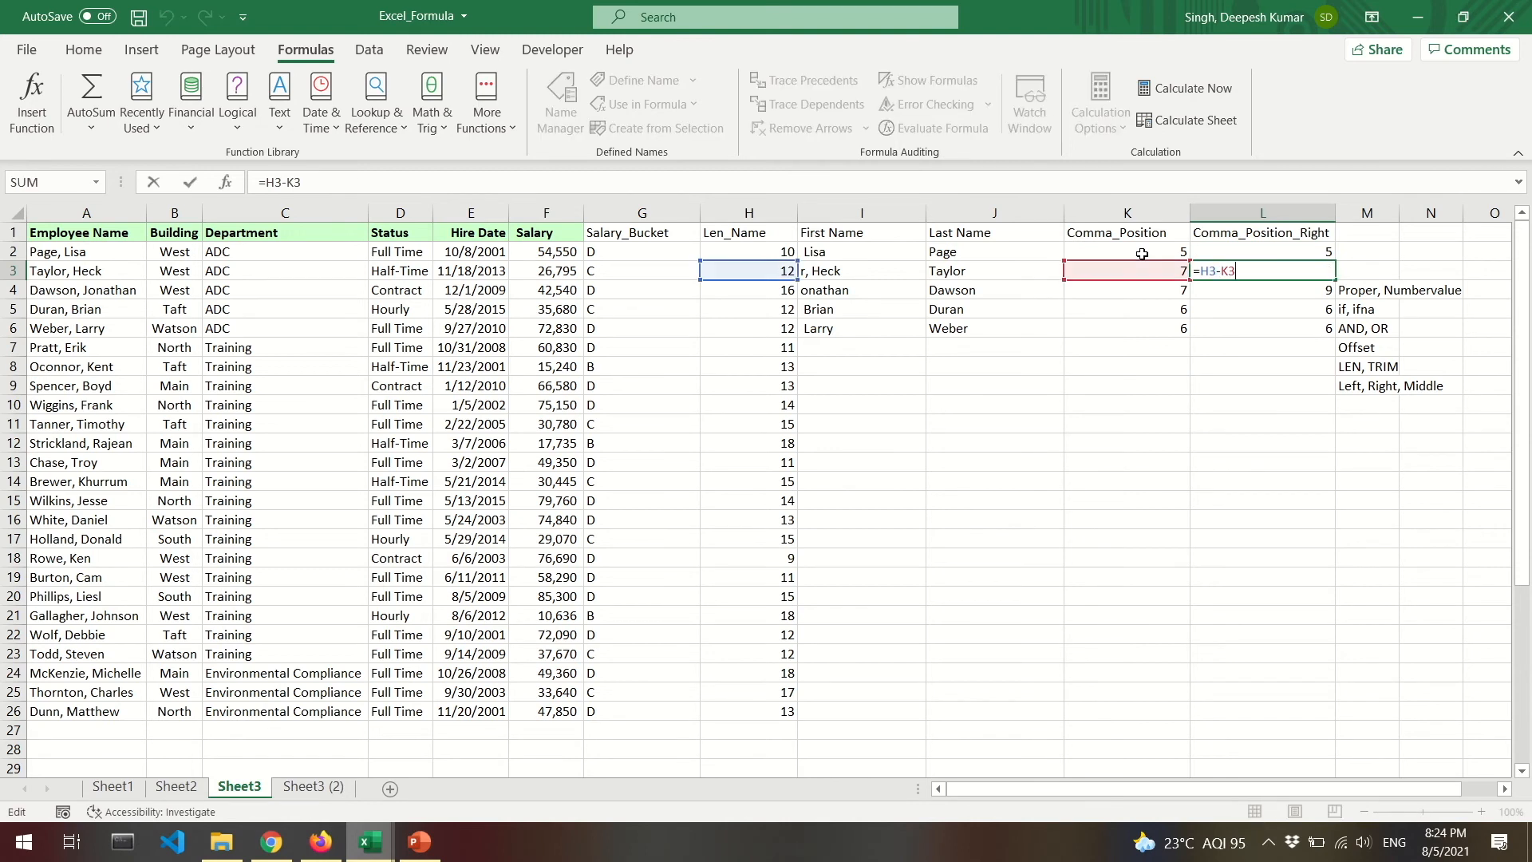
key("ctrl+Return")
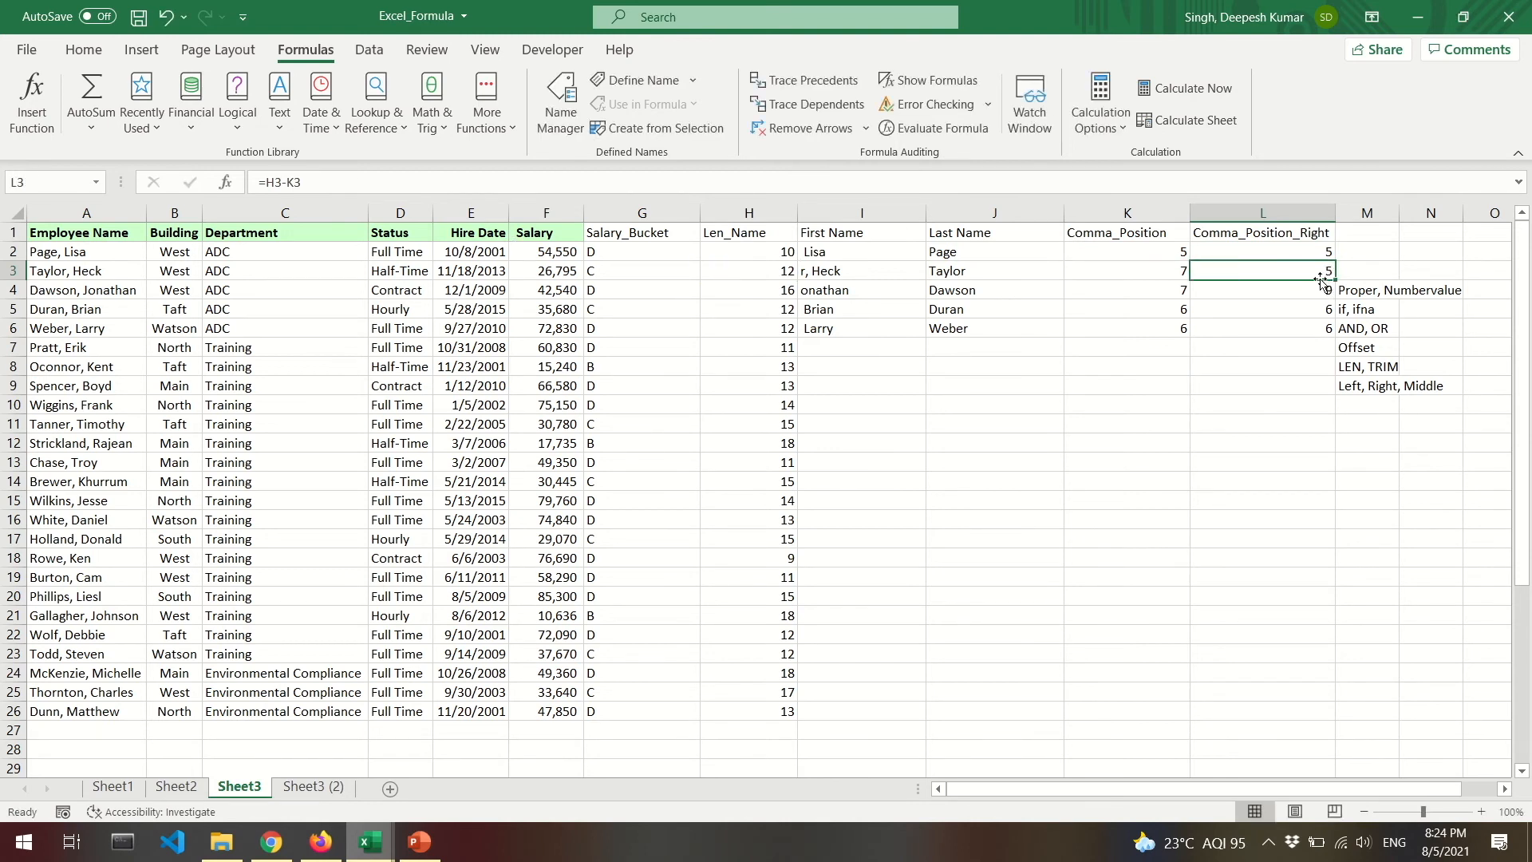
left_click(1157, 235)
key("ctrl+Down")
key("ctrl+Up")
double_click(1178, 235)
type("_Left")
key("Return")
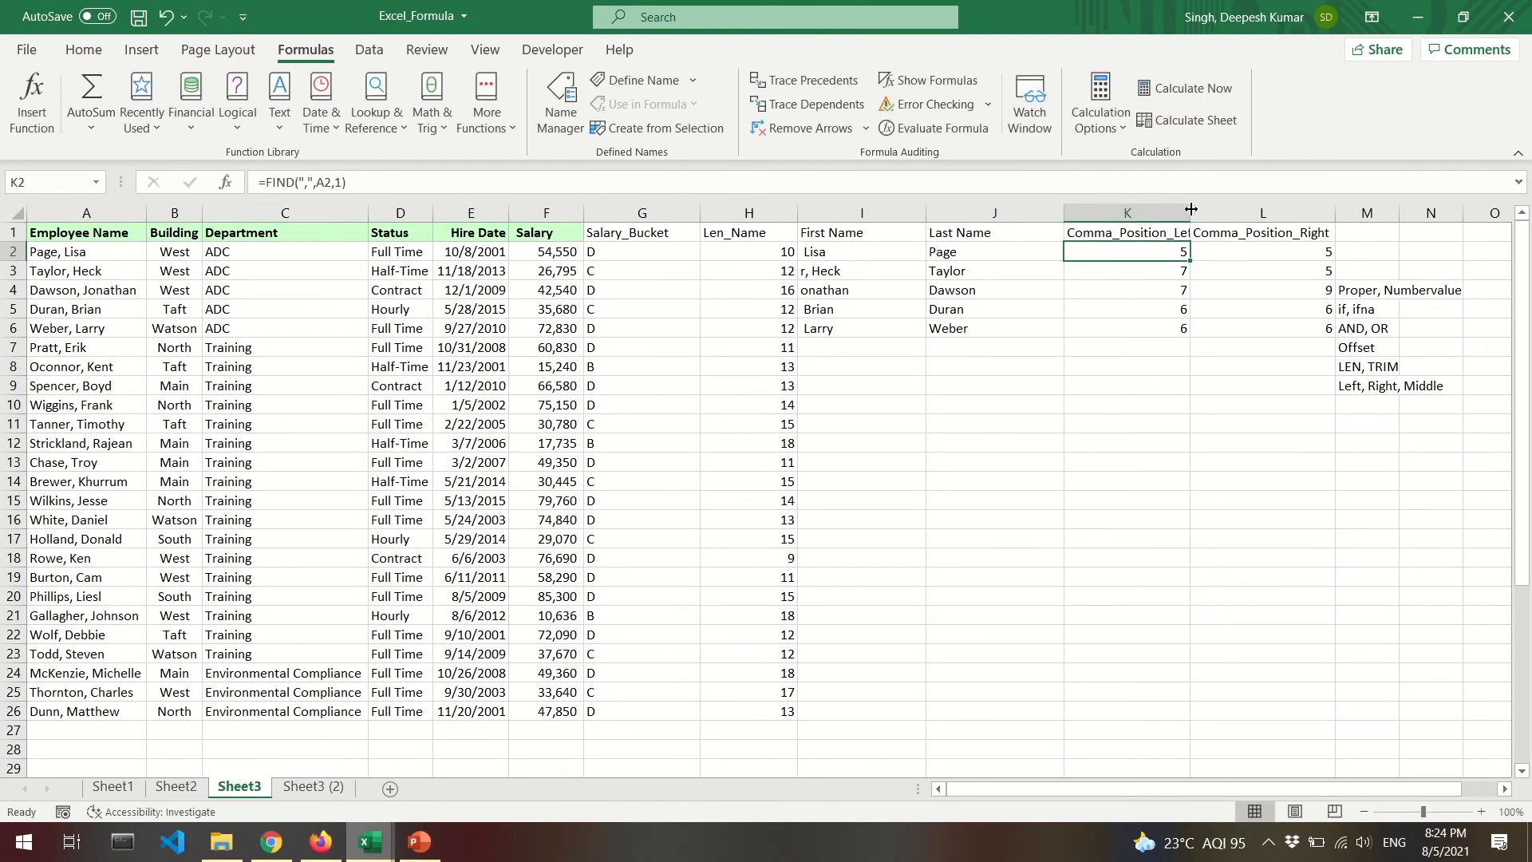
double_click(1191, 209)
left_click(1181, 271)
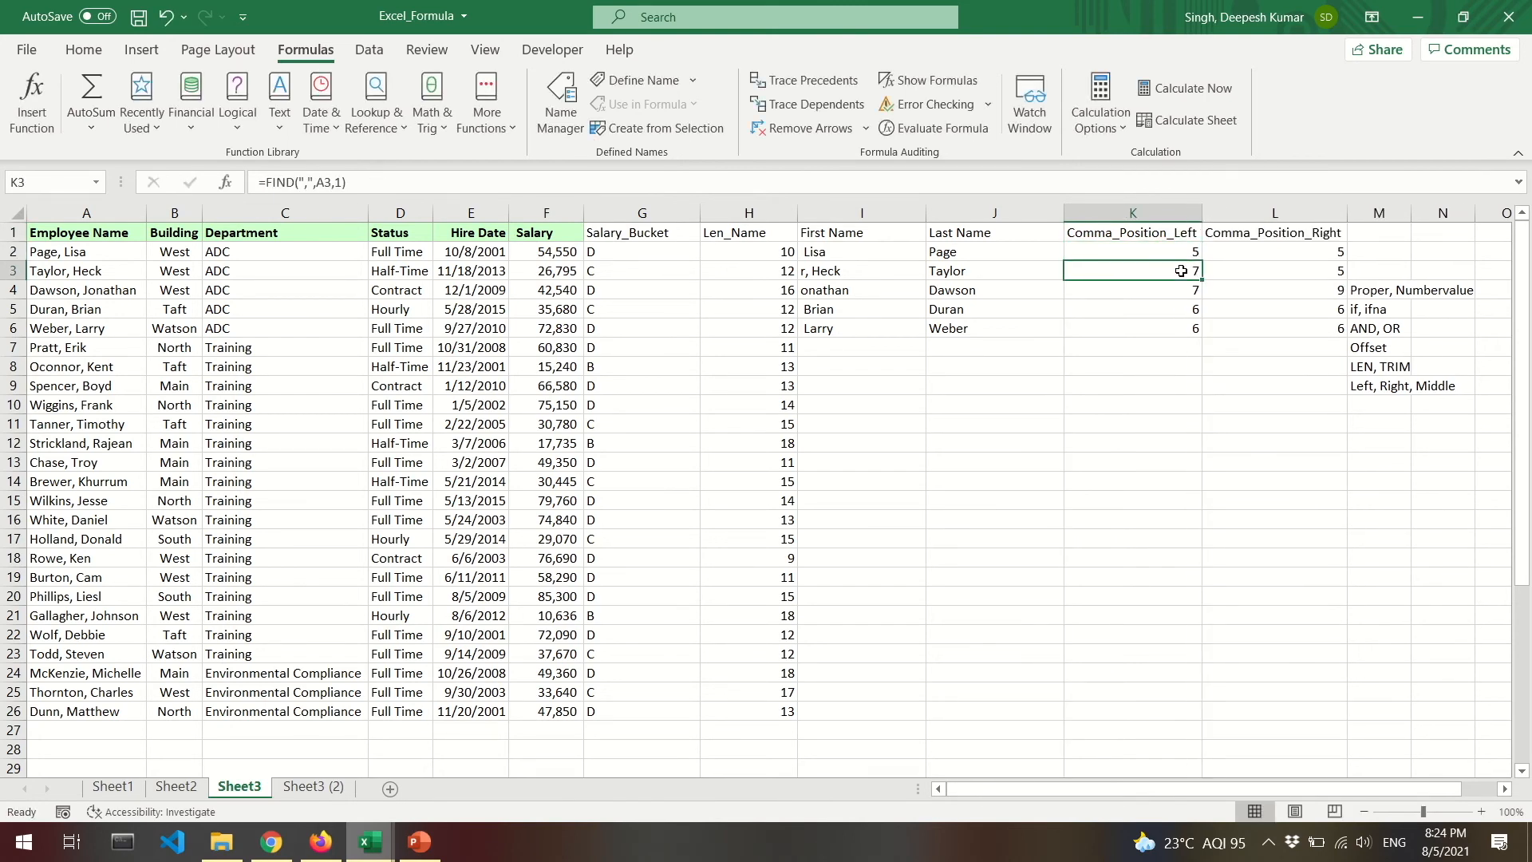
left_click(69, 273)
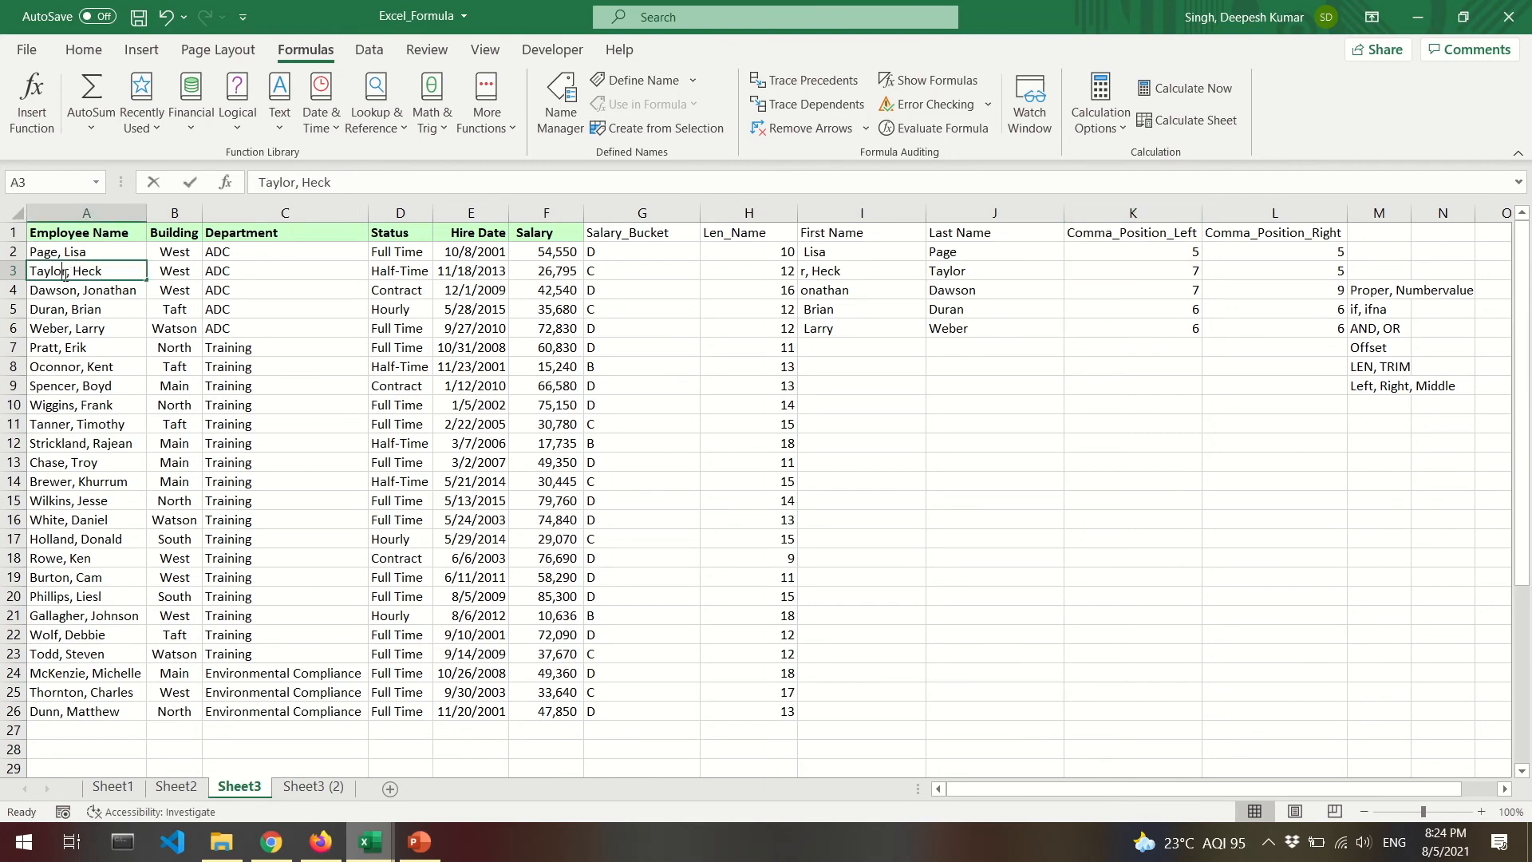
double_click(39, 272)
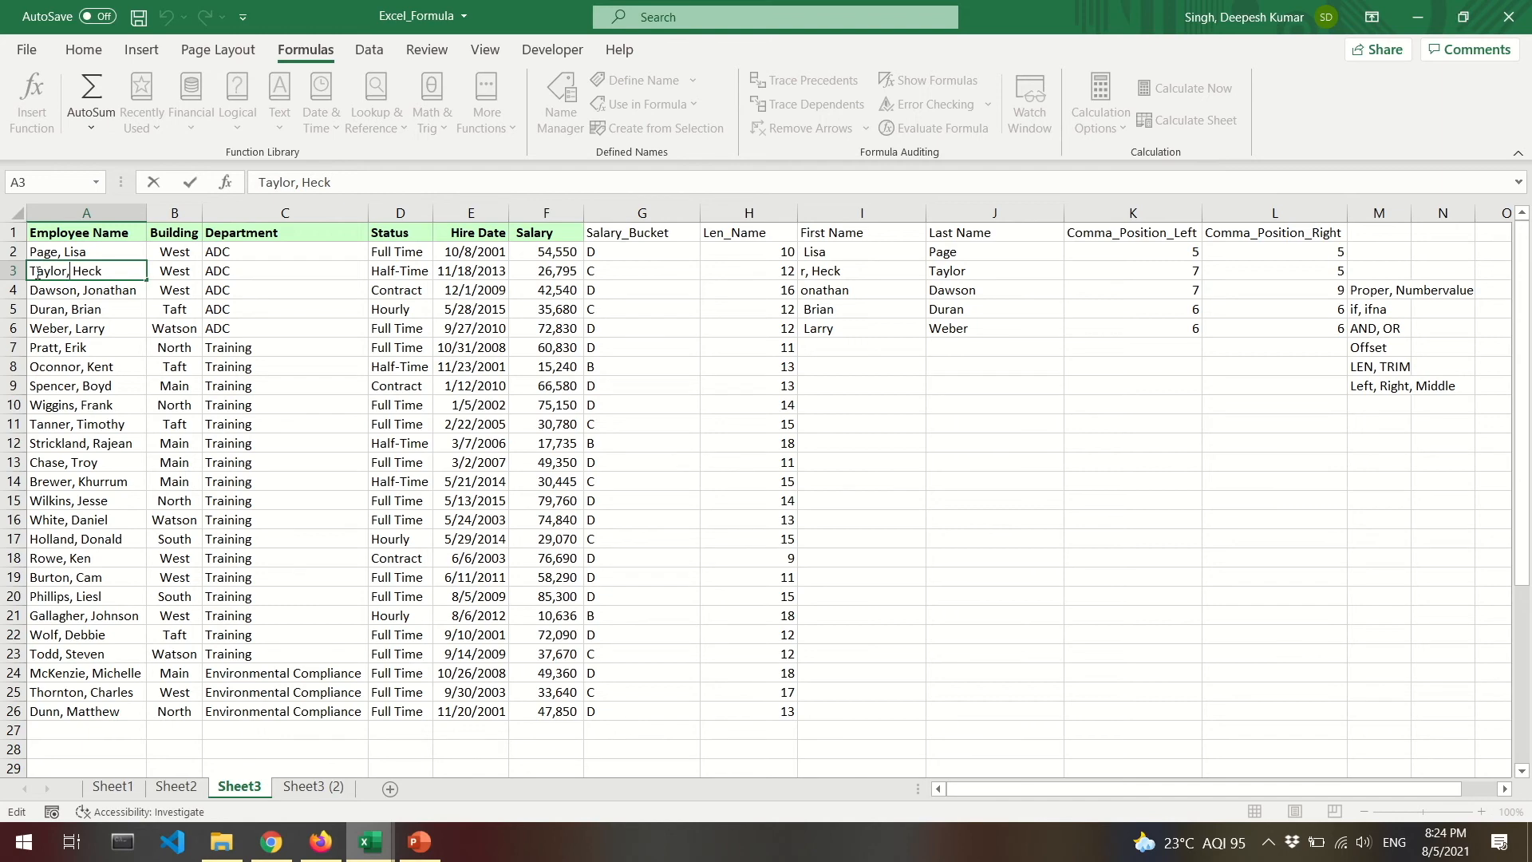
key("Escape")
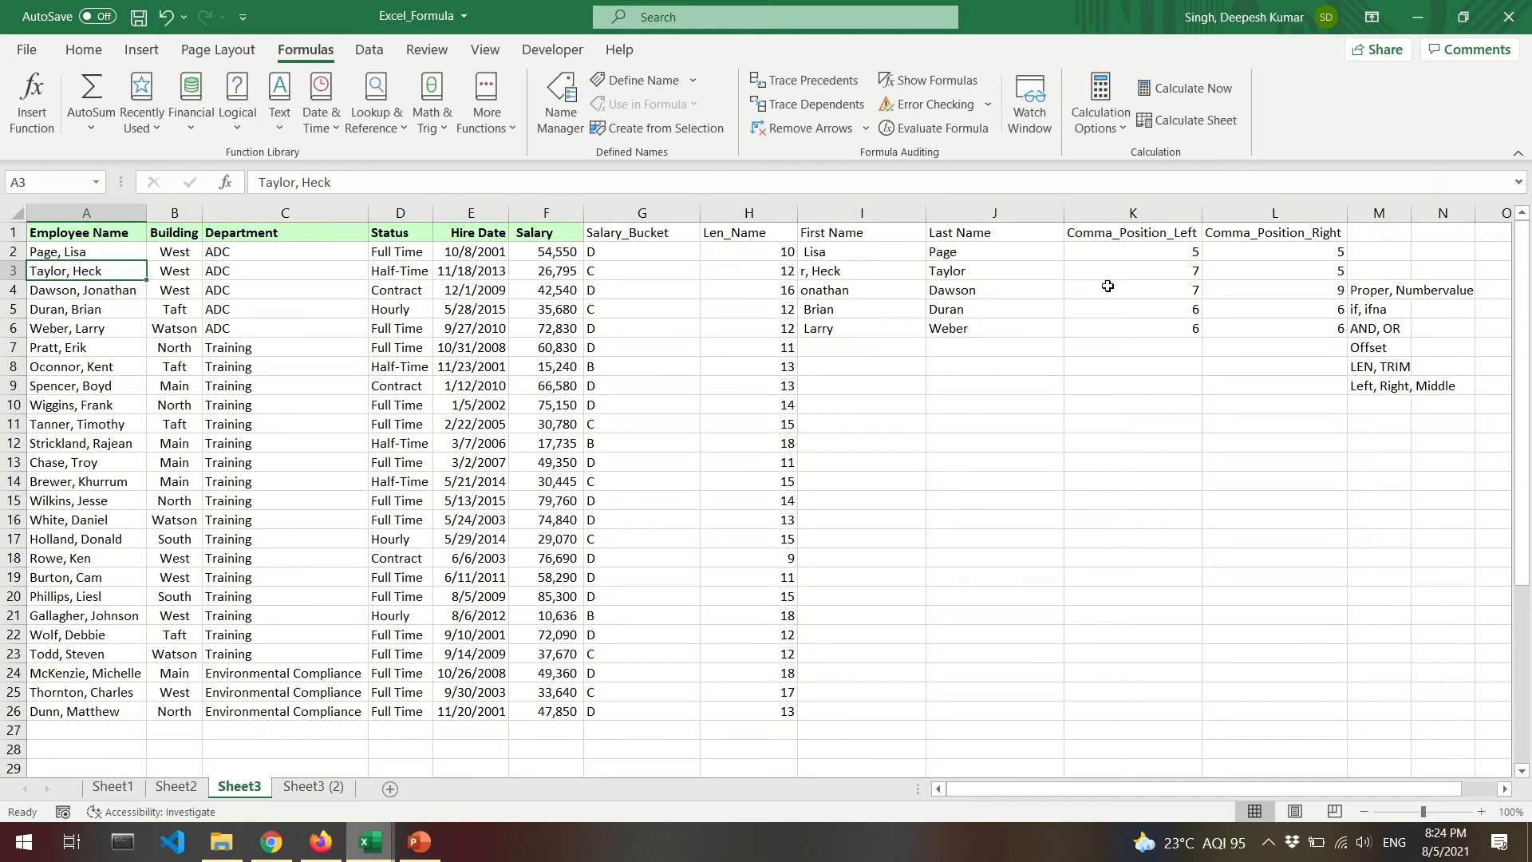
double_click(107, 271)
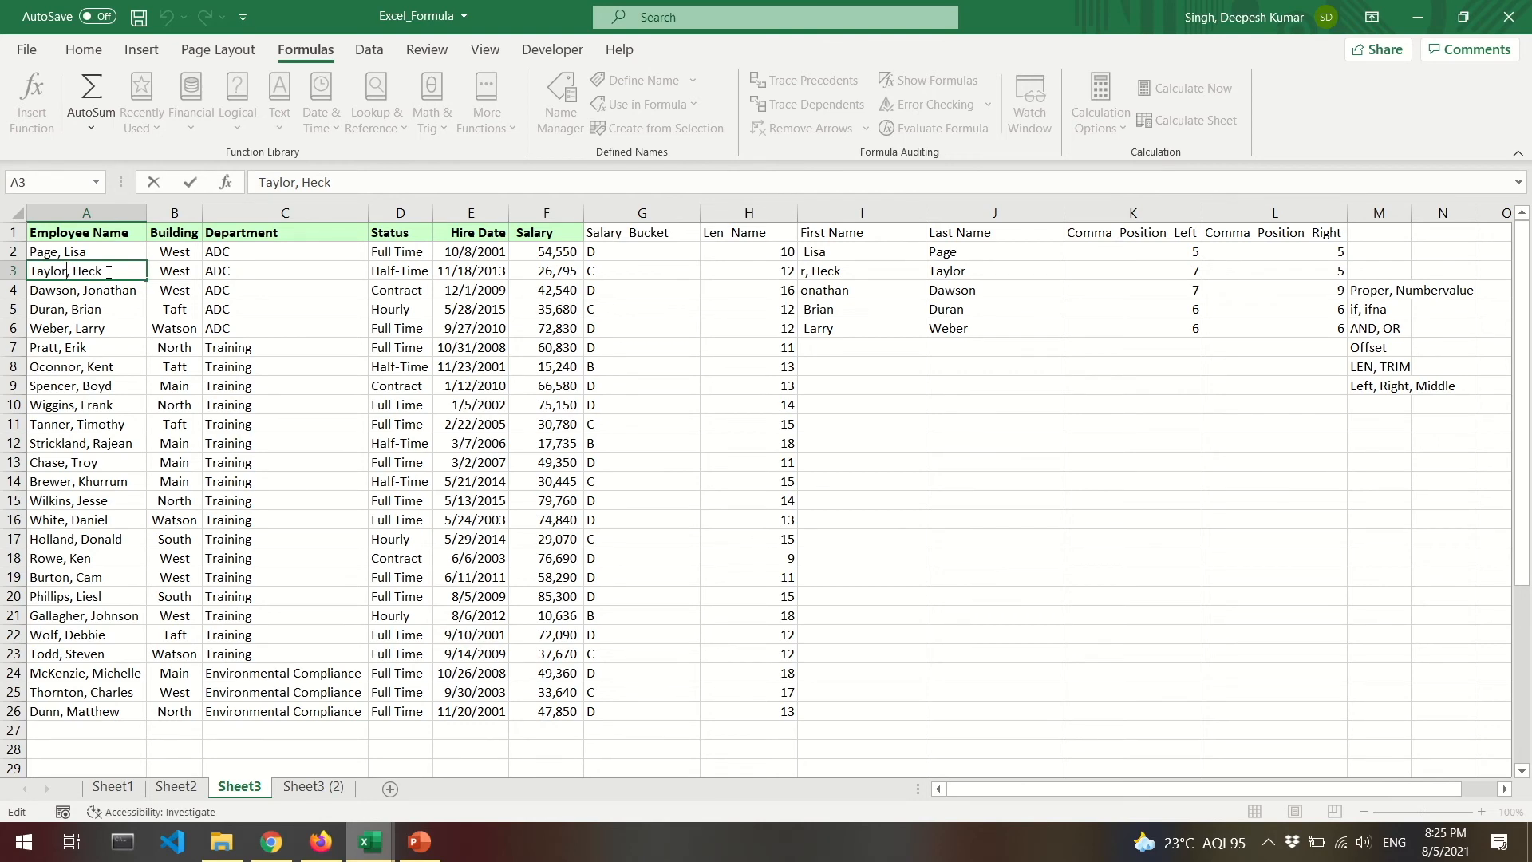
key("Escape")
key("Down")
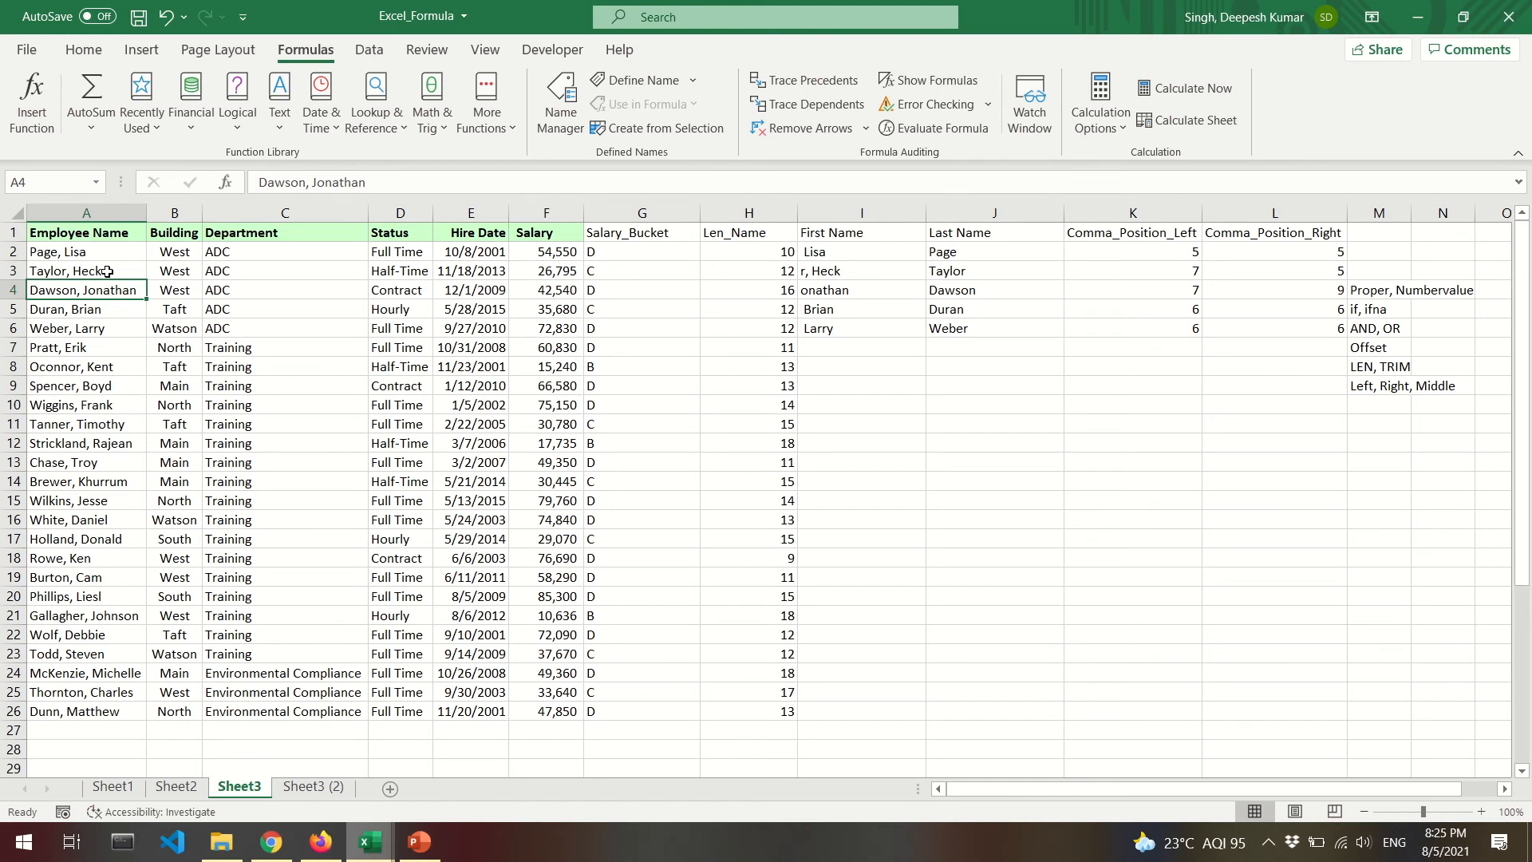
Inspect I3's First Name formula and the cells referenced by L2's formula.
left_click(834, 268)
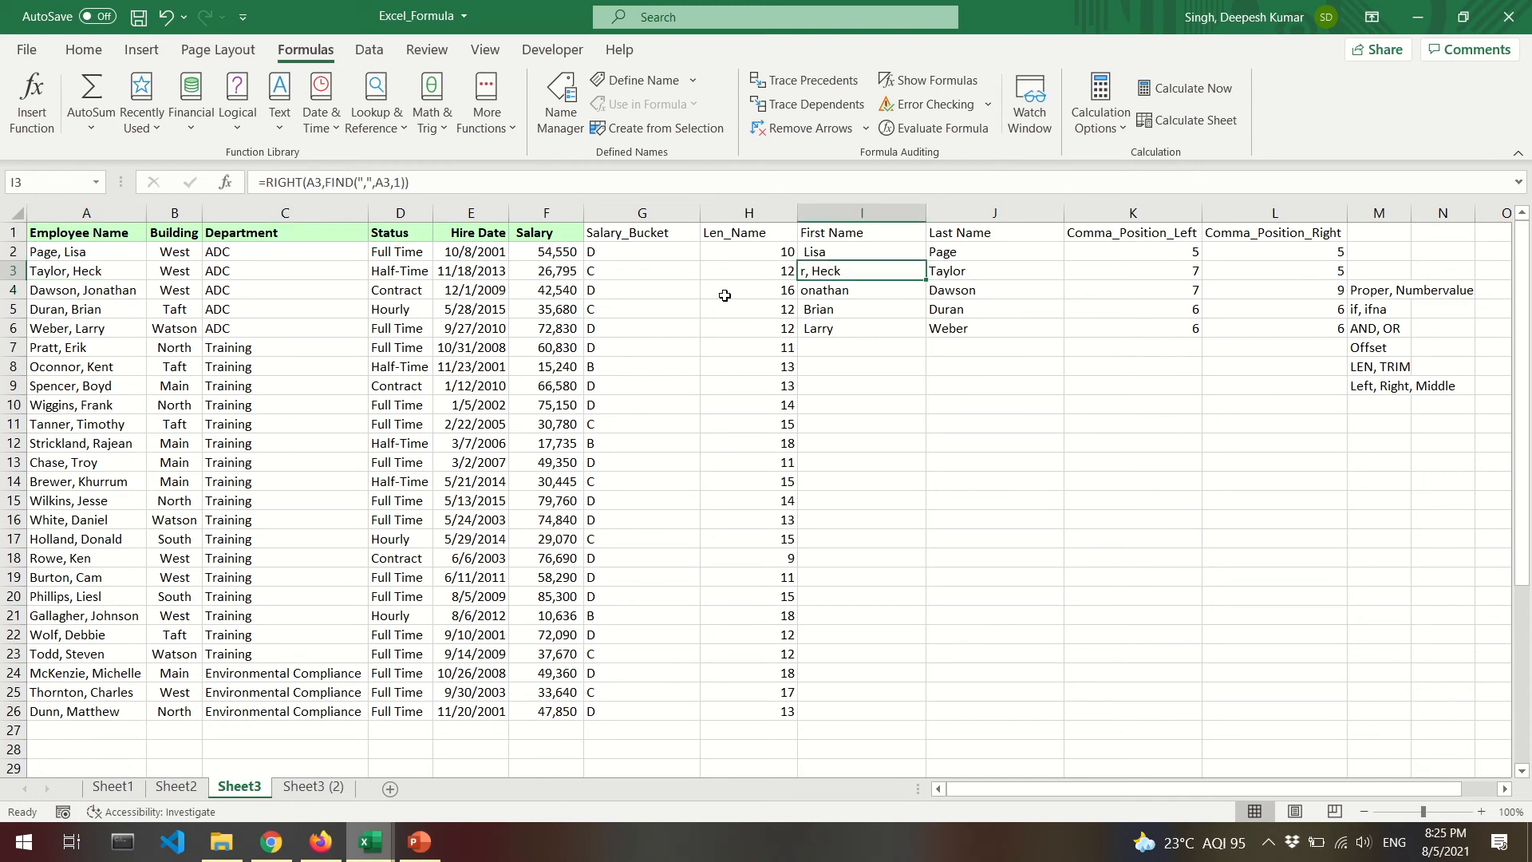
left_click(330, 181)
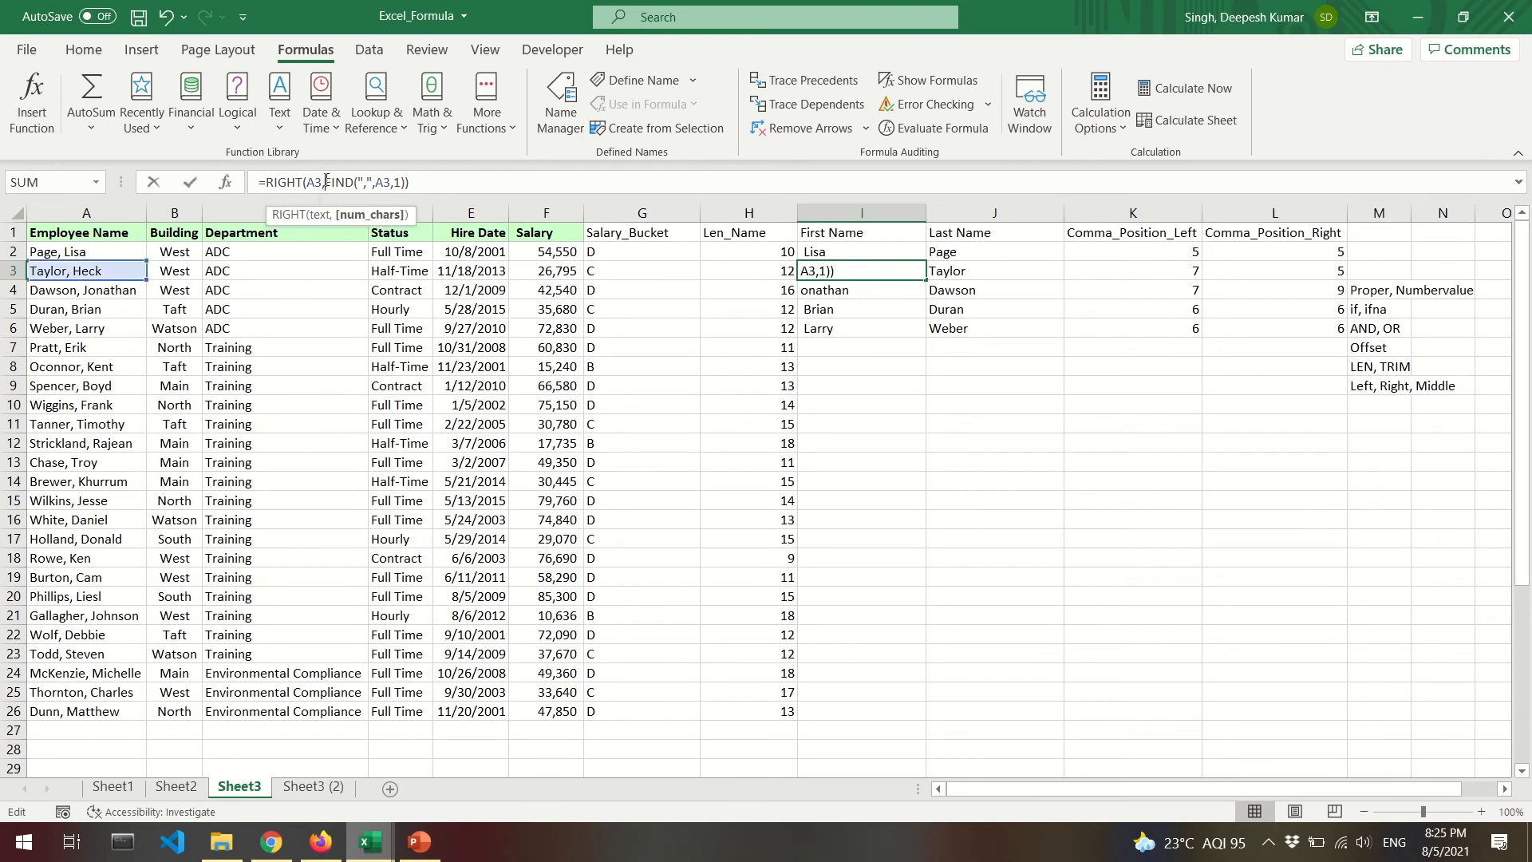
key("Escape")
left_click(1268, 253)
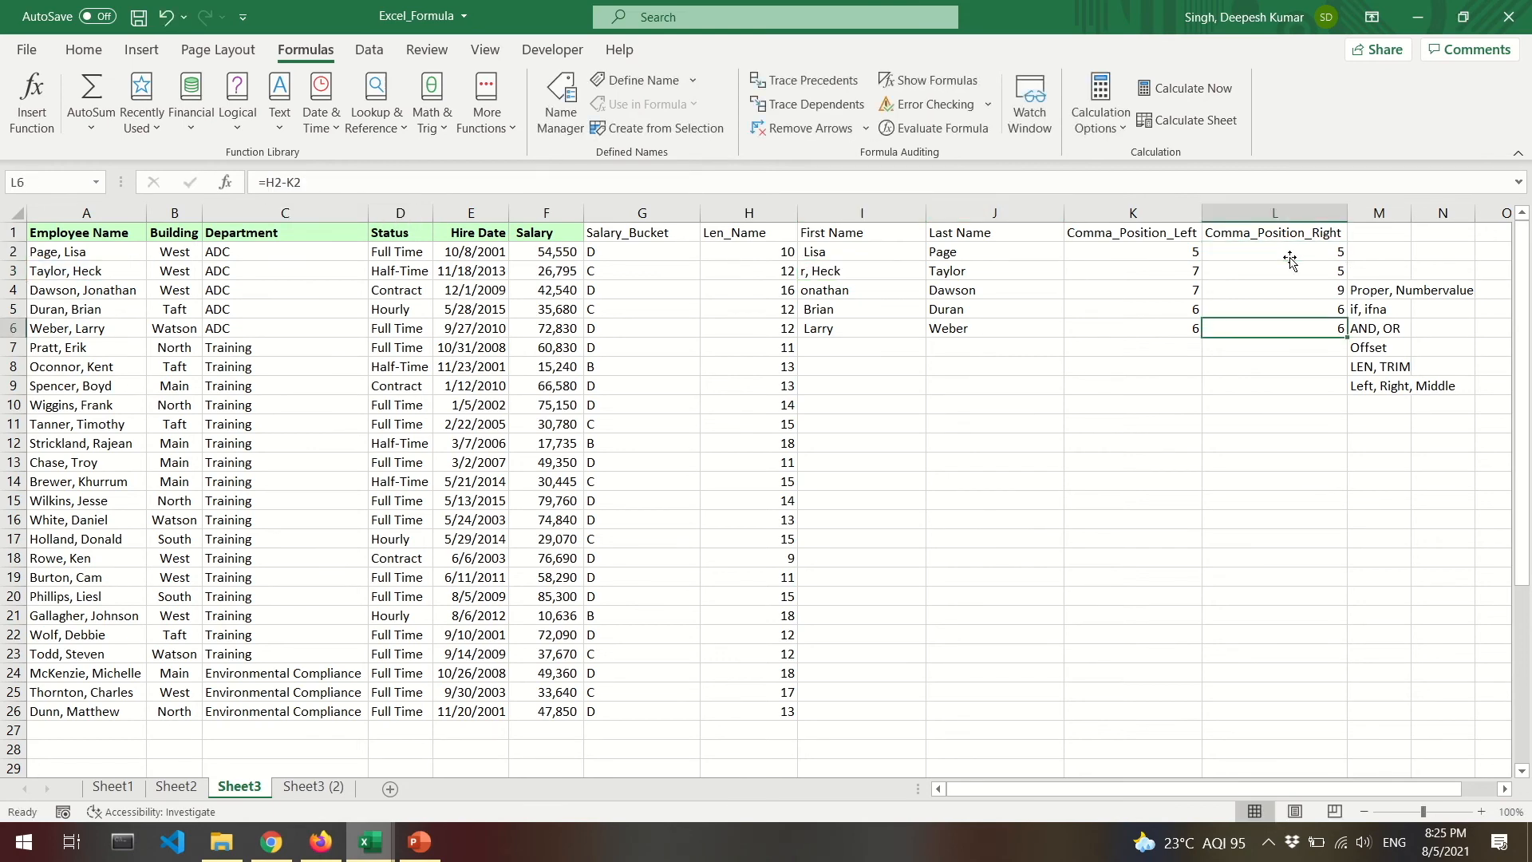
double_click(1224, 251)
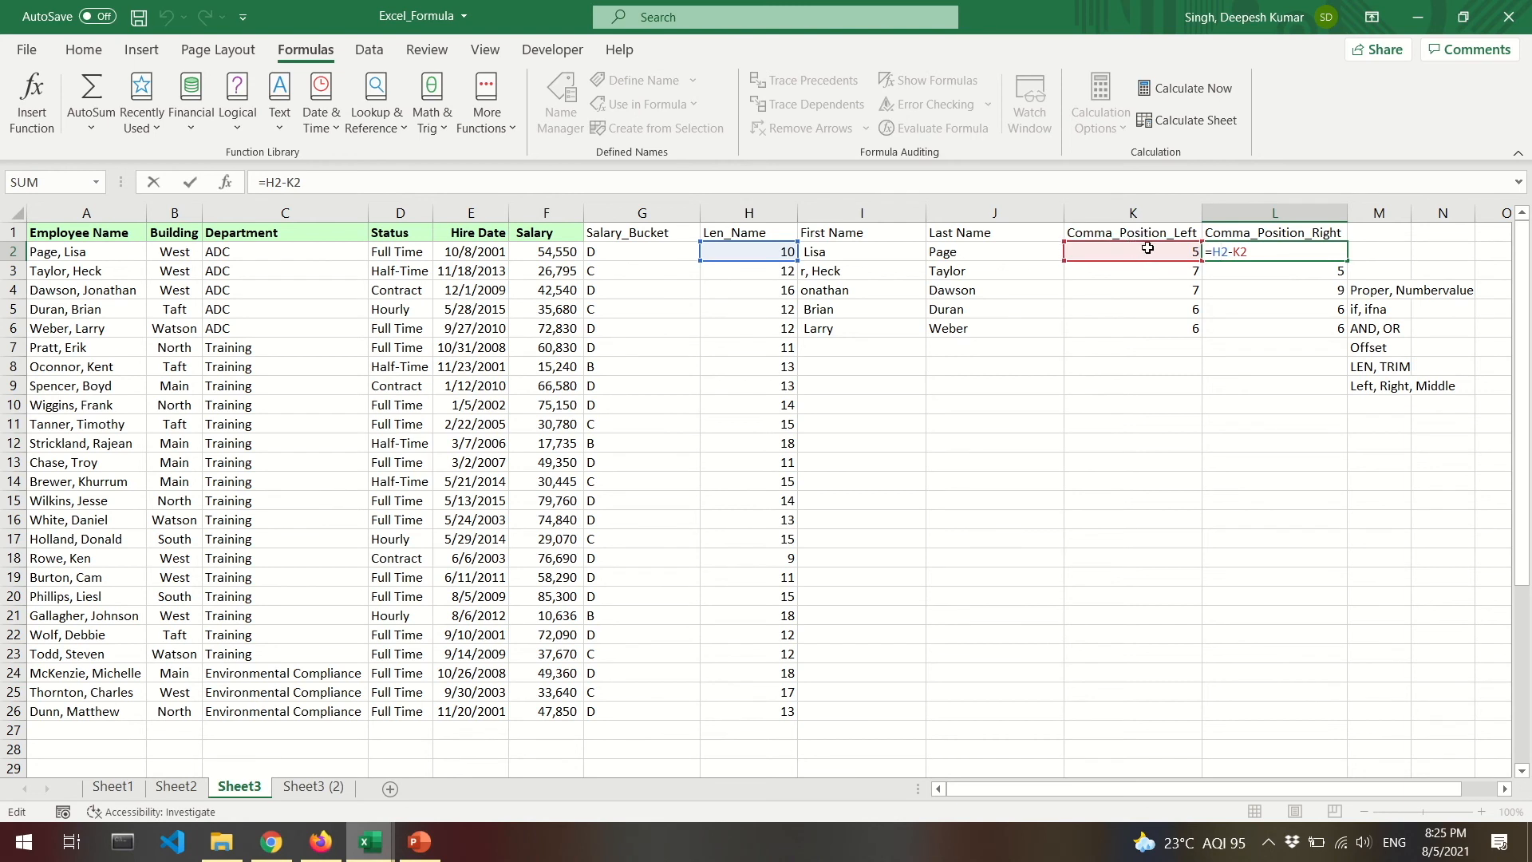
key("Escape")
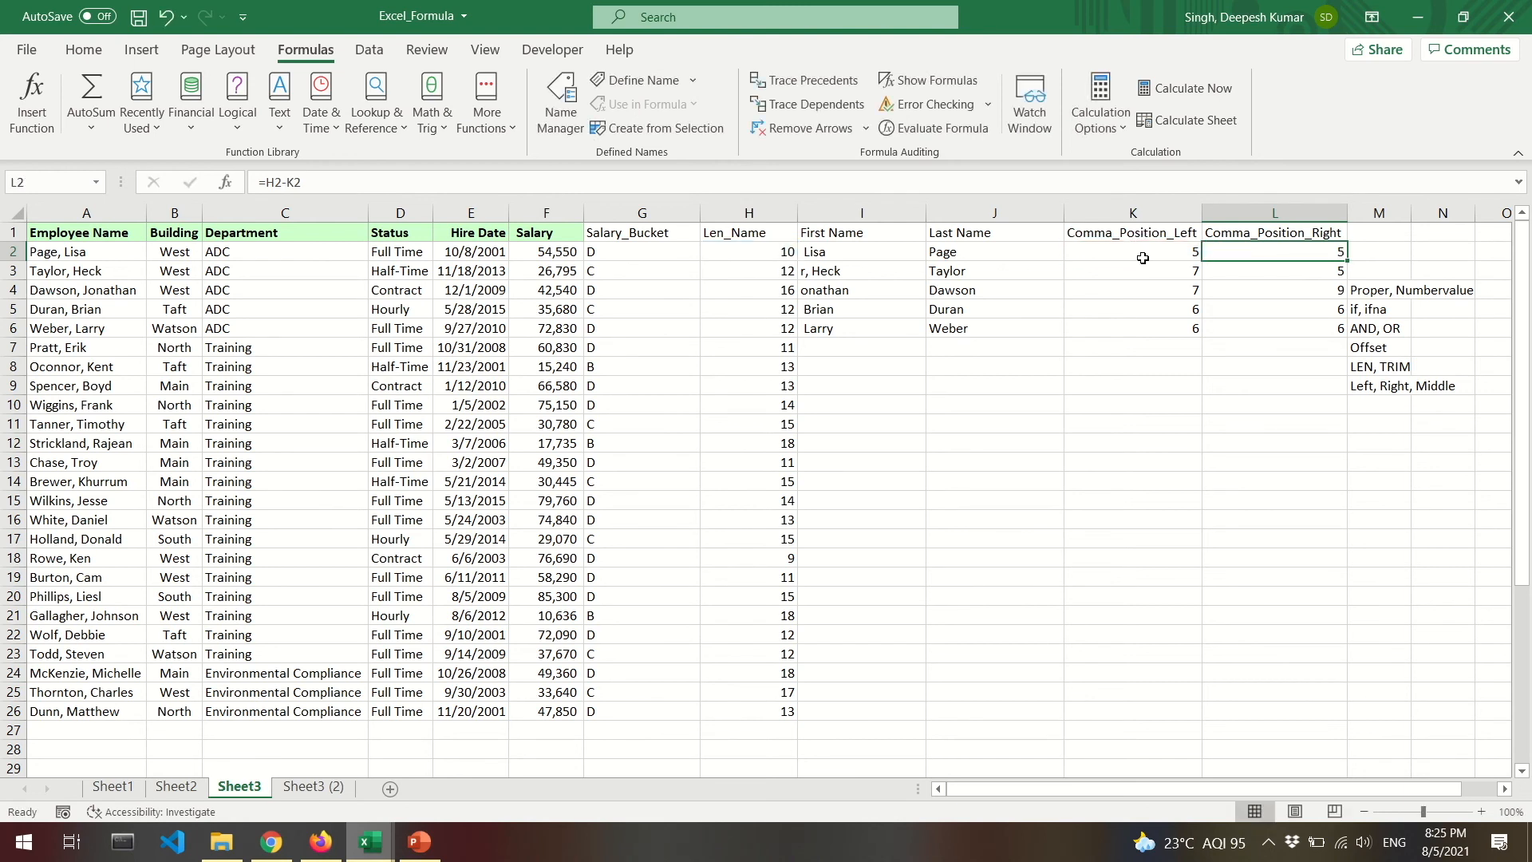
Change I2's formula to =RIGHT(A2,LEN(A2)-FIND(",",A2,1)), still returning Lisa.
left_click(845, 253)
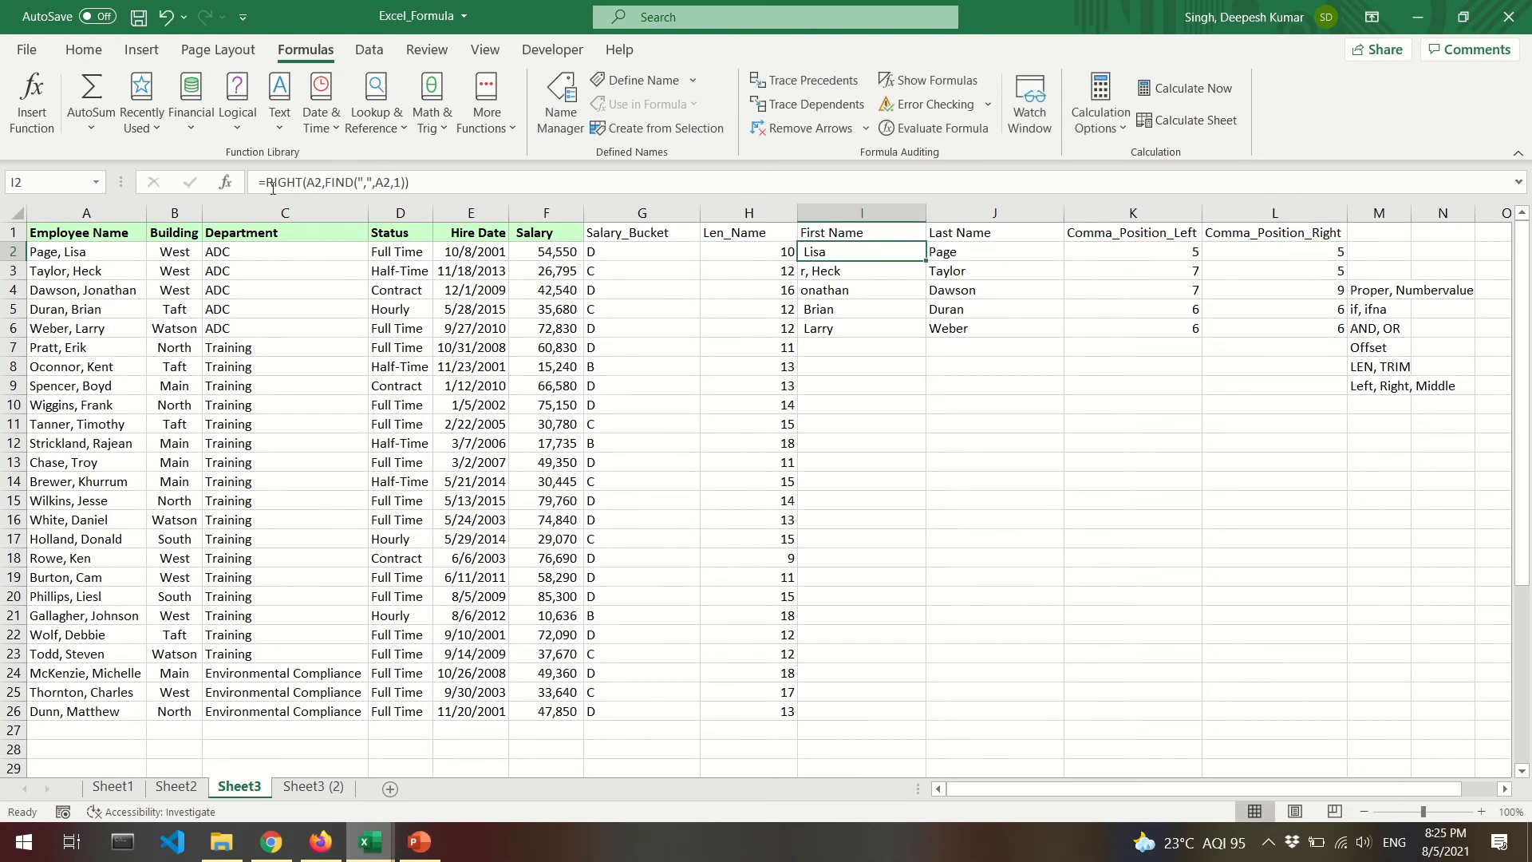
left_click(313, 175)
key("Right")
key("Right")
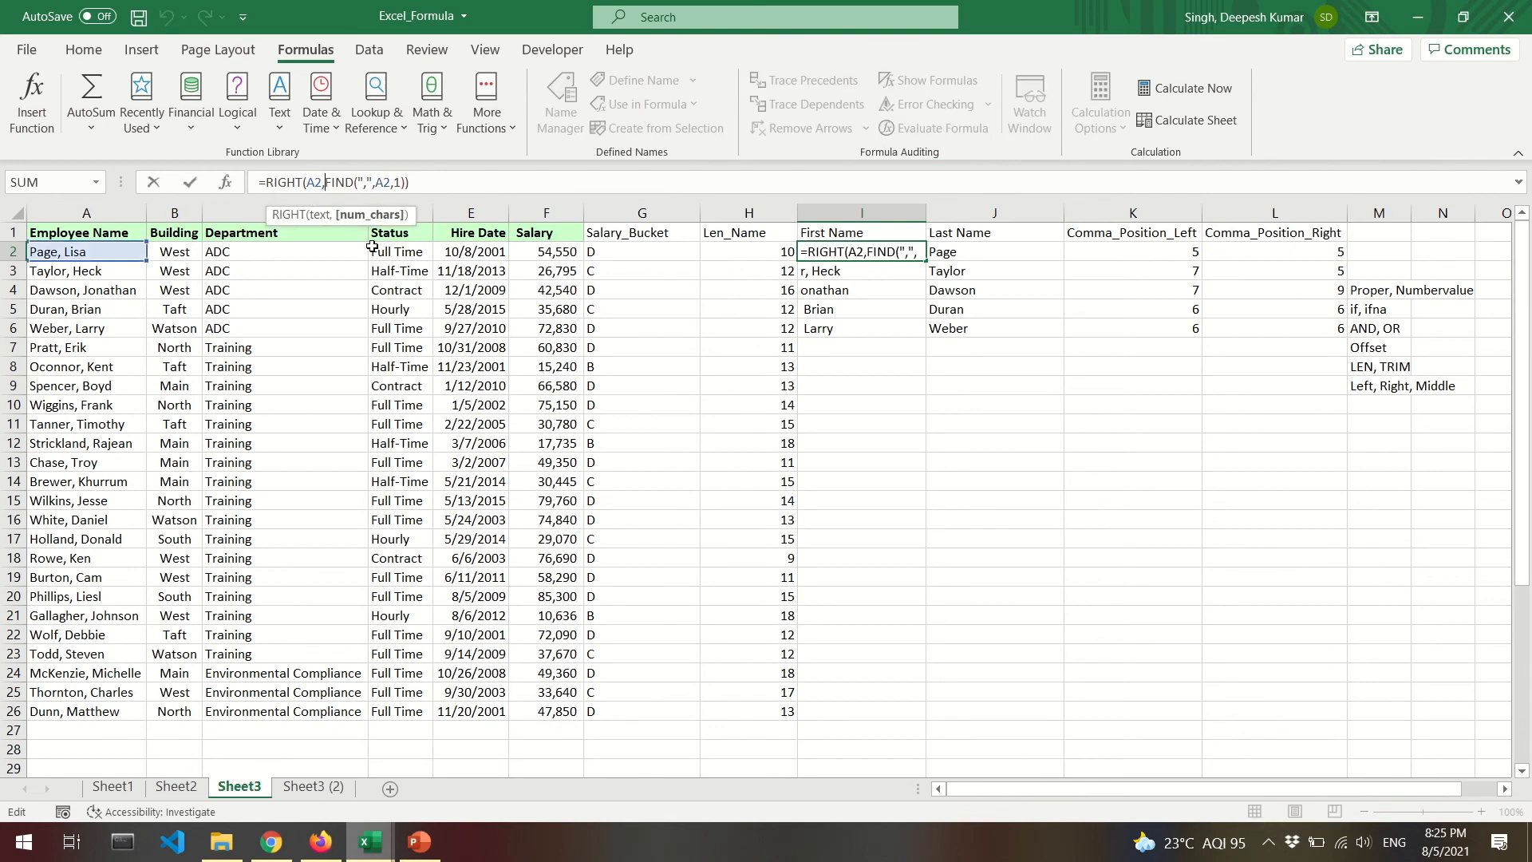
type("len")
key("Tab")
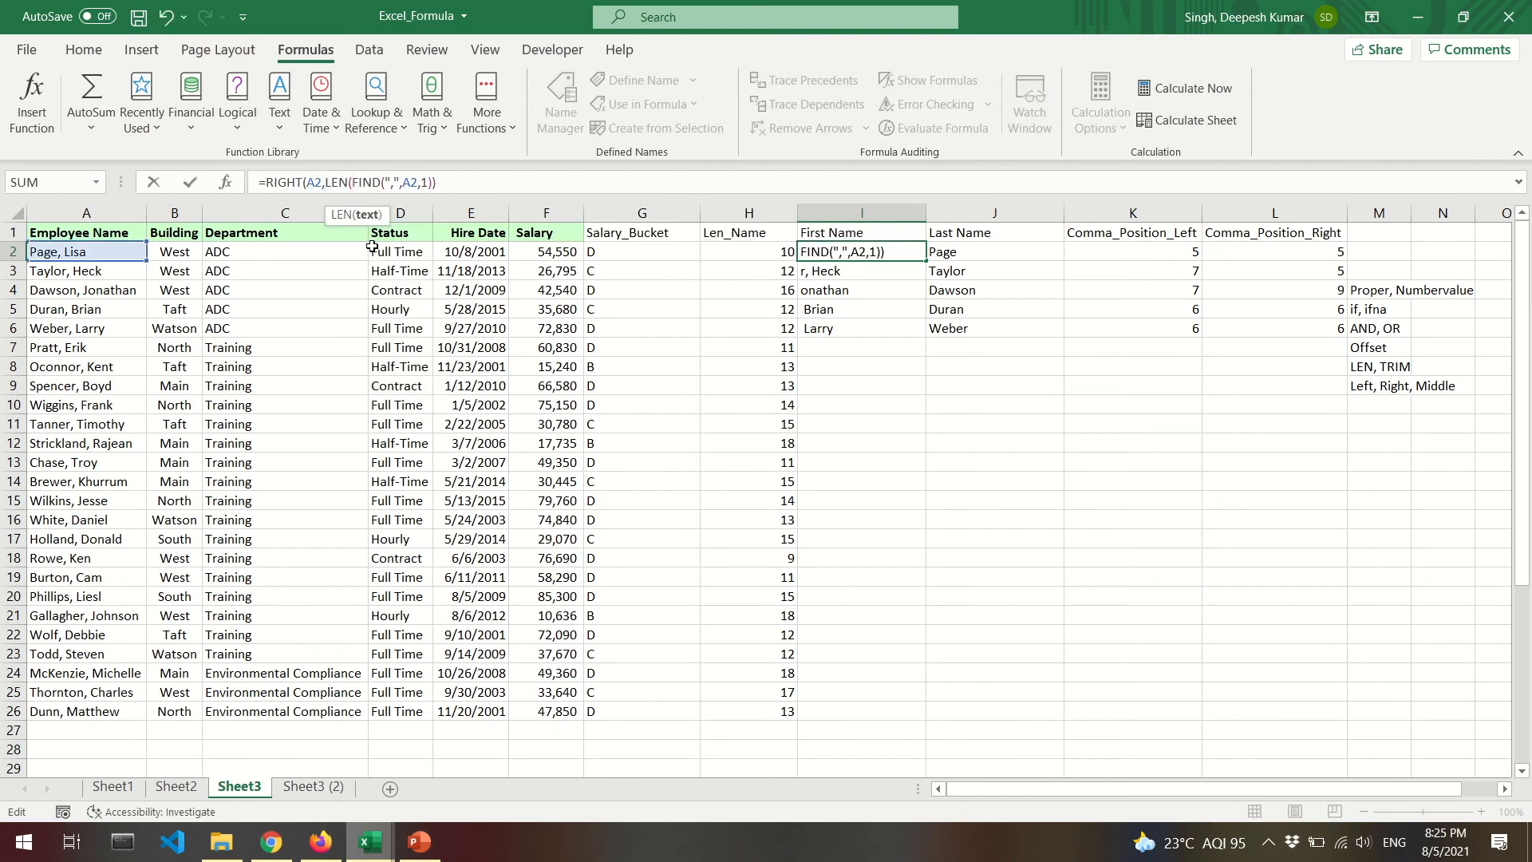
left_click(105, 252)
type(")-")
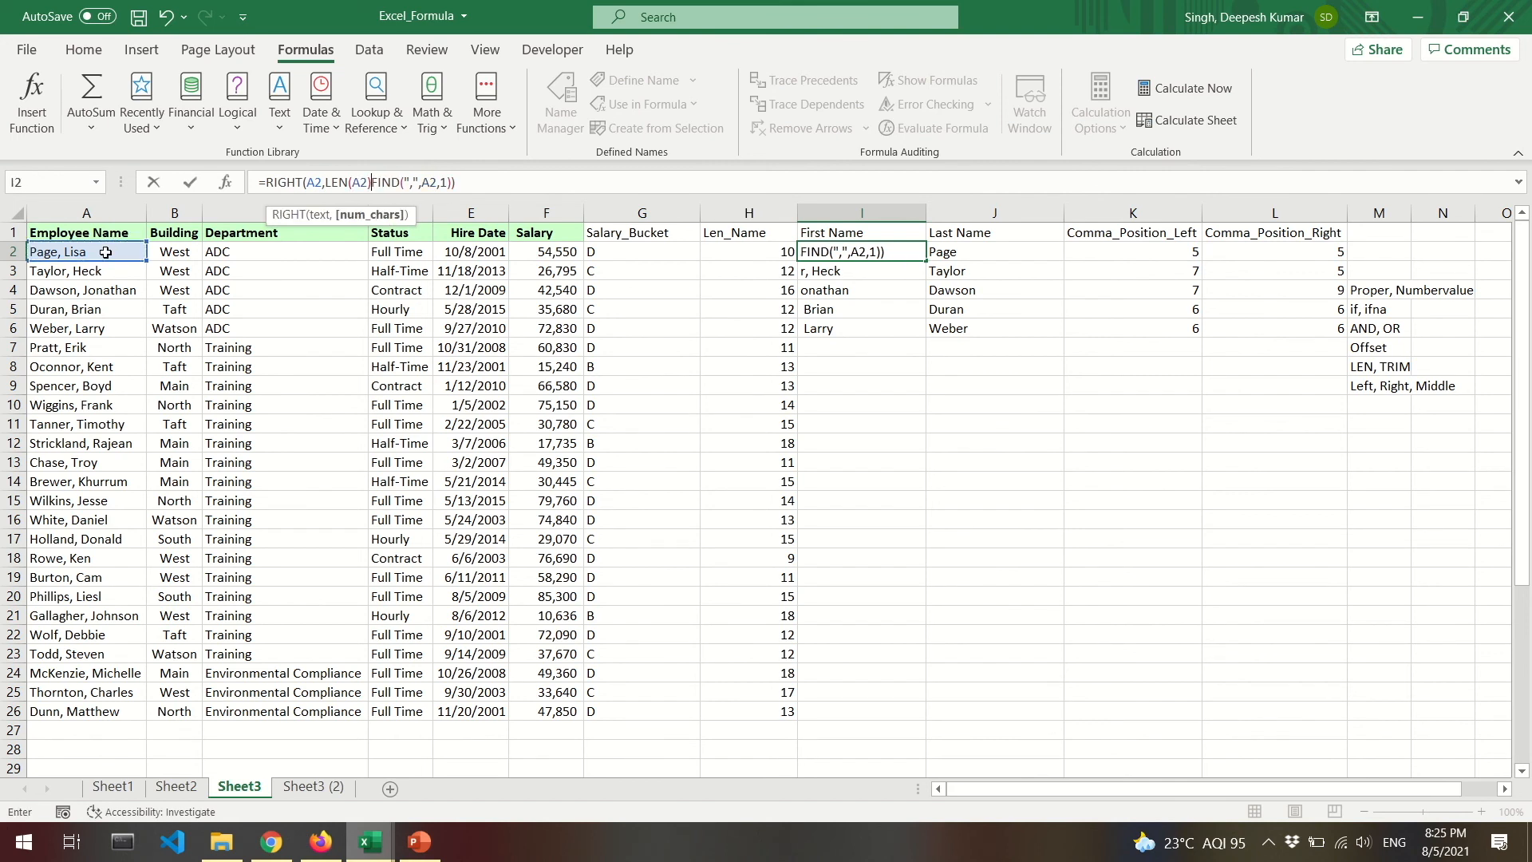
left_click(456, 185)
key("Return")
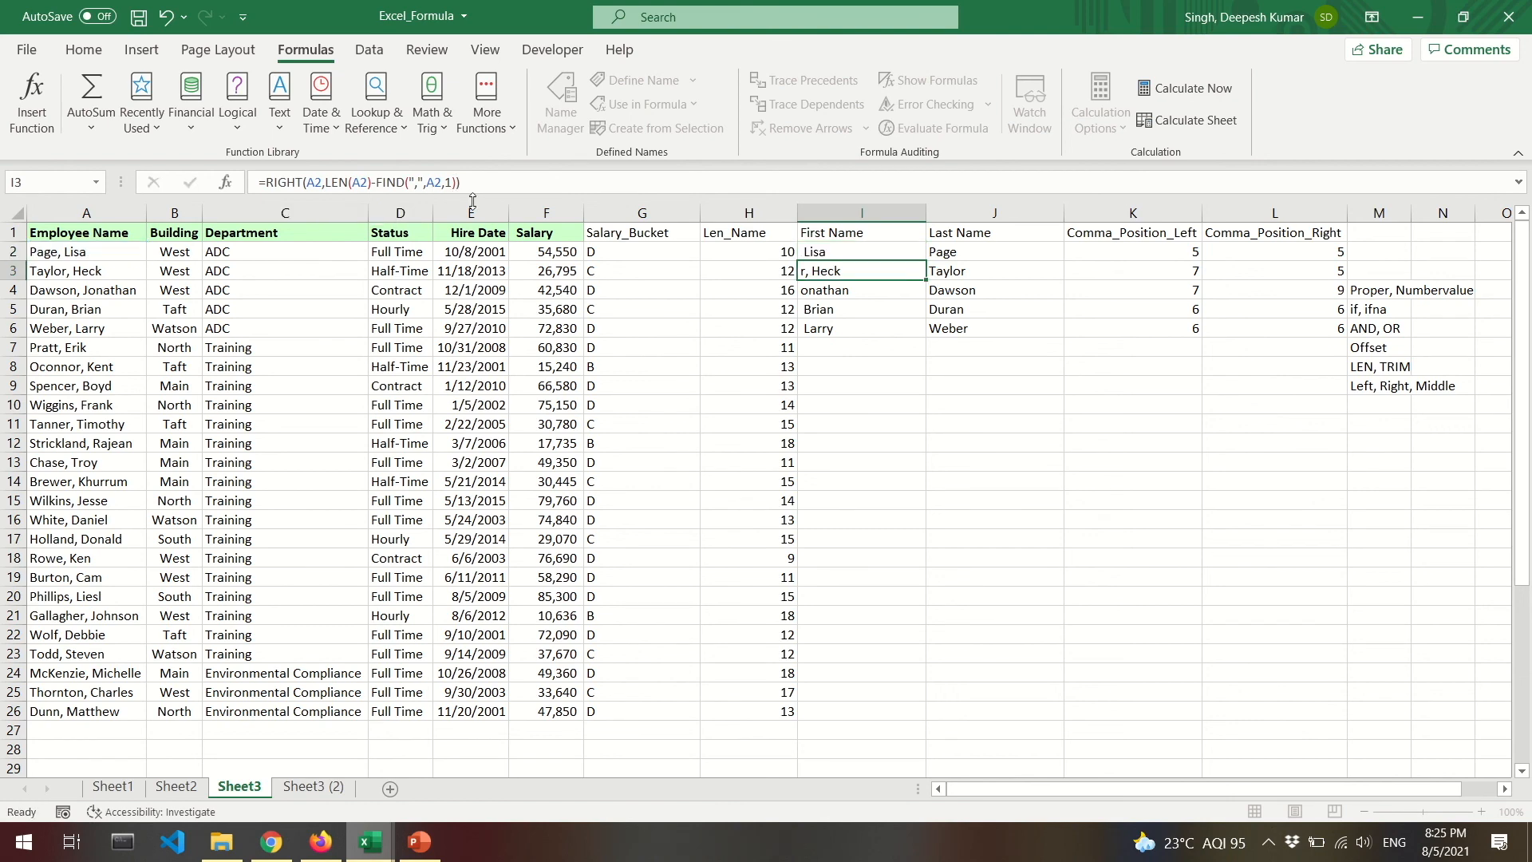
Copy I2's First Name formula and extend the selection down toward row 6.
key("Up")
key("ctrl+c")
key("shift+Down")
key("shift+Down")
key("shift+Down")
key("shift+Down")
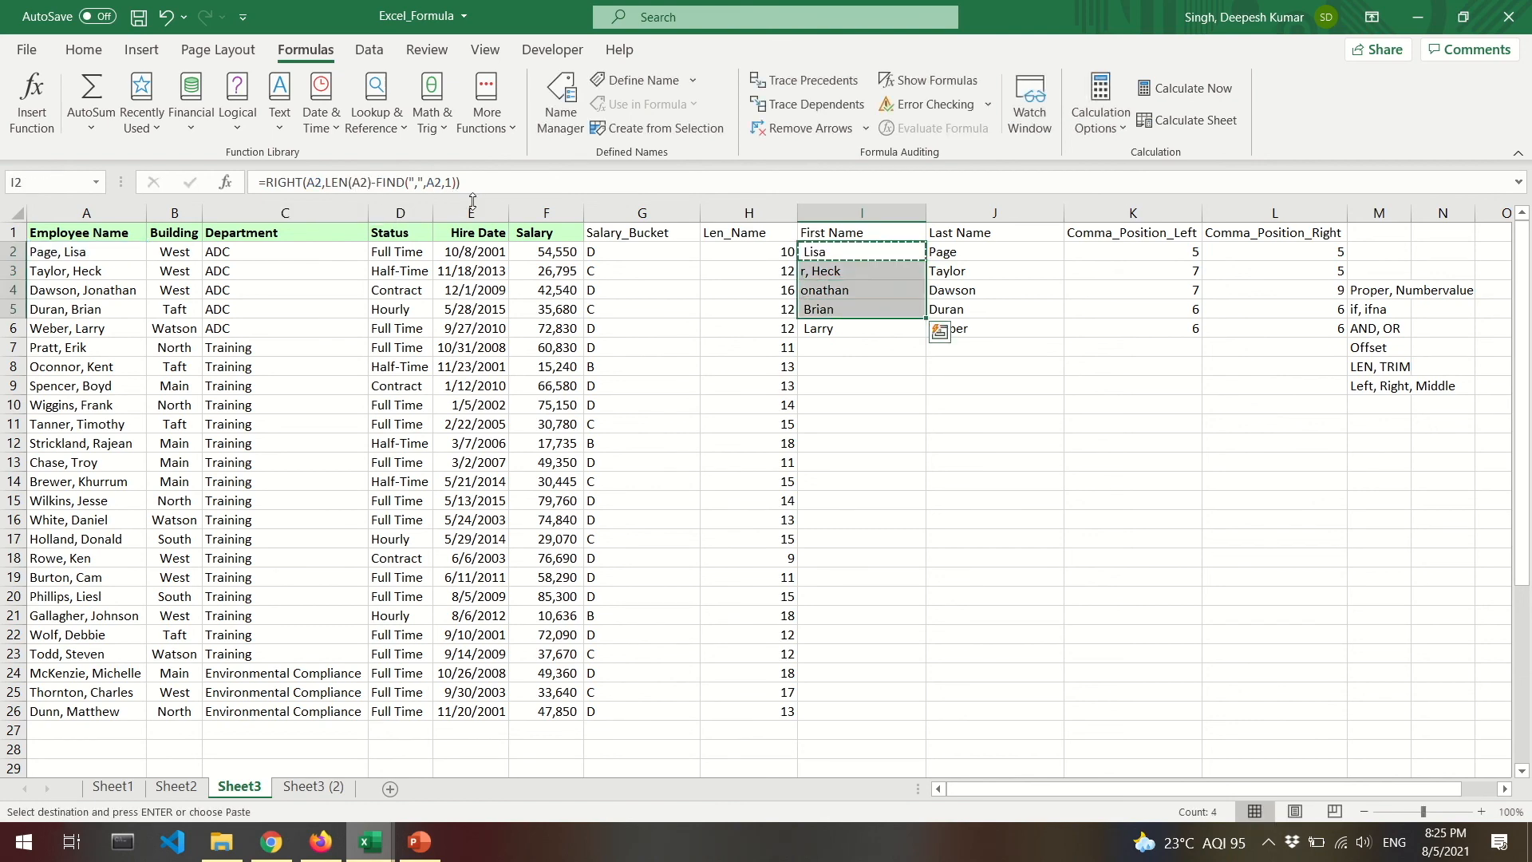
Paste the First Name formula into I3:I6 and verify the formulas in I2 through I4.
key("Return")
key("Down")
key("Down")
key("F2")
key("Escape")
key("Up")
key("F2")
key("Escape")
key("Up")
key("F2")
key("Escape")
Copy the I2:J2 name formulas and paste them into I6:J26 for all employees.
key("shift+Right")
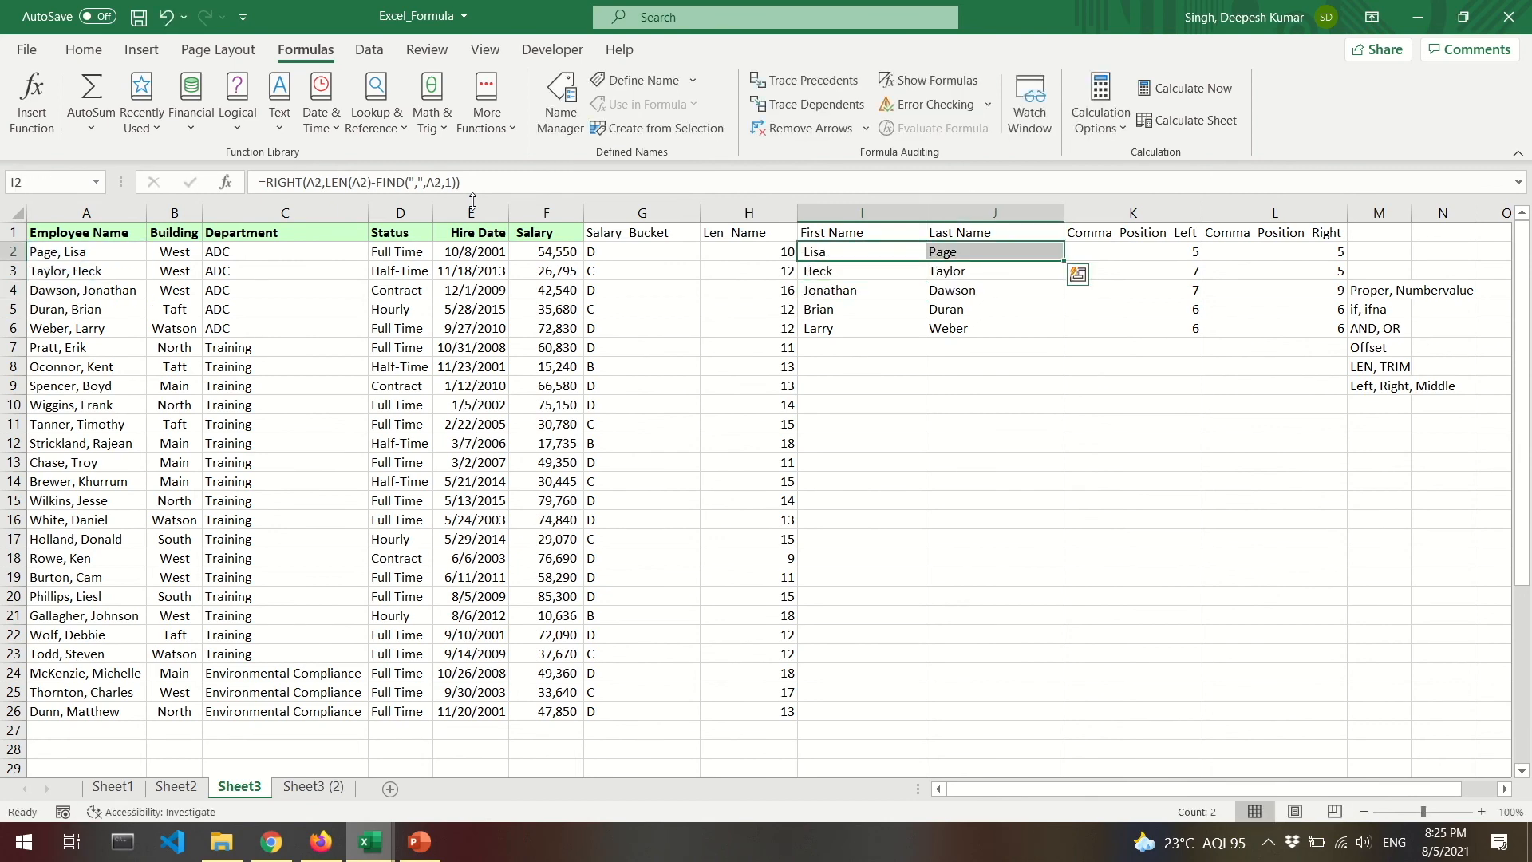
key("ctrl+c")
key("Down")
key("Down")
key("Left")
key("ctrl+Down")
key("Right")
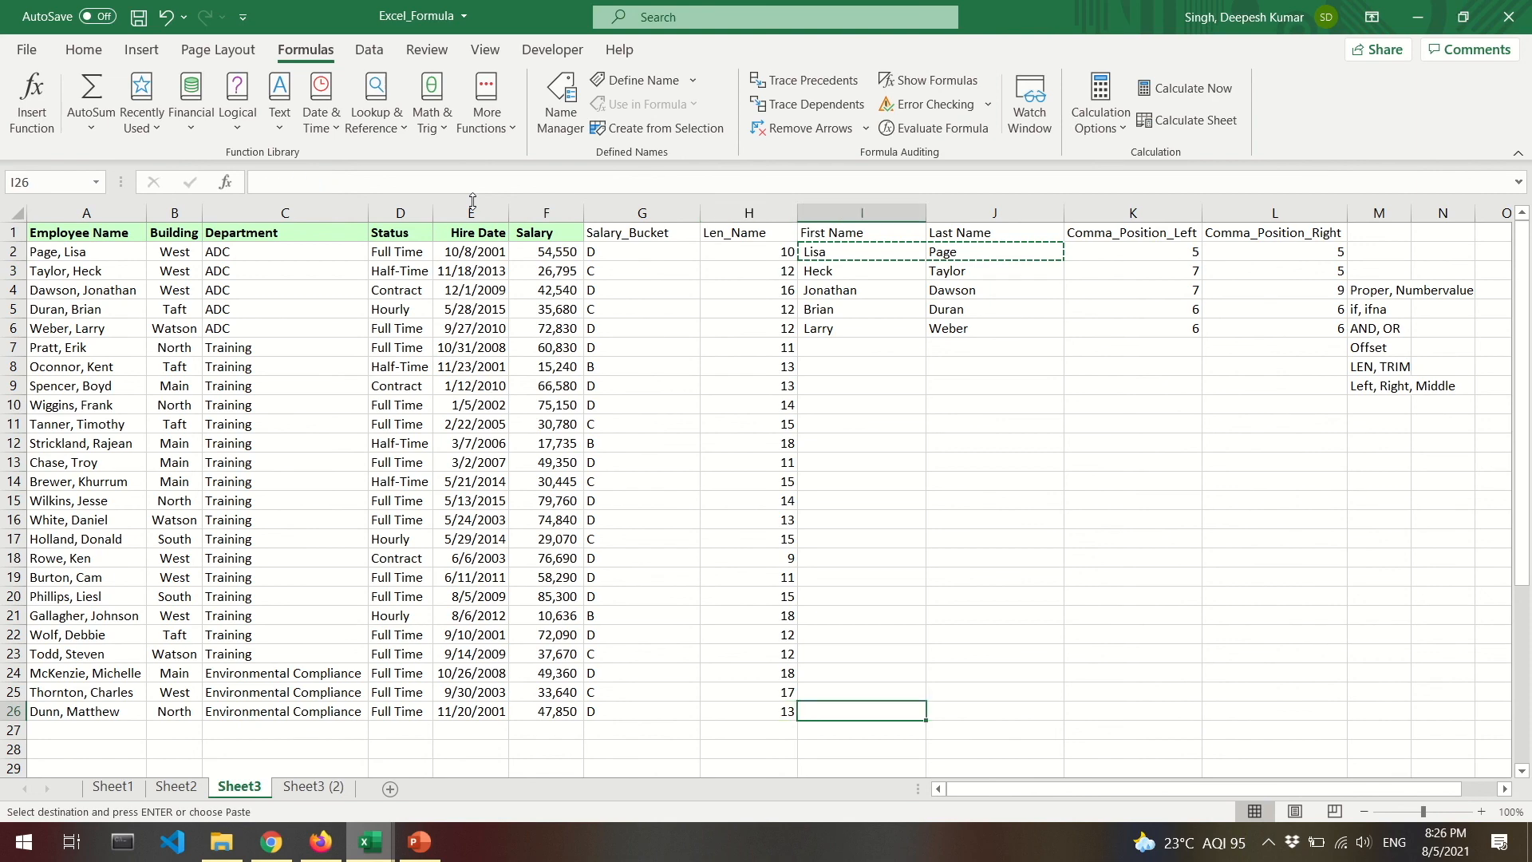
key("shift+Right")
key("ctrl+shift+Up")
key("ctrl+v")
key("Escape")
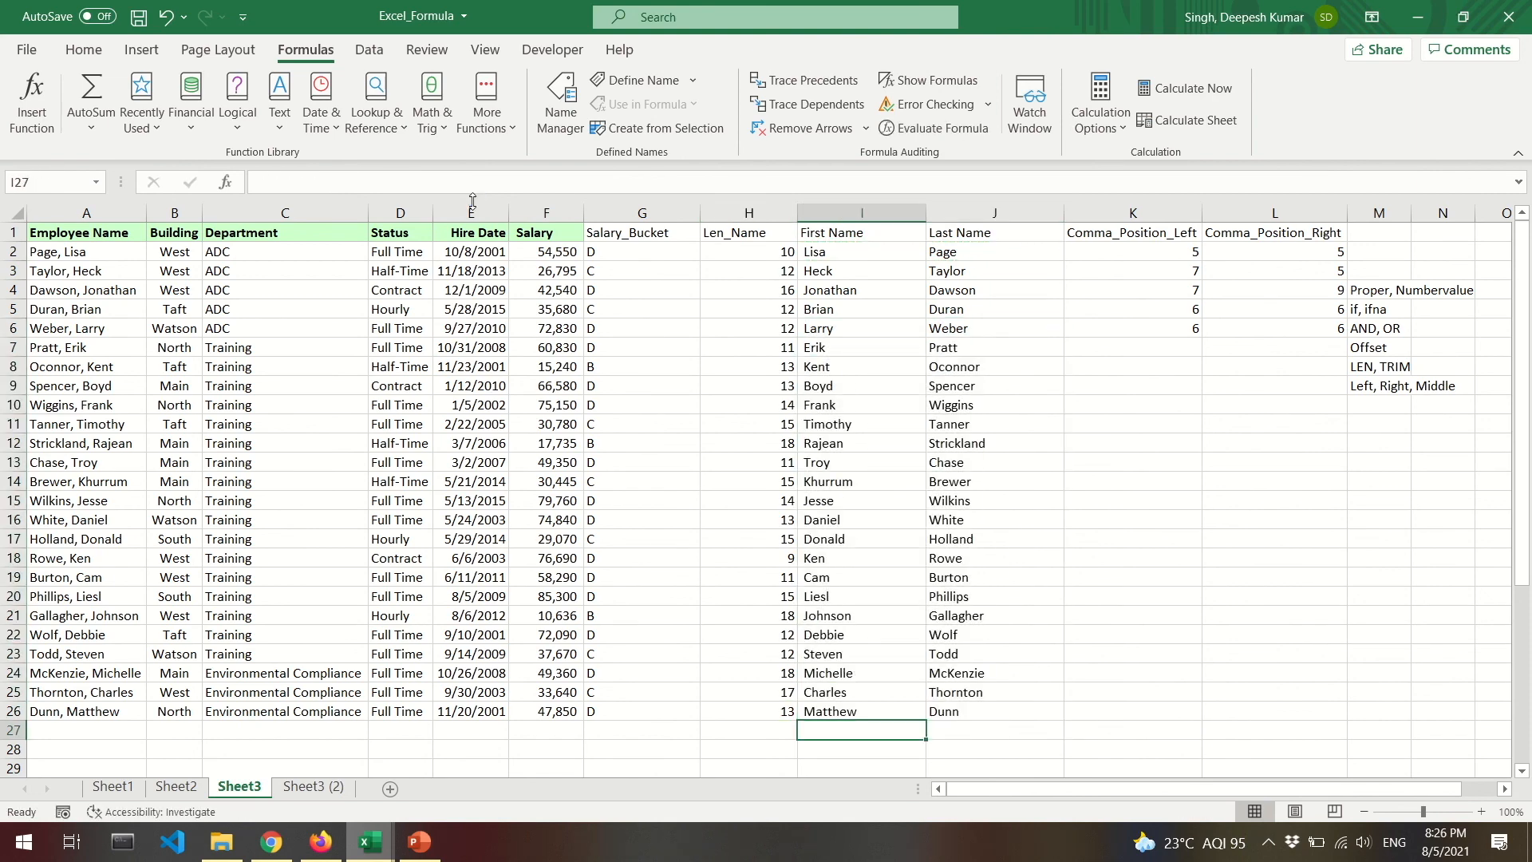
key("ctrl+Up")
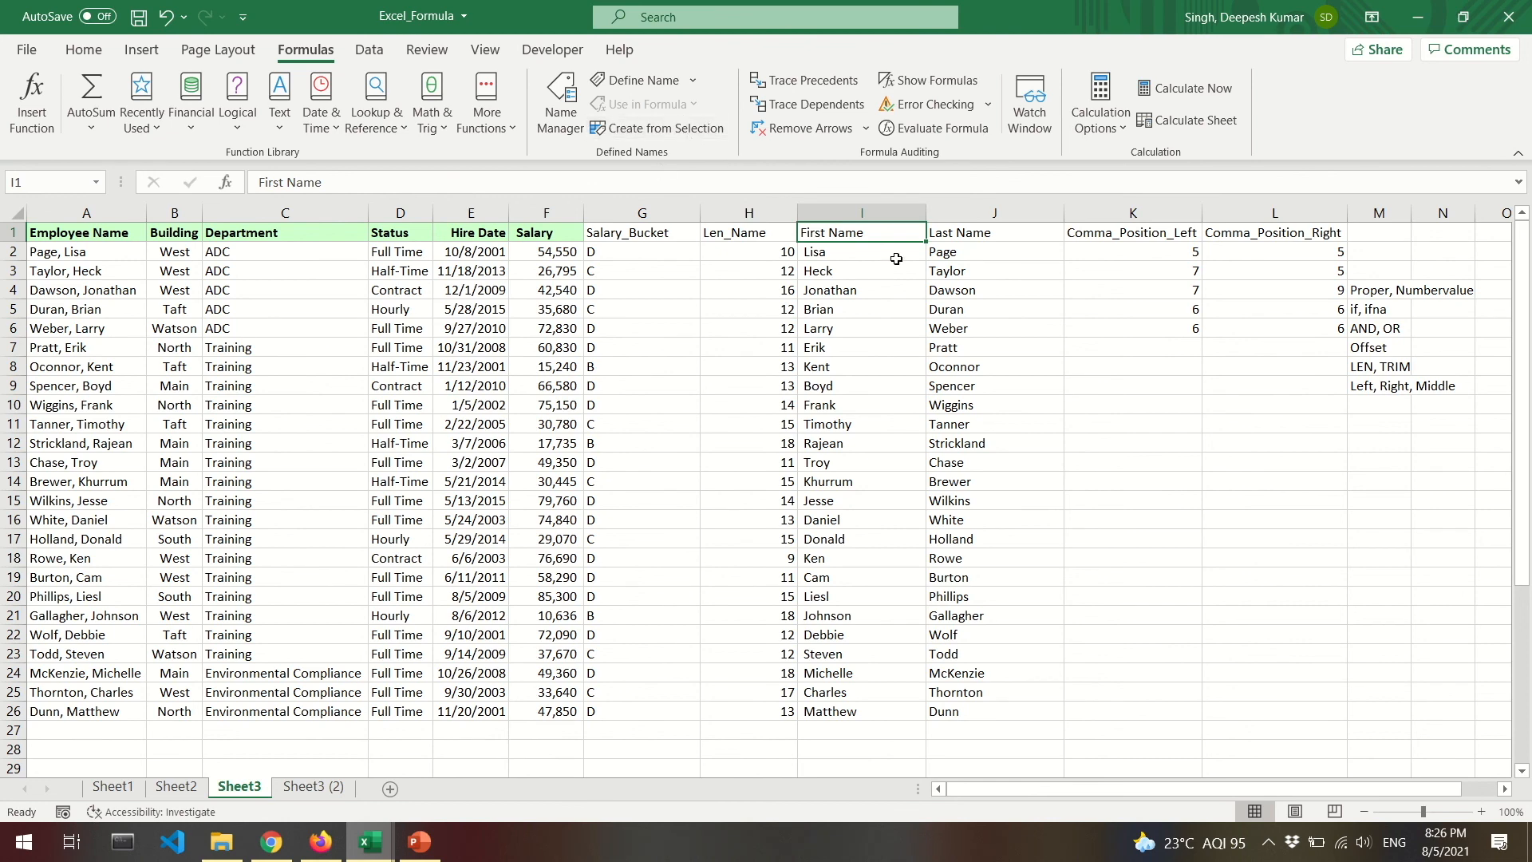
left_click(746, 213)
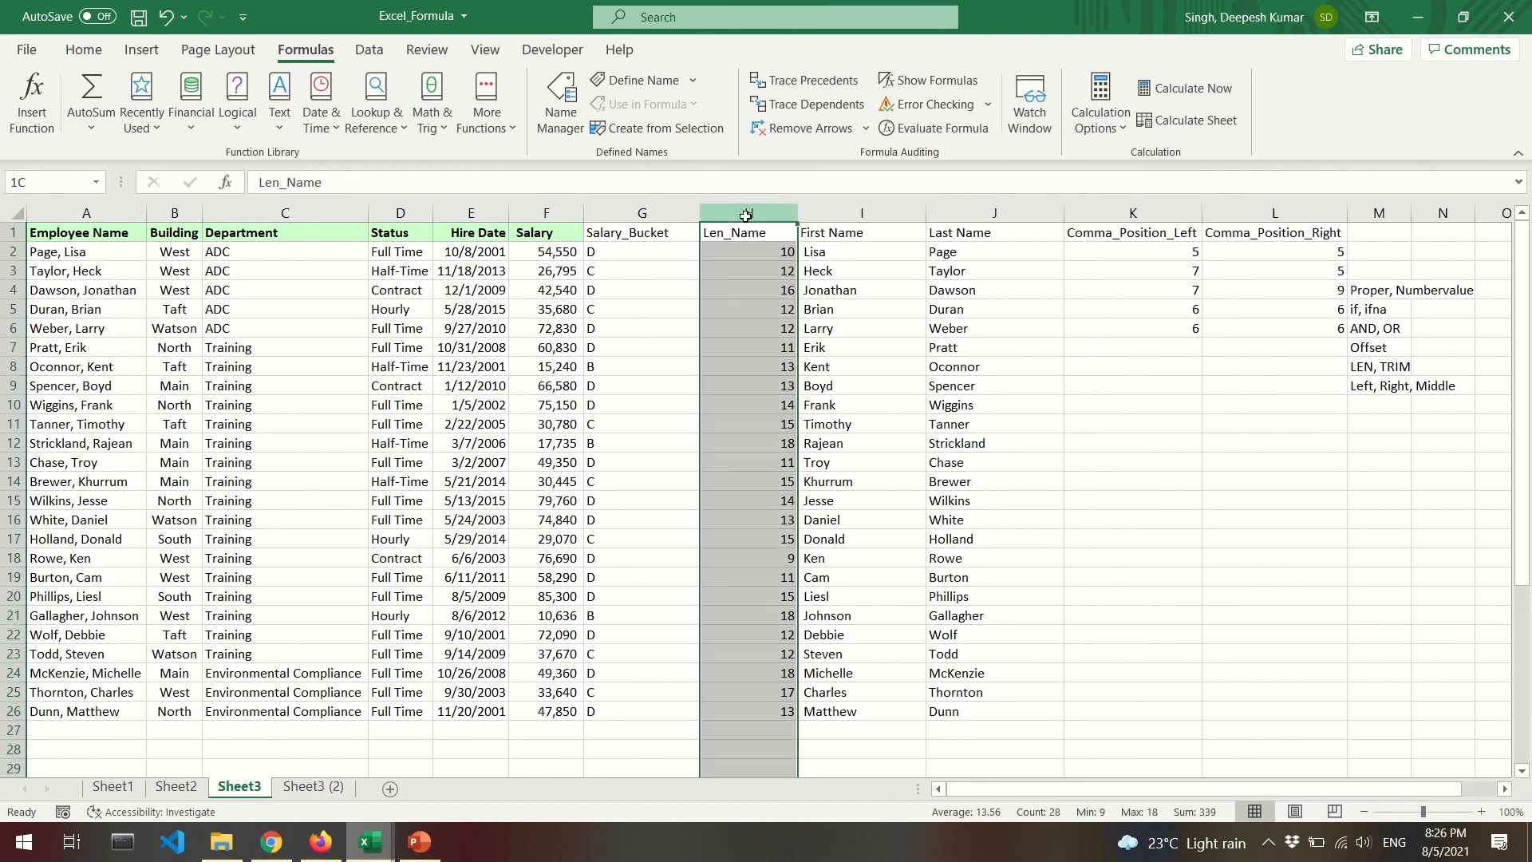
left_click(884, 260)
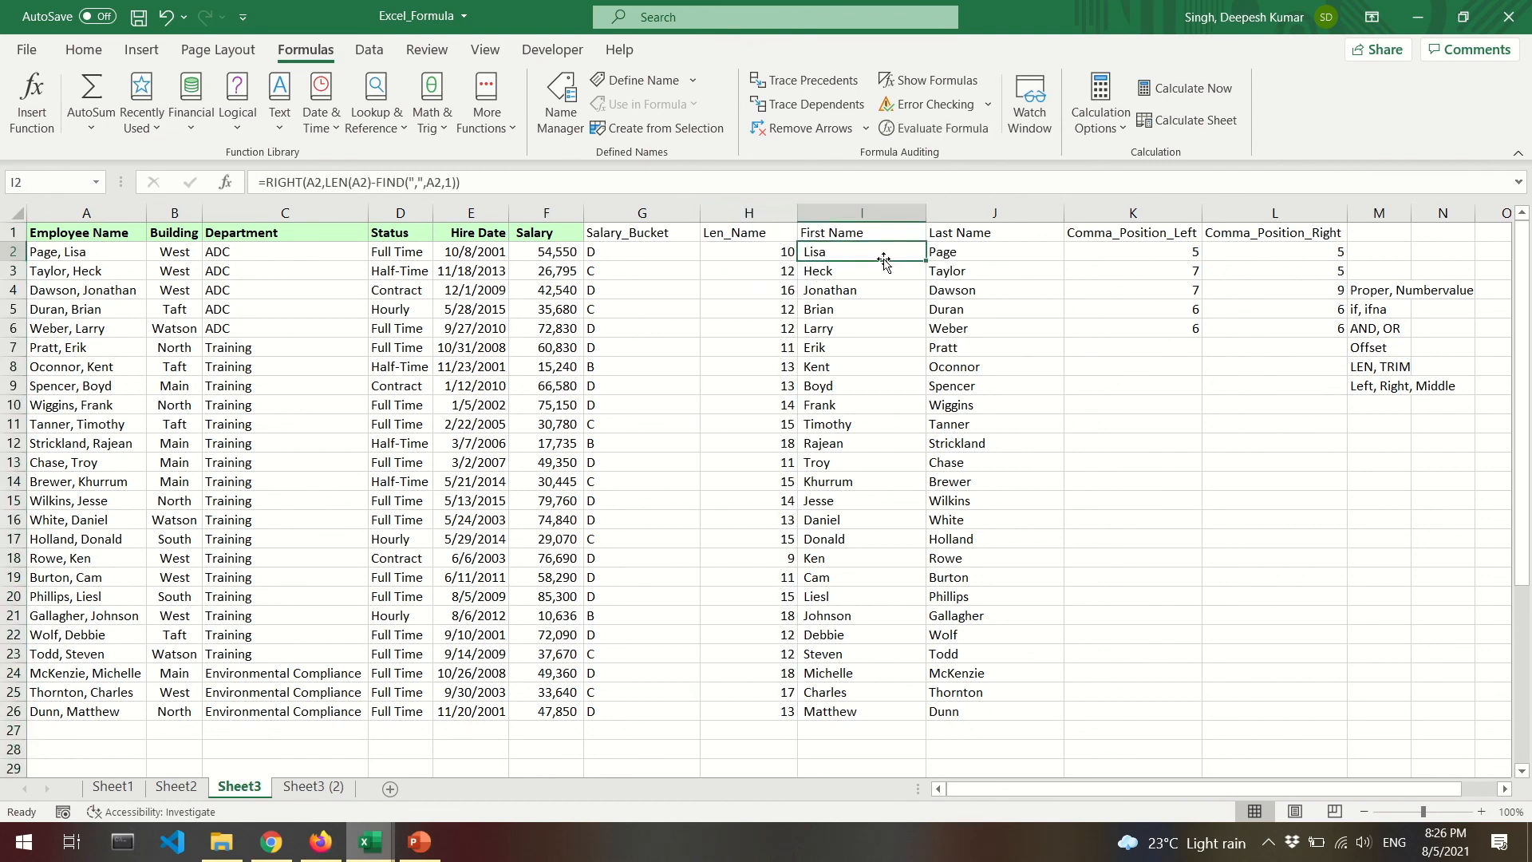
left_click(1130, 268)
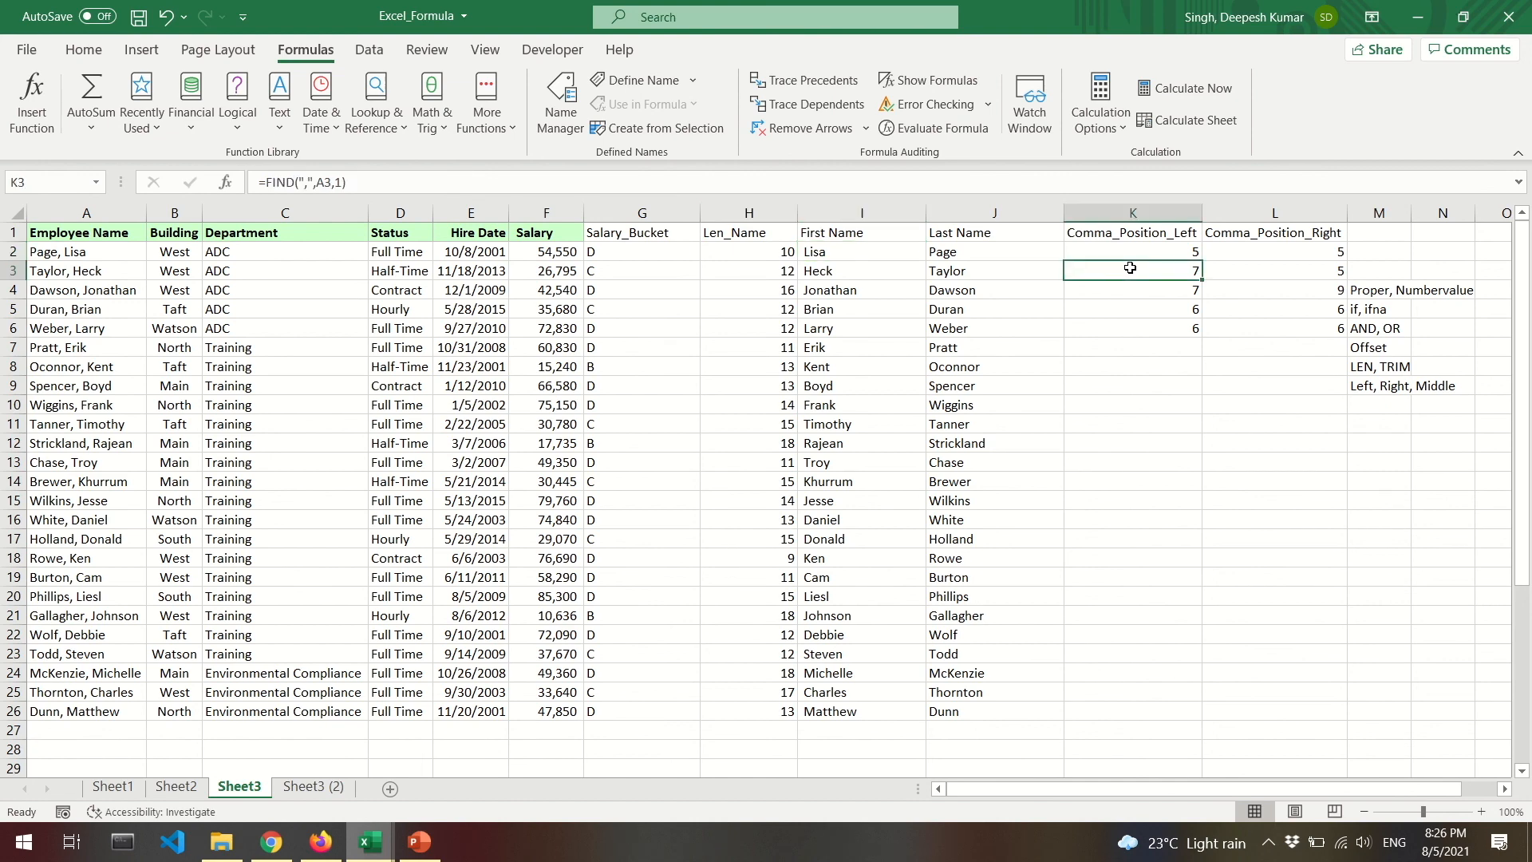
left_click(1264, 271)
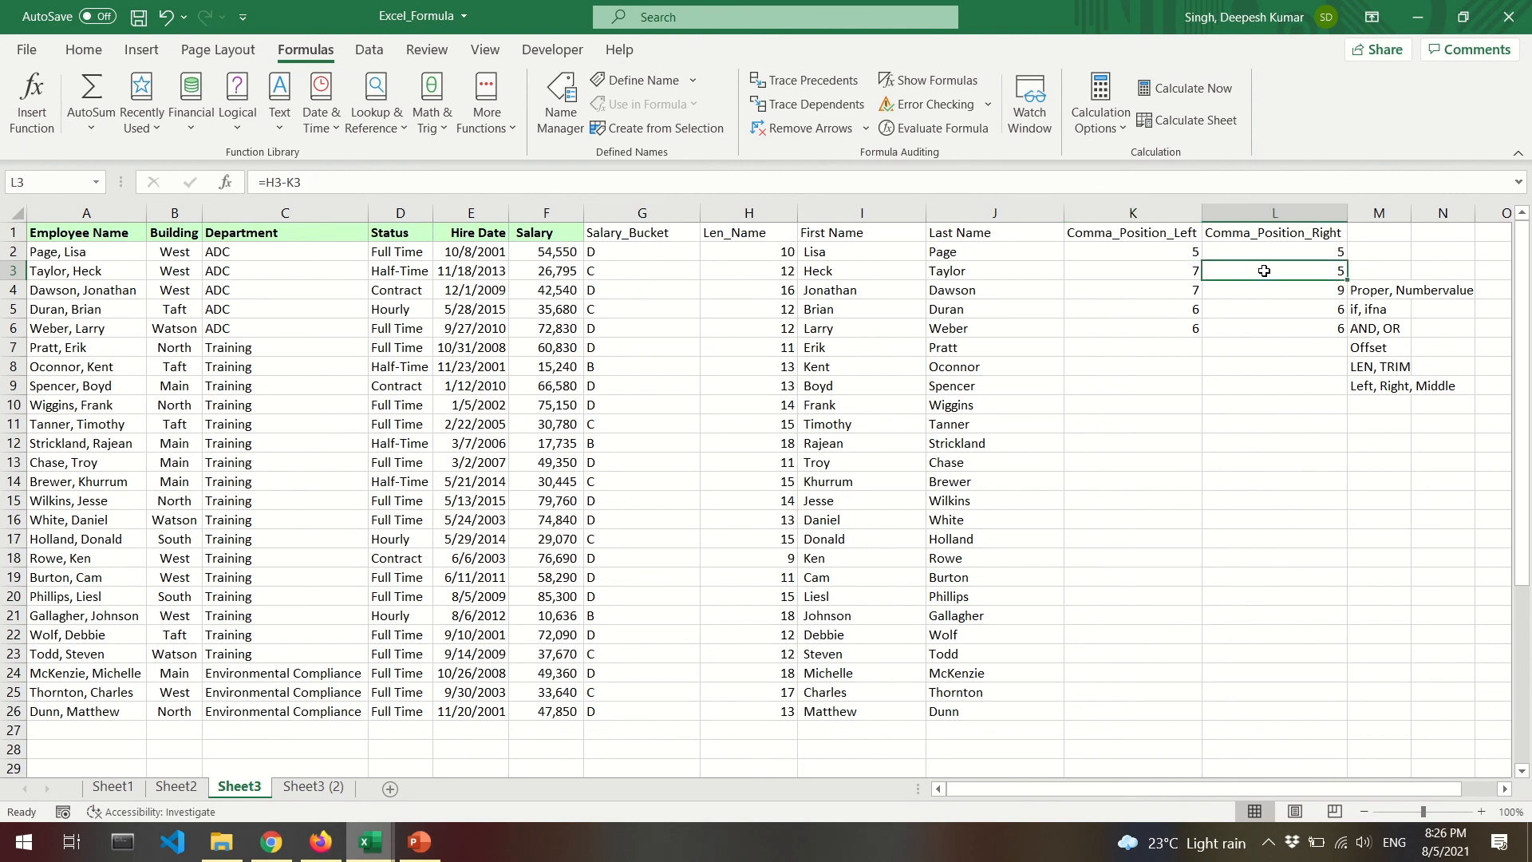
left_click_drag(1396, 388, 1379, 368)
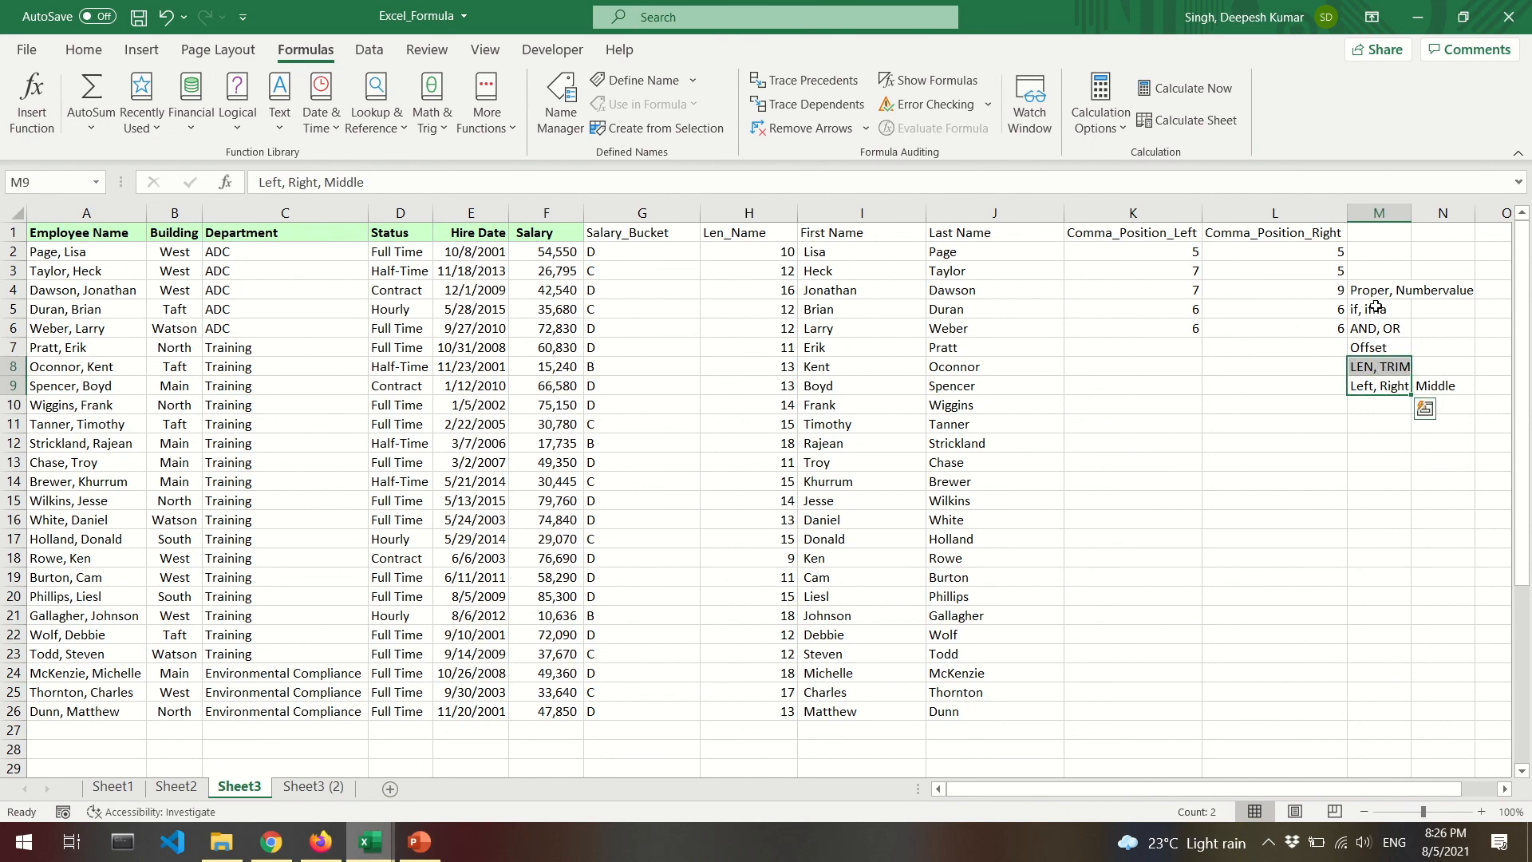
mouse_move(1373, 289)
left_mouse_down()
mouse_move(1367, 343)
mouse_move(1366, 316)
left_mouse_up()
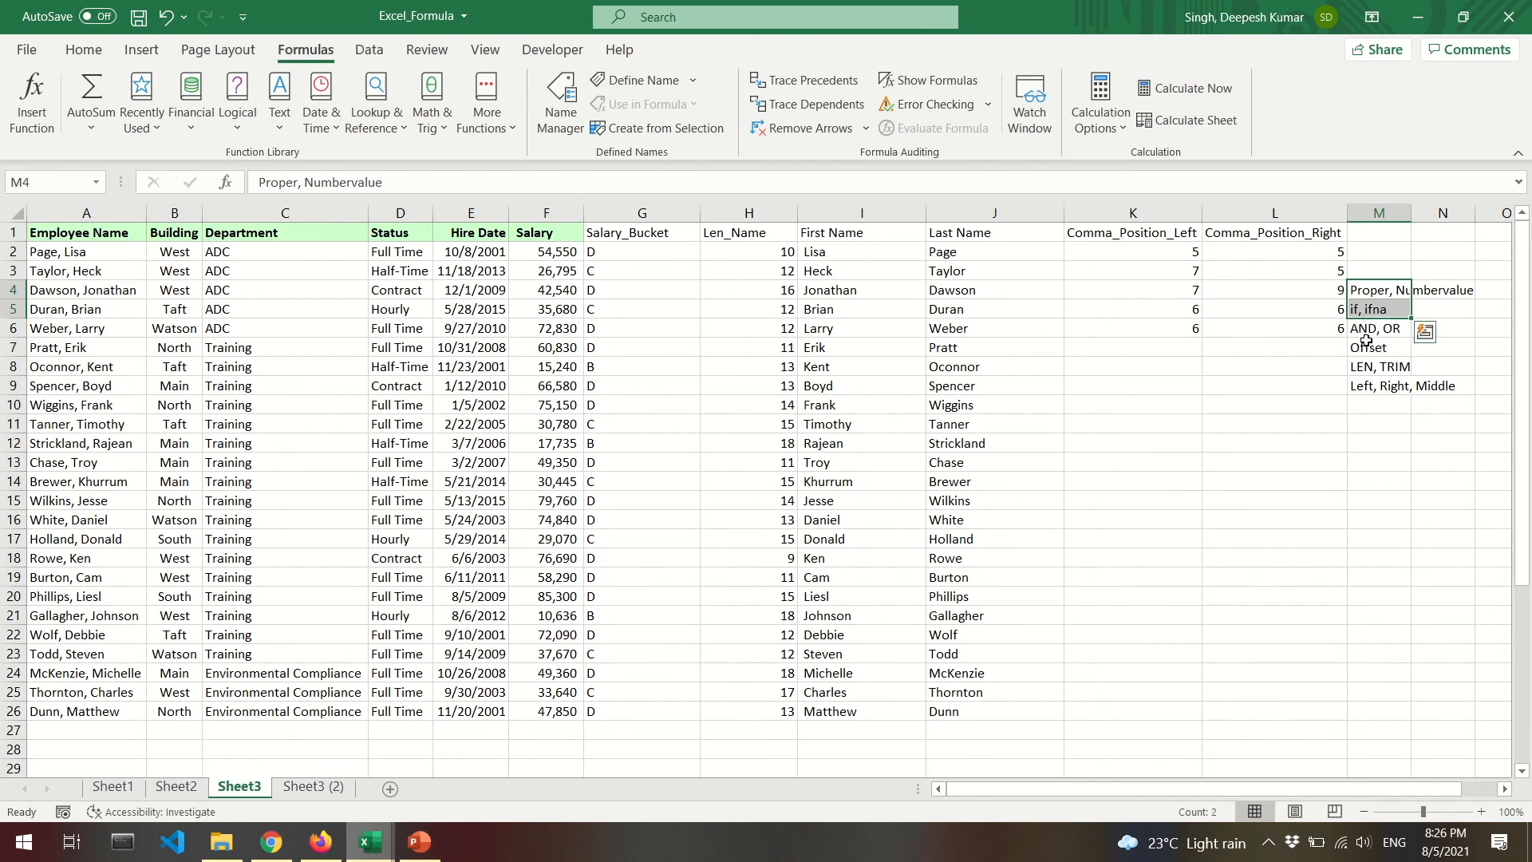
left_click_drag(1379, 333, 1383, 350)
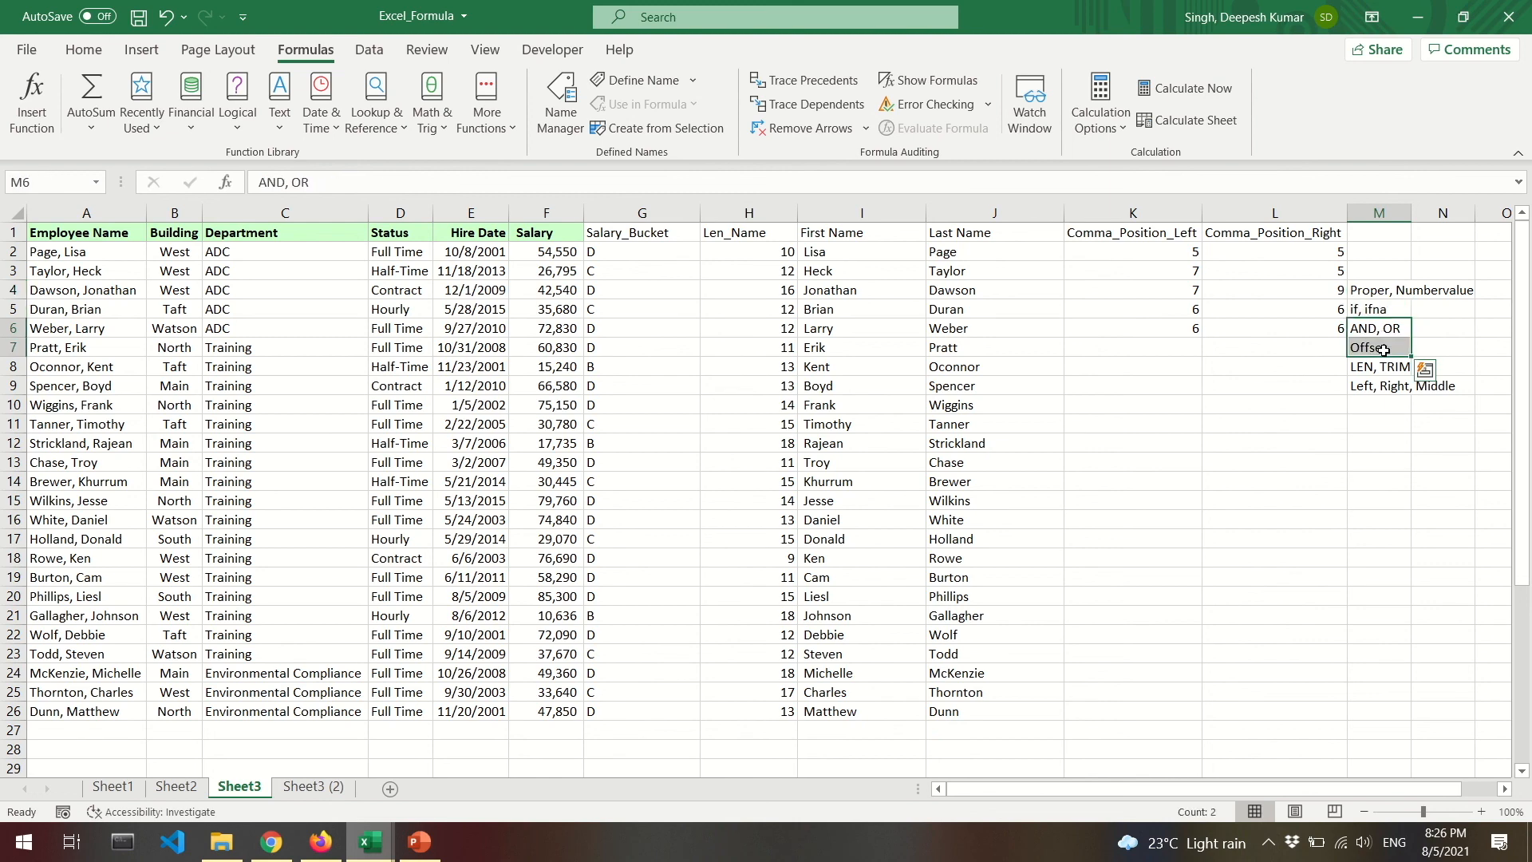